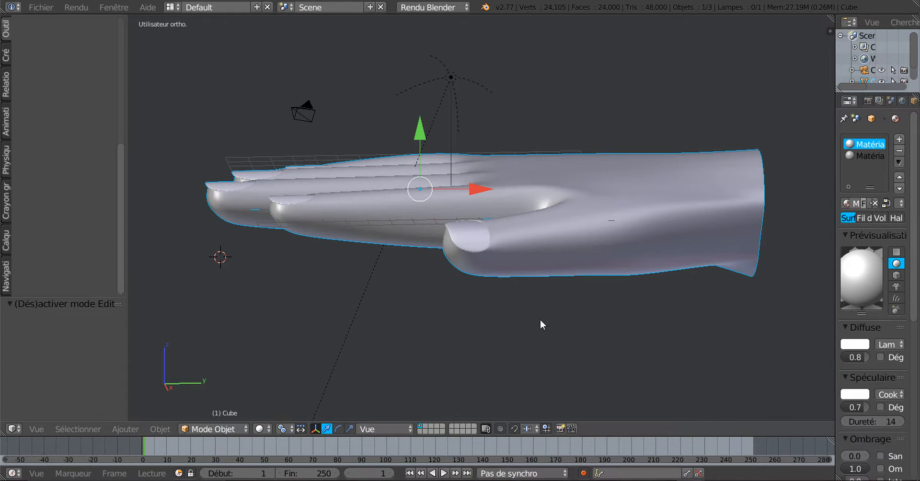
# Orbit and zoom around the finished hand, then switch to the file with the hand in Edit Mode
pyautogui.moveTo(541, 320); pyautogui.dragTo(649, 332, button='middle')
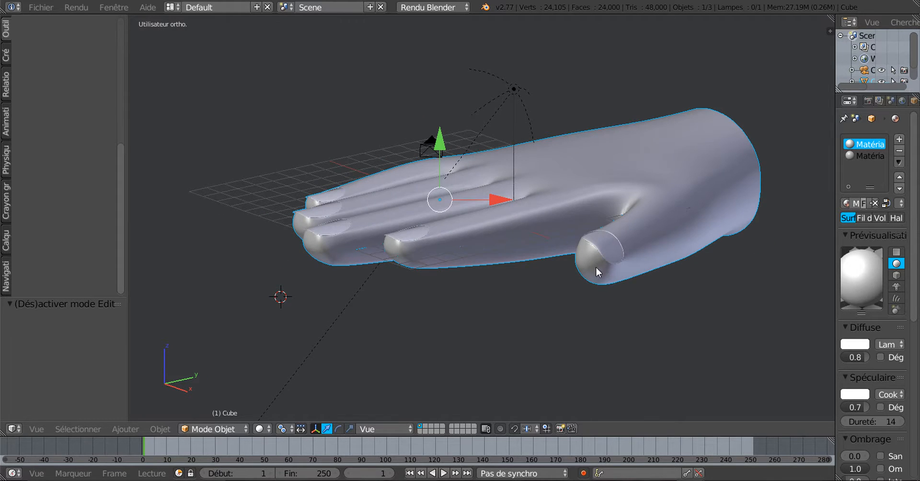
pyautogui.scroll(2, 597, 267)
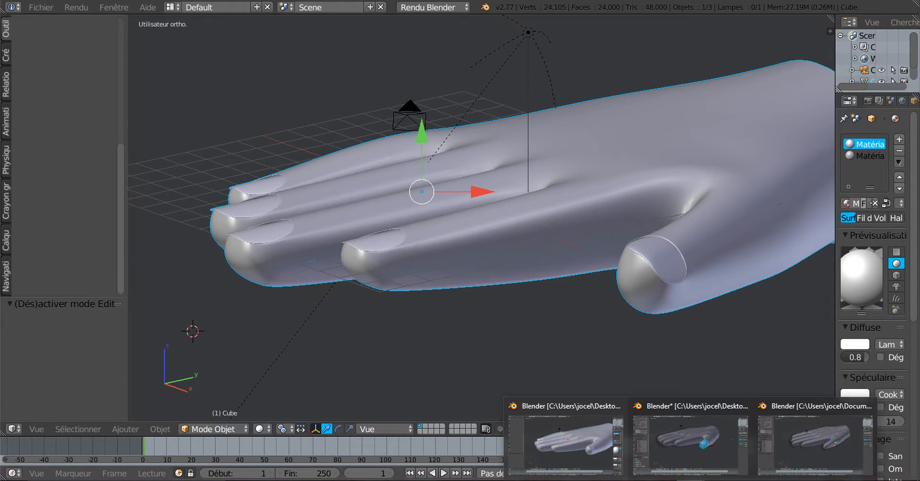
pyautogui.click(665, 404)
# Orbit around the thumb tip to inspect the mesh cage around the inset thumbnail, then show the window previews
pyautogui.moveTo(572, 299); pyautogui.dragTo(545, 374, button='middle')
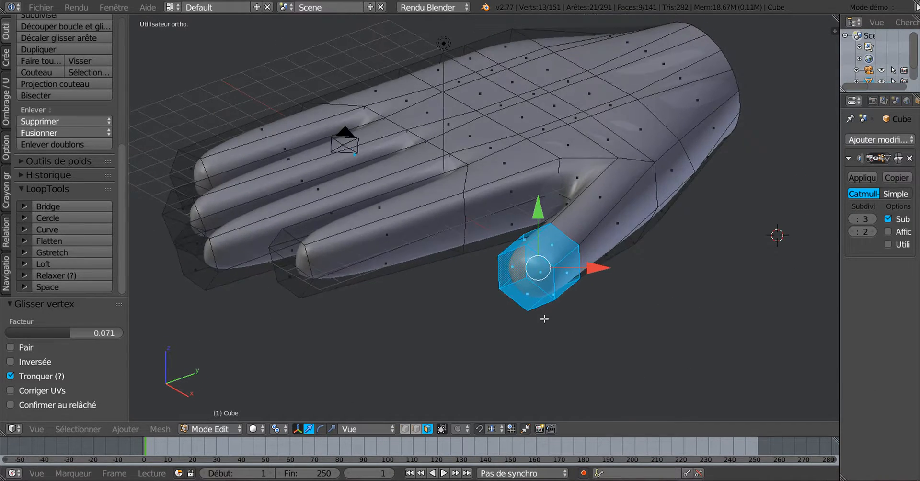
pyautogui.scroll(3, 540, 315)
pyautogui.scroll(-4, 555, 291)
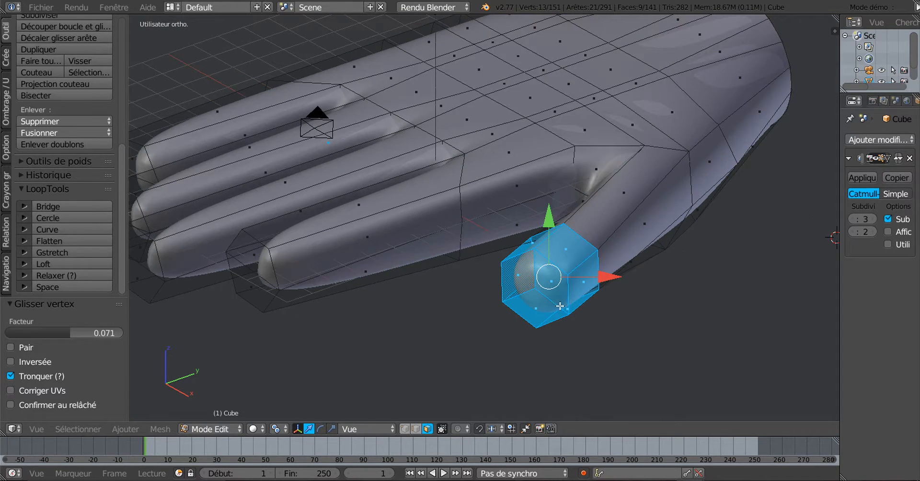
pyautogui.moveTo(571, 410); pyautogui.dragTo(640, 297, button='middle')
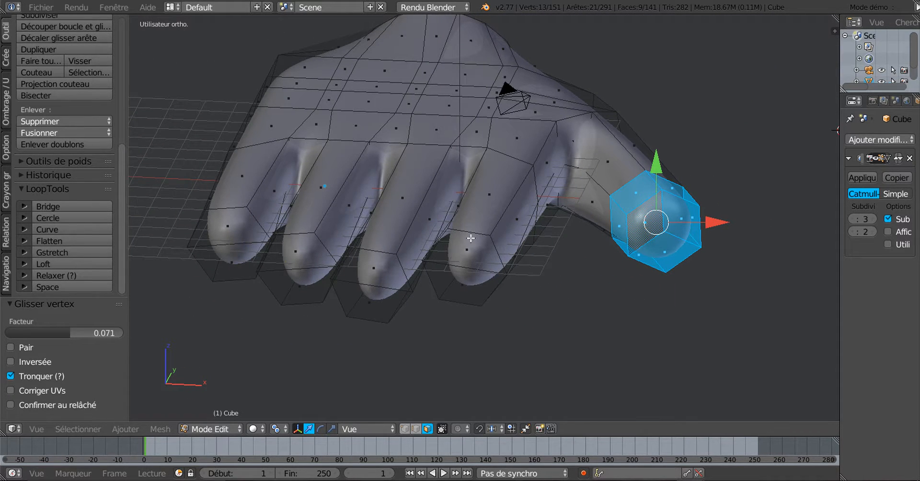
pyautogui.moveTo(564, 303); pyautogui.dragTo(532, 305, button='middle')
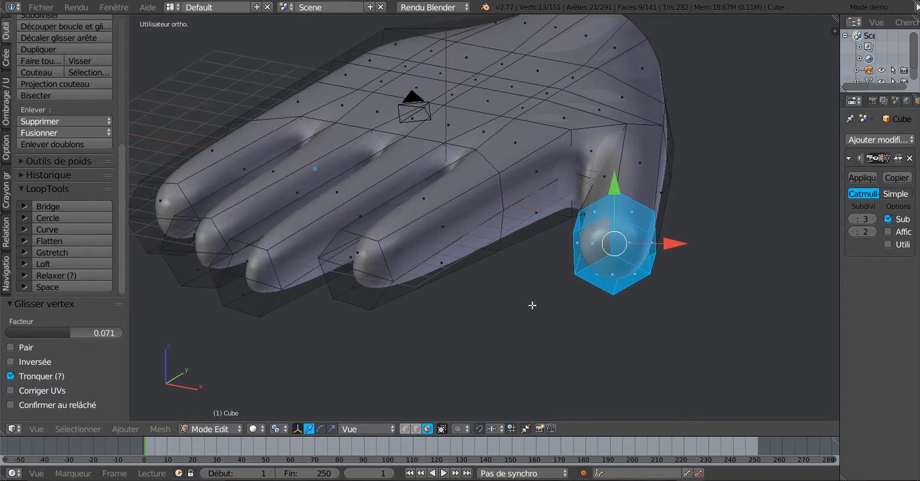
pyautogui.moveTo(603, 254); pyautogui.dragTo(505, 259, button='middle')
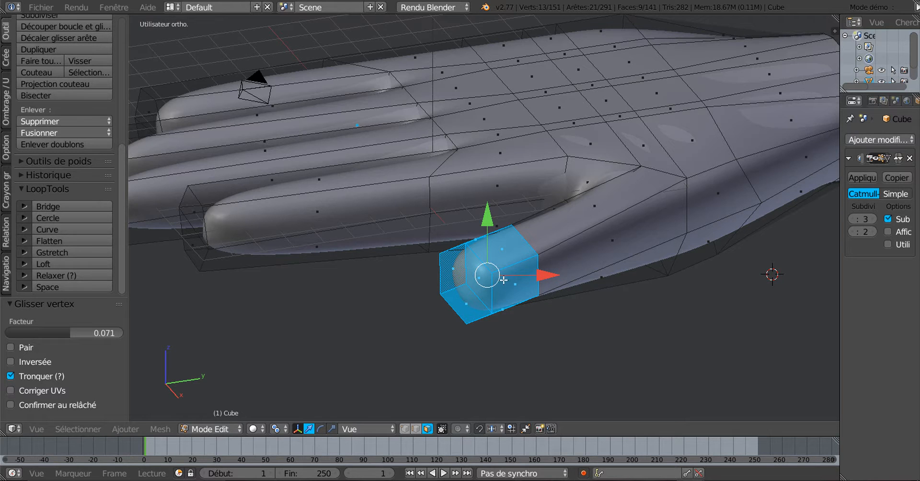
pyautogui.moveTo(504, 280); pyautogui.dragTo(535, 266, button='middle')
pyautogui.moveTo(567, 297)
pyautogui.mouseDown(button='middle')
pyautogui.moveTo(588, 304)
pyautogui.moveTo(580, 324)
pyautogui.moveTo(603, 298)
pyautogui.moveTo(583, 295)
pyautogui.mouseUp(button='middle')
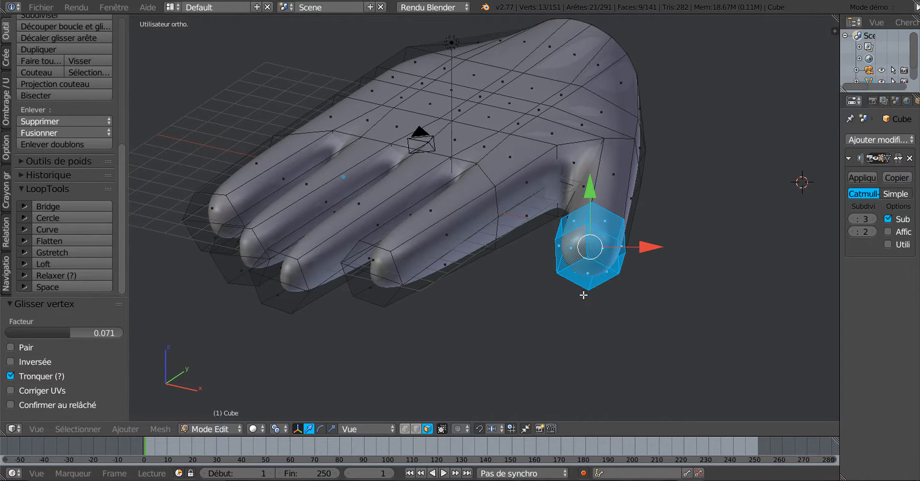
pyautogui.moveTo(695, 479)
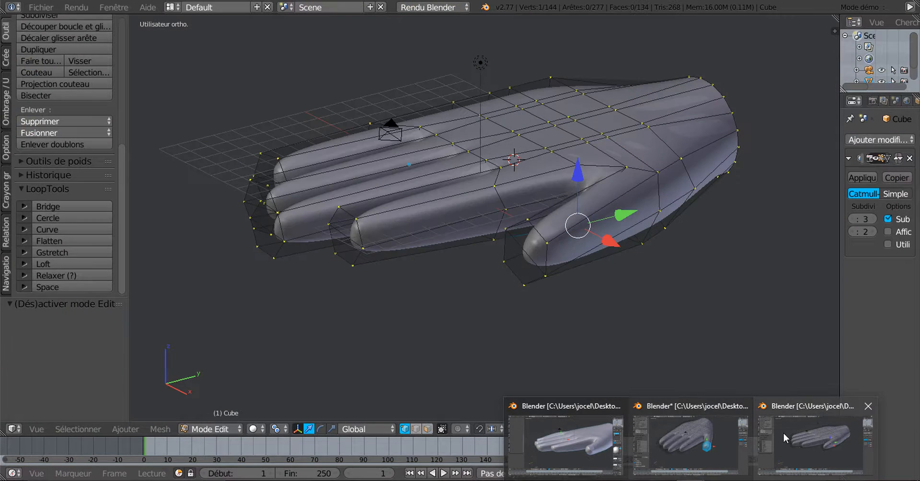
# Switch to the third hand file and view the hand in front orthographic view
pyautogui.click(791, 435)
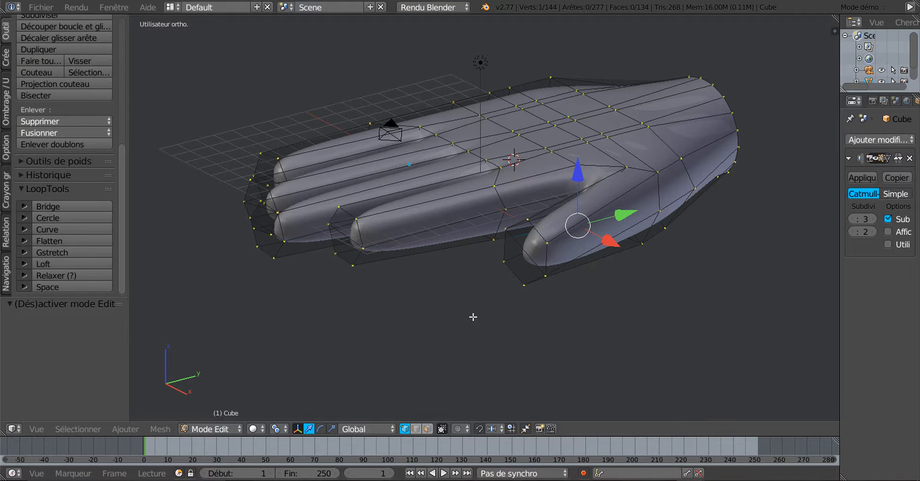
pyautogui.moveTo(473, 317); pyautogui.dragTo(513, 313, button='middle')
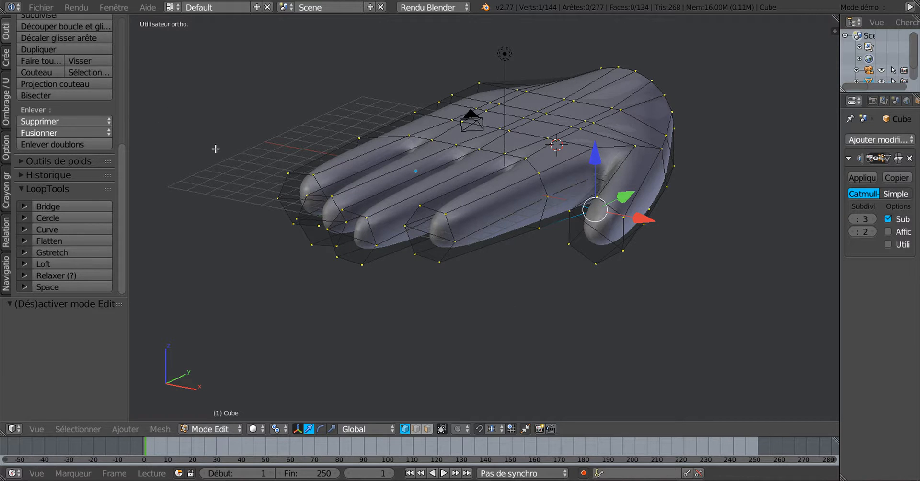
pyautogui.moveTo(436, 331); pyautogui.dragTo(490, 309, button='middle')
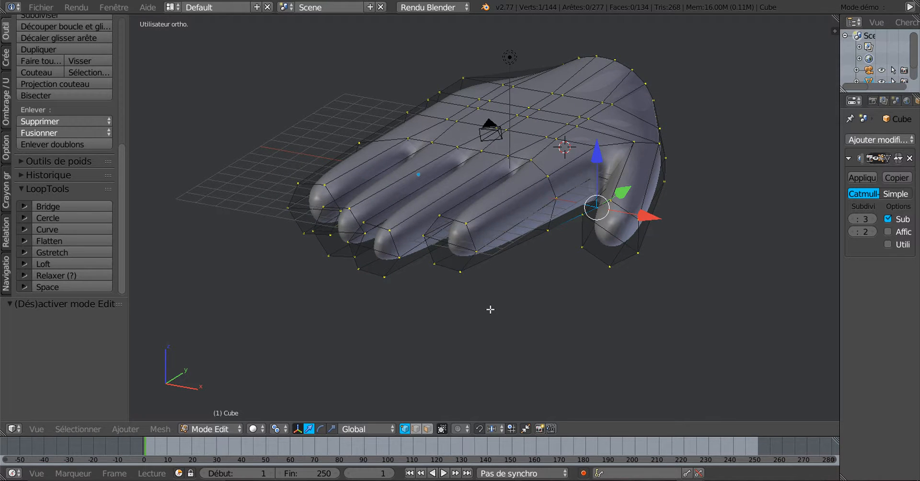
pyautogui.press('KP_1')
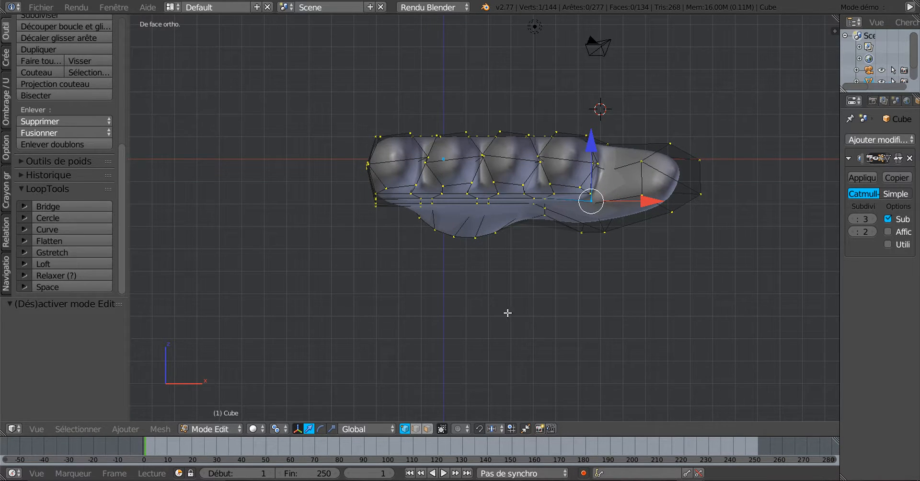
# Select the six thumb-tip vertices and rotate them by about -28° in front view
pyautogui.scroll(3, 553, 323)
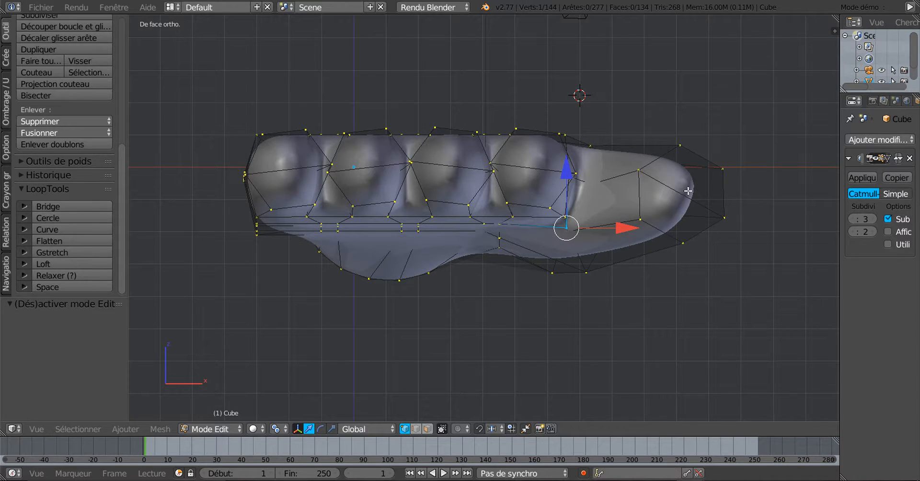
pyautogui.rightClick(647, 170)
pyautogui.keyDown('shift'); pyautogui.rightClick(680, 146); pyautogui.keyUp('shift')
pyautogui.keyDown('shift'); pyautogui.rightClick(722, 169); pyautogui.keyUp('shift')
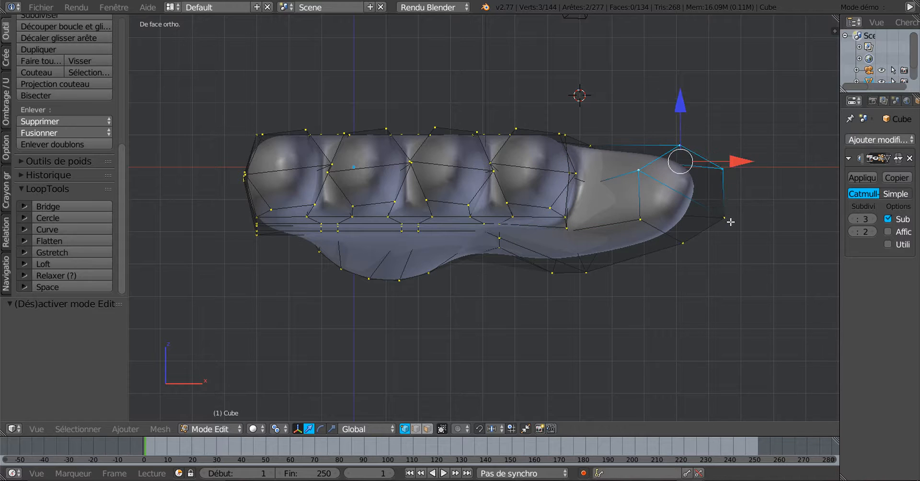
pyautogui.keyDown('shift'); pyautogui.rightClick(724, 217); pyautogui.keyUp('shift')
pyautogui.keyDown('shift'); pyautogui.rightClick(696, 254); pyautogui.keyUp('shift')
pyautogui.keyDown('shift'); pyautogui.rightClick(646, 223); pyautogui.keyUp('shift')
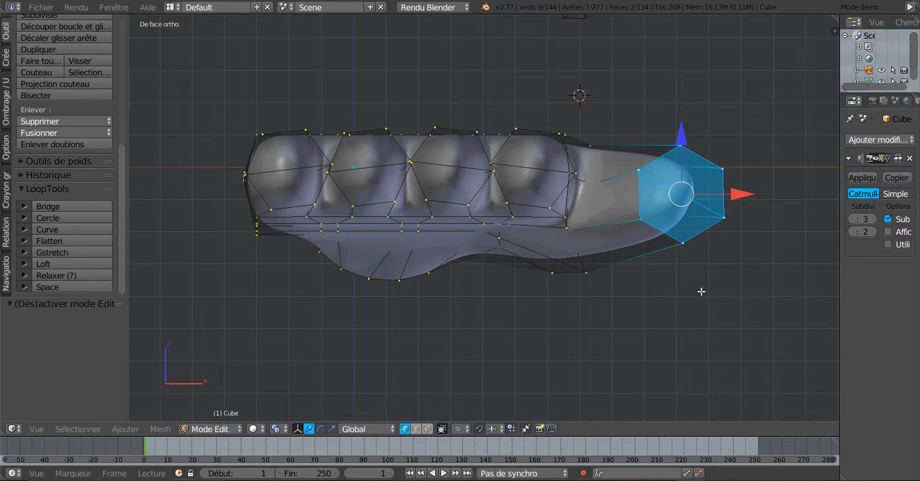
pyautogui.press('r')
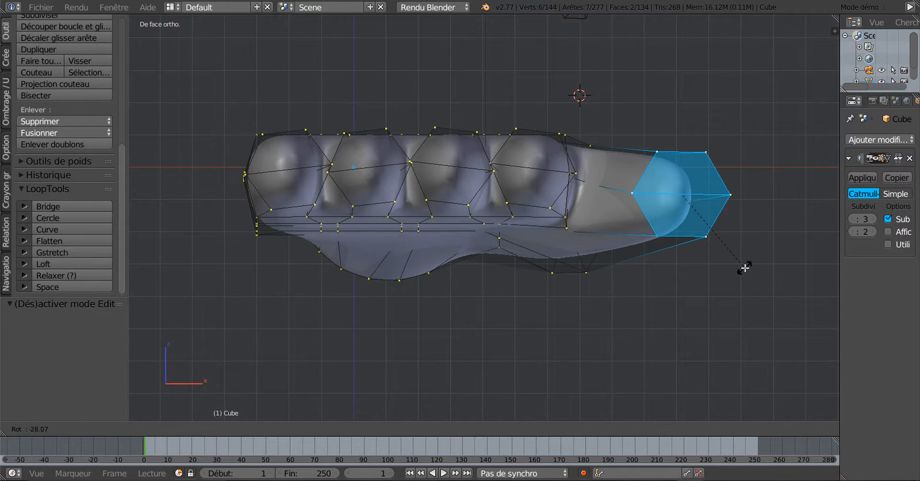
pyautogui.click(745, 268)
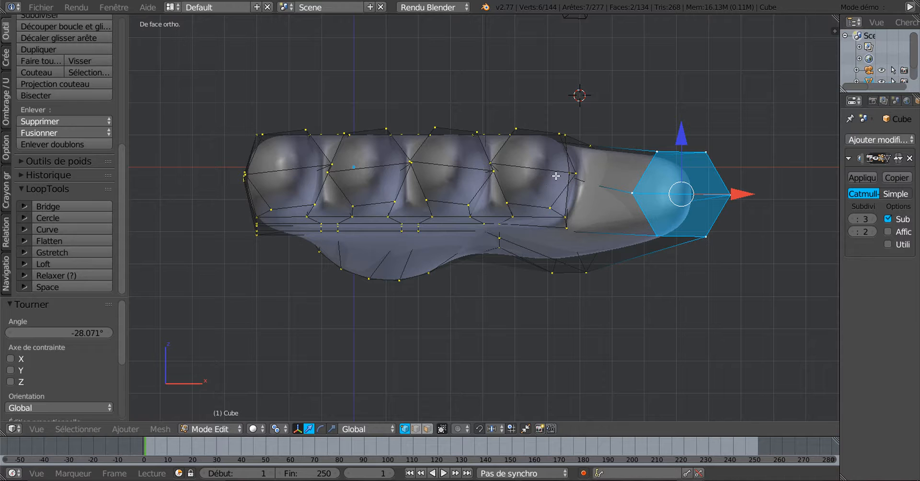
pyautogui.moveTo(545, 211); pyautogui.dragTo(538, 261, button='middle')
# Select the index fingertip's six vertices and rotate them by -7.487° in front view
pyautogui.rightClick(531, 299)
pyautogui.keyDown('ctrl'); pyautogui.rightClick(494, 301); pyautogui.keyUp('ctrl')
pyautogui.keyDown('ctrl'); pyautogui.rightClick(487, 266); pyautogui.keyUp('ctrl')
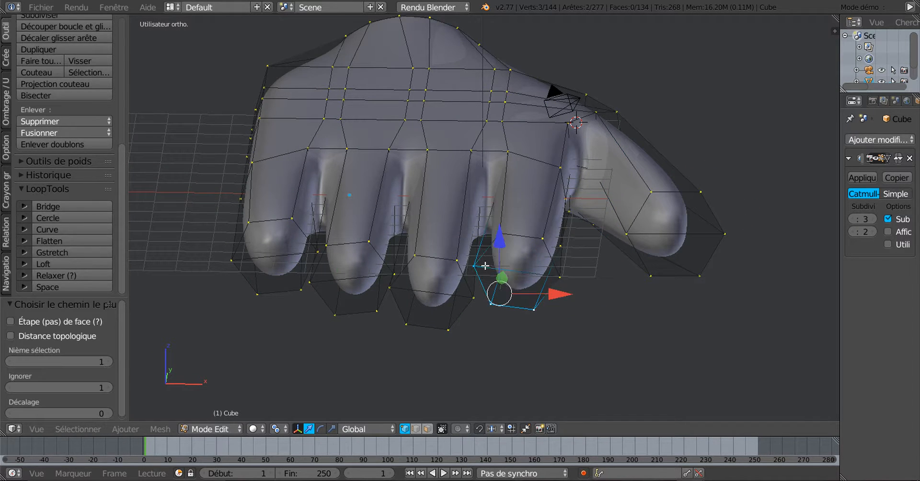
pyautogui.keyDown('ctrl'); pyautogui.rightClick(498, 243); pyautogui.keyUp('ctrl')
pyautogui.keyDown('ctrl'); pyautogui.rightClick(536, 235); pyautogui.keyUp('ctrl')
pyautogui.keyDown('ctrl'); pyautogui.rightClick(557, 281); pyautogui.keyUp('ctrl')
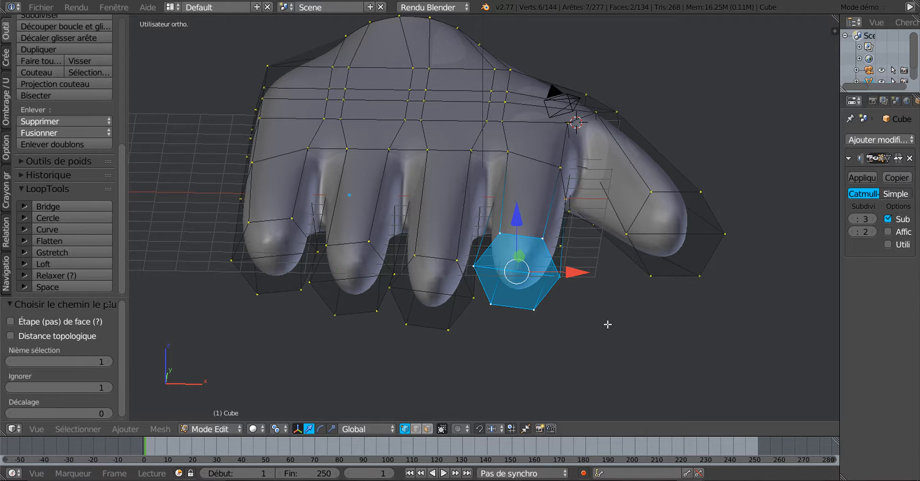
pyautogui.press('KP_1')
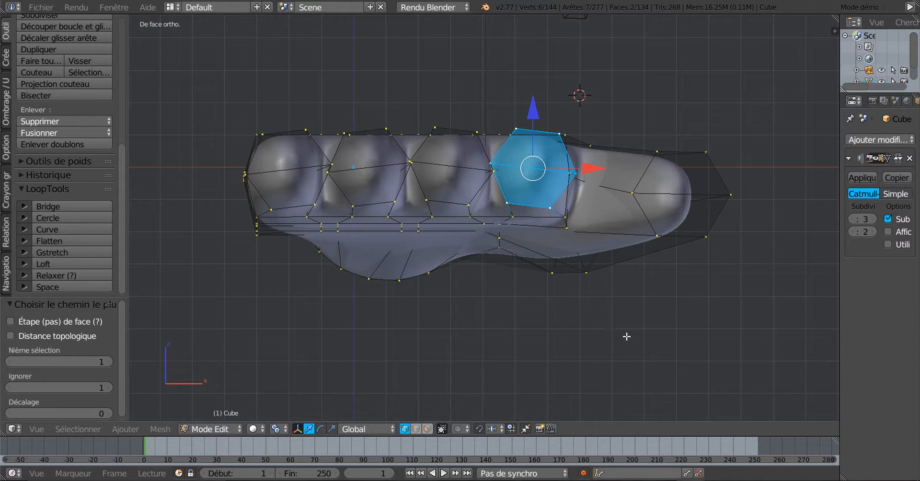
pyautogui.press('r')
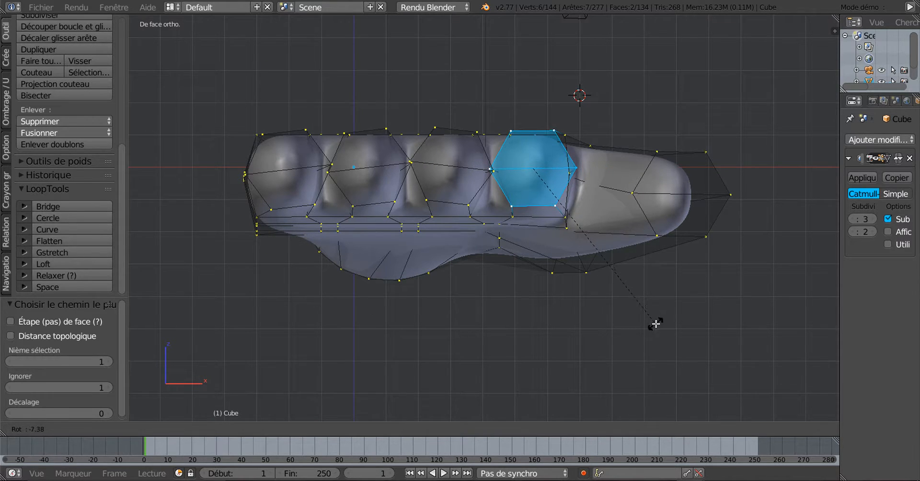
pyautogui.click(655, 323)
pyautogui.moveTo(649, 321); pyautogui.dragTo(666, 361, button='middle')
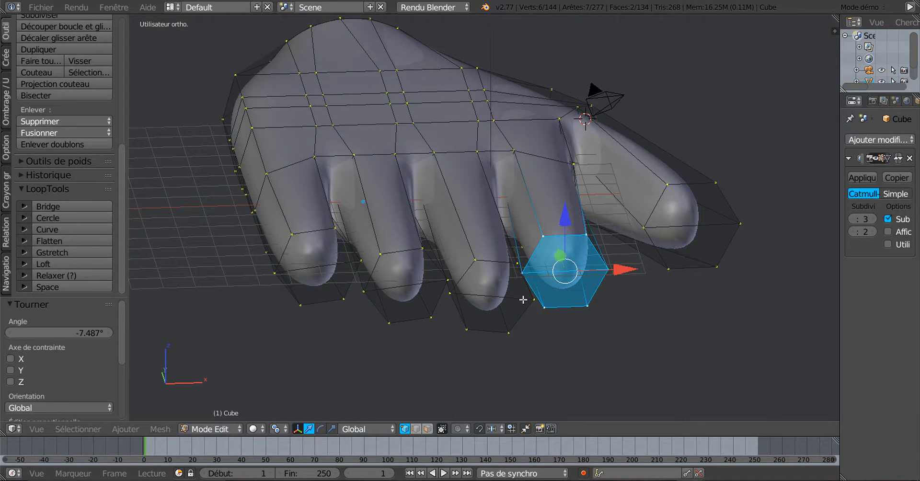
# Select the middle fingertip's vertex ring and rotate it by -5.966° in front view
pyautogui.keyDown('ctrl'); pyautogui.rightClick(517, 268); pyautogui.keyUp('ctrl')
pyautogui.keyDown('ctrl'); pyautogui.rightClick(532, 302); pyautogui.keyUp('ctrl')
pyautogui.keyDown('ctrl'); pyautogui.rightClick(513, 331); pyautogui.keyUp('ctrl')
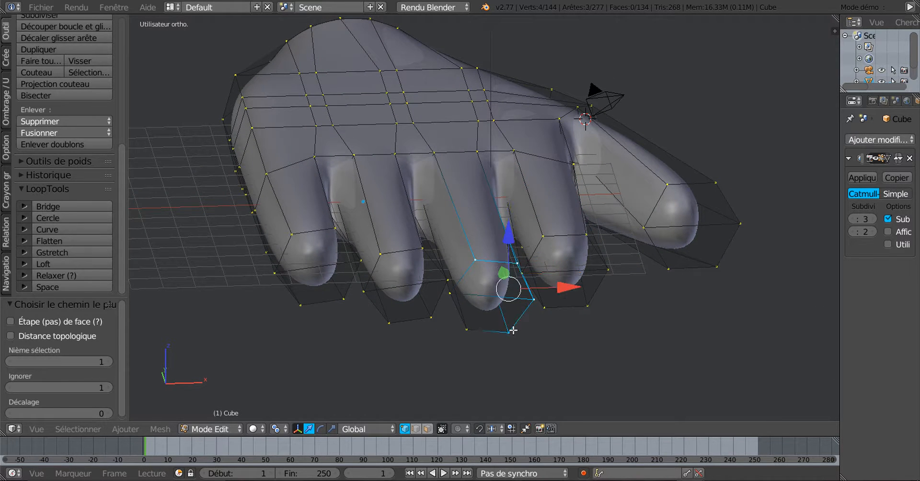
pyautogui.keyDown('ctrl'); pyautogui.rightClick(472, 331); pyautogui.keyUp('ctrl')
pyautogui.moveTo(483, 301); pyautogui.dragTo(408, 333, button='middle')
pyautogui.keyDown('ctrl'); pyautogui.rightClick(362, 328); pyautogui.keyUp('ctrl')
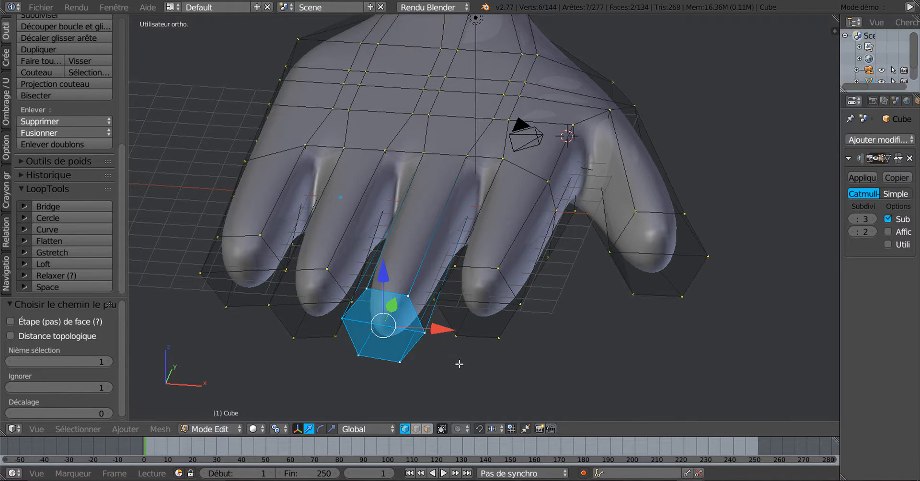
pyautogui.press('KP_1')
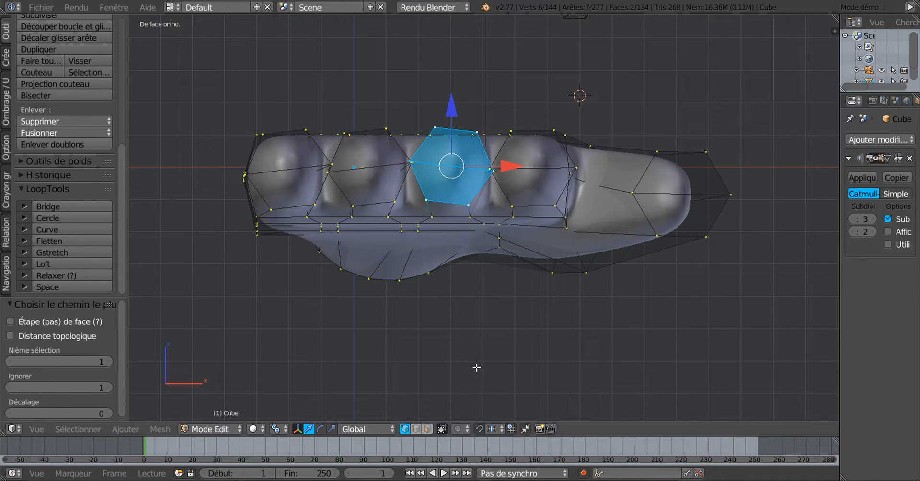
pyautogui.press('r')
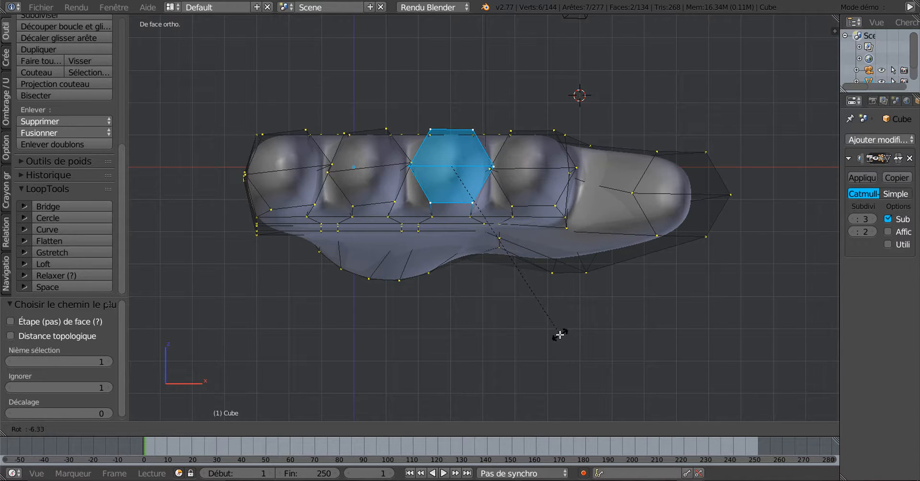
pyautogui.click(559, 335)
pyautogui.moveTo(560, 336); pyautogui.dragTo(587, 355, button='middle')
# Select the next fingertip's six vertices and rotate its nail face by 8.015° in front view
pyautogui.rightClick(464, 265)
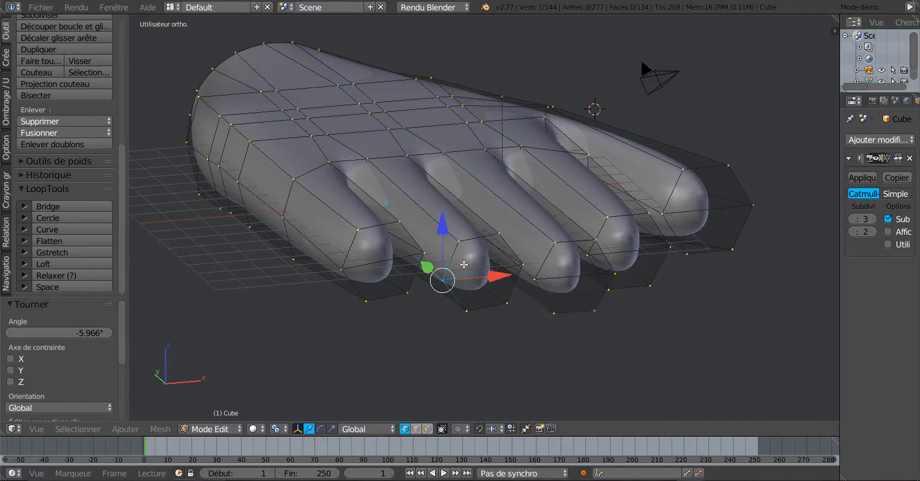
pyautogui.keyDown('shift'); pyautogui.rightClick(480, 240); pyautogui.keyUp('shift')
pyautogui.keyDown('shift'); pyautogui.rightClick(492, 240); pyautogui.keyUp('shift')
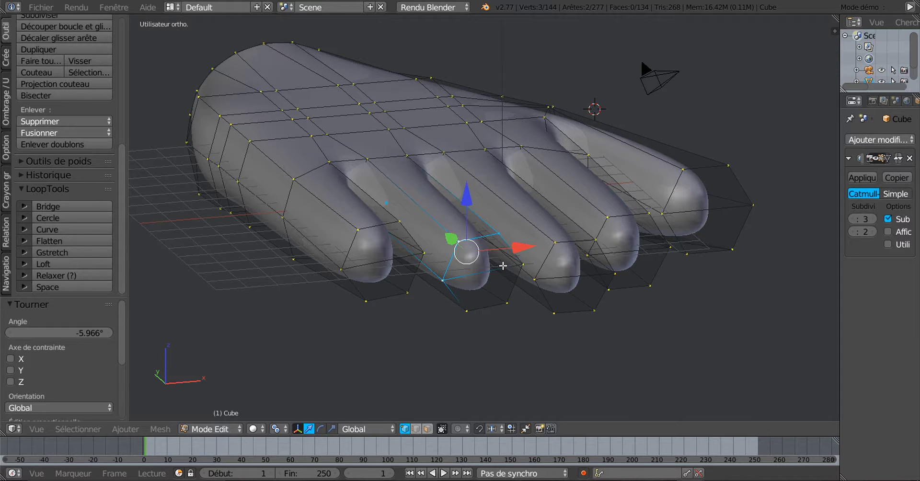
pyautogui.keyDown('shift'); pyautogui.rightClick(503, 264); pyautogui.keyUp('shift')
pyautogui.keyDown('shift'); pyautogui.rightClick(499, 300); pyautogui.keyUp('shift')
pyautogui.keyDown('shift'); pyautogui.rightClick(474, 309); pyautogui.keyUp('shift')
pyautogui.press('KP_1')
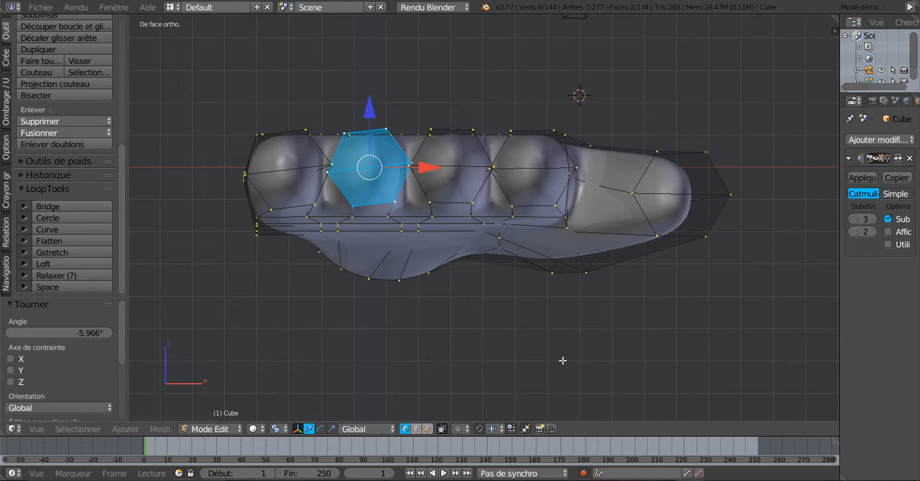
pyautogui.press('r')
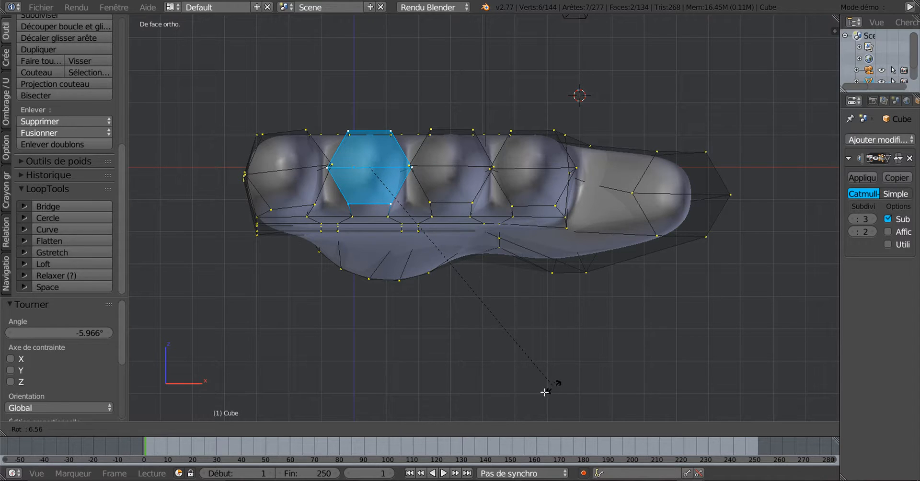
pyautogui.click(545, 390)
pyautogui.moveTo(530, 368); pyautogui.dragTo(586, 379, button='middle')
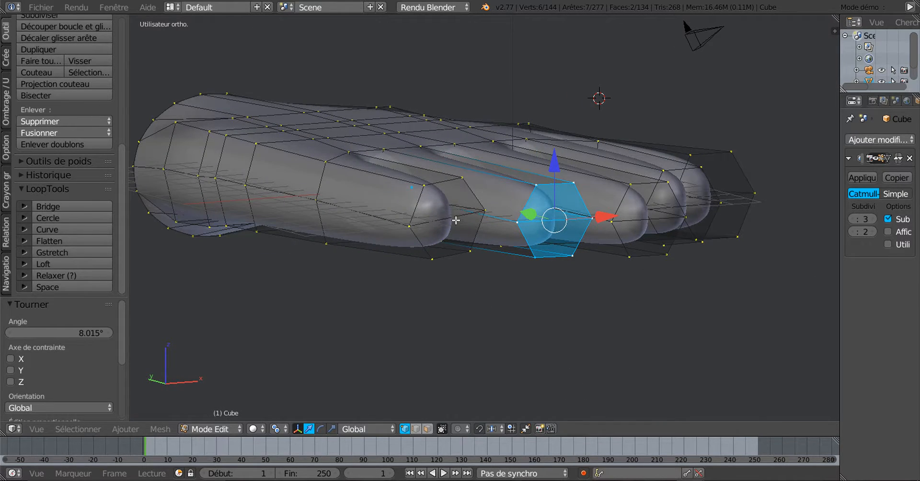
# Select five vertices around the last fingertip's end ring
pyautogui.rightClick(422, 230)
pyautogui.keyDown('shift'); pyautogui.rightClick(423, 195); pyautogui.keyUp('shift')
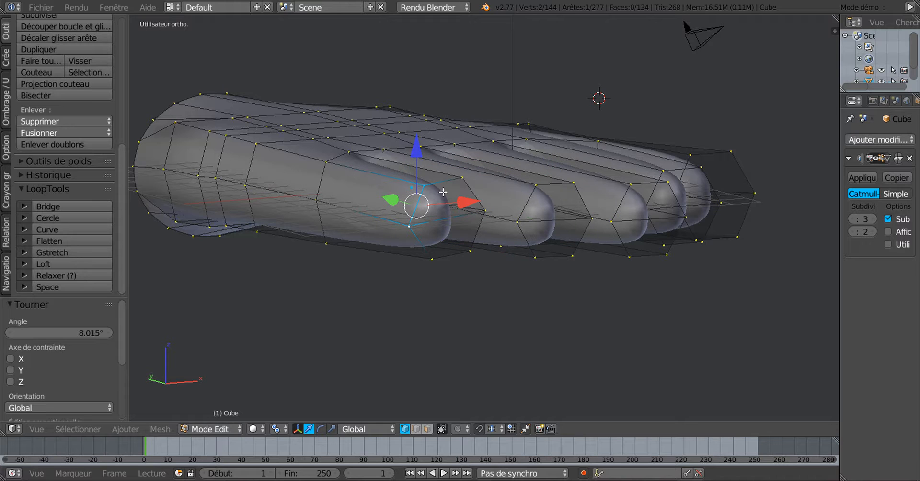
pyautogui.keyDown('shift'); pyautogui.rightClick(456, 188); pyautogui.keyUp('shift')
pyautogui.keyDown('shift'); pyautogui.rightClick(466, 250); pyautogui.keyUp('shift')
pyautogui.keyDown('shift'); pyautogui.rightClick(433, 258); pyautogui.keyUp('shift')
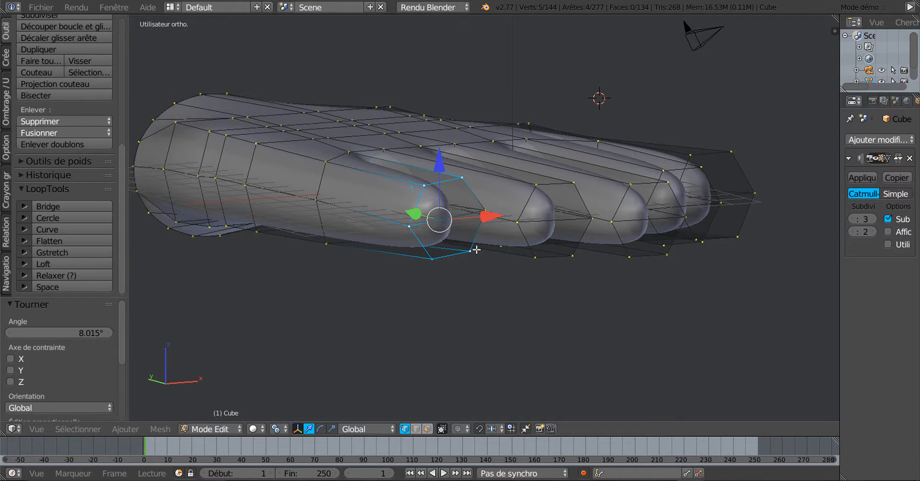
pyautogui.moveTo(478, 251); pyautogui.dragTo(453, 247, button='middle')
pyautogui.scroll(4, 463, 247)
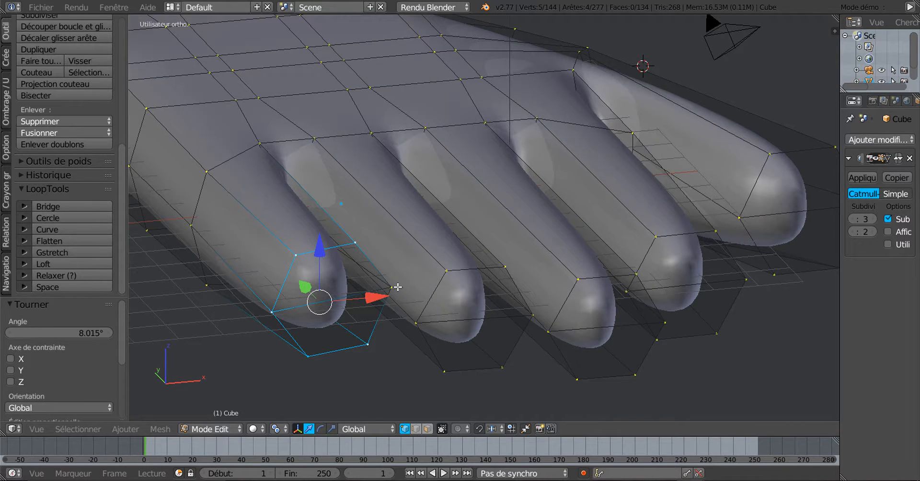
# Add the hidden vertex in wireframe, then rotate the fingertip end face by 5.451° in front view
pyautogui.press('z')
pyautogui.keyDown('shift'); pyautogui.rightClick(392, 288); pyautogui.keyUp('shift')
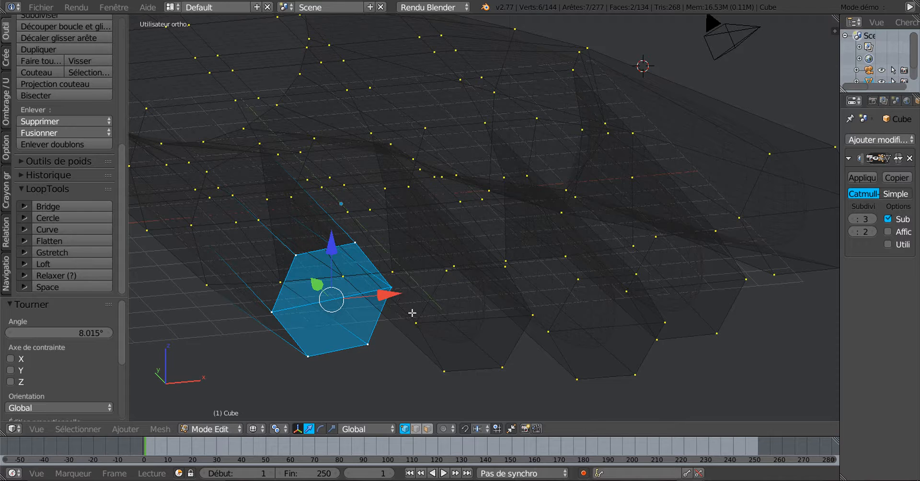
pyautogui.press('z')
pyautogui.press('KP_1')
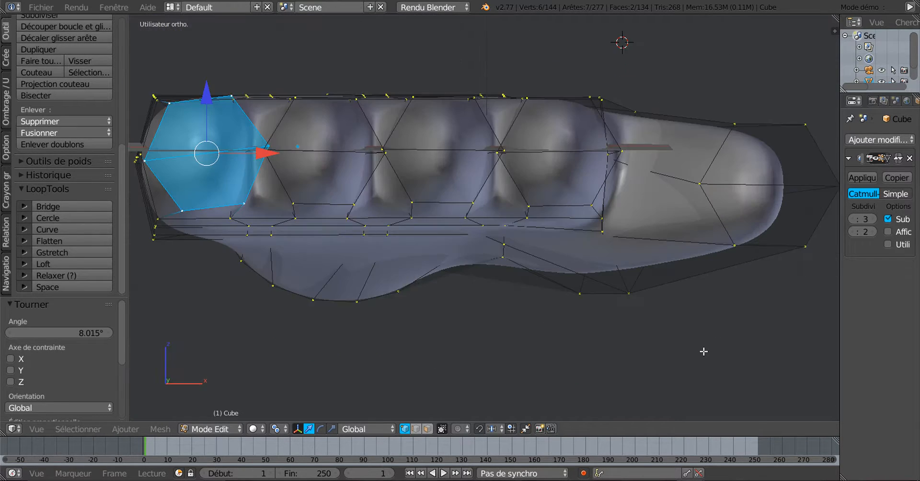
pyautogui.press('r')
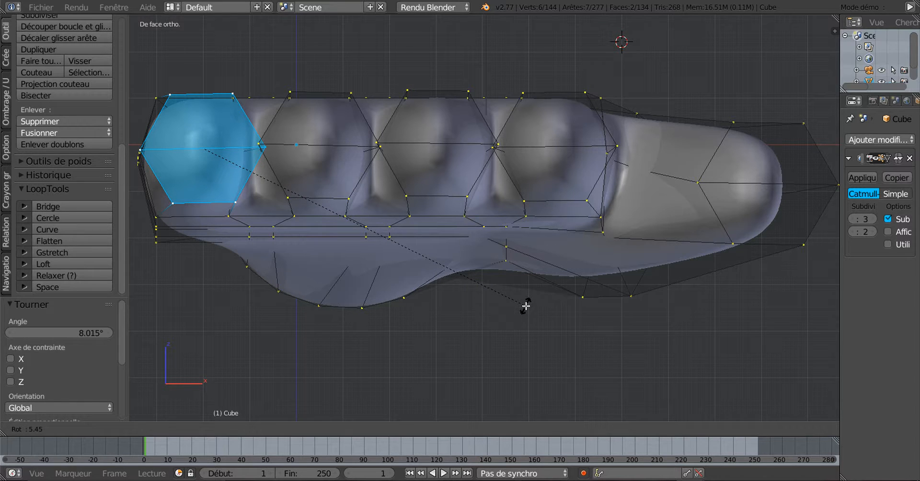
pyautogui.click(526, 306)
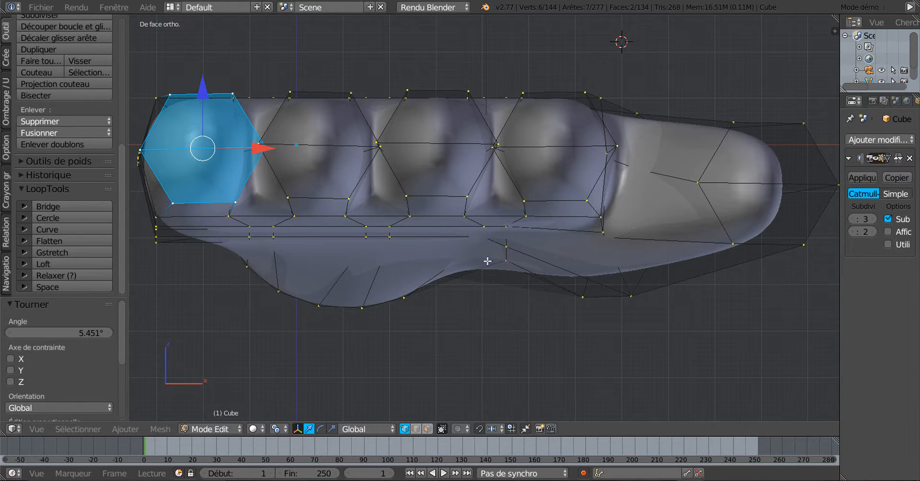
pyautogui.moveTo(488, 262); pyautogui.dragTo(659, 303, button='middle')
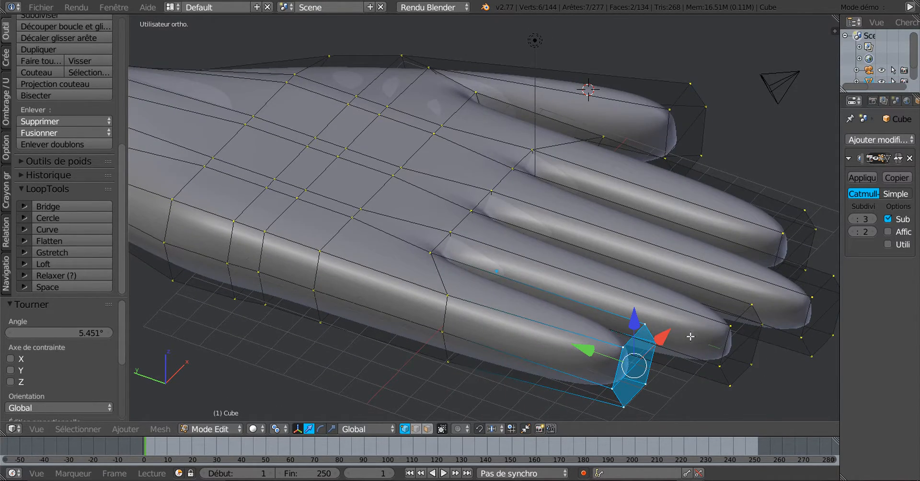
# Add the first fingertip's vertices and the second fingertip's ring vertices to the selection
pyautogui.moveTo(690, 336); pyautogui.dragTo(629, 317, button='middle')
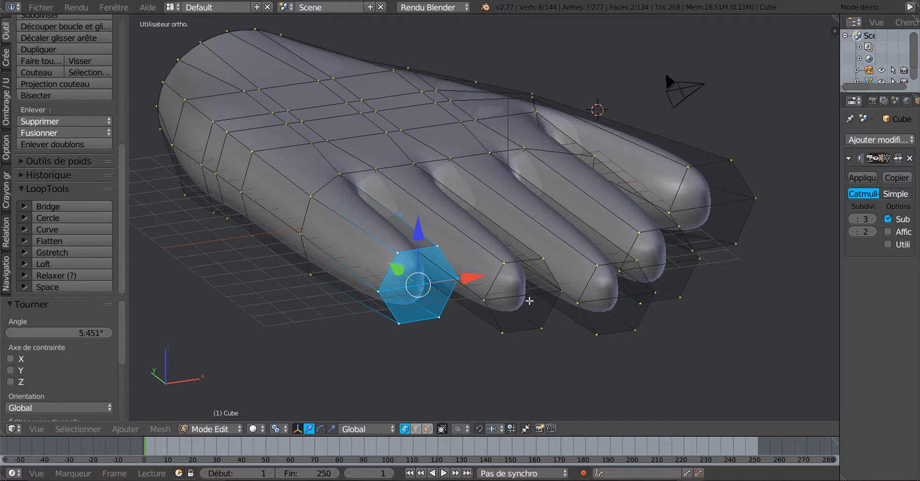
pyautogui.moveTo(530, 301)
pyautogui.mouseDown(button='middle')
pyautogui.moveTo(548, 317)
pyautogui.moveTo(540, 295)
pyautogui.mouseUp(button='middle')
pyautogui.keyDown('shift'); pyautogui.rightClick(542, 293); pyautogui.keyUp('shift')
pyautogui.keyDown('shift'); pyautogui.rightClick(567, 288); pyautogui.keyUp('shift')
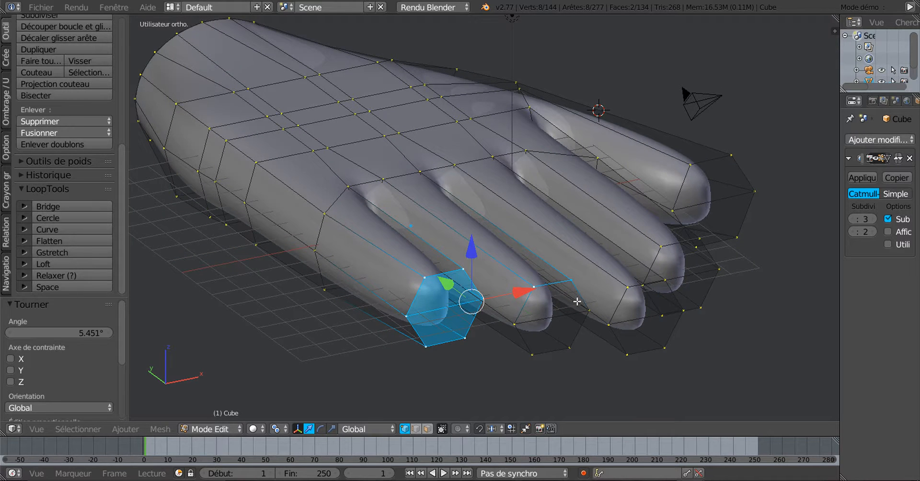
pyautogui.keyDown('shift'); pyautogui.rightClick(577, 315); pyautogui.keyUp('shift')
pyautogui.keyDown('shift'); pyautogui.rightClick(565, 340); pyautogui.keyUp('shift')
pyautogui.keyDown('shift'); pyautogui.rightClick(537, 350); pyautogui.keyUp('shift')
pyautogui.keyDown('shift'); pyautogui.rightClick(524, 328); pyautogui.keyUp('shift')
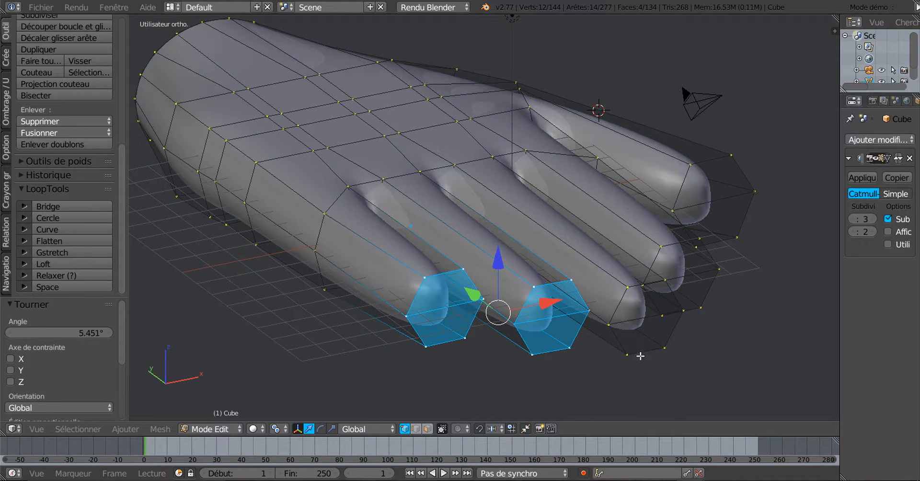
# Add the six vertices of the third fingertip ring to the selection
pyautogui.keyDown('shift'); pyautogui.rightClick(628, 355); pyautogui.keyUp('shift')
pyautogui.keyDown('shift'); pyautogui.rightClick(610, 325); pyautogui.keyUp('shift')
pyautogui.keyDown('shift'); pyautogui.rightClick(629, 288); pyautogui.keyUp('shift')
pyautogui.keyDown('shift'); pyautogui.rightClick(665, 280); pyautogui.keyUp('shift')
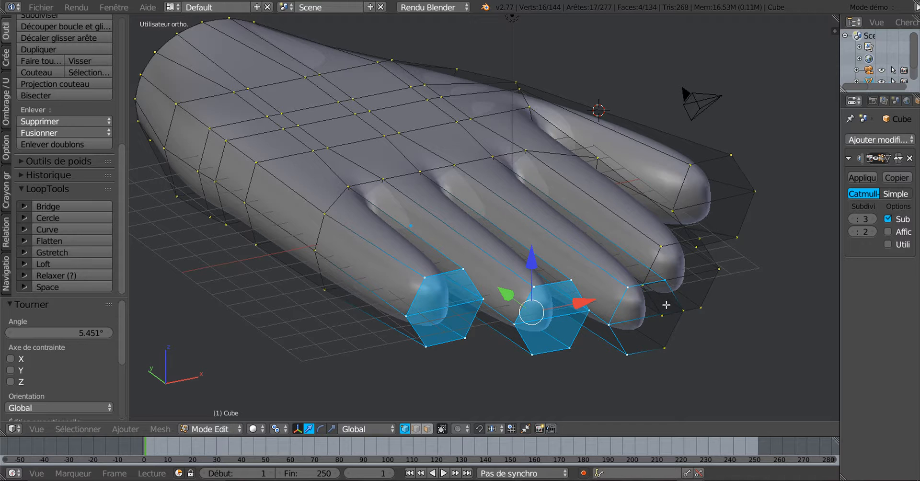
pyautogui.keyDown('shift'); pyautogui.rightClick(672, 319); pyautogui.keyUp('shift')
pyautogui.keyDown('shift'); pyautogui.rightClick(668, 339); pyautogui.keyUp('shift')
# Complete the fourth fingertip ring, dropping a stray vertex and circle-selecting the rest in wireframe
pyautogui.moveTo(710, 330); pyautogui.dragTo(657, 350, button='middle')
pyautogui.keyDown('shift'); pyautogui.rightClick(615, 368); pyautogui.keyUp('shift')
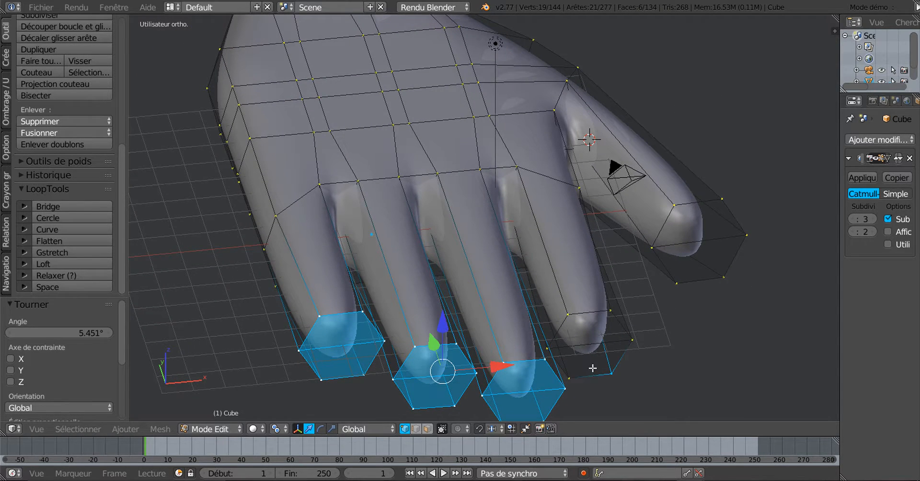
pyautogui.keyDown('shift'); pyautogui.rightClick(557, 350); pyautogui.keyUp('shift')
pyautogui.keyDown('shift'); pyautogui.rightClick(545, 356); pyautogui.keyUp('shift')
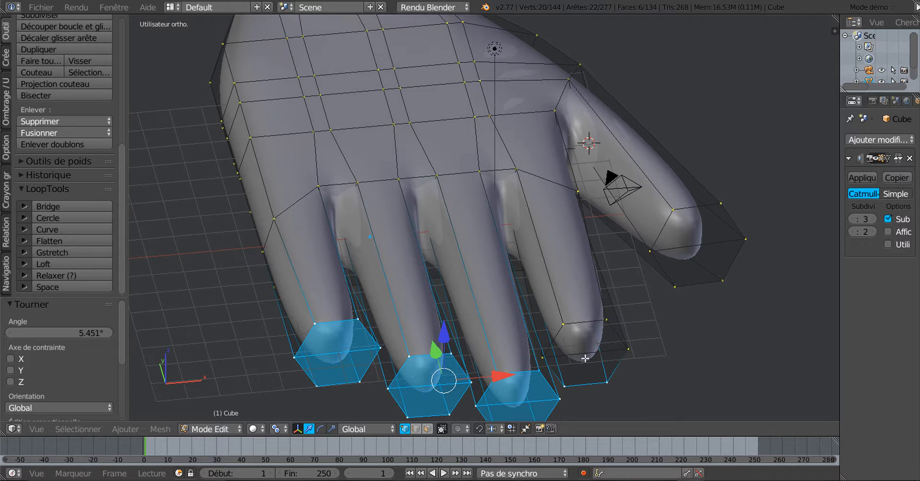
pyautogui.moveTo(583, 355); pyautogui.dragTo(608, 316, button='middle')
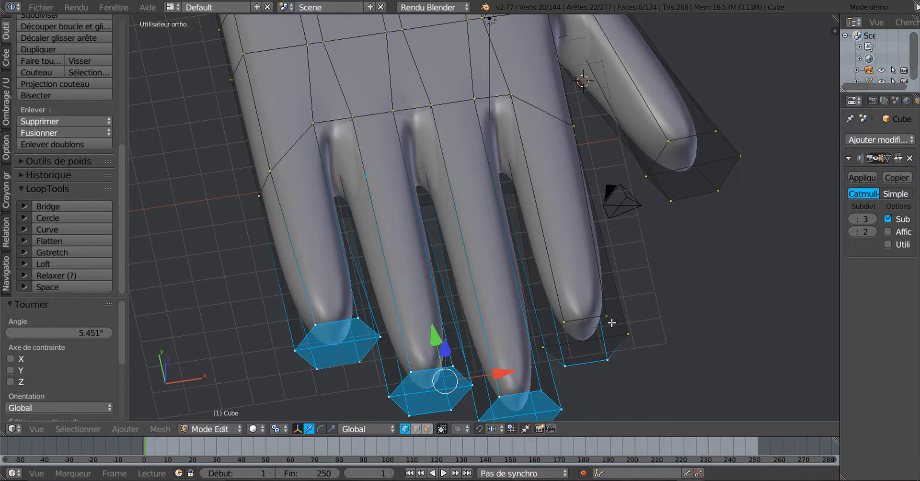
pyautogui.press('z')
pyautogui.press('c')
pyautogui.moveTo(553, 343)
pyautogui.mouseDown()
pyautogui.moveTo(577, 315)
pyautogui.moveTo(607, 326)
pyautogui.mouseUp()
pyautogui.rightClick(604, 339)
pyautogui.scroll(-2, 682, 319)
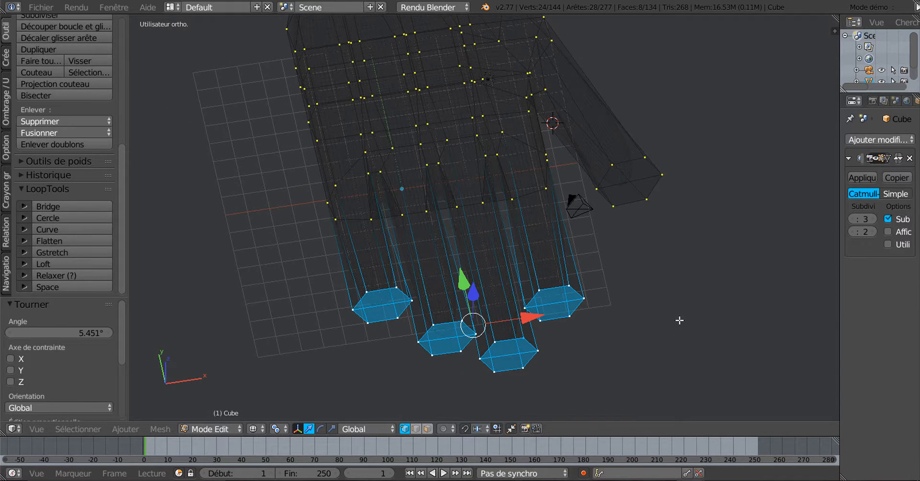
# Extrude the four fingertip end loops in place in top orthographic view
pyautogui.press('z')
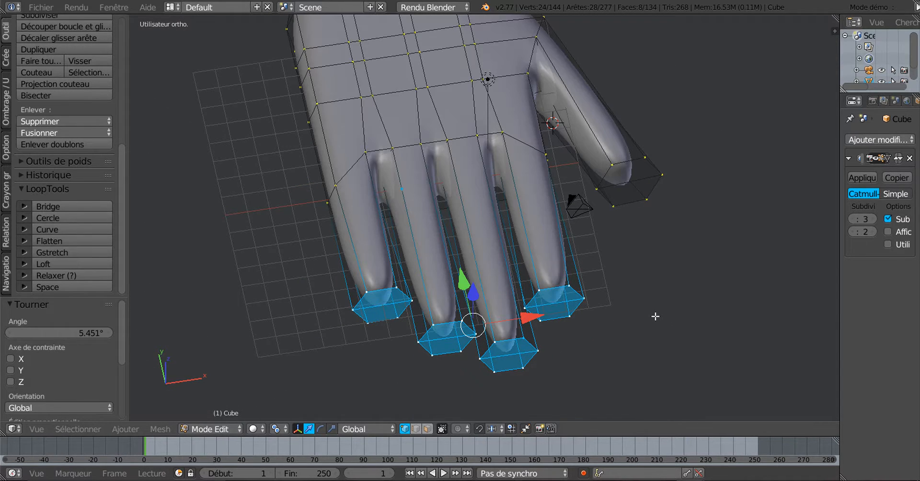
pyautogui.press('KP_7')
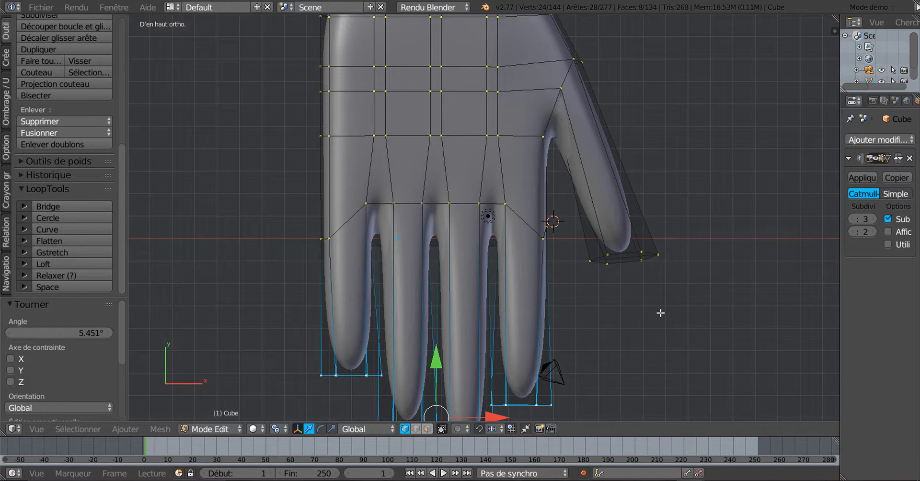
pyautogui.scroll(-1, 628, 307)
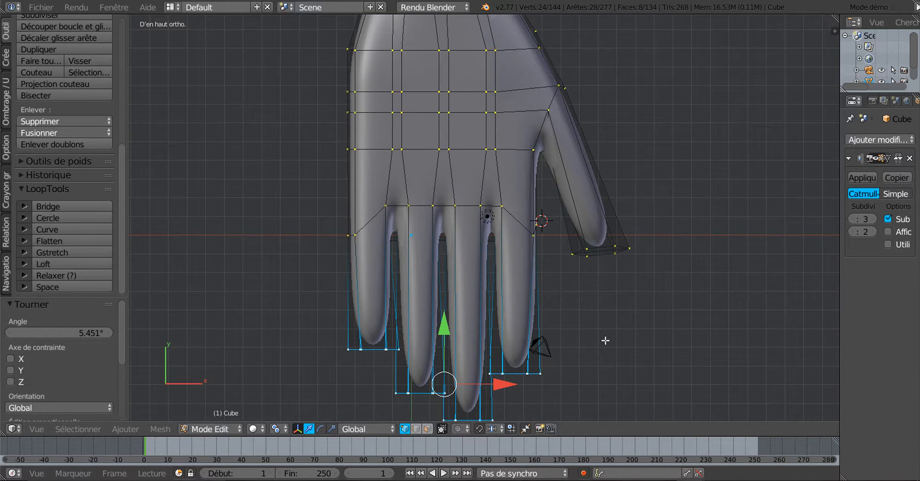
pyautogui.keyDown('shift'); pyautogui.moveTo(605, 341); pyautogui.dragTo(615, 272, button='middle'); pyautogui.keyUp('shift')
pyautogui.moveTo(457, 261); pyautogui.dragTo(463, 280)
pyautogui.press('e')
pyautogui.rightClick(528, 314)
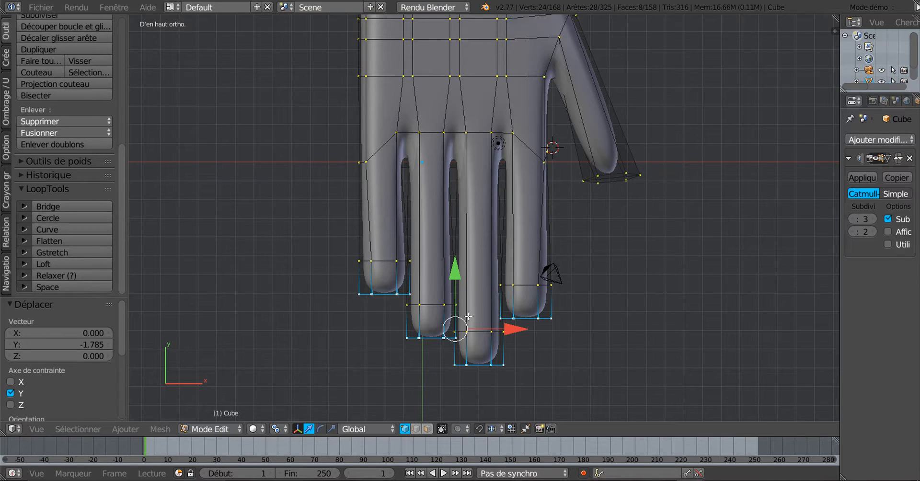
# Move the extruded fingertip ends along Y by 0.128
pyautogui.keyDown('shift'); pyautogui.moveTo(480, 347); pyautogui.dragTo(477, 306, button='middle'); pyautogui.keyUp('shift')
pyautogui.scroll(2, 476, 291)
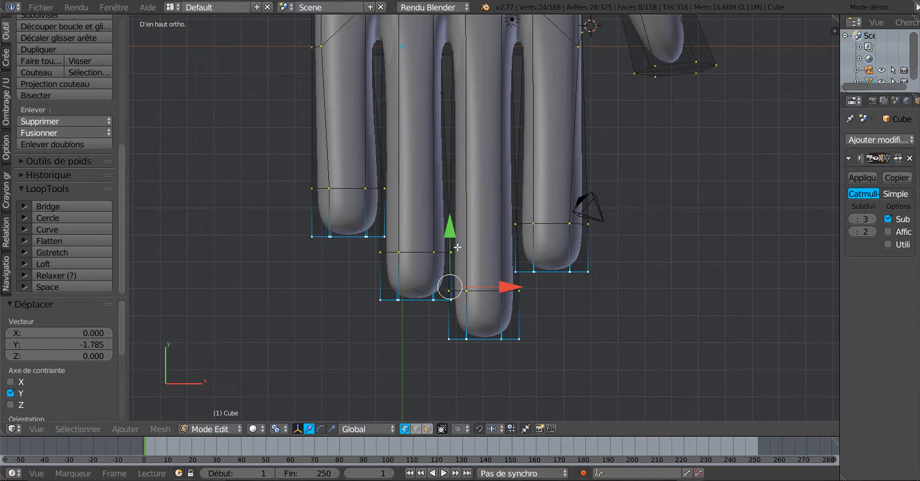
pyautogui.press('g')
pyautogui.press('y')
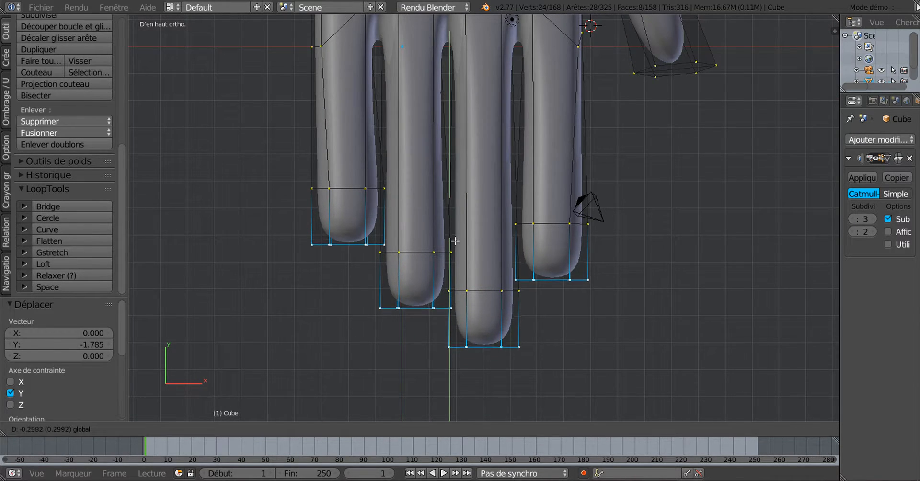
pyautogui.click(456, 231)
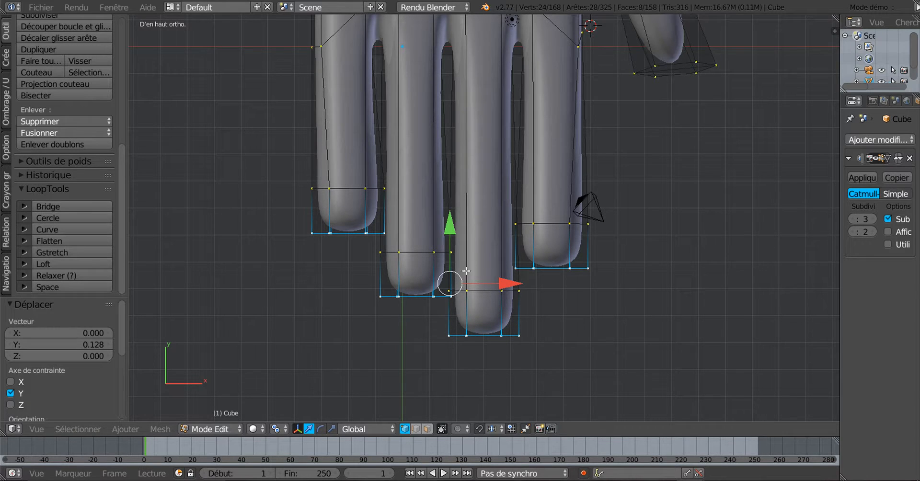
pyautogui.scroll(-1, 463, 307)
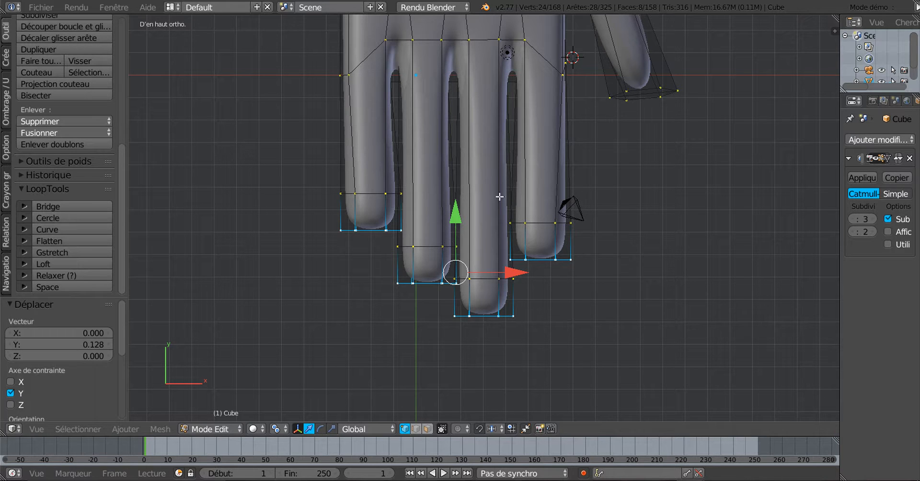
# Circle-select all four fingertip end faces in wireframe, then return to solid shading
pyautogui.press('z')
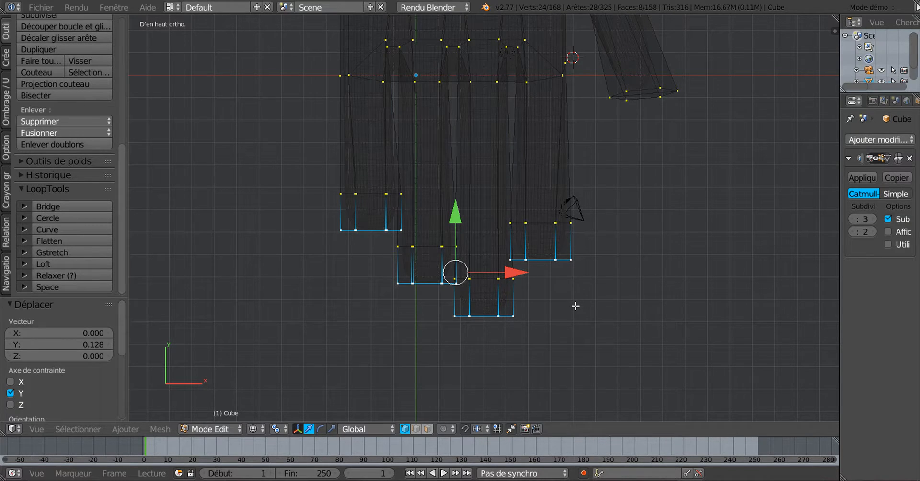
pyautogui.press('c')
pyautogui.moveTo(312, 216)
pyautogui.mouseDown()
pyautogui.moveTo(400, 192)
pyautogui.moveTo(440, 259)
pyautogui.mouseUp()
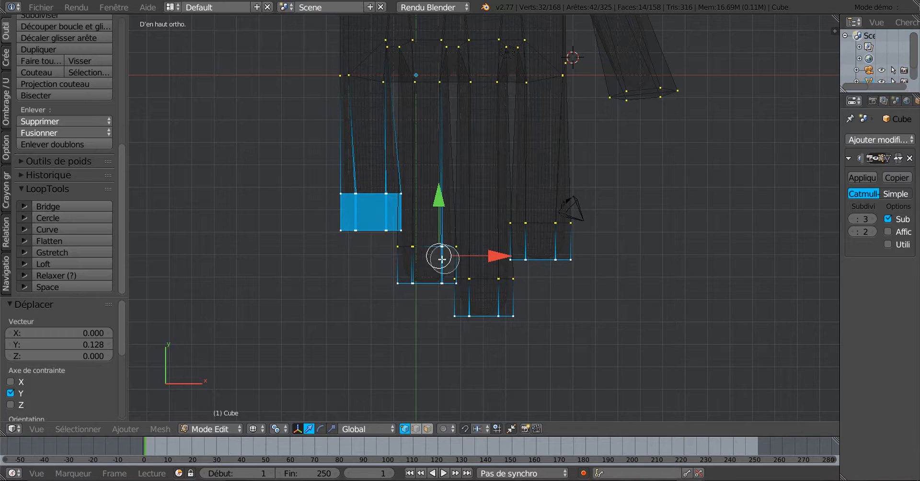
pyautogui.moveTo(490, 291); pyautogui.dragTo(571, 214)
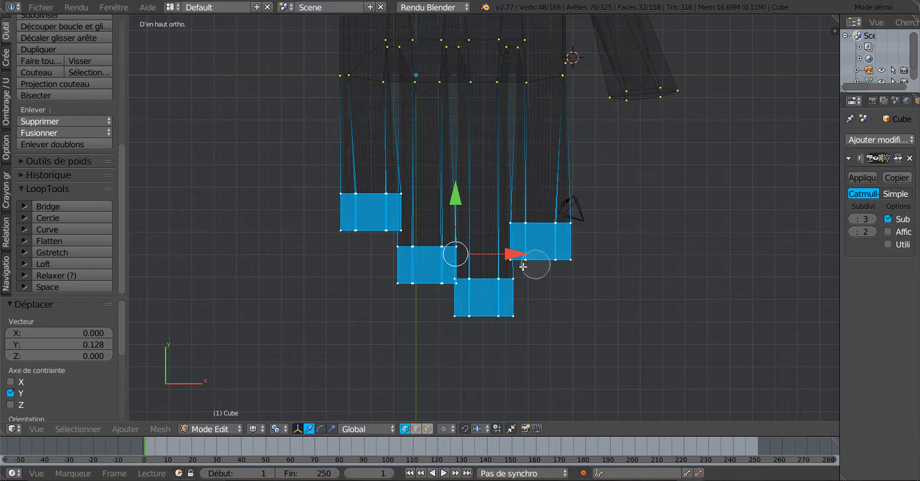
pyautogui.press('Escape')
pyautogui.scroll(-2, 548, 306)
pyautogui.scroll(1, 548, 306)
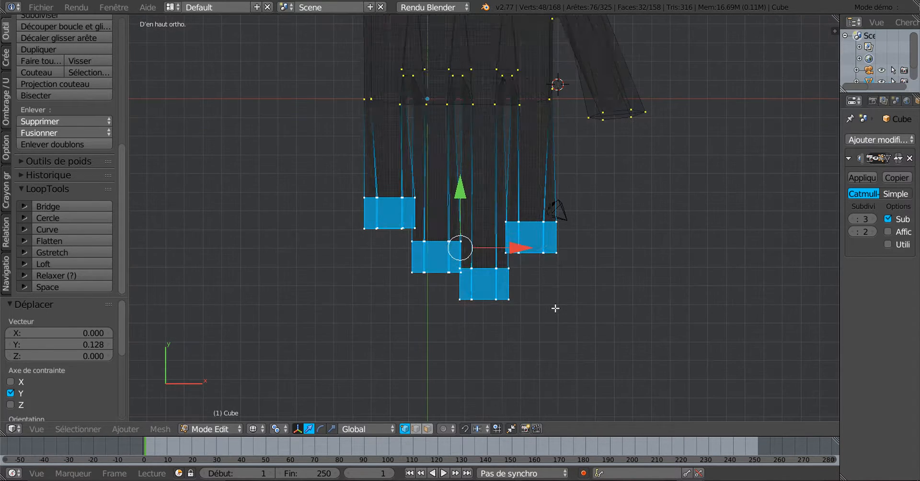
pyautogui.press('z')
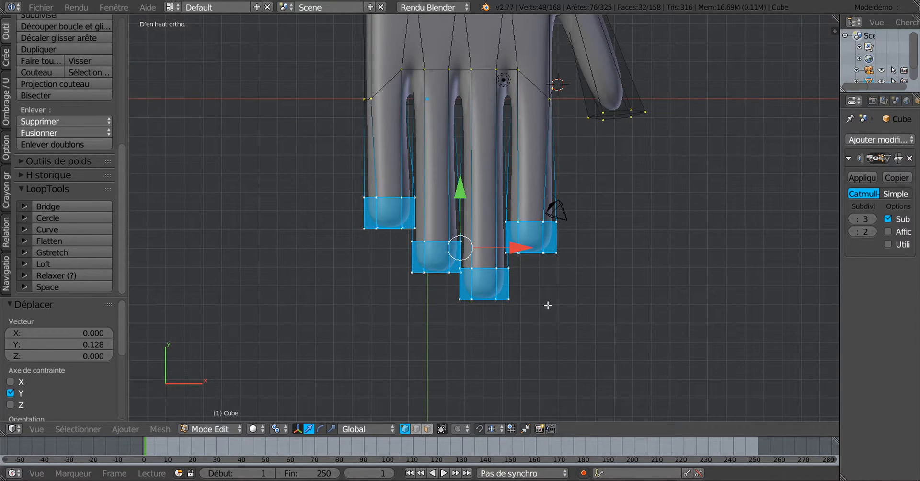
# Scale the fingertip faces to 0.867 about Individual Origins and return to Object Mode
pyautogui.click(365, 428)
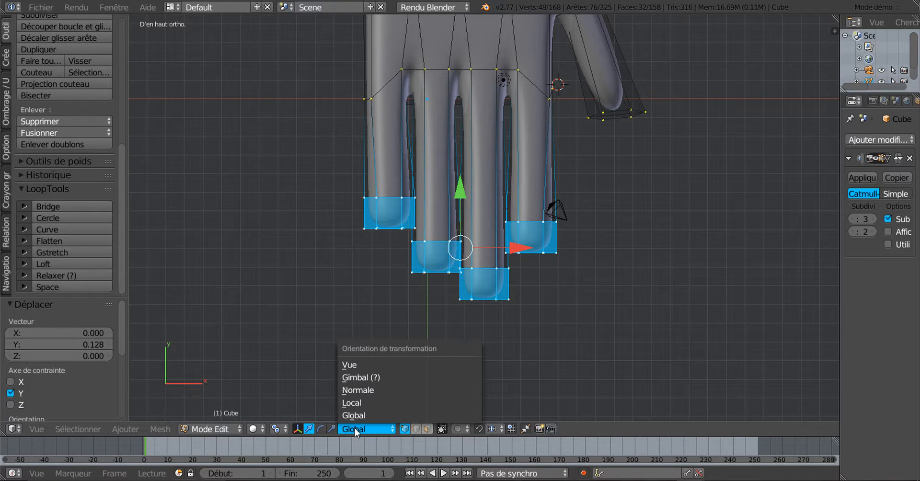
pyautogui.click(278, 429)
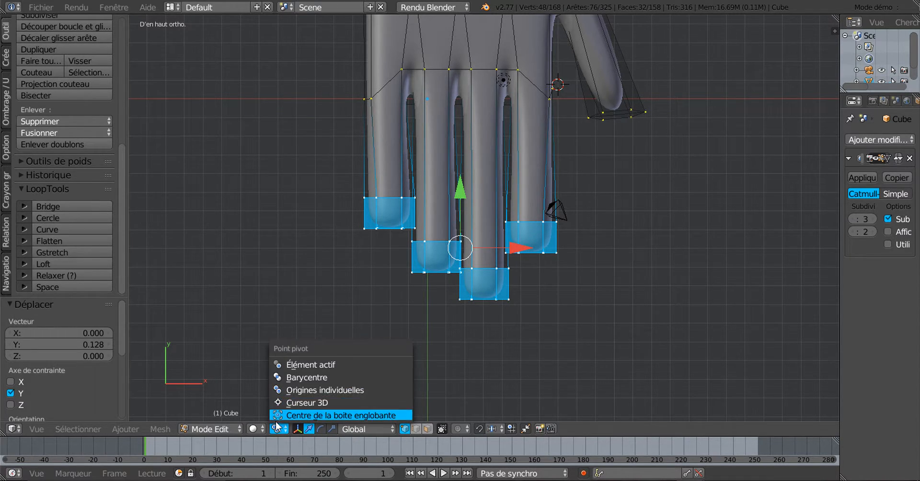
pyautogui.click(275, 432)
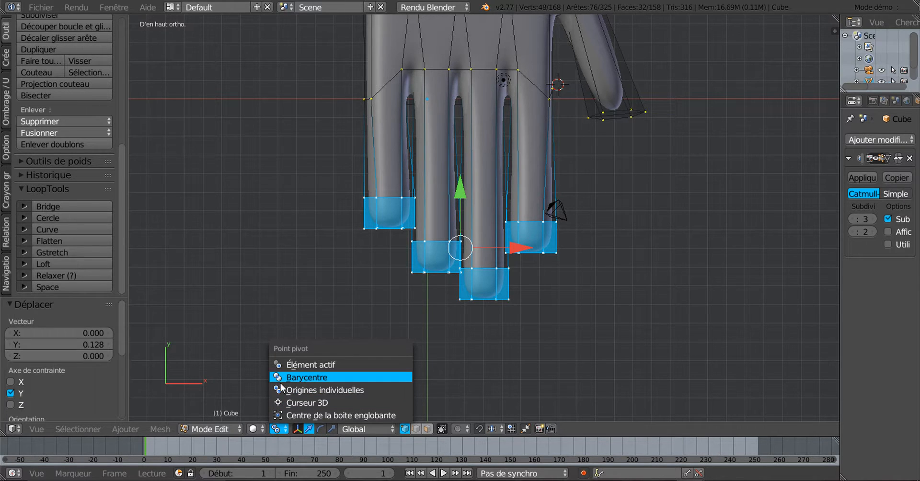
pyautogui.click(304, 391)
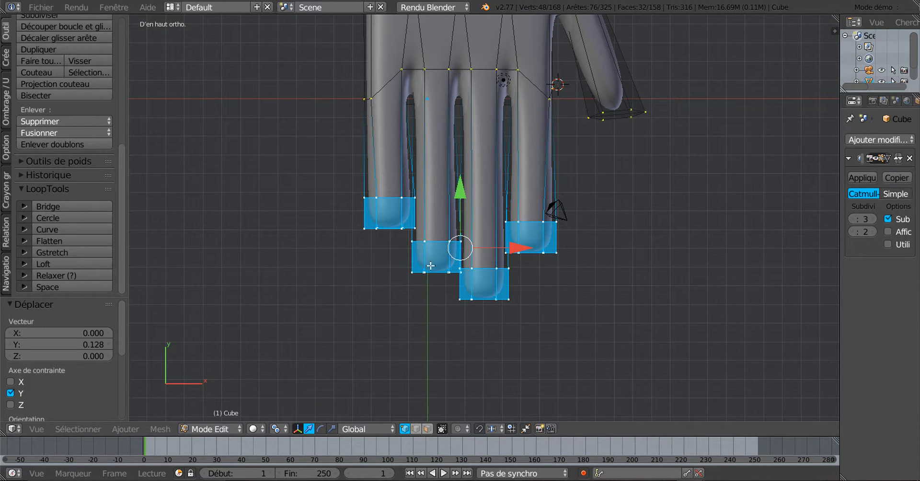
pyautogui.press('s')
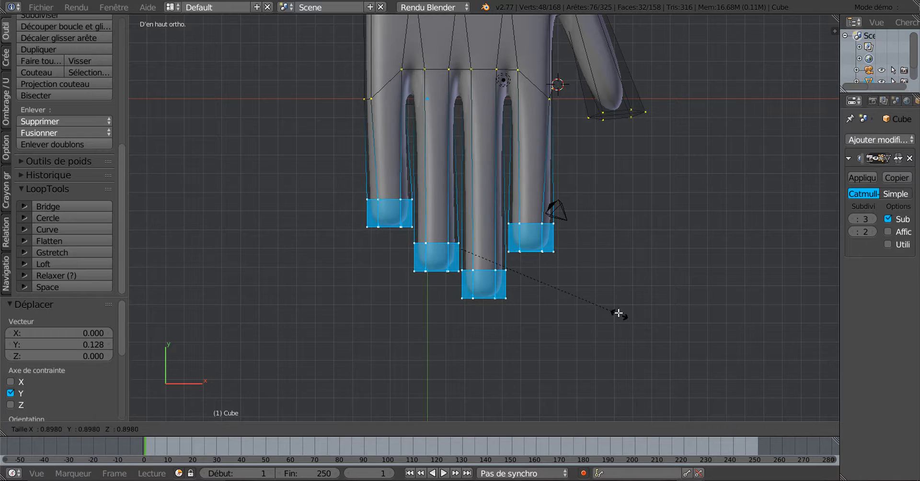
pyautogui.click(615, 313)
pyautogui.press('Tab')
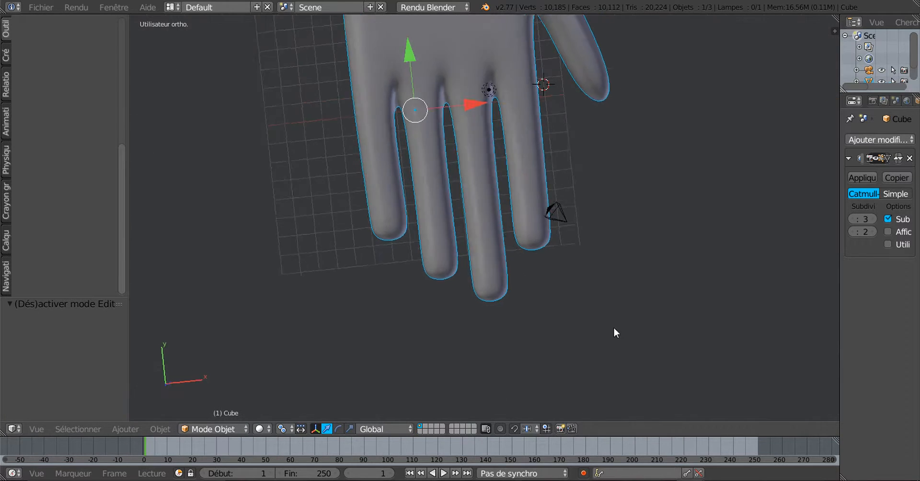
# Orbit around the hand, re-enter Edit Mode, and zoom in on the fingertips from the side
pyautogui.moveTo(613, 327); pyautogui.dragTo(579, 278, button='middle')
pyautogui.moveTo(502, 287); pyautogui.dragTo(420, 303, button='middle')
pyautogui.moveTo(545, 168); pyautogui.dragTo(396, 259, button='middle')
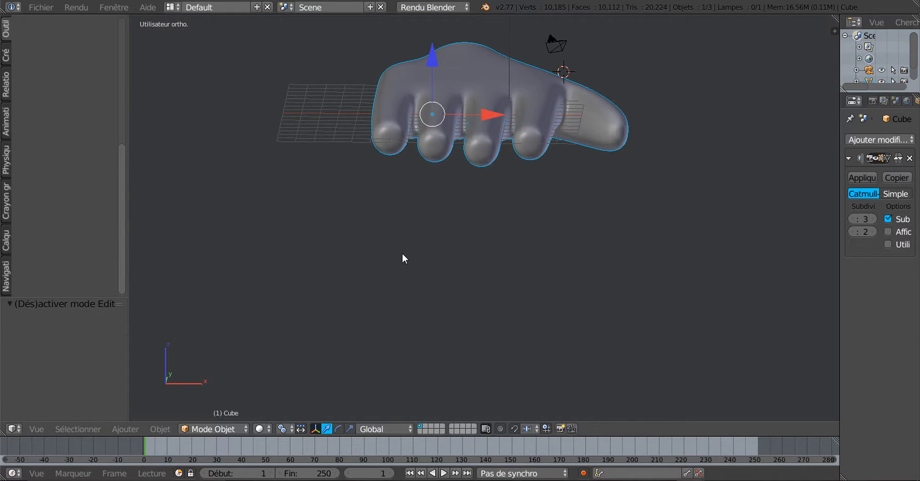
pyautogui.press('Tab')
pyautogui.moveTo(625, 246); pyautogui.dragTo(514, 304, button='middle')
pyautogui.scroll(5, 456, 269)
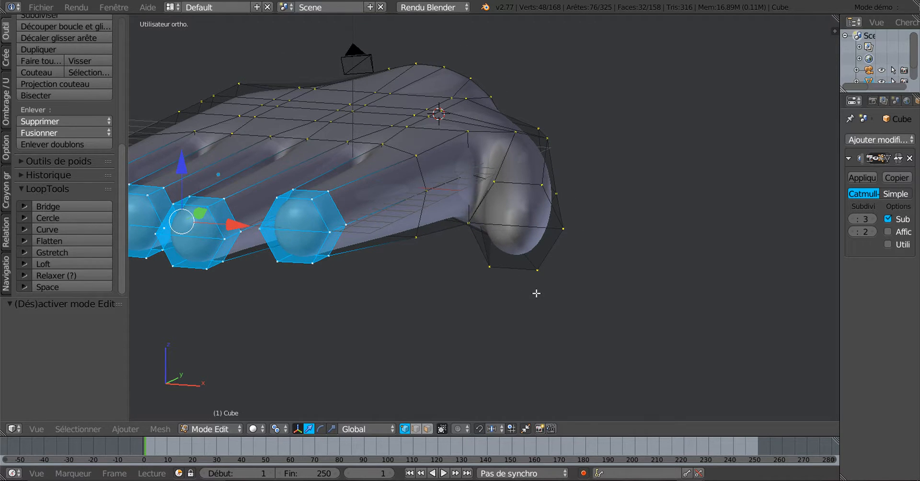
# Select the two thumb-tip end faces and delete them with Faces Only
pyautogui.scroll(2, 537, 293)
pyautogui.click(417, 429)
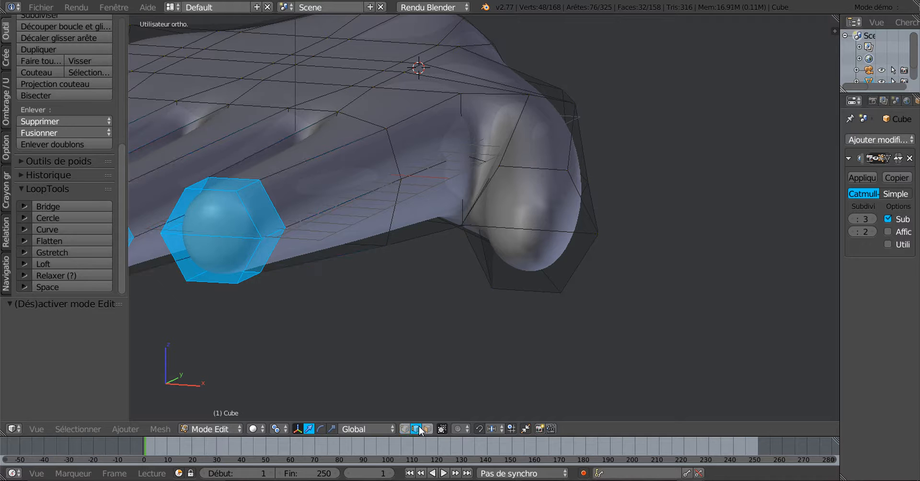
pyautogui.moveTo(529, 308); pyautogui.dragTo(541, 310, button='middle')
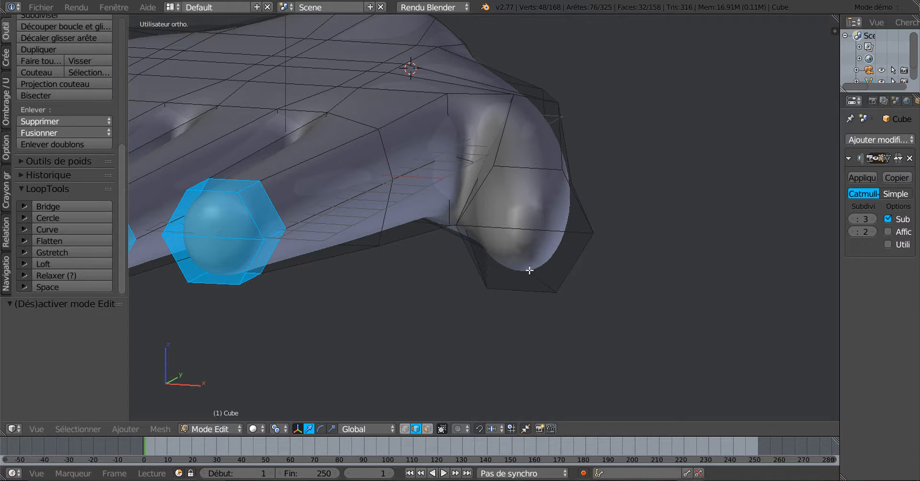
pyautogui.click(427, 429)
pyautogui.rightClick(527, 263)
pyautogui.keyDown('shift'); pyautogui.rightClick(552, 214); pyautogui.keyUp('shift')
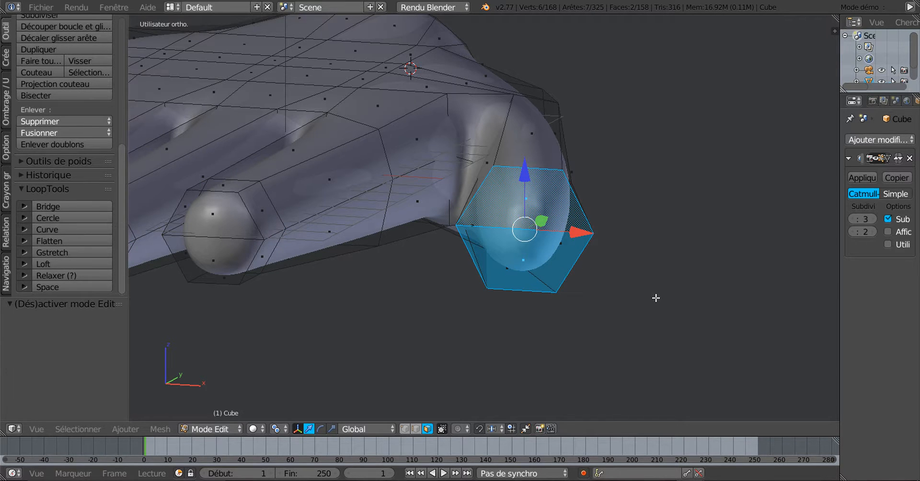
pyautogui.press('x')
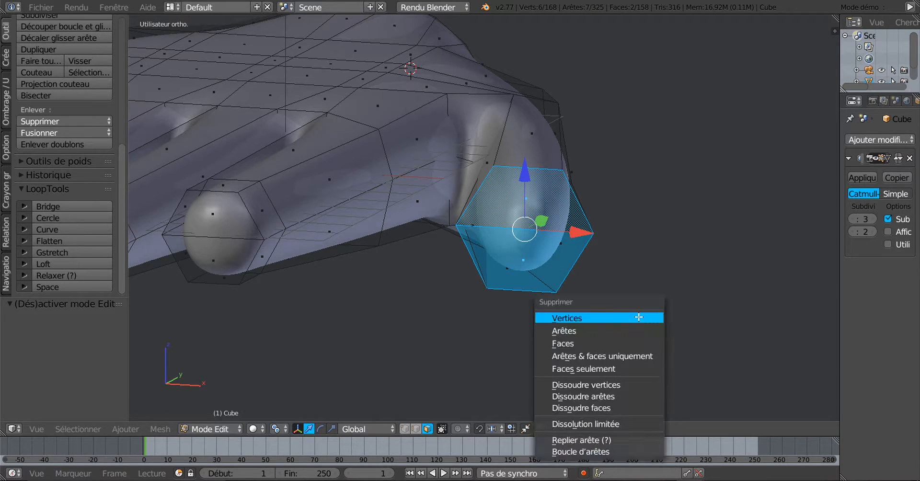
pyautogui.click(594, 369)
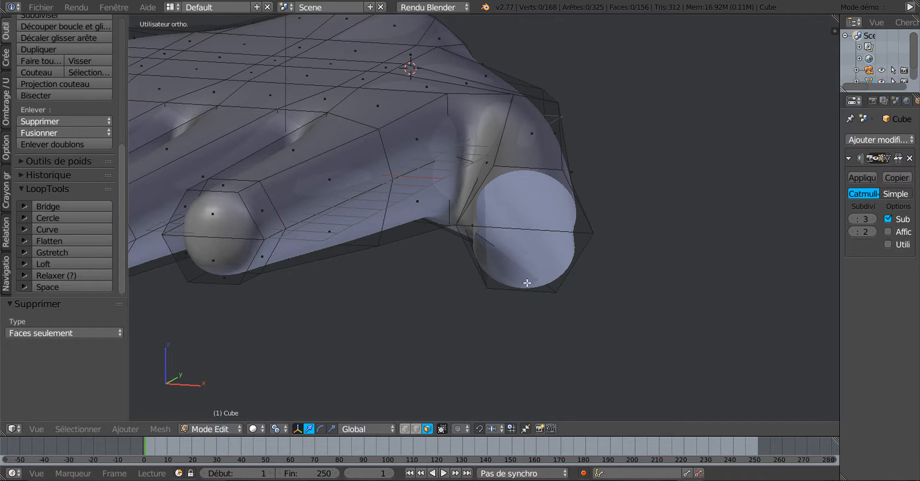
# Zoom in on the opened thumb end and start a loop cut there
pyautogui.moveTo(559, 295); pyautogui.dragTo(544, 303, button='middle')
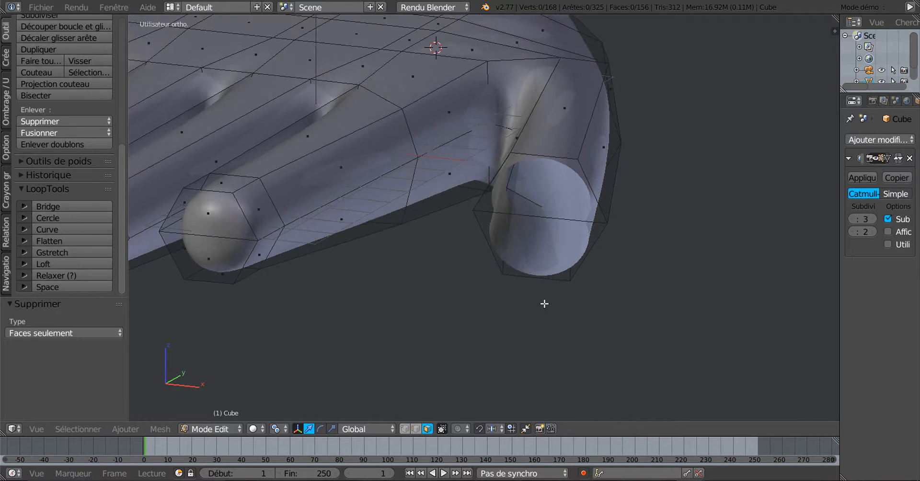
pyautogui.scroll(1, 545, 303)
pyautogui.scroll(1, 544, 303)
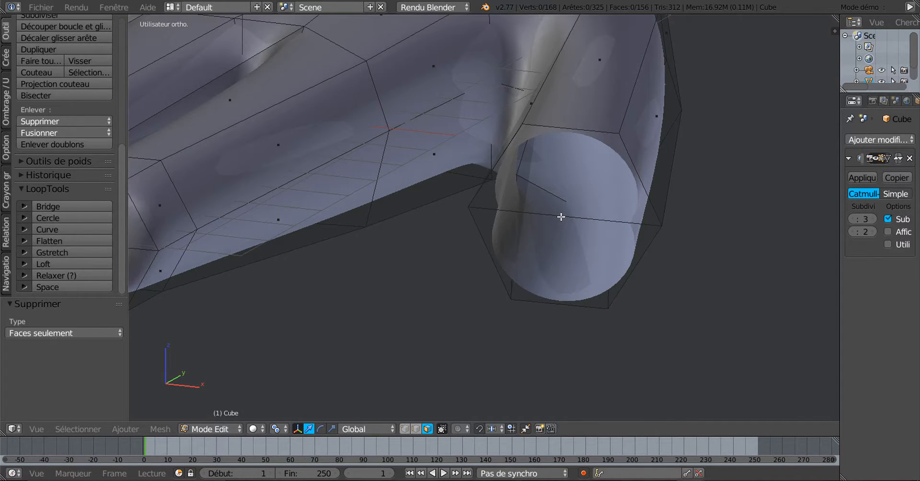
pyautogui.hotkey('ctrl', 'r')
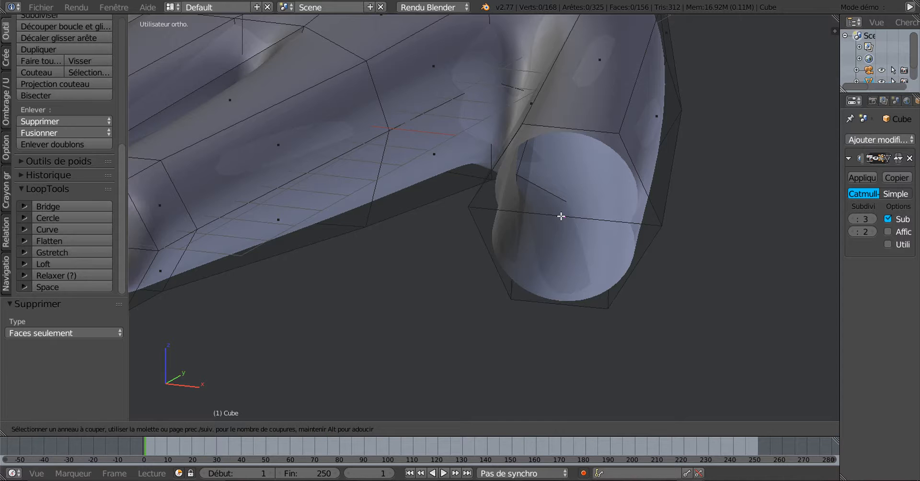
# Place the loop cut at the thumb end, adding a vertex on the opening's rim
pyautogui.click(562, 217)
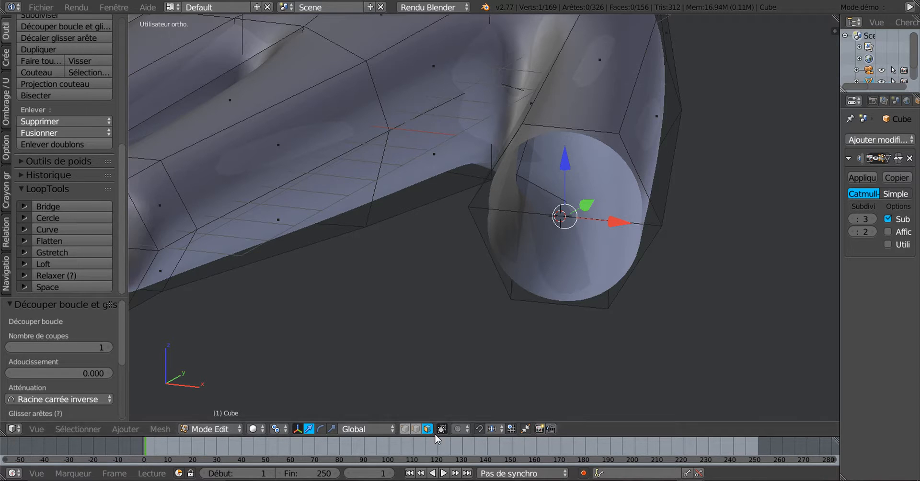
pyautogui.click(406, 430)
pyautogui.moveTo(548, 279); pyautogui.dragTo(554, 173, button='middle')
pyautogui.scroll(2, 554, 170)
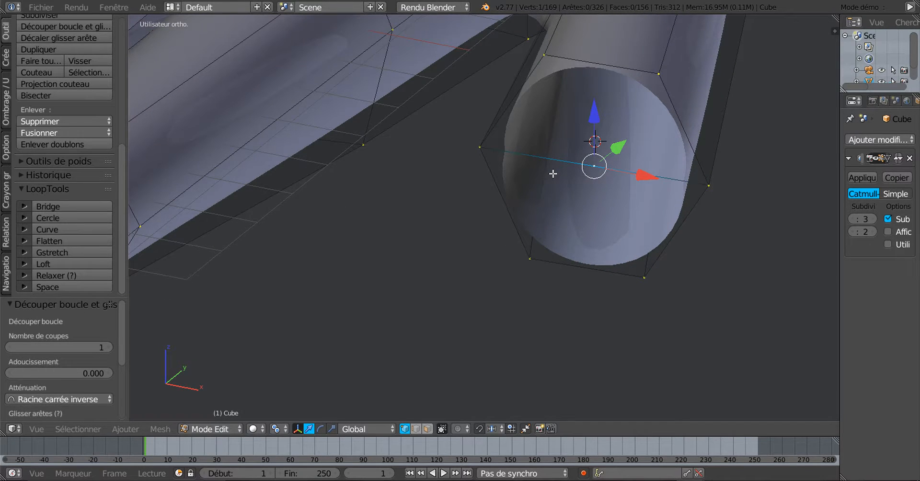
# Delete the stray edge across the thumb opening, leaving 325 edges
pyautogui.click(415, 429)
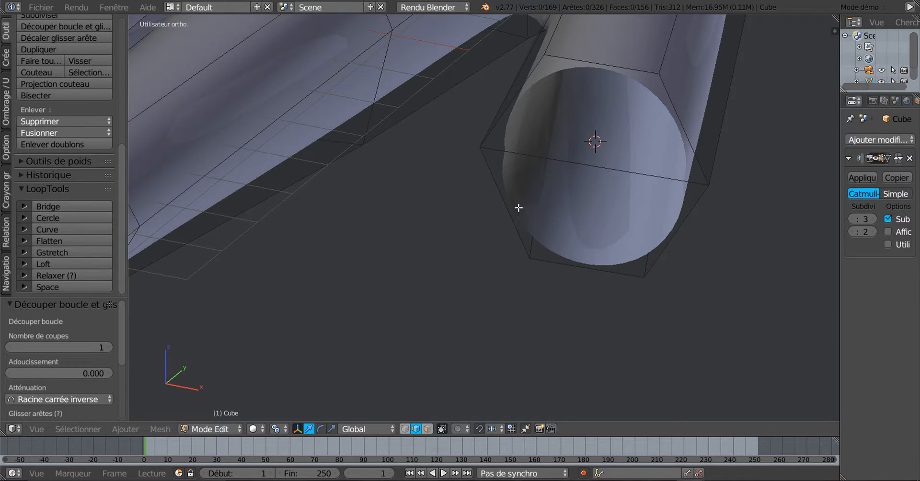
pyautogui.rightClick(539, 158)
pyautogui.press('x')
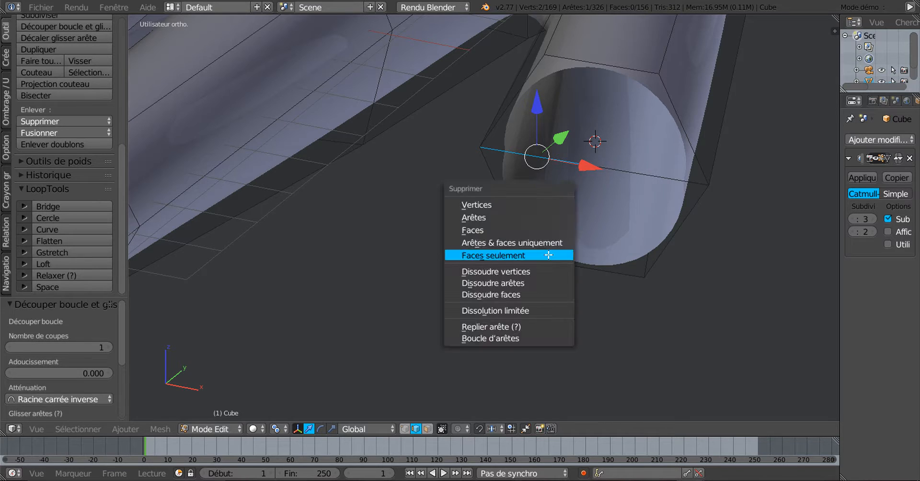
pyautogui.click(495, 218)
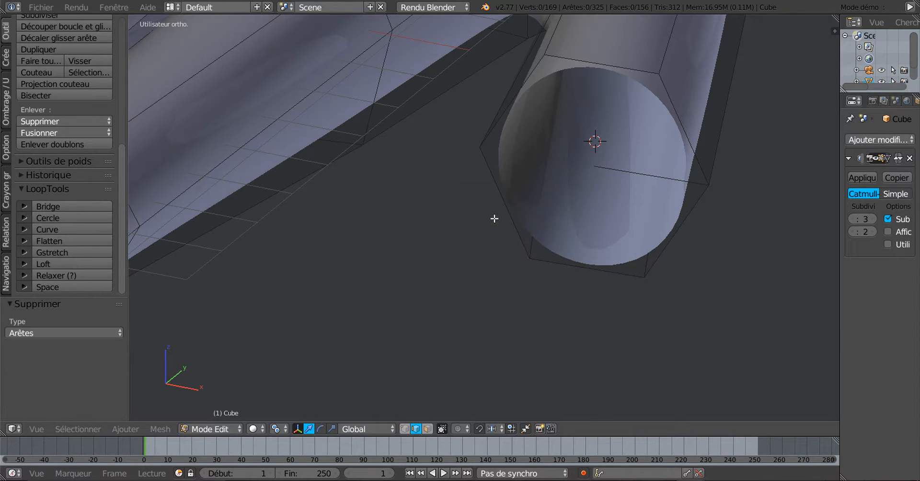
pyautogui.moveTo(665, 214); pyautogui.dragTo(669, 203, button='middle')
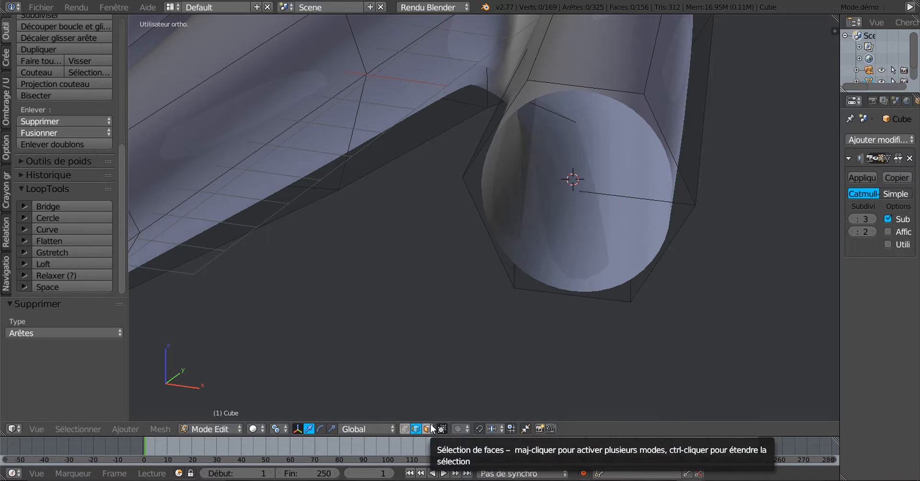
# Fill two faces between pairs of rim edges on the open thumb end
pyautogui.rightClick(620, 200)
pyautogui.keyDown('shift'); pyautogui.rightClick(592, 90); pyautogui.keyUp('shift')
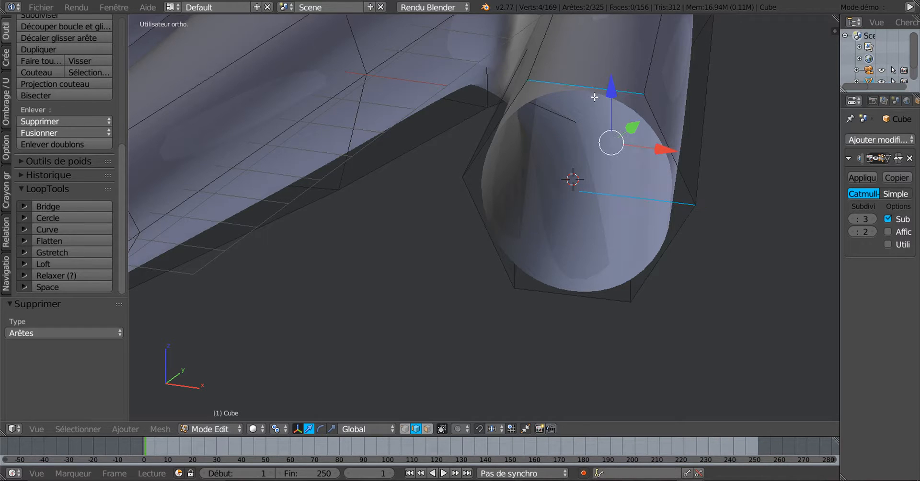
pyautogui.press('f')
pyautogui.rightClick(617, 229)
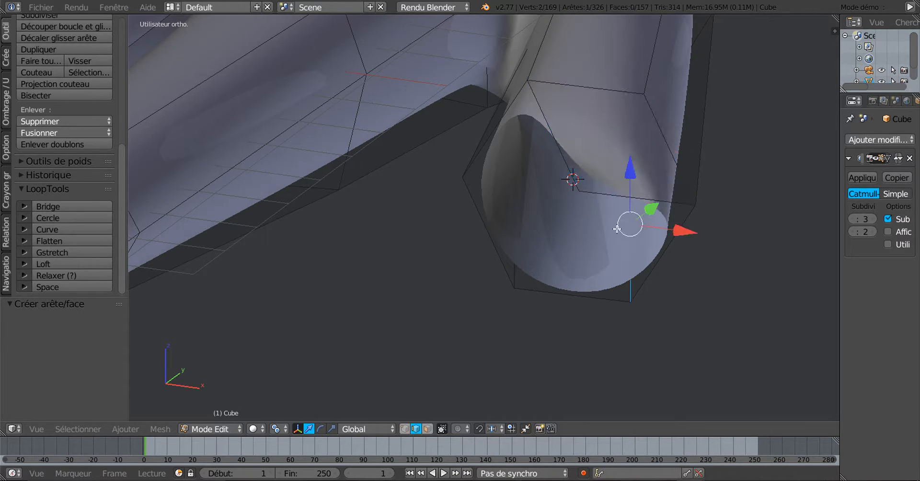
pyautogui.rightClick(630, 198)
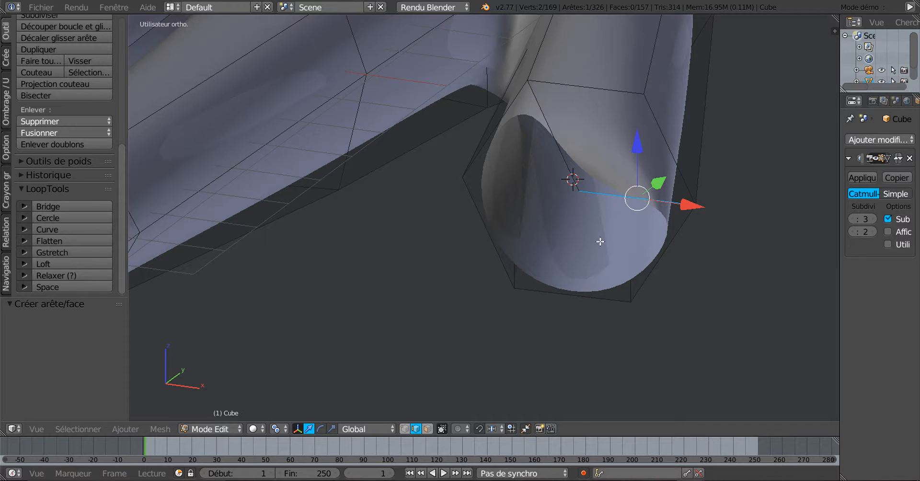
pyautogui.keyDown('shift'); pyautogui.rightClick(570, 288); pyautogui.keyUp('shift')
pyautogui.press('f')
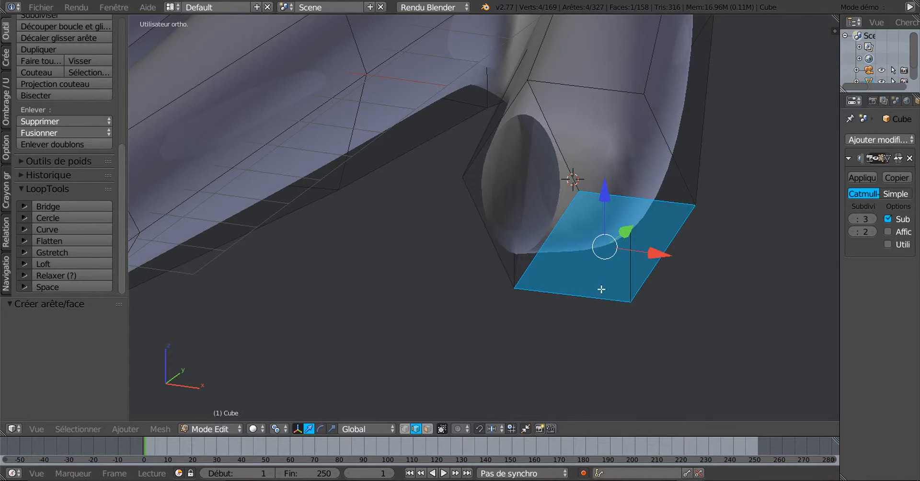
# Fill the last gap with a third face, then check the closed tip in wireframe top view
pyautogui.moveTo(602, 290); pyautogui.dragTo(610, 292, button='middle')
pyautogui.rightClick(453, 112)
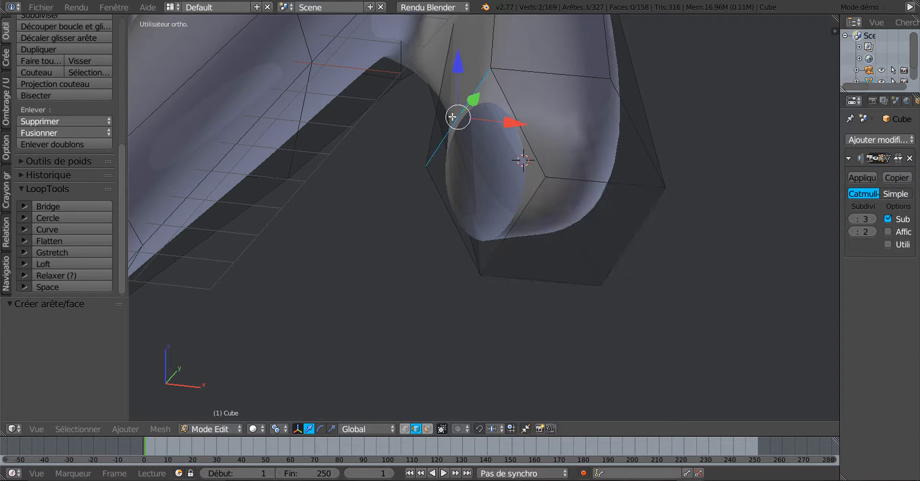
pyautogui.keyDown('shift'); pyautogui.rightClick(524, 209); pyautogui.keyUp('shift')
pyautogui.press('f')
pyautogui.moveTo(530, 225)
pyautogui.mouseDown(button='middle')
pyautogui.moveTo(530, 251)
pyautogui.moveTo(474, 251)
pyautogui.moveTo(491, 249)
pyautogui.moveTo(538, 278)
pyautogui.moveTo(584, 266)
pyautogui.moveTo(497, 260)
pyautogui.moveTo(570, 218)
pyautogui.moveTo(629, 199)
pyautogui.moveTo(550, 247)
pyautogui.moveTo(554, 278)
pyautogui.mouseUp(button='middle')
pyautogui.press('z')
pyautogui.press('z')
pyautogui.scroll(-3, 560, 247)
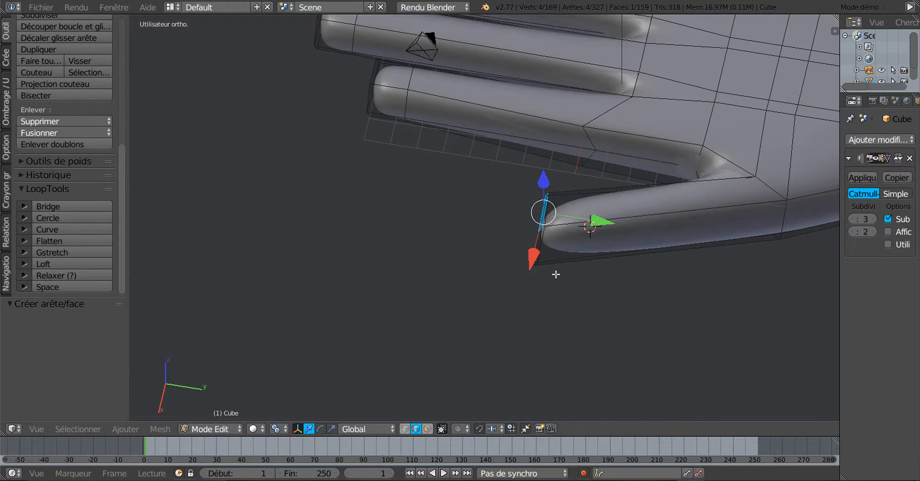
pyautogui.press('KP_7')
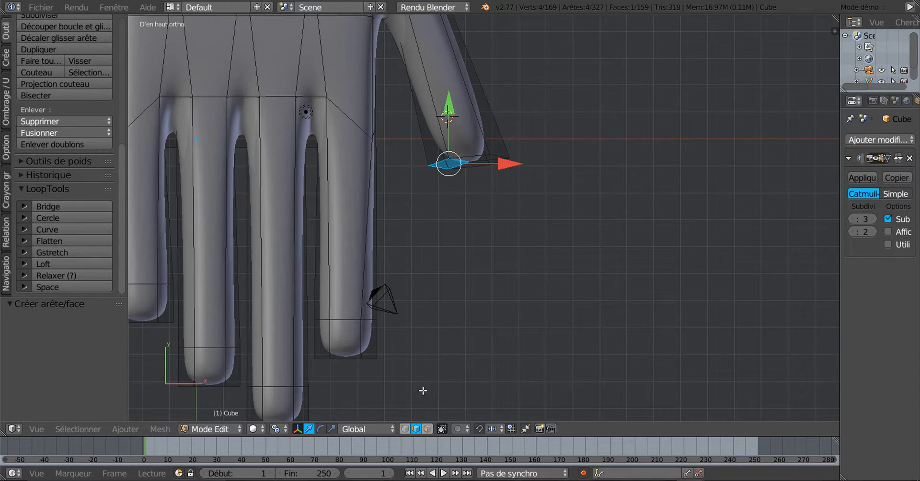
# Circle-select the thumb-tip vertices and return to the top view
pyautogui.click(404, 429)
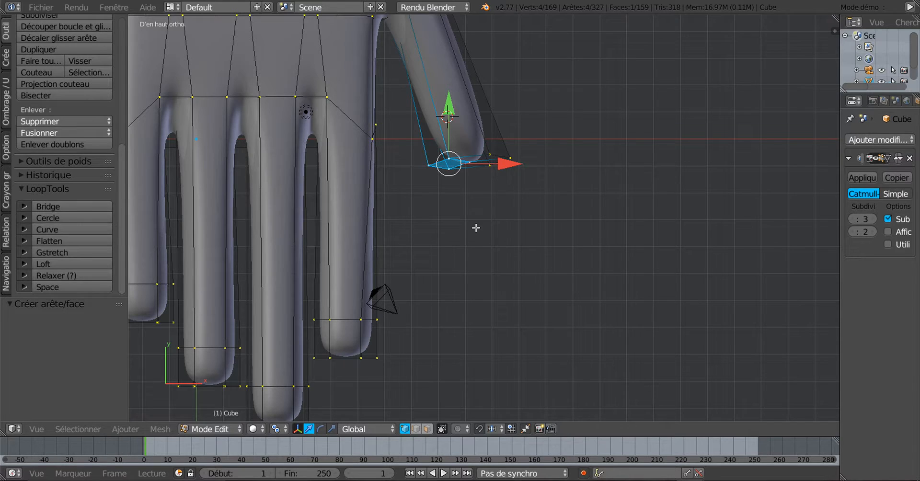
pyautogui.press('c')
pyautogui.moveTo(433, 165); pyautogui.dragTo(497, 159)
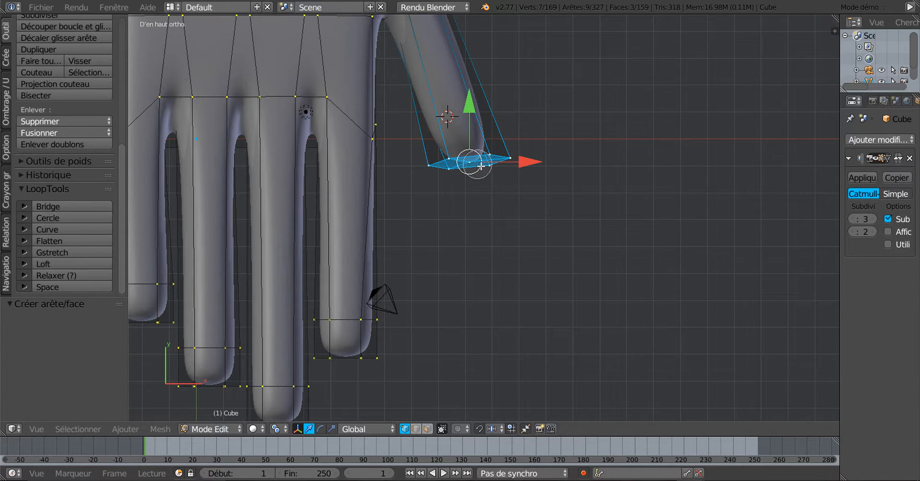
pyautogui.rightClick(499, 222)
pyautogui.press('z')
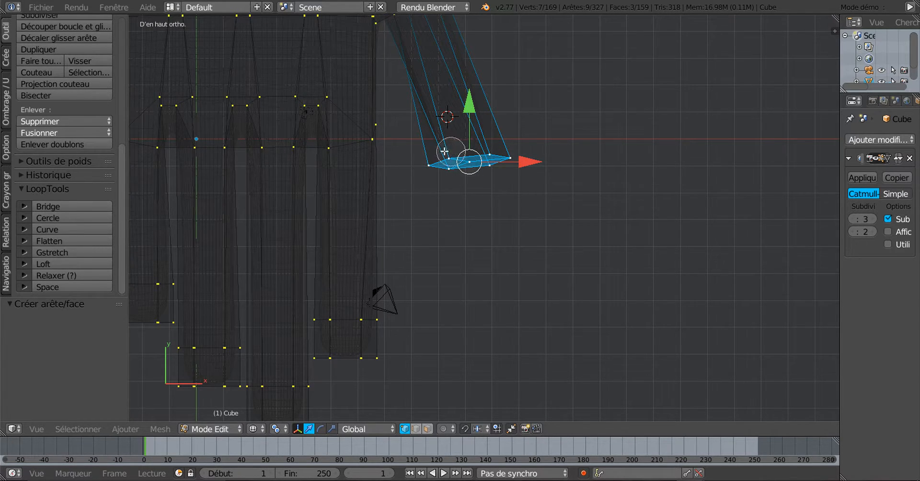
pyautogui.press('z')
pyautogui.scroll(-2, 526, 215)
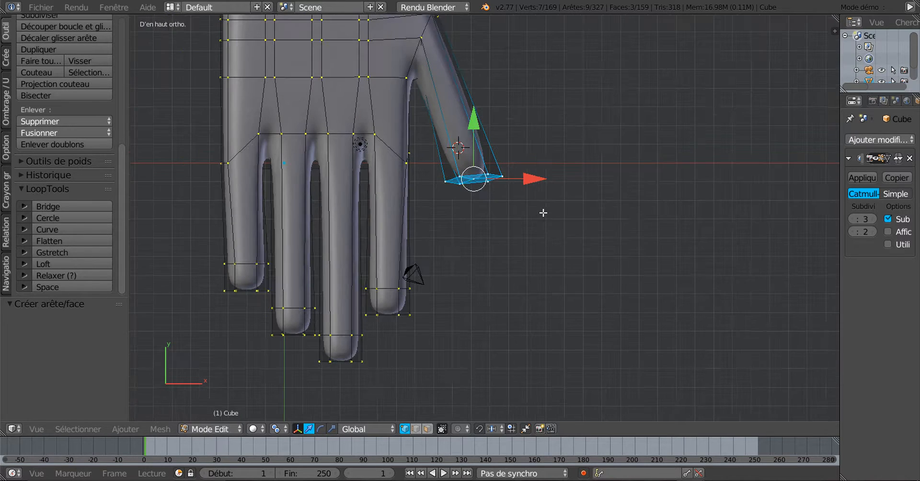
pyautogui.moveTo(545, 212); pyautogui.dragTo(552, 236, button='middle')
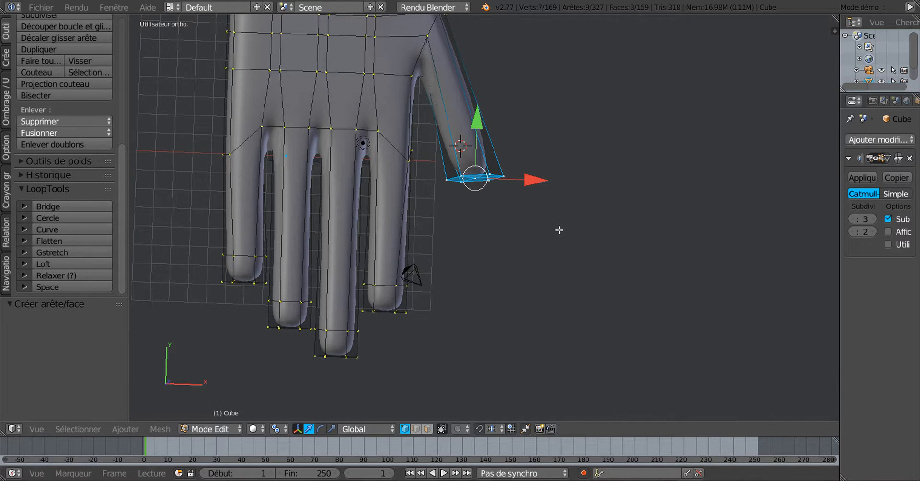
pyautogui.press('KP_7')
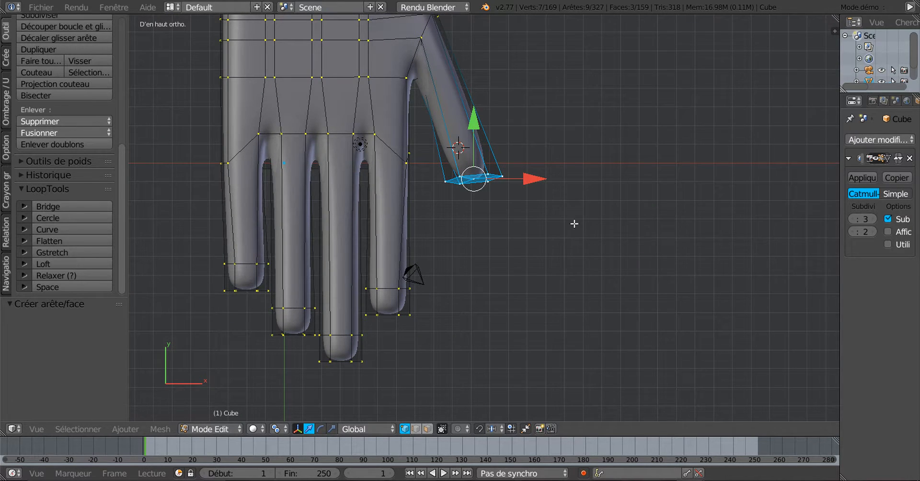
pyautogui.scroll(2, 575, 224)
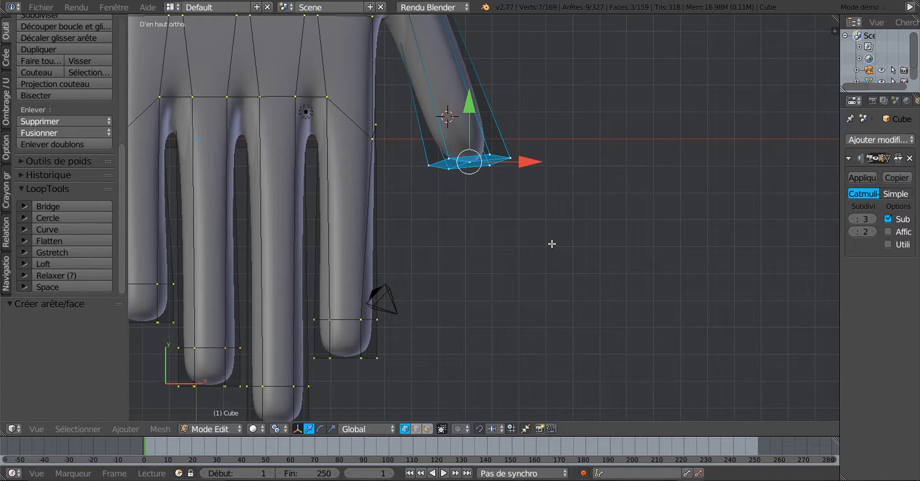
# Rotate the thumb-tip vertices by about -12° and view the thumb from the side
pyautogui.press('r')
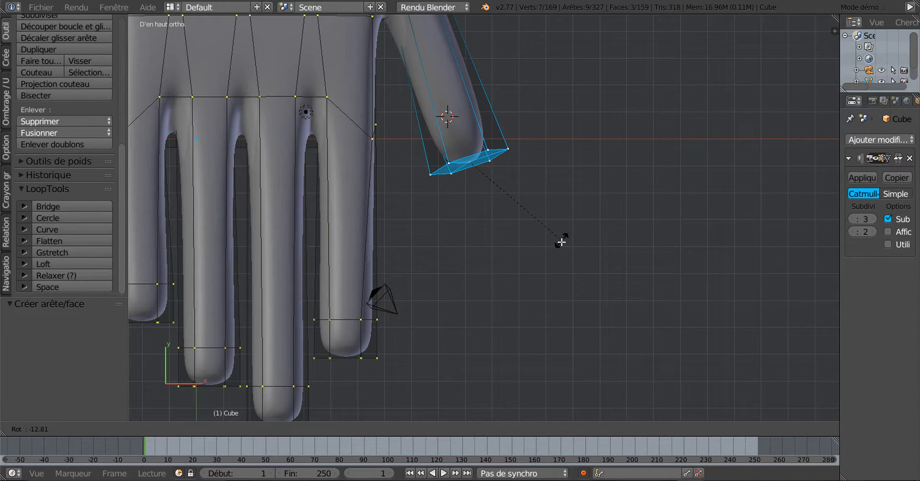
pyautogui.click(561, 241)
pyautogui.scroll(-3, 526, 192)
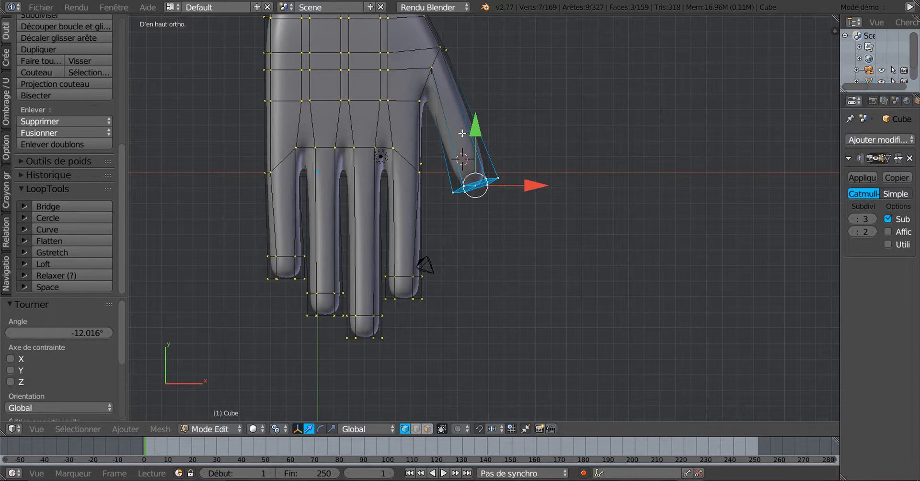
pyautogui.scroll(3, 478, 158)
pyautogui.keyDown('shift'); pyautogui.moveTo(462, 96); pyautogui.dragTo(483, 160, button='middle'); pyautogui.keyUp('shift')
pyautogui.moveTo(551, 198); pyautogui.dragTo(483, 210, button='middle')
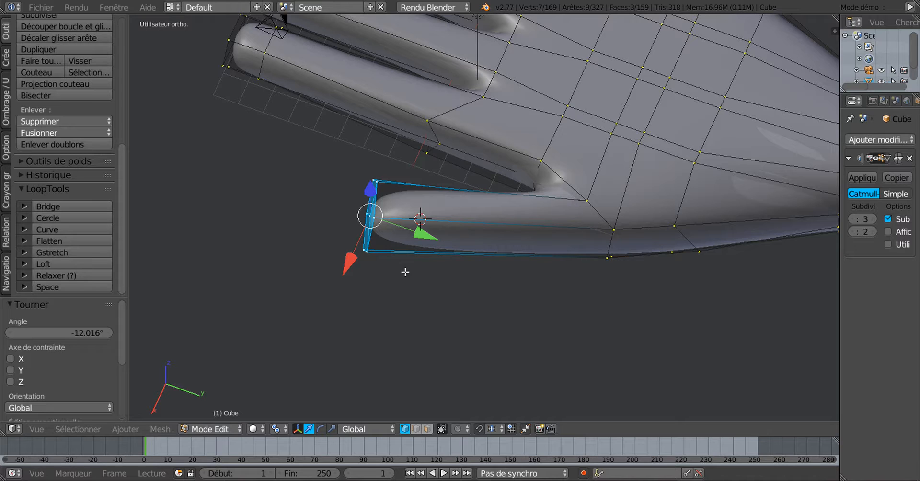
# Tilt the thumb-tip loop about 5.16° around the X axis
pyautogui.press('r')
pyautogui.press('y')
pyautogui.rightClick(453, 290)
pyautogui.press('r')
pyautogui.press('x')
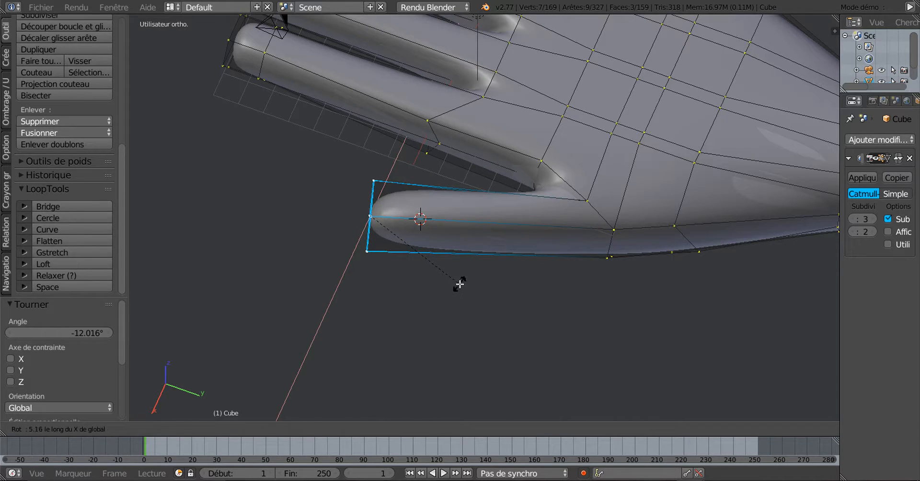
pyautogui.click(462, 286)
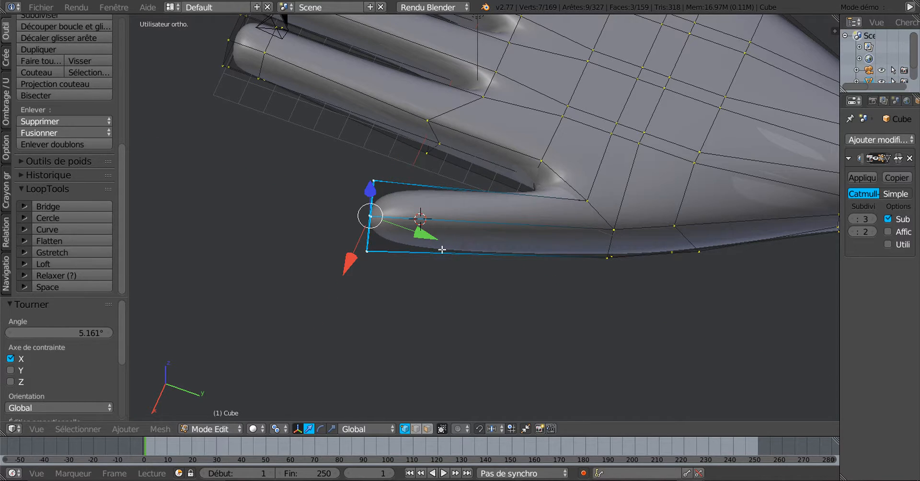
# Set the transform orientation to View and slide the tip loop 0.427 along X
pyautogui.click(359, 430)
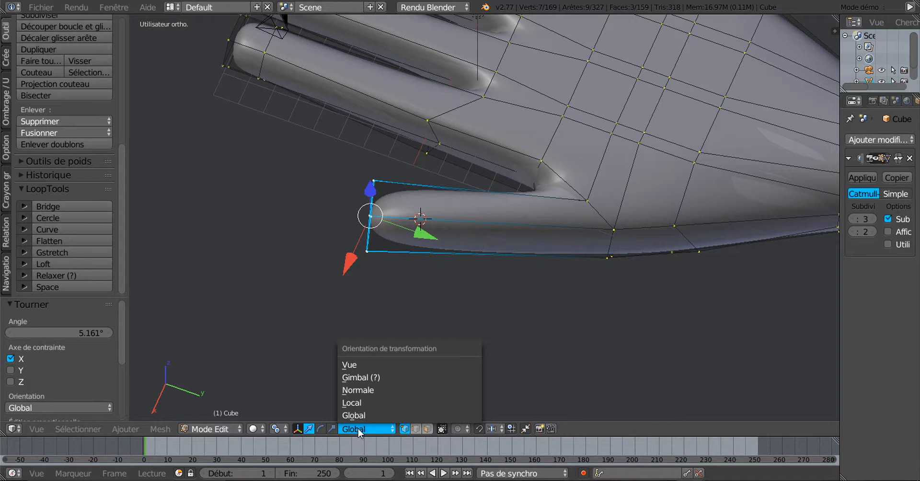
pyautogui.click(359, 367)
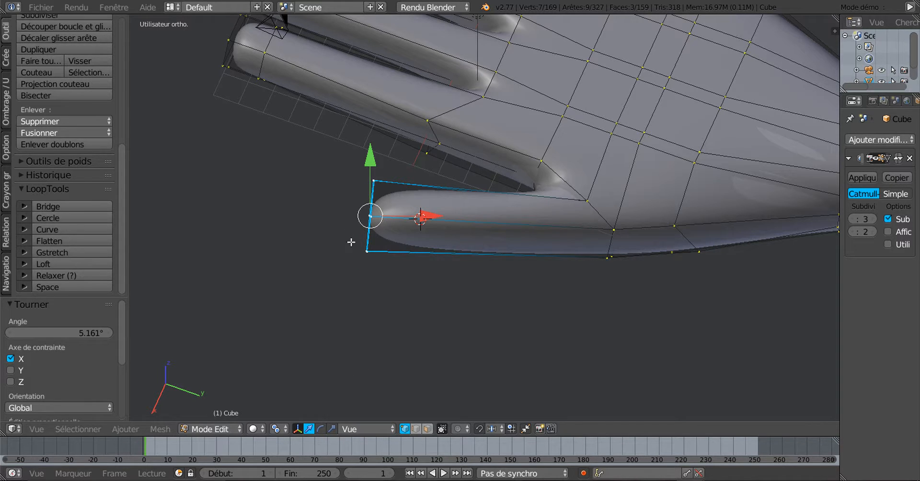
pyautogui.press('g')
pyautogui.press('x')
pyautogui.press('x')
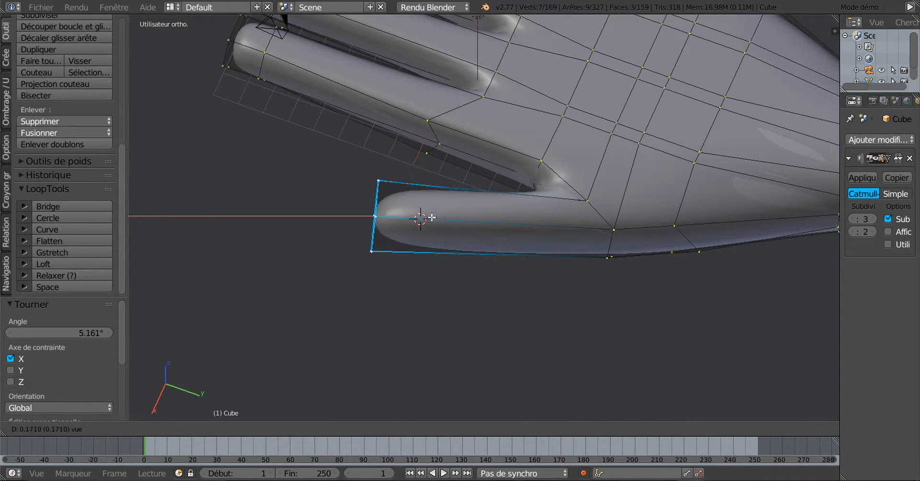
pyautogui.click(444, 221)
# Shrink the tip loop to 0.937 and slide it further along X
pyautogui.scroll(-3, 448, 271)
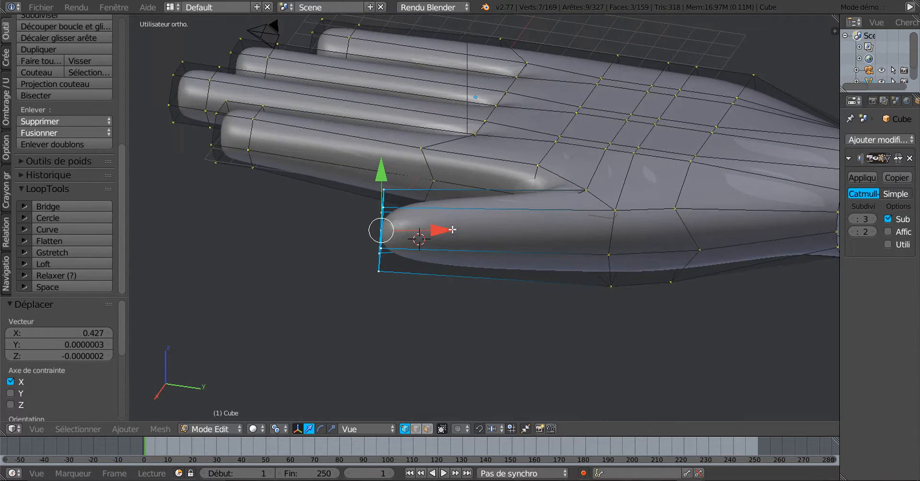
pyautogui.scroll(3, 449, 273)
pyautogui.scroll(-2, 449, 275)
pyautogui.scroll(2, 450, 279)
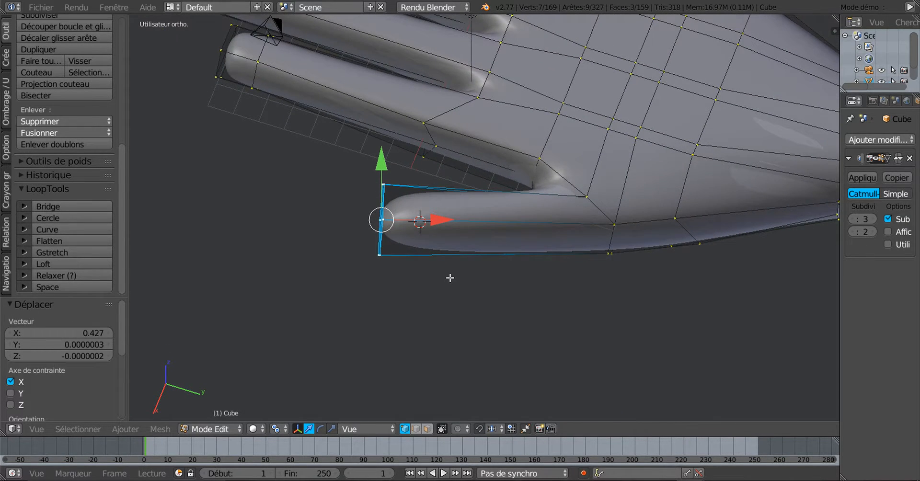
pyautogui.scroll(1, 444, 265)
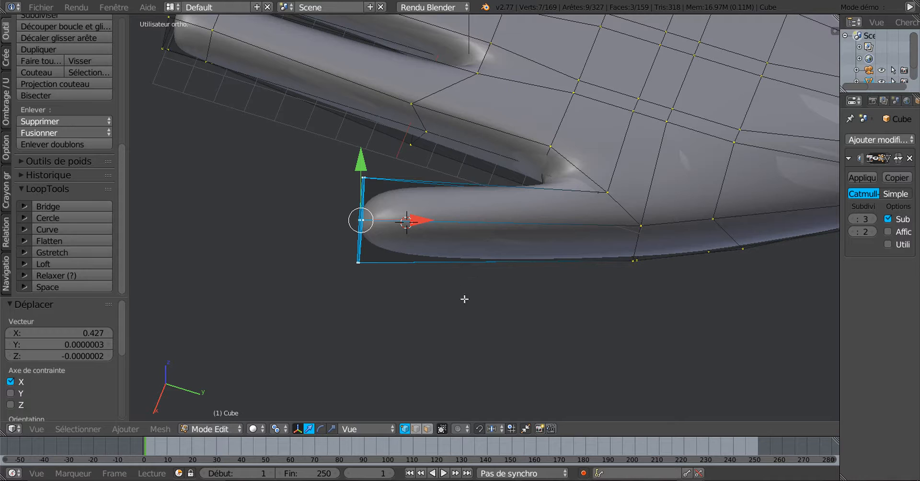
pyautogui.press('s')
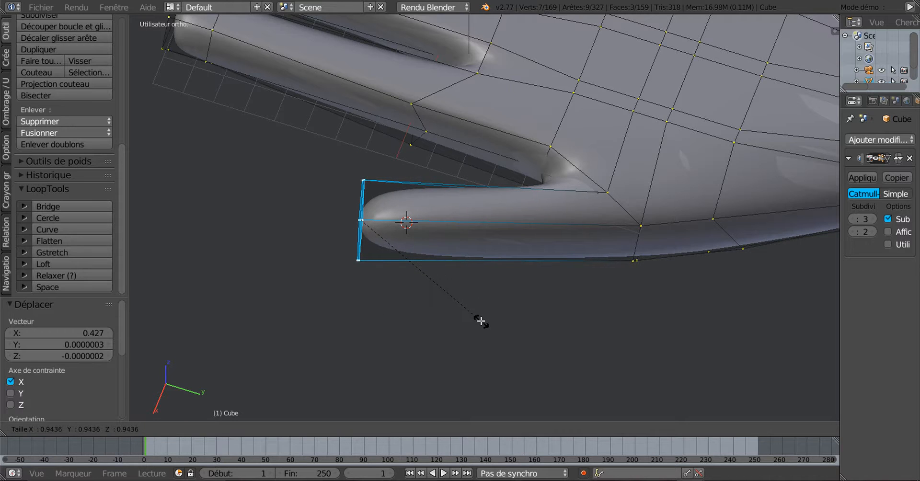
pyautogui.click(481, 320)
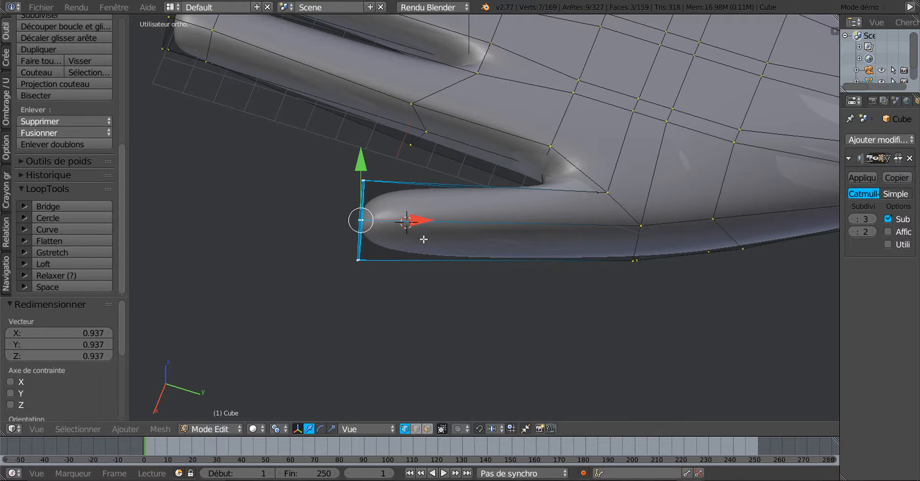
pyautogui.scroll(-1, 418, 233)
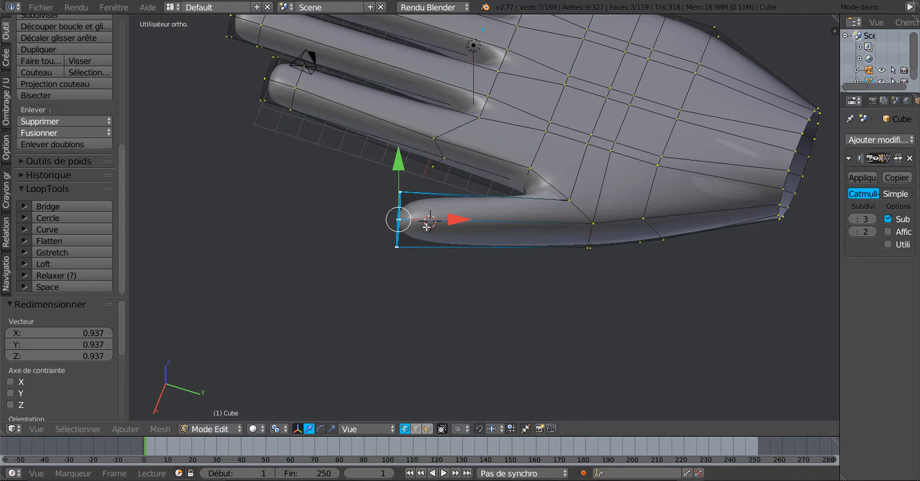
pyautogui.moveTo(452, 219); pyautogui.dragTo(428, 220)
# Extrude a new loop at the thumb tip and circle-select both tip loops in wireframe
pyautogui.press('e')
pyautogui.rightClick(471, 225)
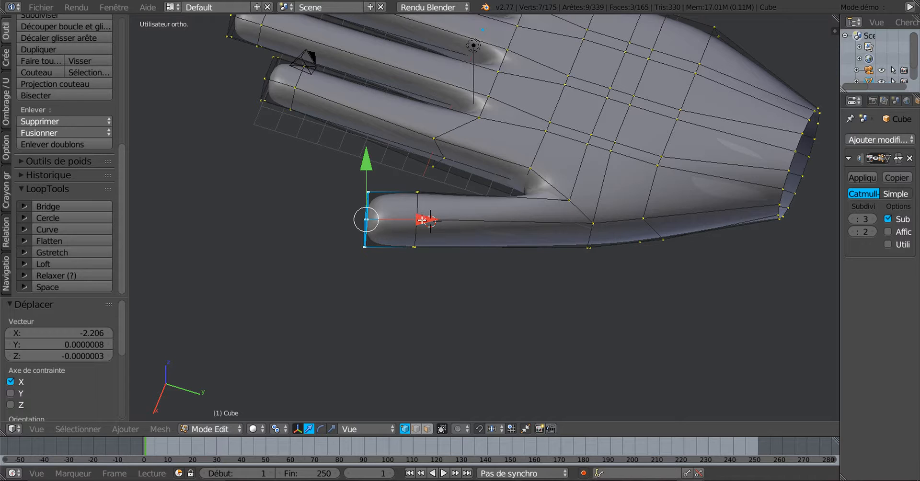
pyautogui.press('z')
pyautogui.press('c')
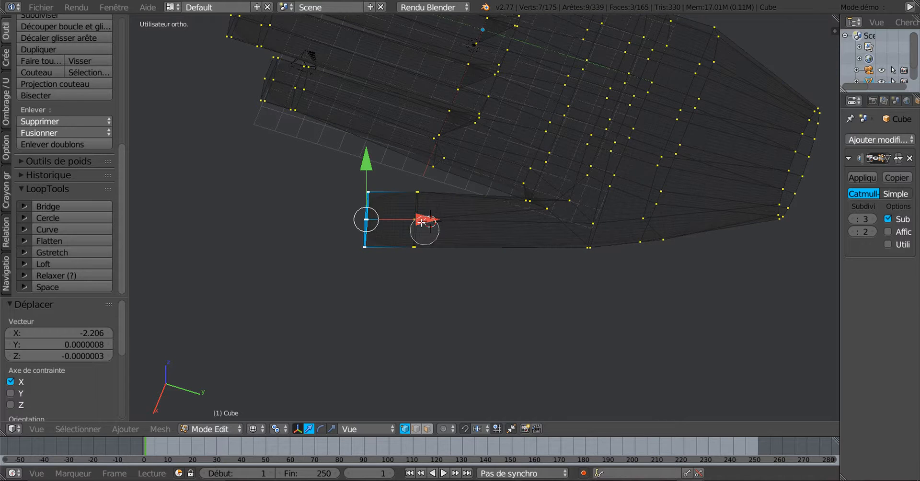
pyautogui.moveTo(416, 198)
pyautogui.mouseDown()
pyautogui.moveTo(415, 243)
pyautogui.moveTo(468, 223)
pyautogui.mouseUp()
pyautogui.rightClick(412, 225)
# Move the tip loops 1.026 along X, scale them to 0.925, and view in Object Mode
pyautogui.press('z')
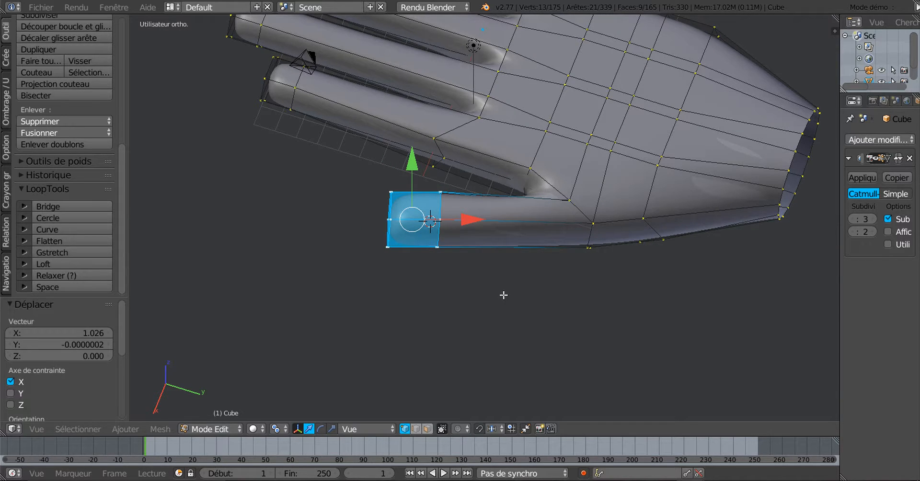
pyautogui.press('s')
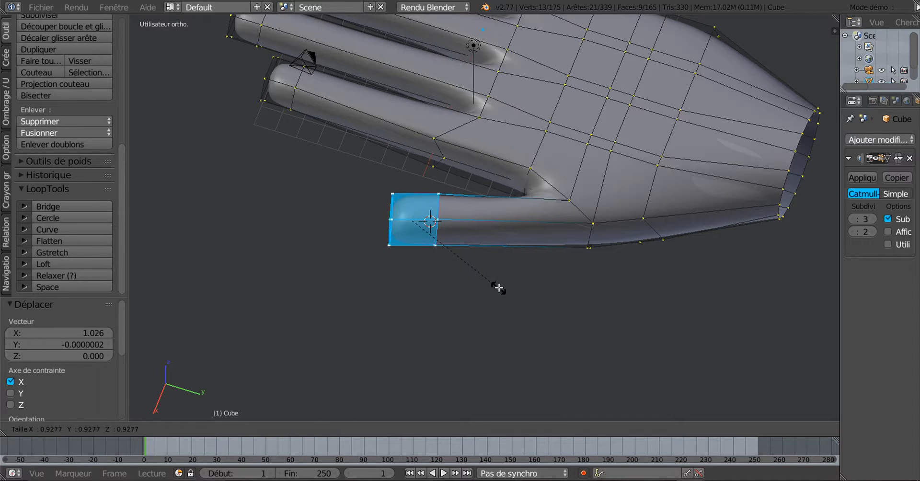
pyautogui.click(494, 286)
pyautogui.moveTo(489, 286); pyautogui.dragTo(487, 263, button='middle')
pyautogui.press('Tab')
pyautogui.scroll(4, 482, 303)
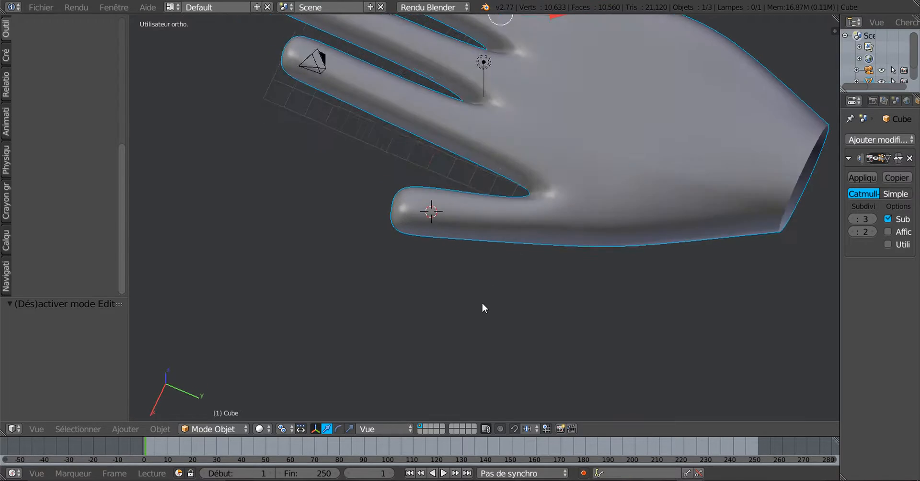
# Back in Edit Mode, select two thumb-tip faces in face select mode
pyautogui.scroll(-4, 482, 303)
pyautogui.moveTo(482, 303); pyautogui.dragTo(573, 253, button='middle')
pyautogui.press('Tab')
pyautogui.scroll(5, 437, 335)
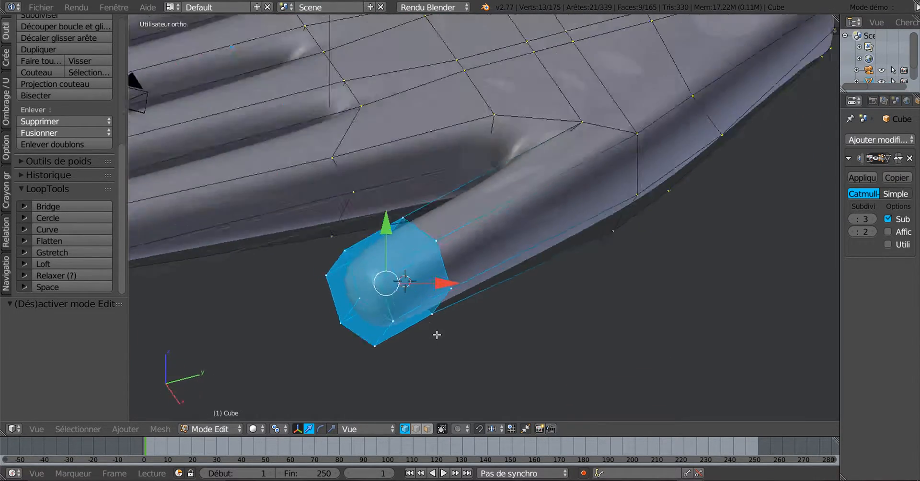
pyautogui.moveTo(438, 335); pyautogui.dragTo(419, 336, button='middle')
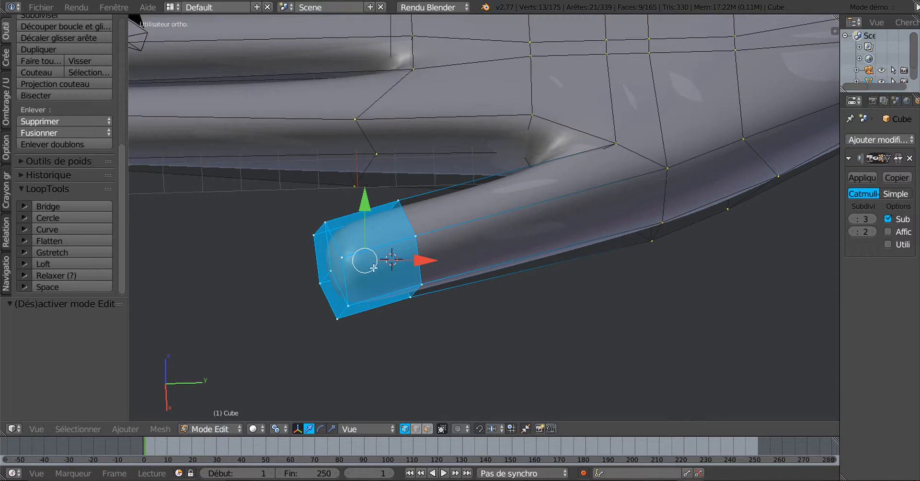
pyautogui.click(424, 429)
pyautogui.rightClick(372, 241)
pyautogui.keyDown('shift'); pyautogui.rightClick(382, 263); pyautogui.keyUp('shift')
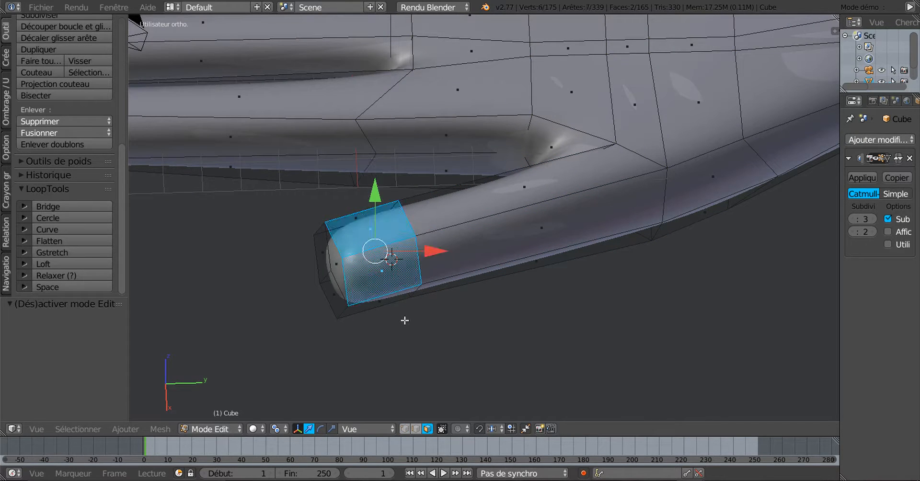
# Rotate the selected thumb-tip faces by 2.375° from a side view
pyautogui.scroll(-3, 415, 325)
pyautogui.moveTo(468, 321); pyautogui.dragTo(446, 229, button='middle')
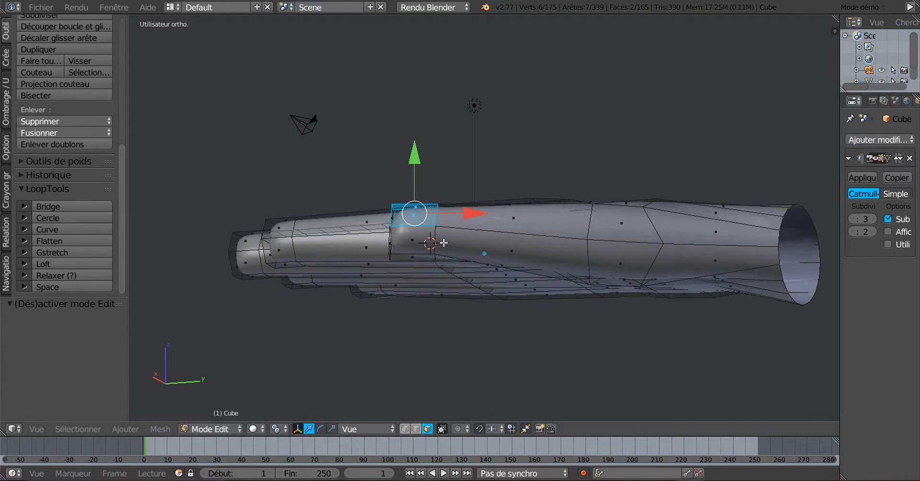
pyautogui.scroll(3, 511, 285)
pyautogui.moveTo(511, 285); pyautogui.dragTo(517, 301, button='middle')
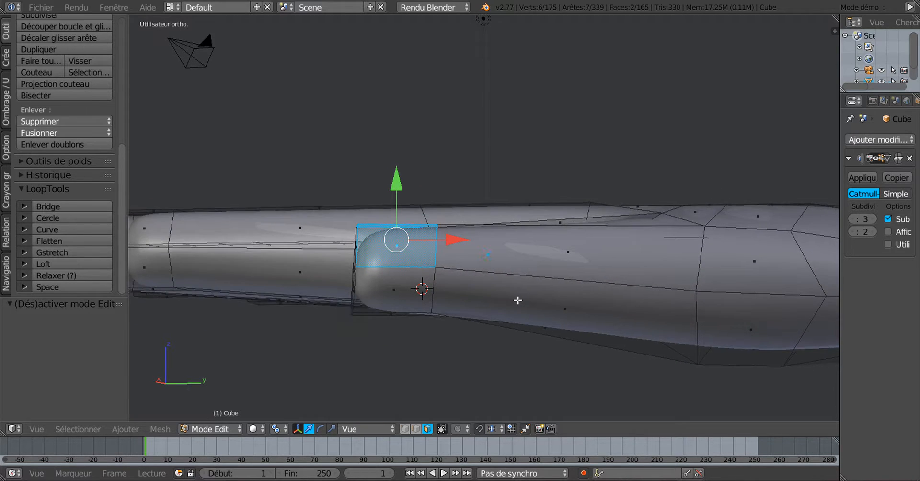
pyautogui.scroll(1, 424, 313)
pyautogui.moveTo(438, 294)
pyautogui.mouseDown(button='middle')
pyautogui.moveTo(447, 297)
pyautogui.moveTo(437, 289)
pyautogui.mouseUp(button='middle')
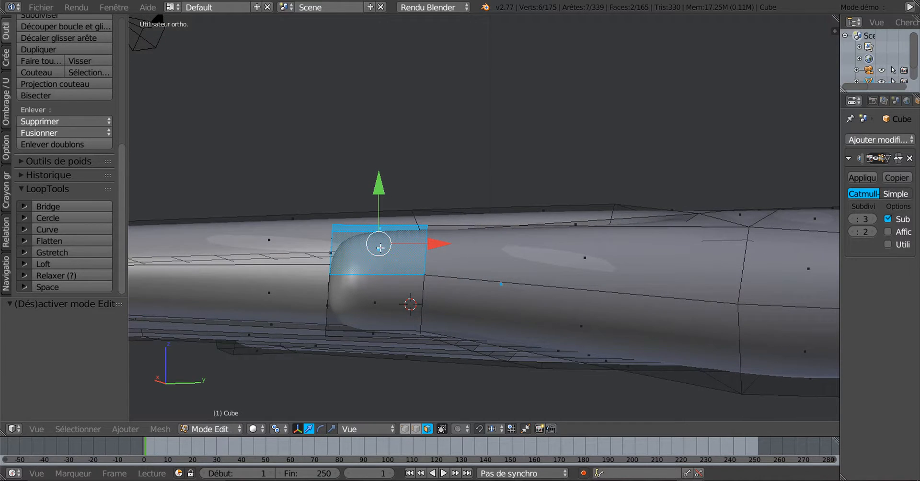
pyautogui.press('r')
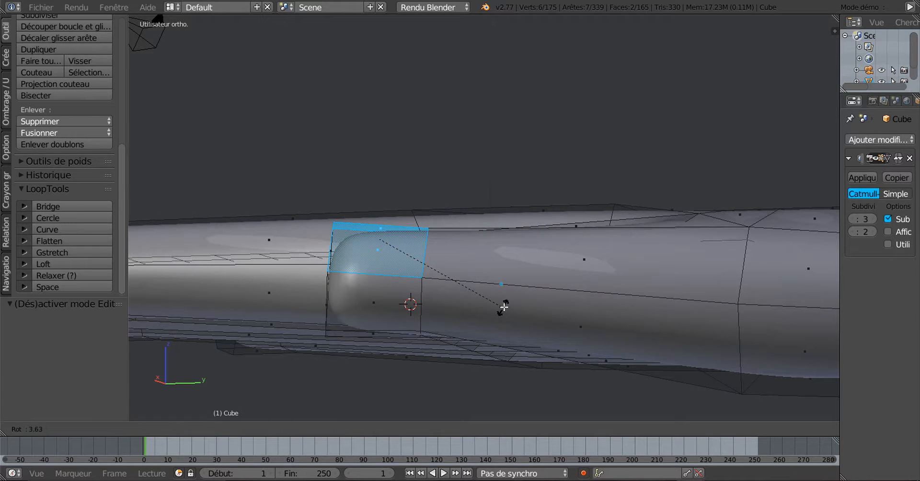
pyautogui.click(501, 304)
# Deselect everything on the hand mesh and look over the fingers
pyautogui.moveTo(463, 307); pyautogui.dragTo(637, 314, button='middle')
pyautogui.scroll(-5, 532, 323)
pyautogui.moveTo(372, 266); pyautogui.dragTo(403, 312, button='middle')
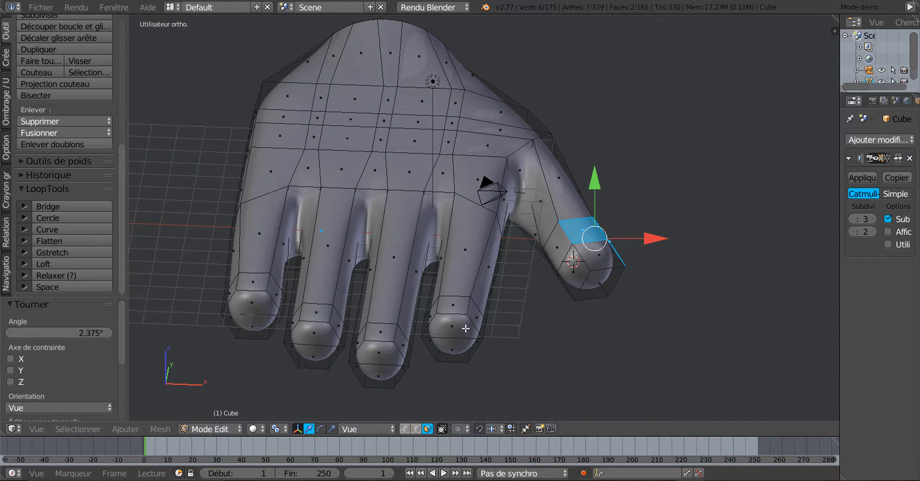
pyautogui.press('a')
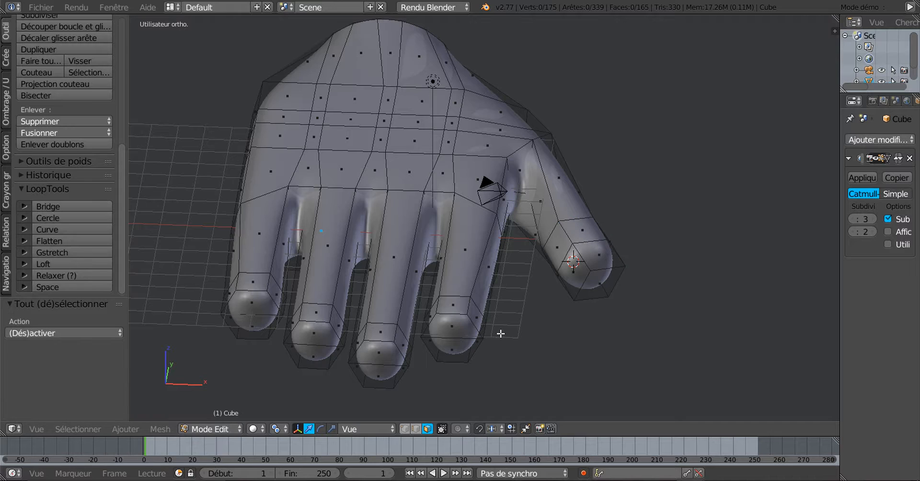
pyautogui.moveTo(501, 333); pyautogui.dragTo(531, 259, button='middle')
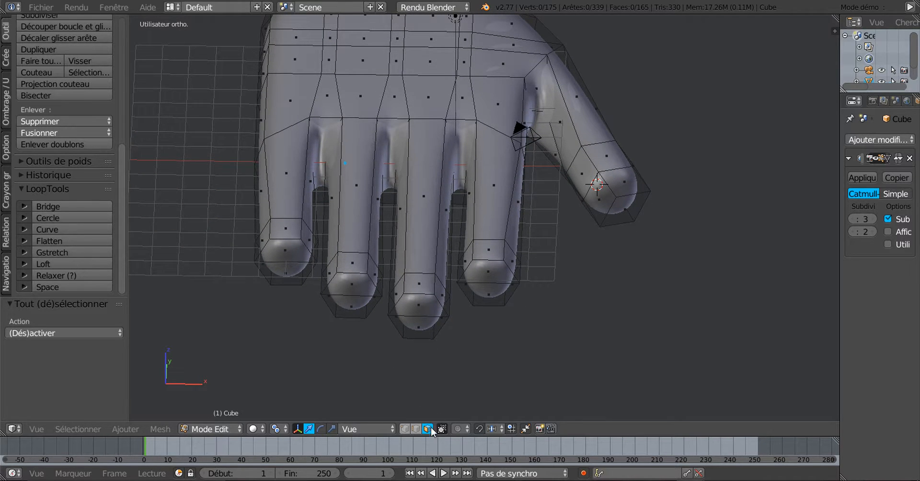
# Select the top tip faces of all four fingers
pyautogui.rightClick(287, 234)
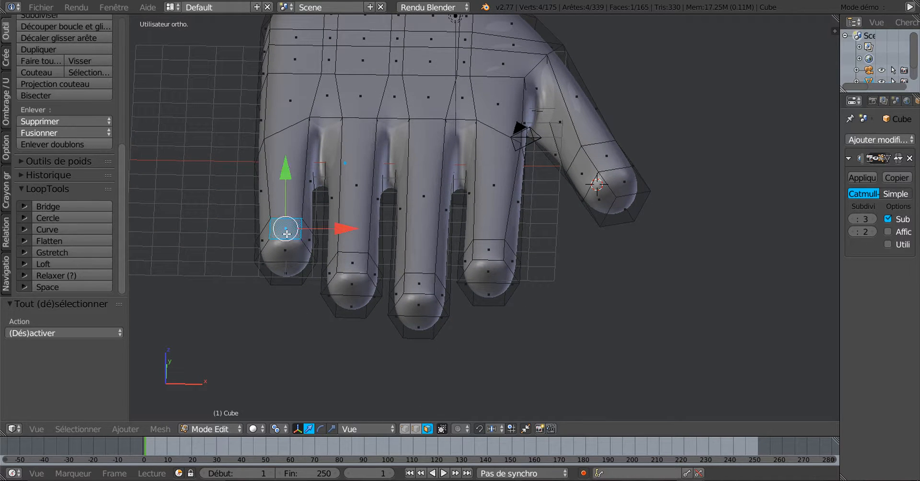
pyautogui.keyDown('shift'); pyautogui.rightClick(353, 267); pyautogui.keyUp('shift')
pyautogui.keyDown('shift'); pyautogui.rightClick(423, 282); pyautogui.keyUp('shift')
pyautogui.keyDown('shift'); pyautogui.rightClick(492, 252); pyautogui.keyUp('shift')
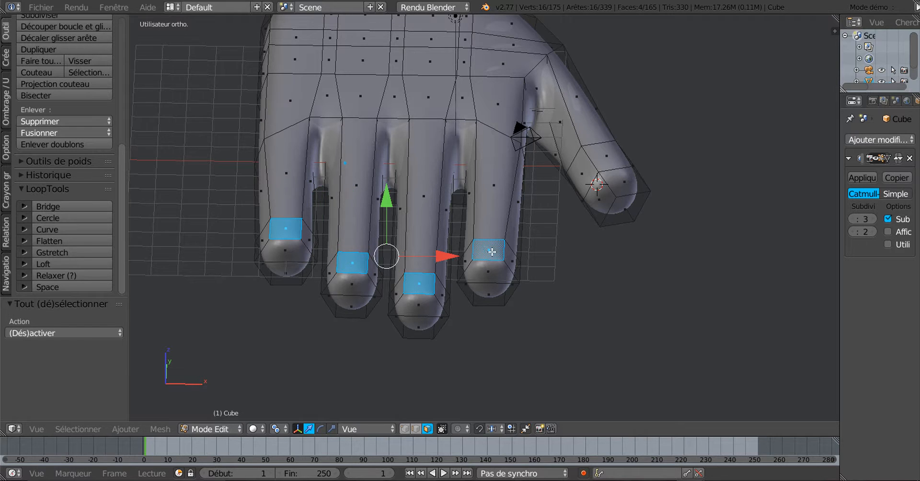
pyautogui.moveTo(419, 280); pyautogui.dragTo(553, 346, button='middle')
pyautogui.keyDown('shift'); pyautogui.moveTo(636, 337); pyautogui.dragTo(474, 301, button='middle'); pyautogui.keyUp('shift')
pyautogui.scroll(3, 501, 310)
pyautogui.scroll(1, 551, 317)
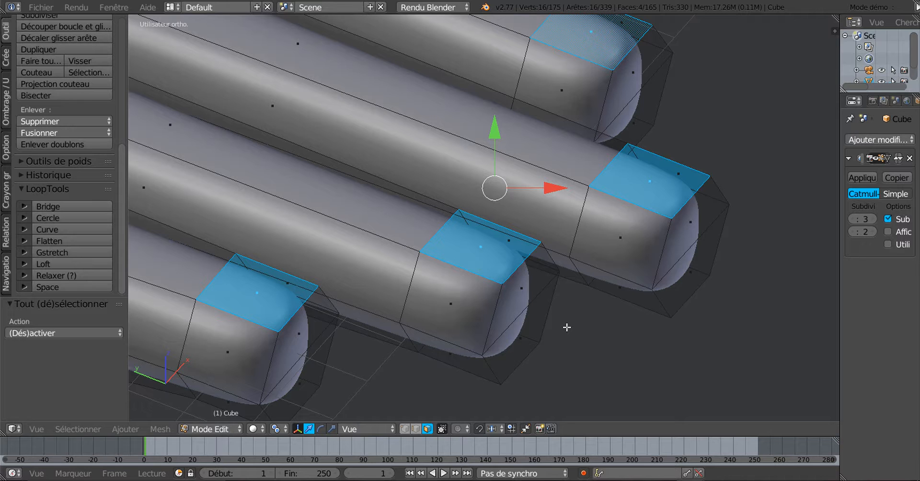
# Inset the four fingertip faces by 0.0409 to outline the nails
pyautogui.press('i')
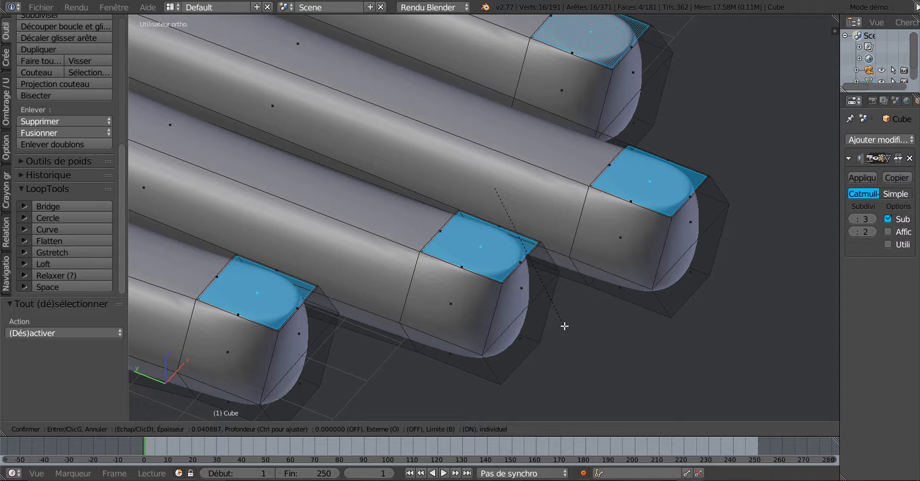
pyautogui.click(565, 326)
pyautogui.scroll(5, 483, 329)
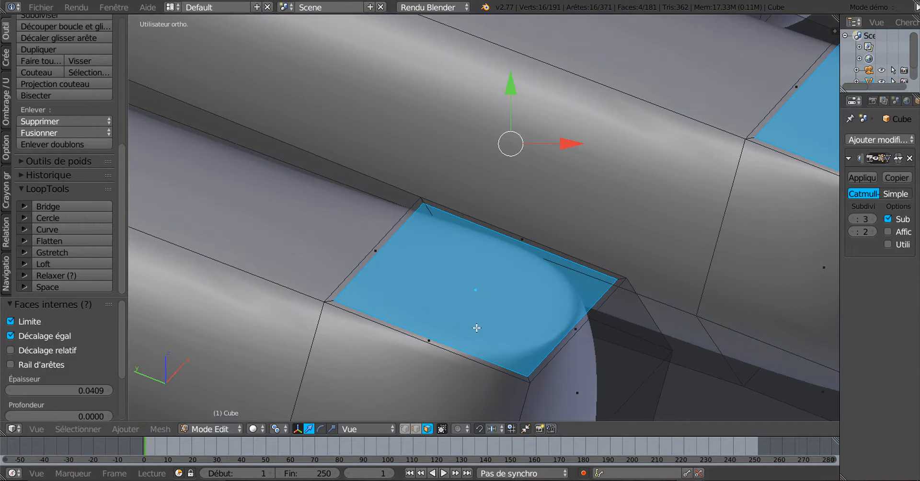
pyautogui.scroll(-5, 484, 329)
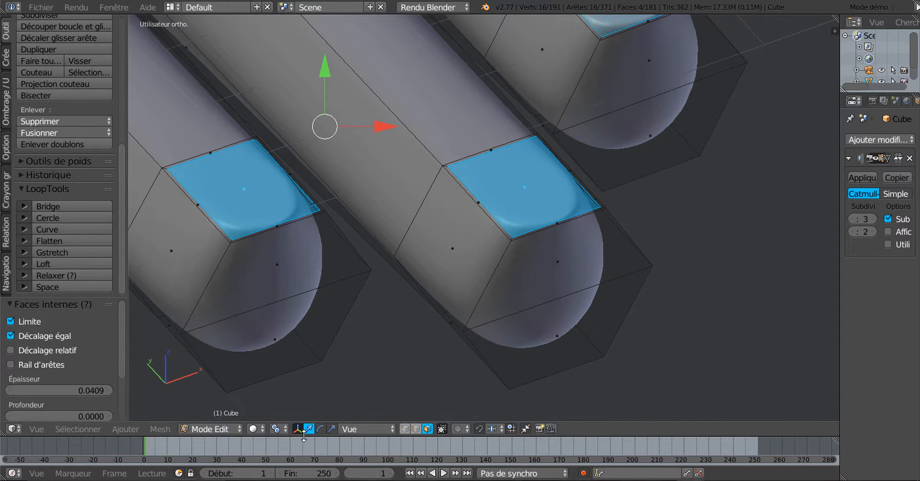
# Set the pivot point to Individual Origins and inspect the four fingertips
pyautogui.click(278, 429)
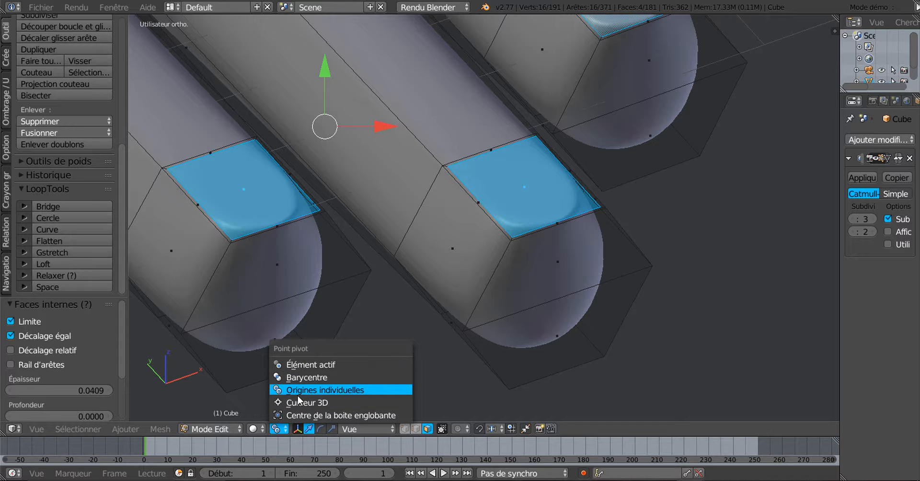
pyautogui.click(343, 391)
pyautogui.scroll(-5, 422, 319)
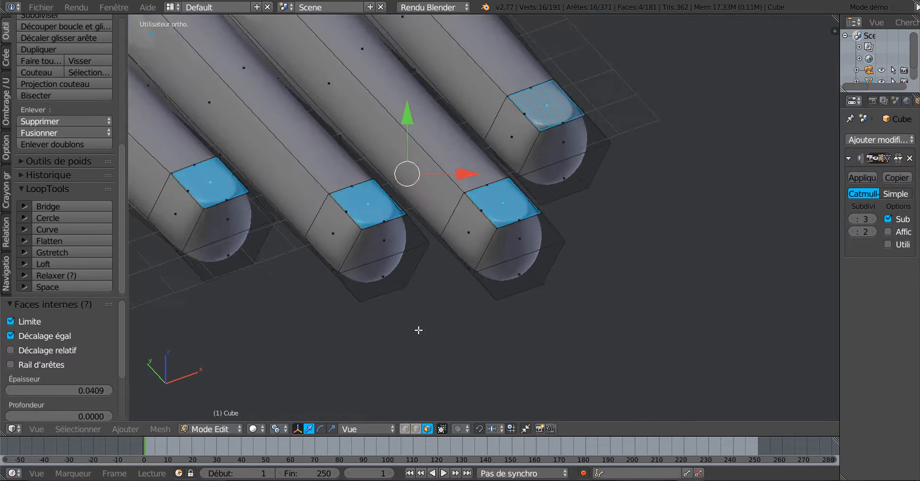
pyautogui.moveTo(422, 330); pyautogui.dragTo(471, 339, button='middle')
pyautogui.scroll(2, 471, 333)
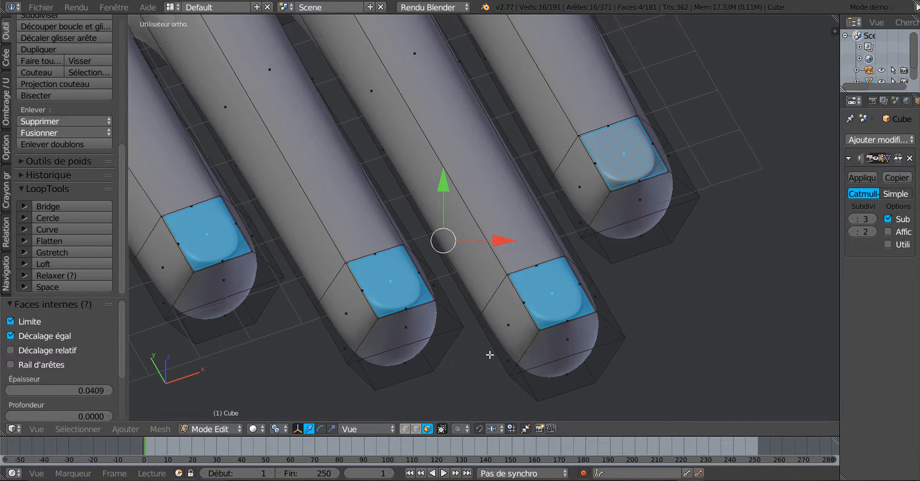
pyautogui.moveTo(490, 355); pyautogui.dragTo(515, 328, button='middle')
pyautogui.scroll(2, 447, 317)
pyautogui.keyDown('shift'); pyautogui.moveTo(442, 317); pyautogui.dragTo(493, 317, button='middle'); pyautogui.keyUp('shift')
pyautogui.scroll(2, 483, 316)
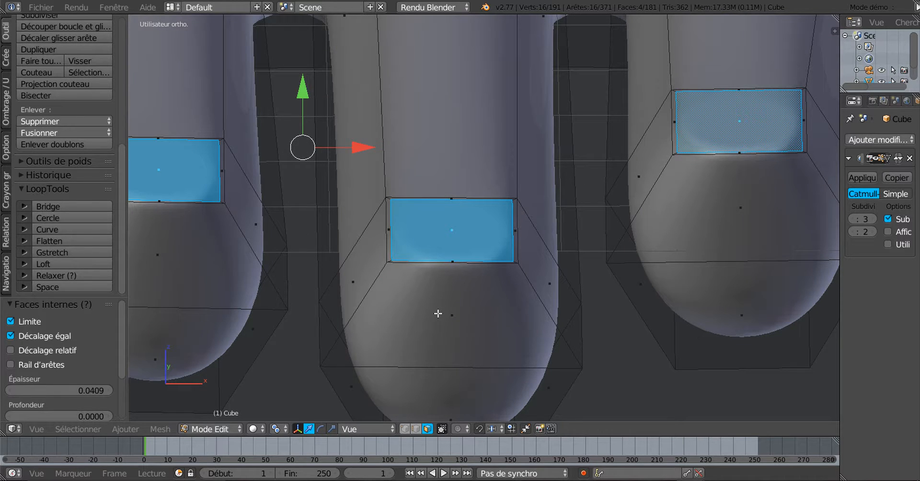
# Extrude the four nail faces in place and sink them slightly along Y
pyautogui.press('e')
pyautogui.rightClick(382, 251)
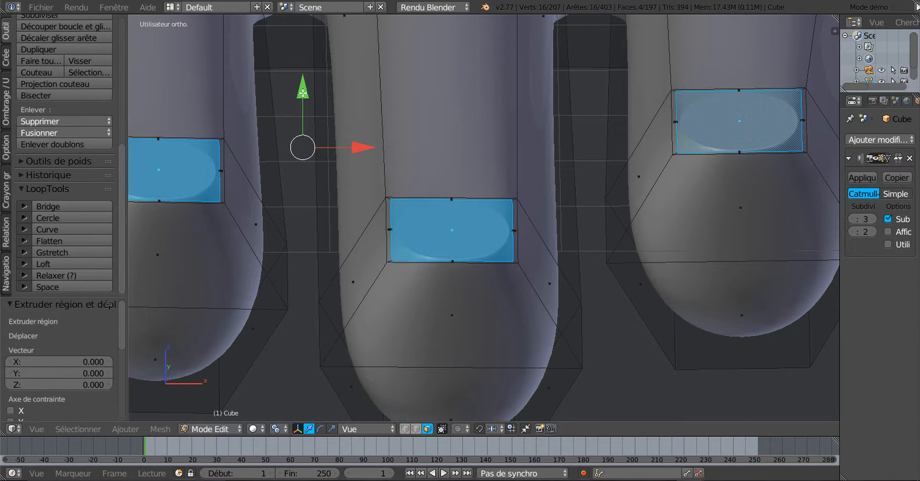
pyautogui.moveTo(303, 93); pyautogui.dragTo(307, 110)
# Lower the Subdivision Surface viewport level to 0
pyautogui.click(854, 219)
pyautogui.click(854, 219)
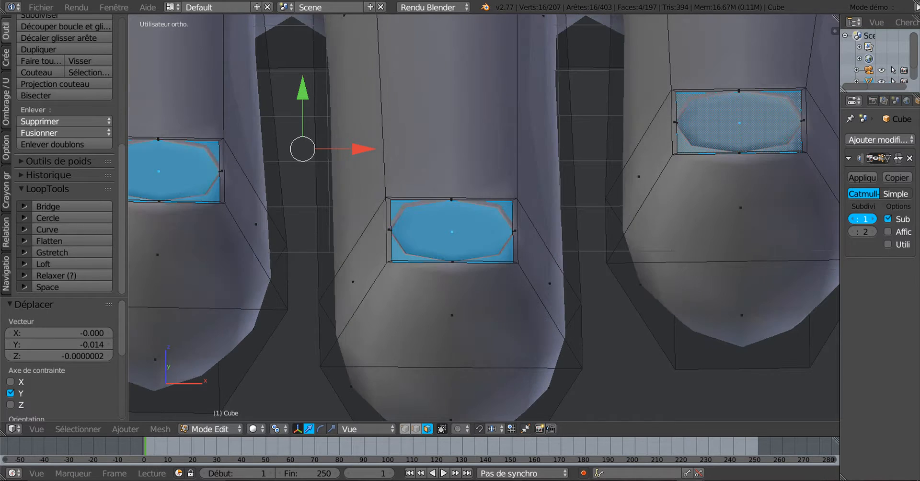
pyautogui.click(854, 219)
pyautogui.scroll(3, 390, 227)
pyautogui.scroll(2, 385, 223)
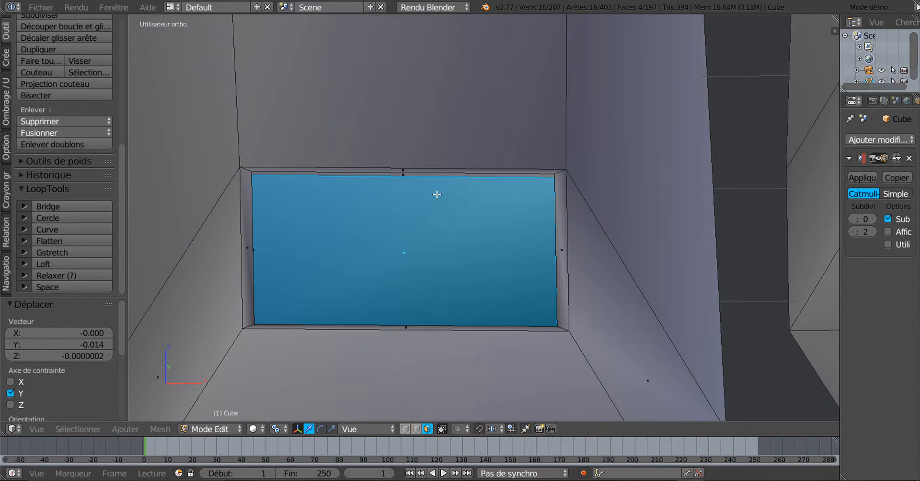
pyautogui.scroll(2, 421, 193)
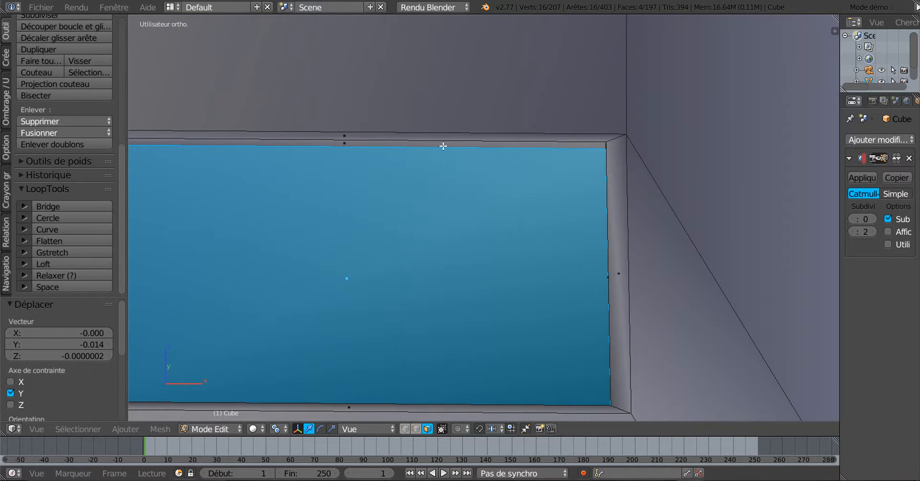
# Push the nail faces further down to -0.017 along Y and begin a second inset
pyautogui.scroll(-5, 531, 149)
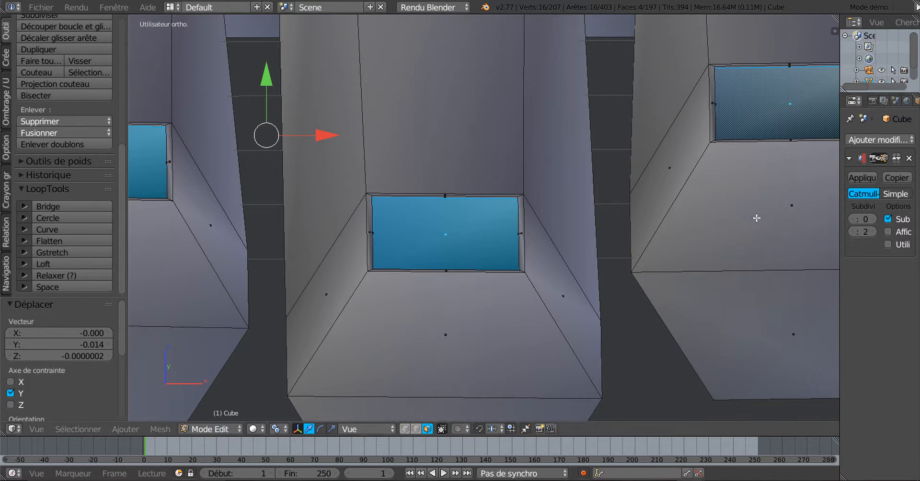
pyautogui.moveTo(267, 77); pyautogui.dragTo(269, 104)
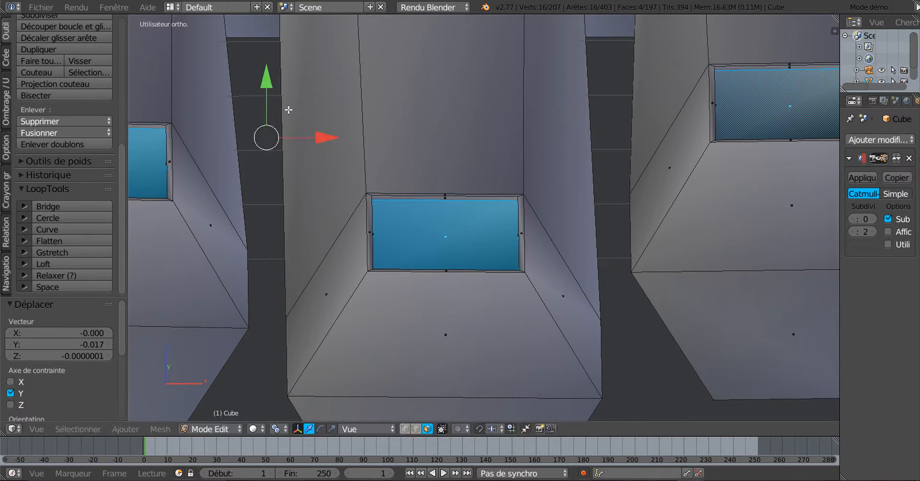
pyautogui.scroll(2, 401, 210)
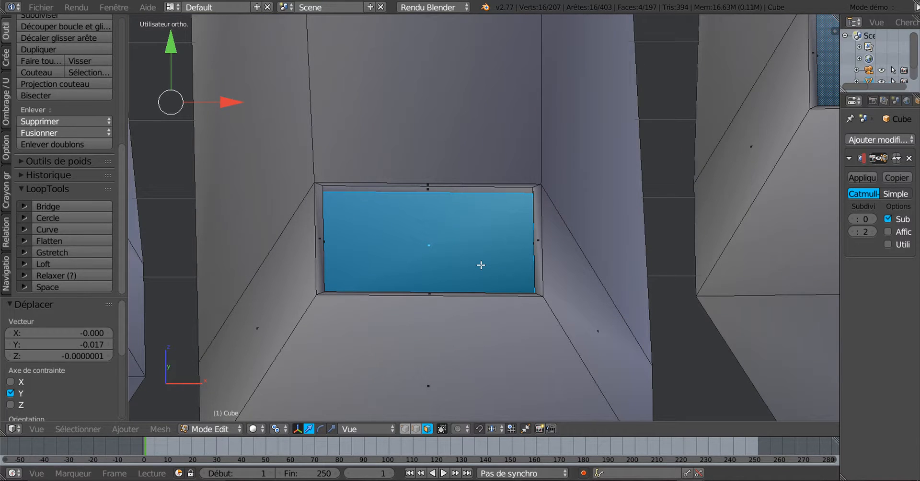
pyautogui.press('i')
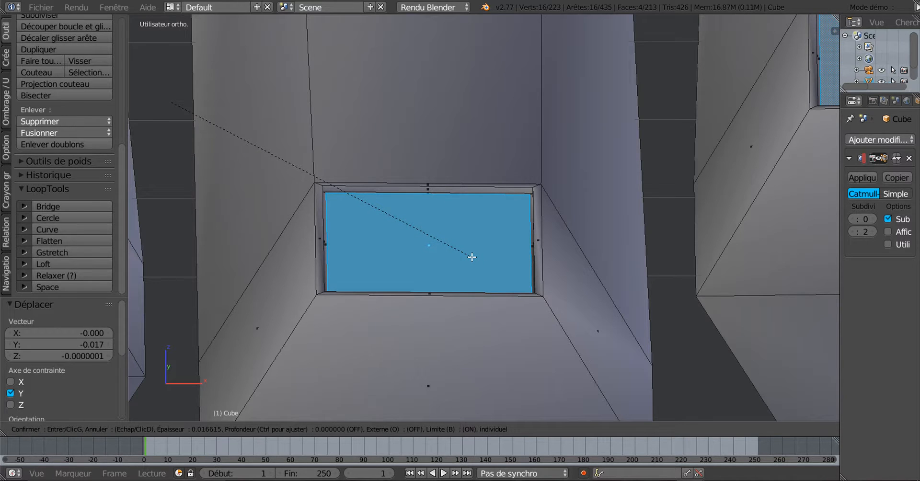
# Inset the nail faces by 0.0166, then extrude them again in place
pyautogui.click(472, 257)
pyautogui.scroll(-2, 424, 279)
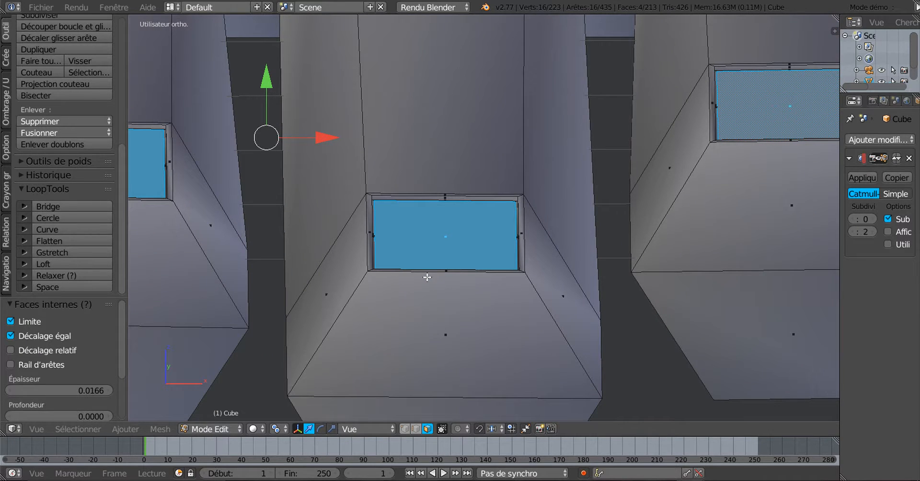
pyautogui.press('e')
pyautogui.rightClick(432, 258)
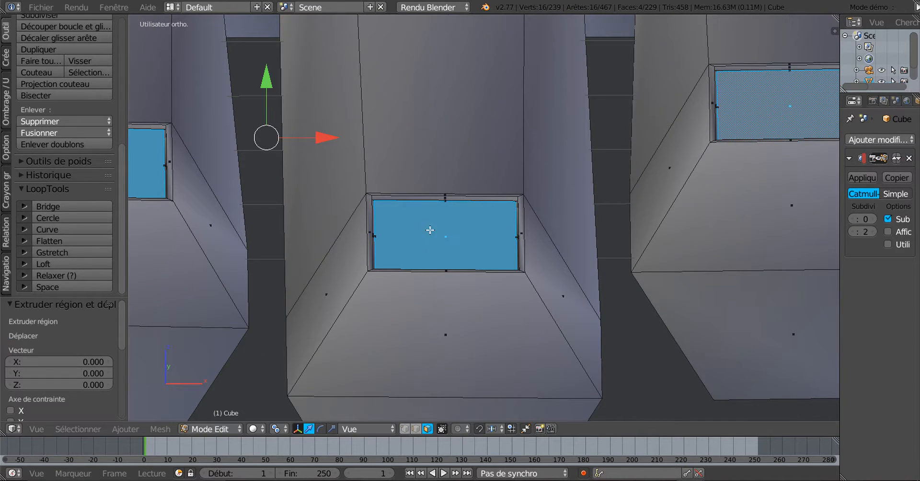
pyautogui.moveTo(260, 83); pyautogui.dragTo(263, 76)
# Shift the new nail extrusion to -0.012 along Y and view the fingers from the right
pyautogui.moveTo(367, 199); pyautogui.dragTo(487, 280, button='middle')
pyautogui.scroll(-4, 379, 159)
pyautogui.scroll(4, 413, 313)
pyautogui.scroll(1, 484, 290)
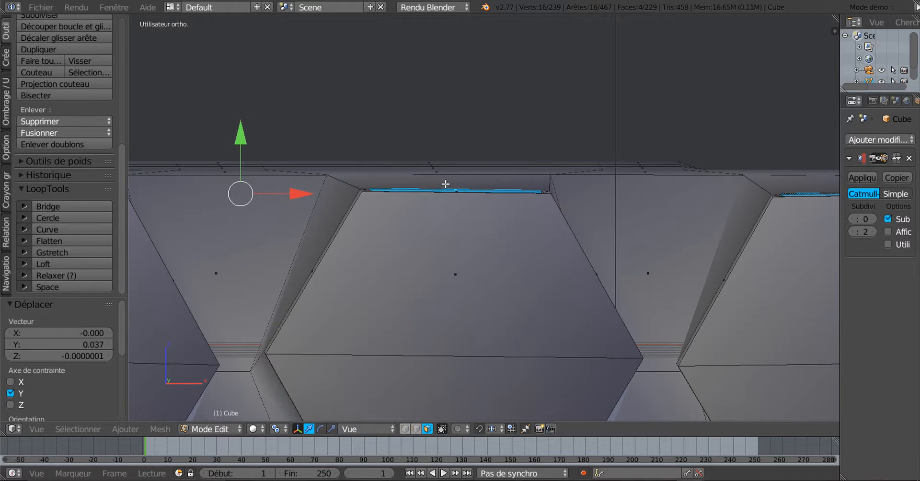
pyautogui.moveTo(292, 207); pyautogui.dragTo(312, 224, button='middle')
pyautogui.moveTo(191, 125); pyautogui.dragTo(192, 129)
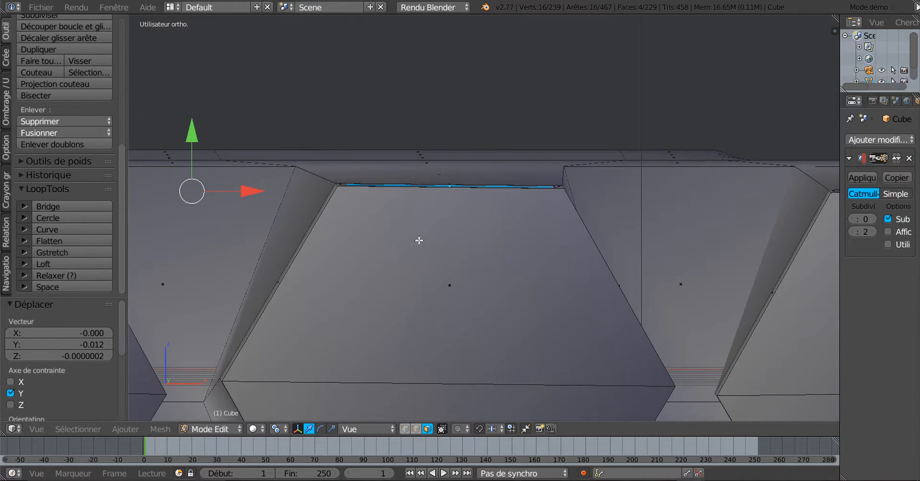
pyautogui.moveTo(421, 237); pyautogui.dragTo(426, 263, button='middle')
pyautogui.scroll(-10, 426, 263)
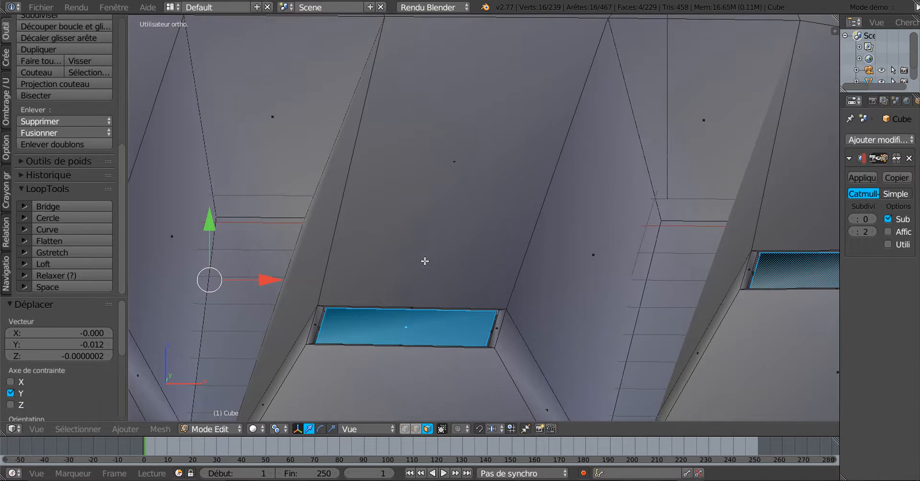
pyautogui.press('KP_3')
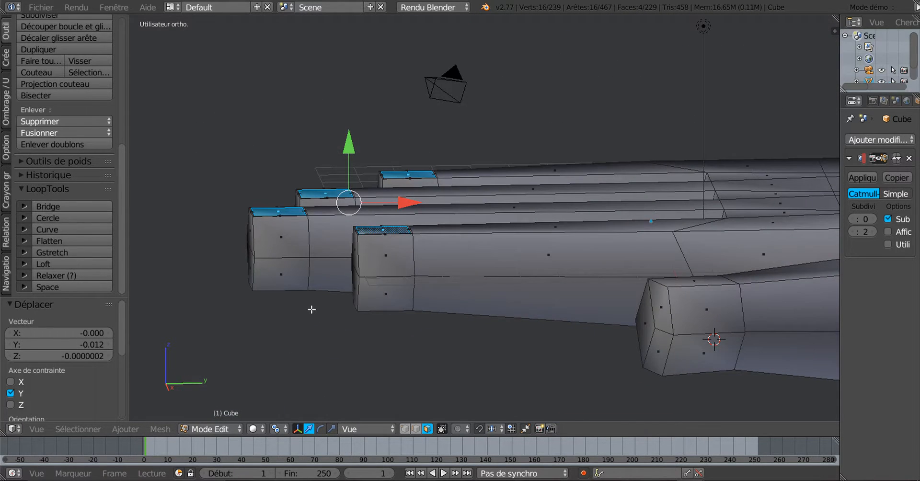
# Pick a nail corner and grow the selection out to the rim around the nails
pyautogui.scroll(3, 311, 310)
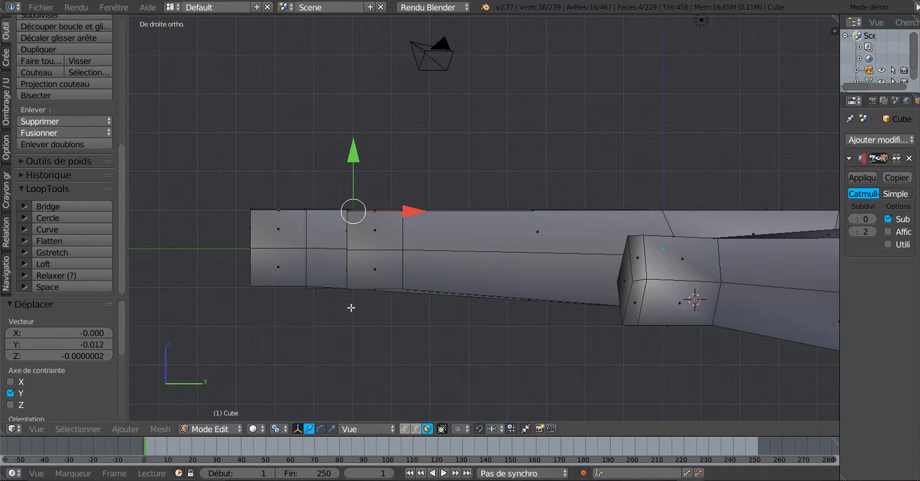
pyautogui.moveTo(412, 293); pyautogui.dragTo(483, 123, button='middle')
pyautogui.scroll(6, 483, 310)
pyautogui.scroll(3, 483, 174)
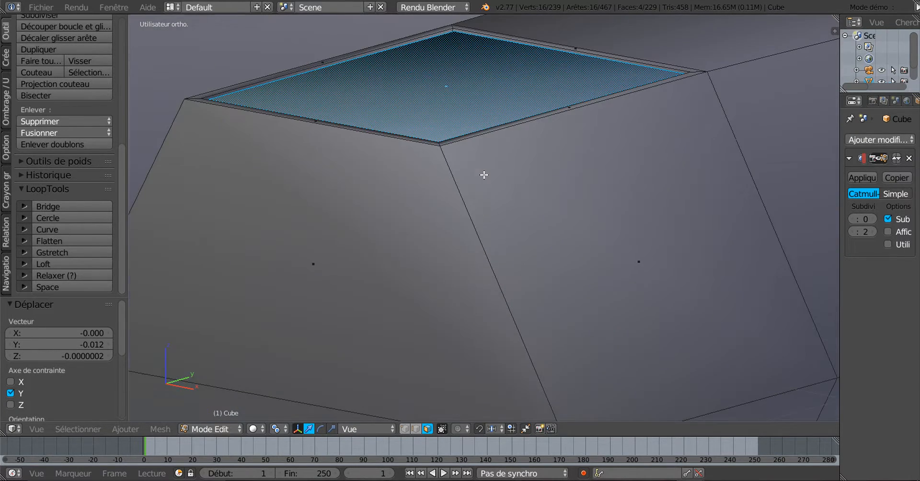
pyautogui.moveTo(487, 187); pyautogui.dragTo(490, 217, button='middle')
pyautogui.keyDown('shift'); pyautogui.scroll(-5, 489, 217); pyautogui.keyUp('shift')
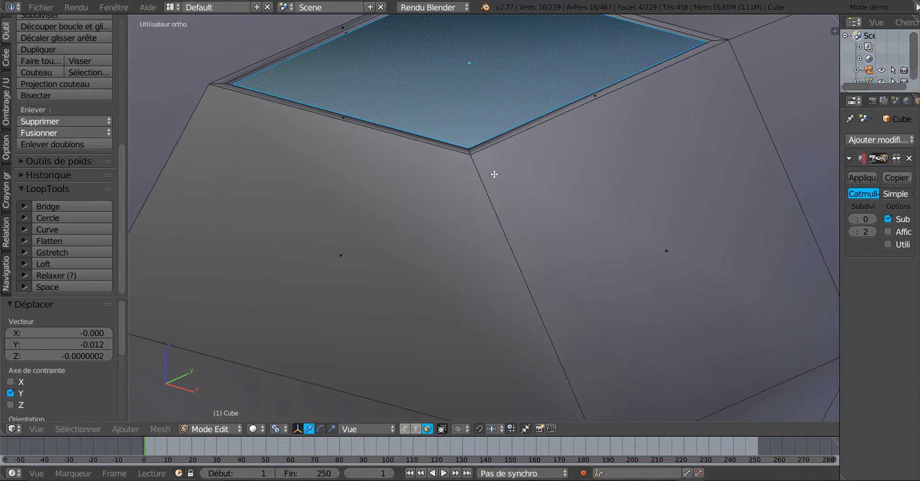
pyautogui.click(471, 151)
pyautogui.press('ctrl+KP_Add')
# Toggle the rim face loop around the neighbouring fingertip's nail off and back into the selection
pyautogui.scroll(-3, 441, 164)
pyautogui.keyDown('shift'); pyautogui.moveTo(558, 197); pyautogui.dragTo(815, 211, button='middle'); pyautogui.keyUp('shift')
pyautogui.keyDown('shift'); pyautogui.moveTo(493, 196); pyautogui.dragTo(786, 163, button='middle'); pyautogui.keyUp('shift')
pyautogui.scroll(4, 408, 188)
pyautogui.keyDown('shift'); pyautogui.moveTo(407, 187); pyautogui.dragTo(580, 204, button='middle'); pyautogui.keyUp('shift')
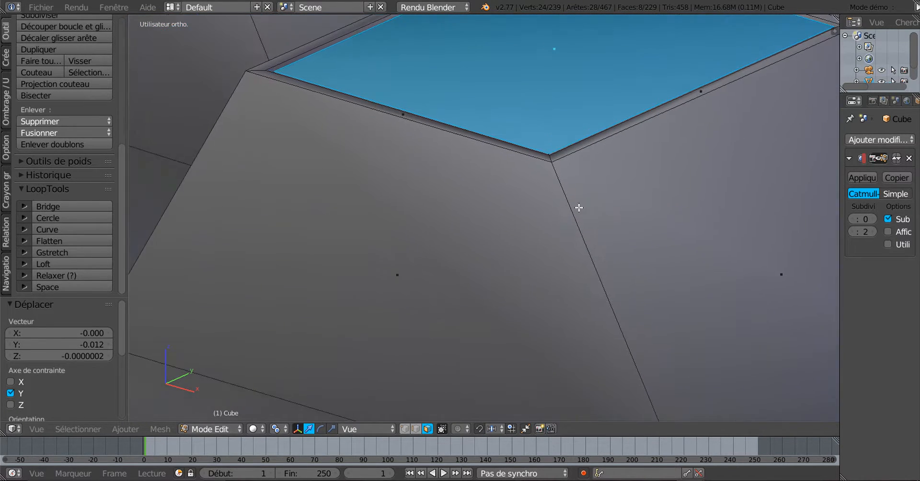
pyautogui.scroll(2, 581, 187)
pyautogui.scroll(-3, 592, 172)
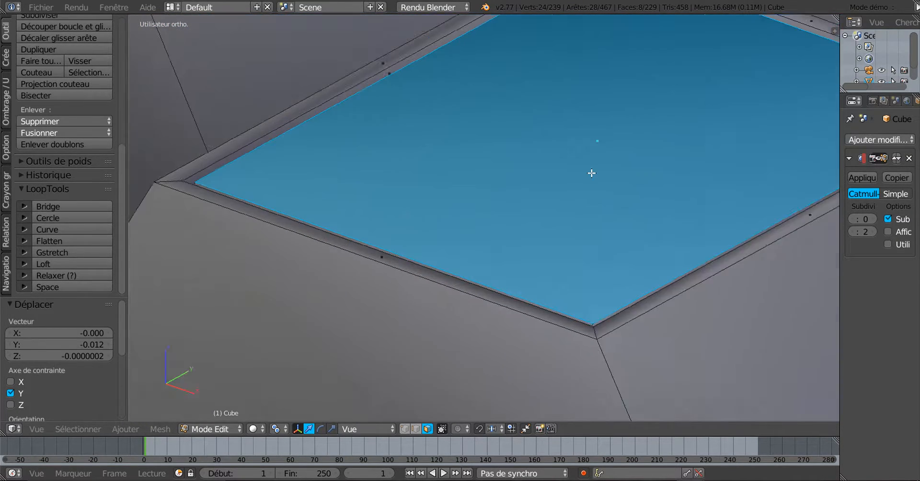
pyautogui.keyDown('shift'); pyautogui.moveTo(603, 215); pyautogui.dragTo(543, 3, button='middle'); pyautogui.keyUp('shift')
pyautogui.moveTo(563, 148); pyautogui.dragTo(564, 157, button='middle')
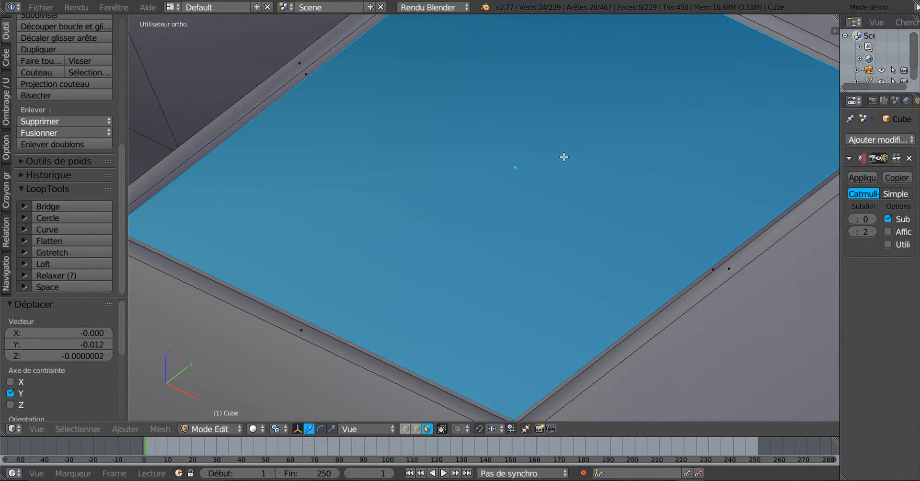
pyautogui.keyDown('shift'); pyautogui.moveTo(563, 217); pyautogui.dragTo(555, 22, button='middle'); pyautogui.keyUp('shift')
pyautogui.scroll(5, 541, 230)
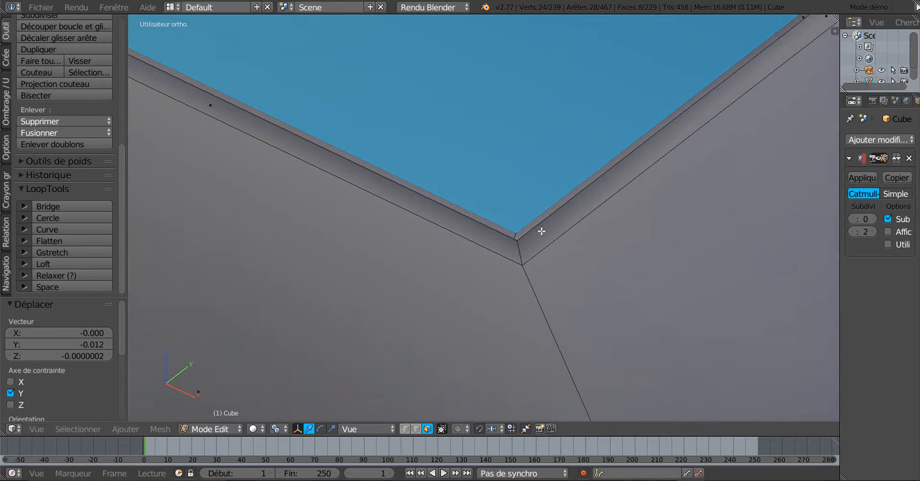
pyautogui.scroll(-8, 542, 239)
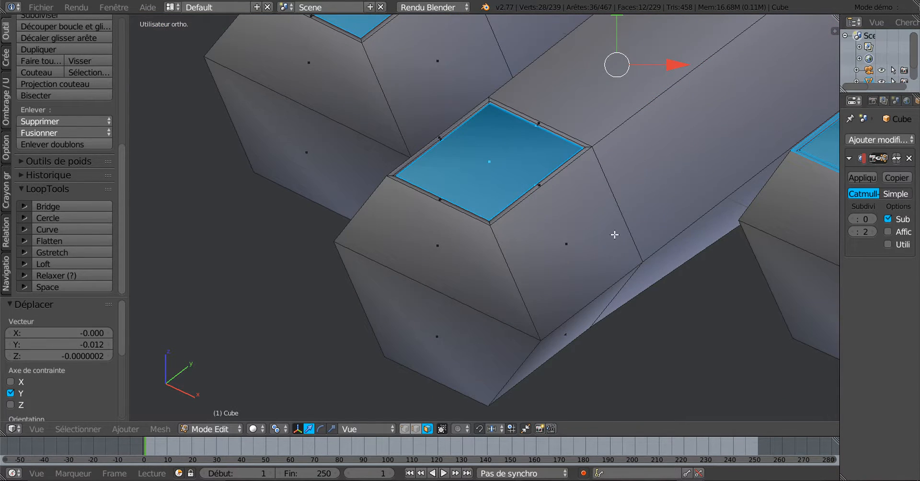
pyautogui.moveTo(615, 235); pyautogui.dragTo(443, 171, button='middle')
pyautogui.scroll(5, 496, 159)
pyautogui.scroll(3, 495, 159)
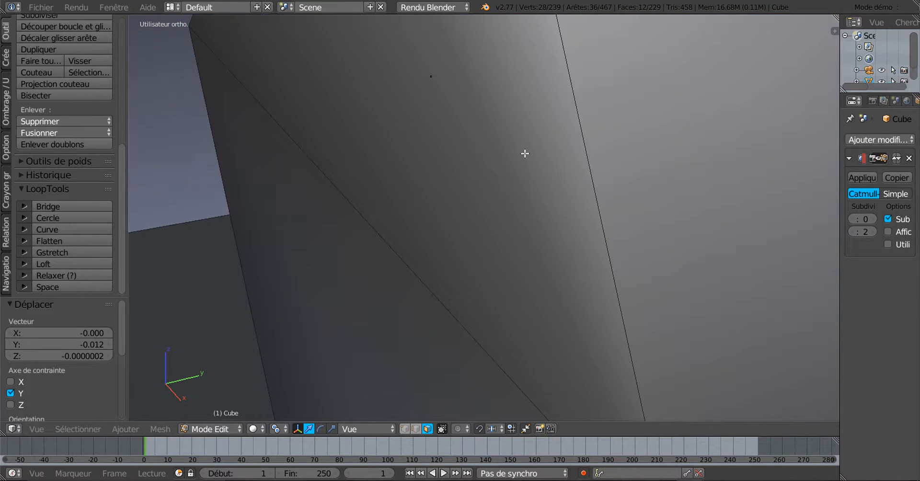
pyautogui.moveTo(525, 153); pyautogui.dragTo(524, 156, button='middle')
pyautogui.keyDown('alt'); pyautogui.keyDown('shift'); pyautogui.rightClick(560, 193); pyautogui.keyUp('shift'); pyautogui.keyUp('alt')
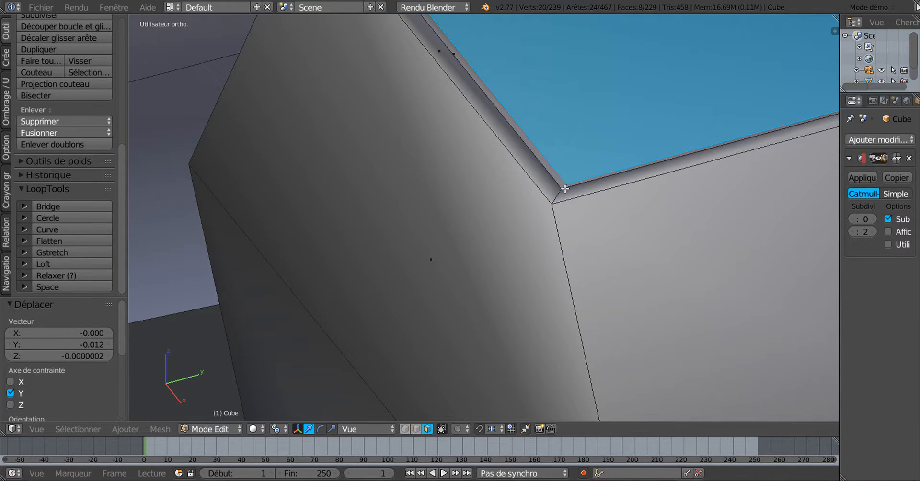
pyautogui.keyDown('alt'); pyautogui.keyDown('shift'); pyautogui.rightClick(566, 185); pyautogui.keyUp('shift'); pyautogui.keyUp('alt')
# Add the remaining rim loops and border strips around the other nails to the selection
pyautogui.scroll(-8, 456, 214)
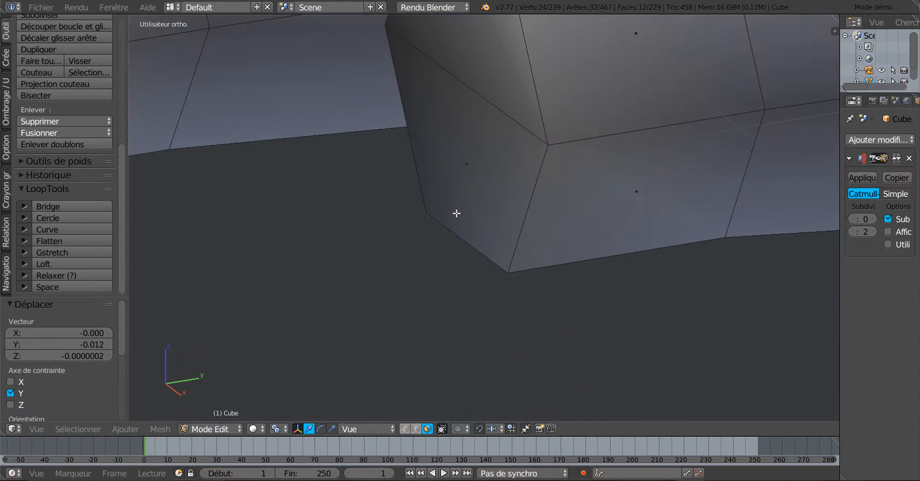
pyautogui.moveTo(453, 206); pyautogui.dragTo(292, 328, button='middle')
pyautogui.moveTo(440, 300); pyautogui.dragTo(427, 300, button='middle')
pyautogui.keyDown('shift'); pyautogui.moveTo(493, 283); pyautogui.dragTo(649, 247, button='middle'); pyautogui.keyUp('shift')
pyautogui.keyDown('ctrl'); pyautogui.moveTo(522, 281); pyautogui.dragTo(545, 222, button='middle'); pyautogui.keyUp('ctrl')
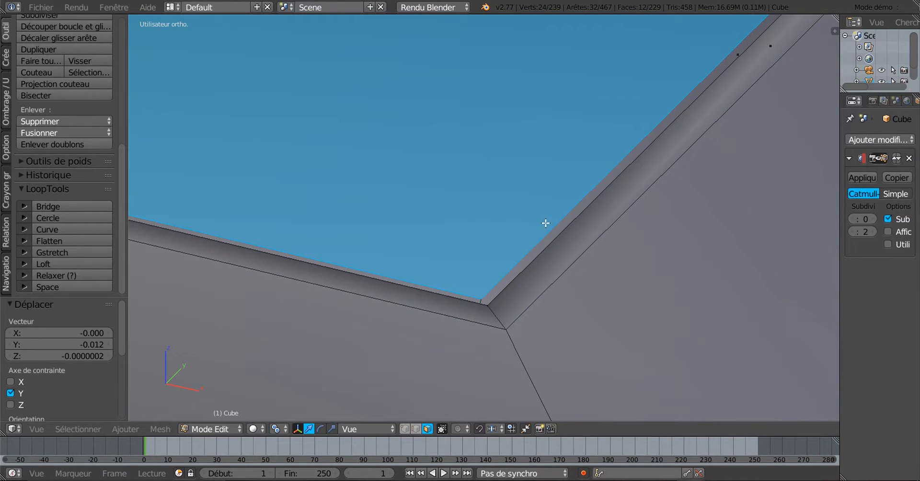
pyautogui.keyDown('alt'); pyautogui.keyDown('shift'); pyautogui.rightClick(482, 300); pyautogui.keyUp('shift'); pyautogui.keyUp('alt')
pyautogui.scroll(-8, 476, 302)
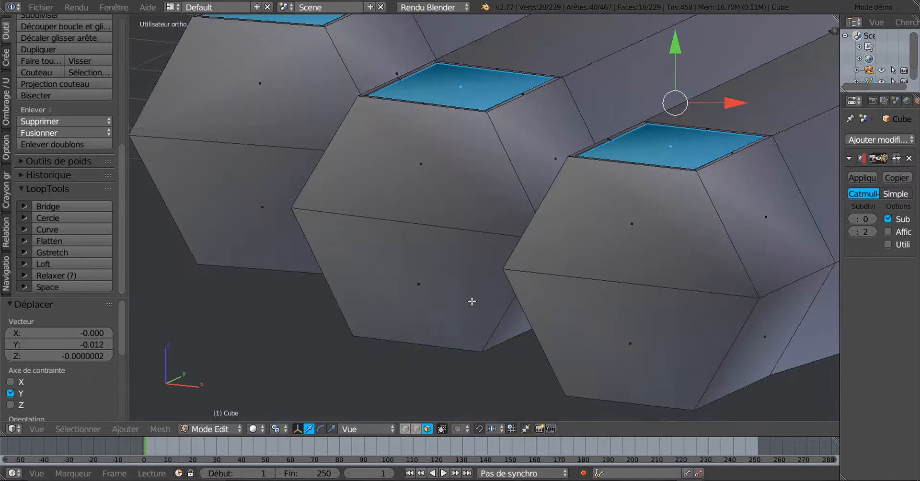
pyautogui.keyDown('shift'); pyautogui.moveTo(380, 279); pyautogui.dragTo(611, 392, button='middle'); pyautogui.keyUp('shift')
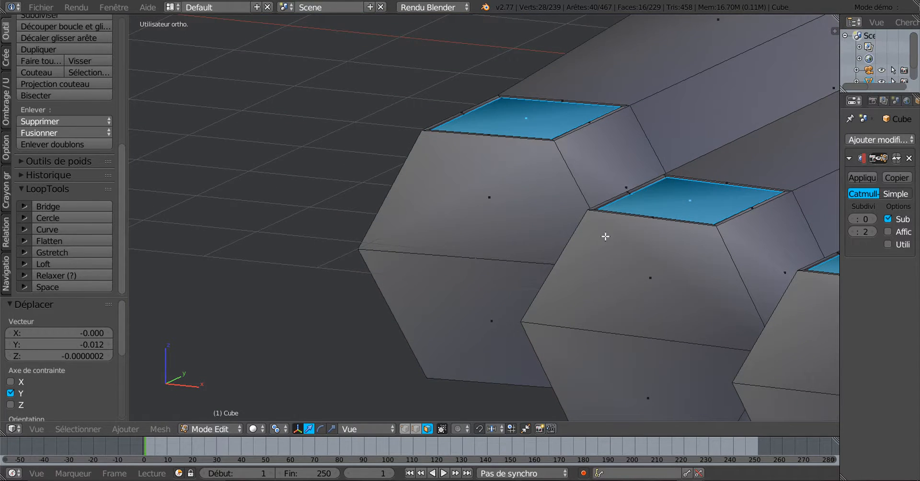
pyautogui.moveTo(617, 160); pyautogui.dragTo(602, 204, button='middle')
pyautogui.scroll(9, 635, 107)
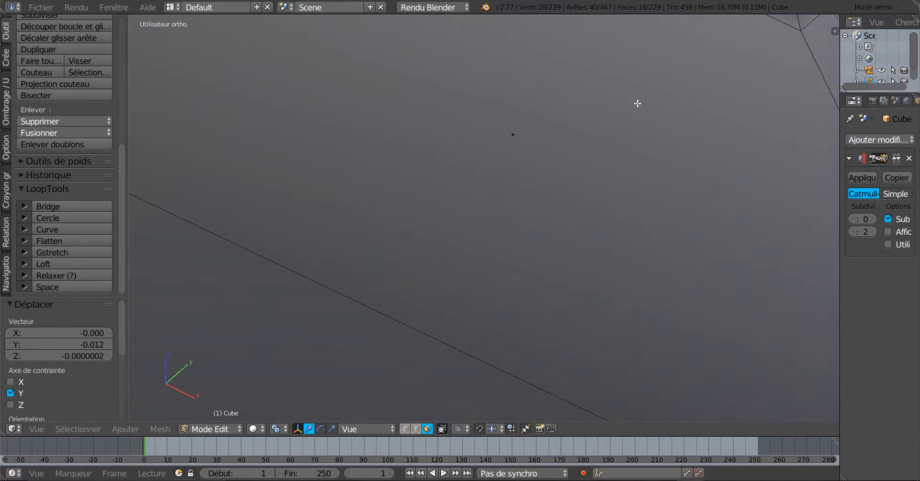
pyautogui.scroll(-3, 639, 107)
pyautogui.keyDown('shift'); pyautogui.moveTo(593, 164); pyautogui.dragTo(386, 329, button='middle'); pyautogui.keyUp('shift')
pyautogui.scroll(7, 518, 240)
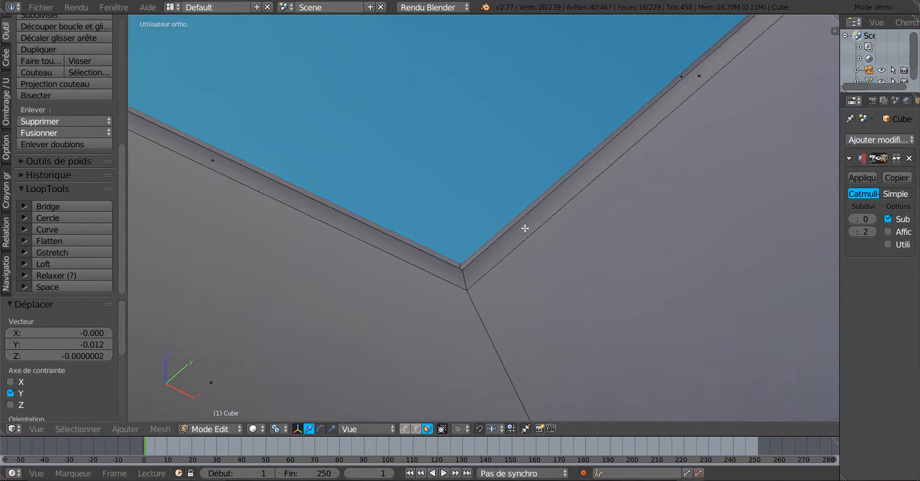
pyautogui.keyDown('alt'); pyautogui.keyDown('shift'); pyautogui.rightClick(431, 331); pyautogui.keyUp('shift'); pyautogui.keyUp('alt')
pyautogui.scroll(-20, 433, 329)
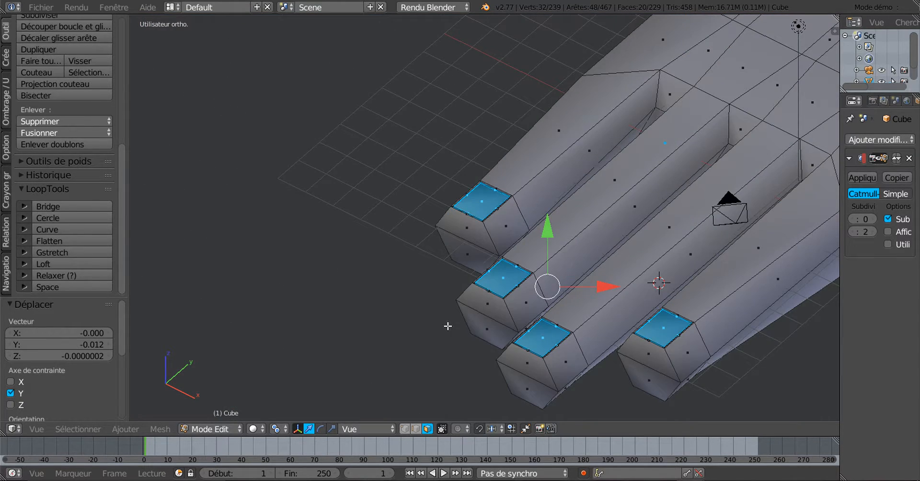
pyautogui.moveTo(447, 326); pyautogui.dragTo(444, 297, button='middle')
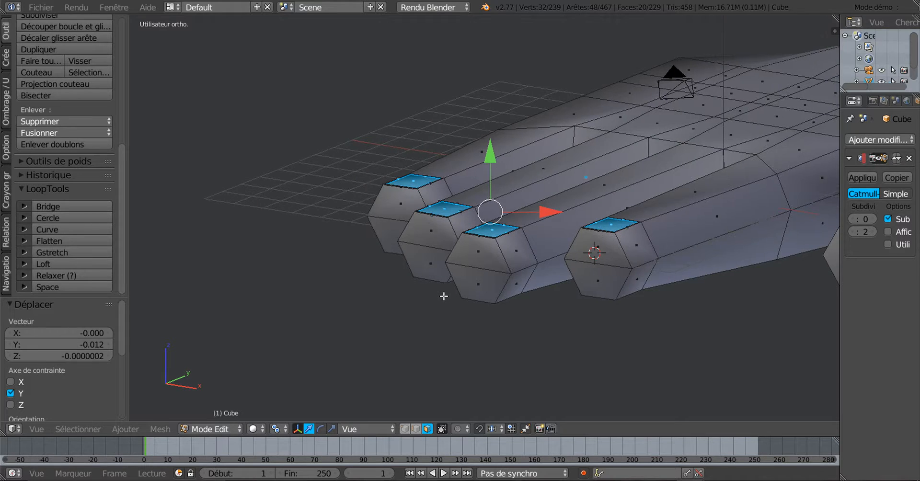
# From the right side view, tilt the nails 12°, then re-tilt them to -3.451° in solid shading
pyautogui.press('KP_3')
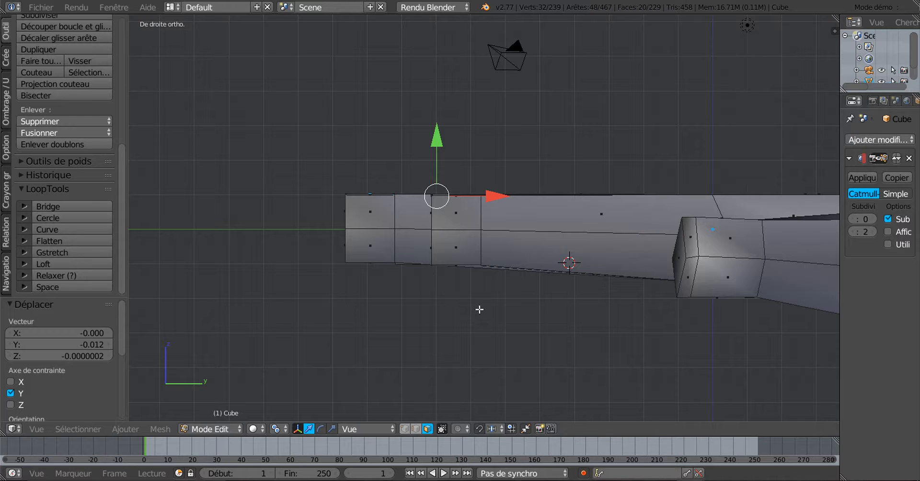
pyautogui.press('r')
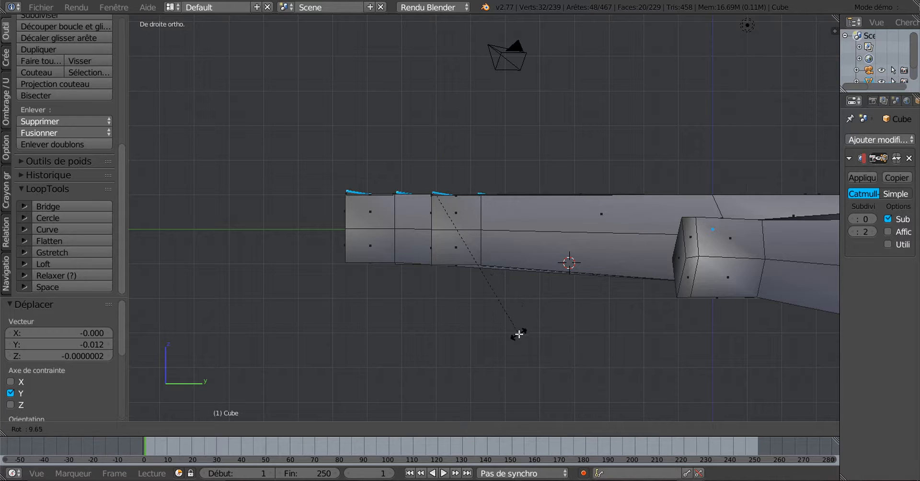
pyautogui.click(514, 339)
pyautogui.scroll(3, 503, 331)
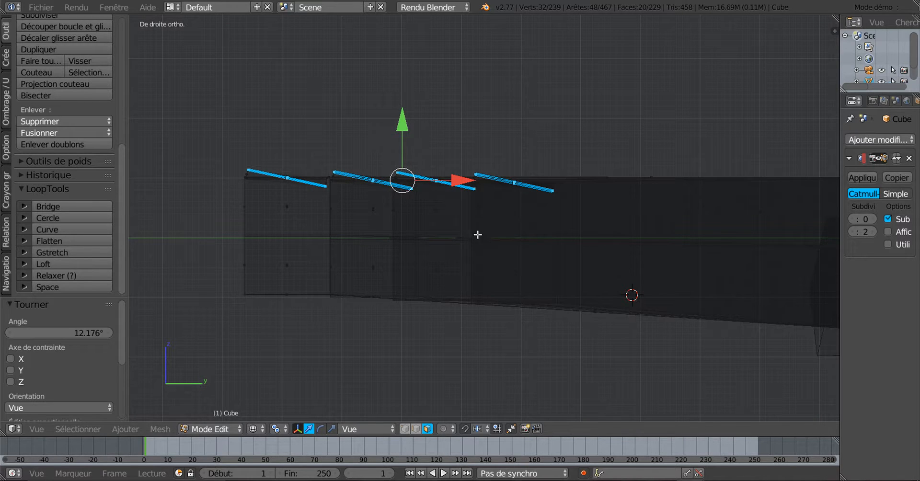
pyautogui.press('z')
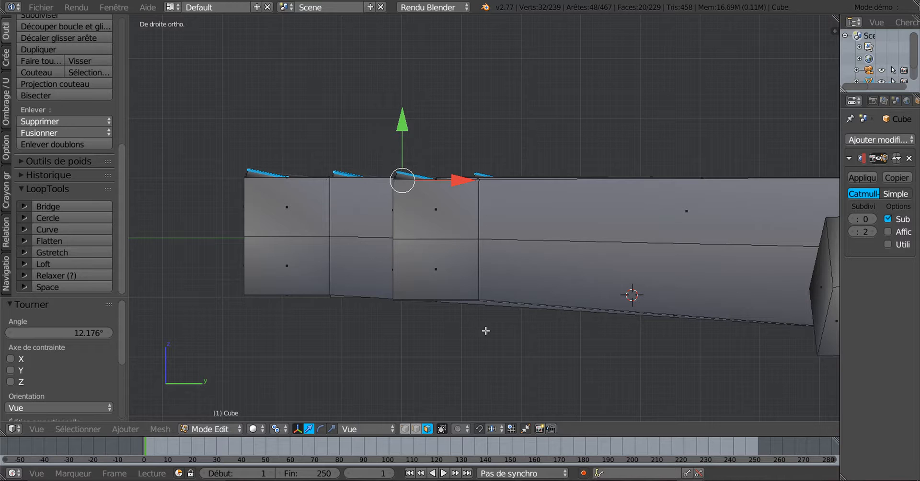
pyautogui.press('r')
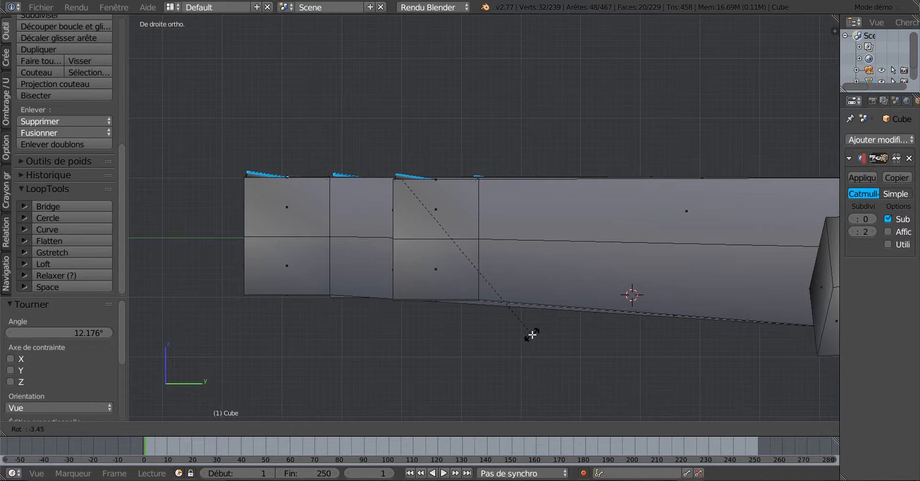
pyautogui.click(533, 334)
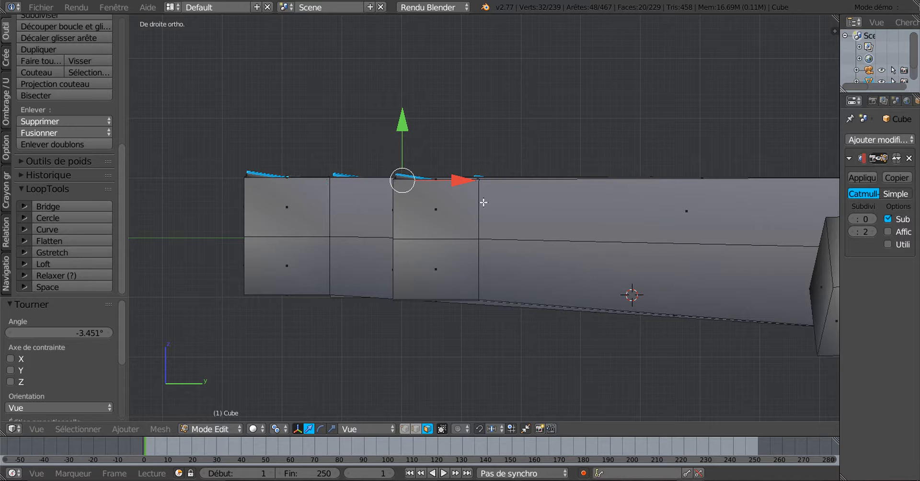
# Refine the nail tilt to -2.863° from the right ortho view
pyautogui.moveTo(484, 202); pyautogui.dragTo(486, 245, button='middle')
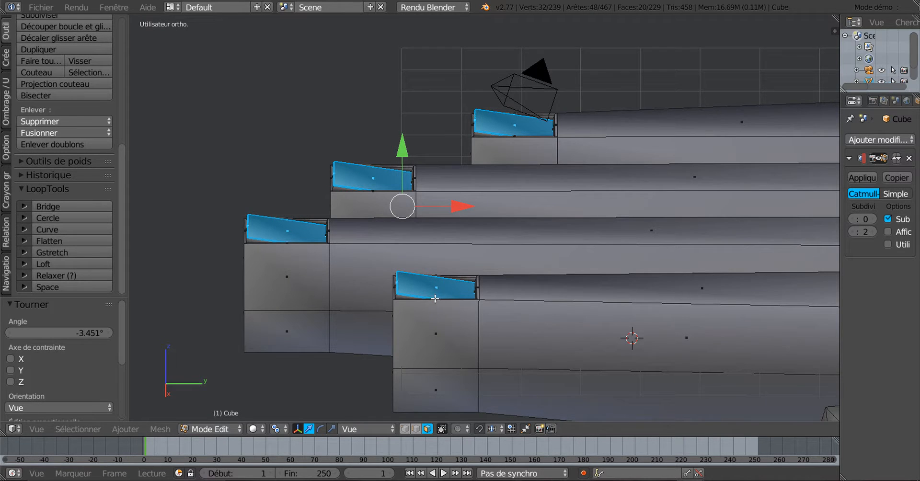
pyautogui.scroll(1, 435, 298)
pyautogui.moveTo(476, 301); pyautogui.dragTo(559, 296, button='middle')
pyautogui.scroll(4, 557, 303)
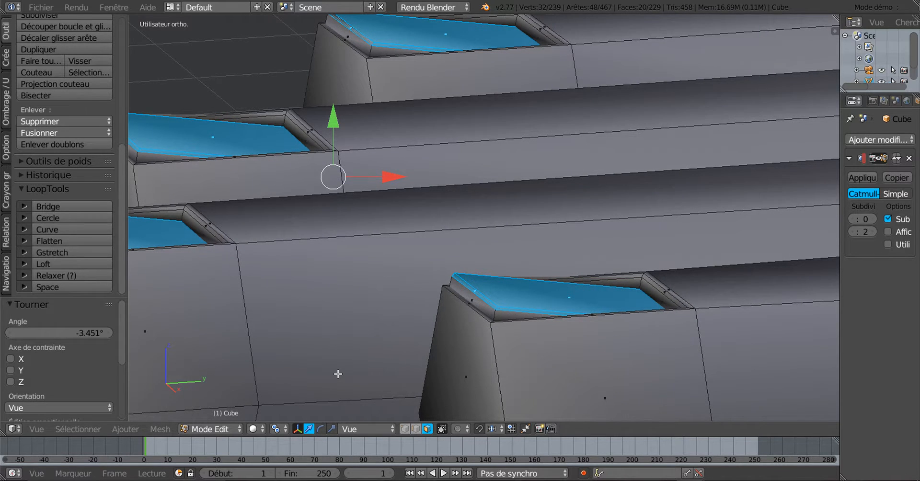
pyautogui.press('KP_3')
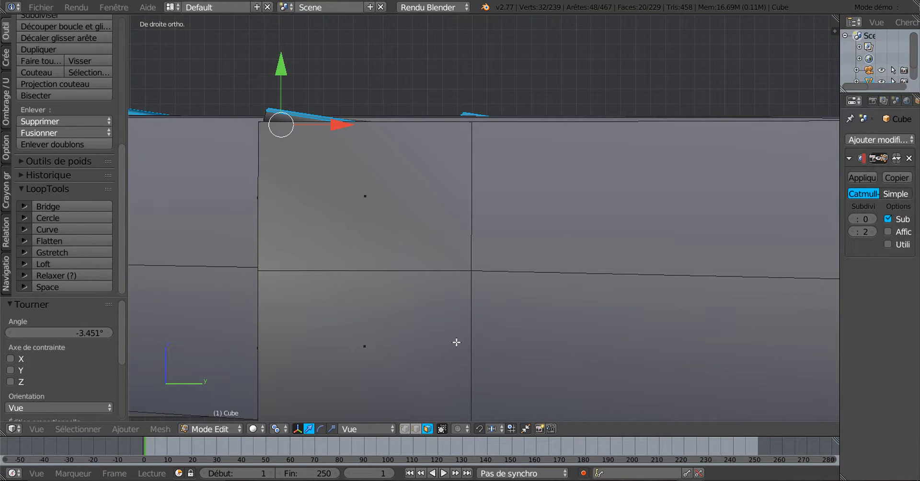
pyautogui.press('r')
pyautogui.click(476, 333)
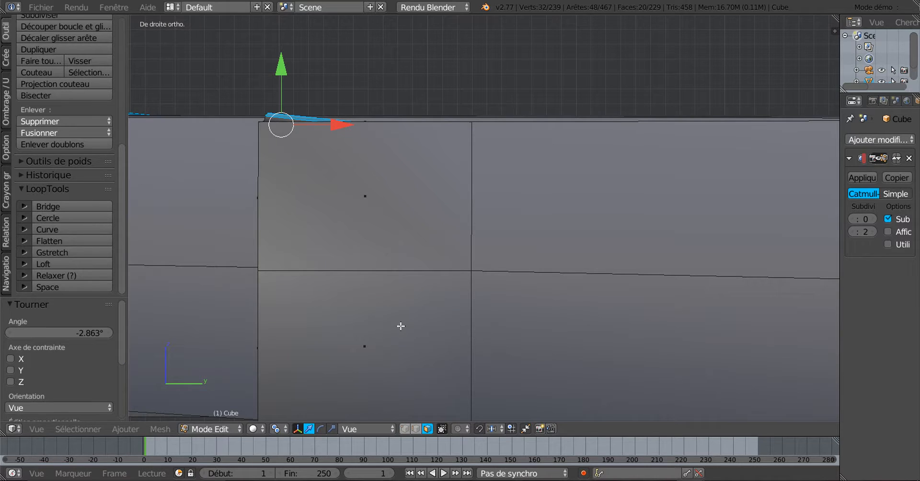
# Stretch the nail faces by 1.533 along X
pyautogui.moveTo(401, 326); pyautogui.dragTo(419, 339, button='middle')
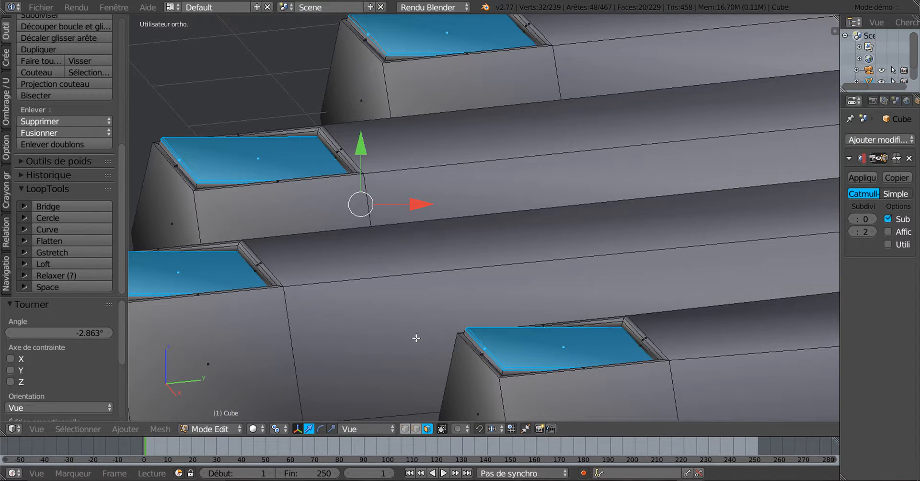
pyautogui.press('KP_3')
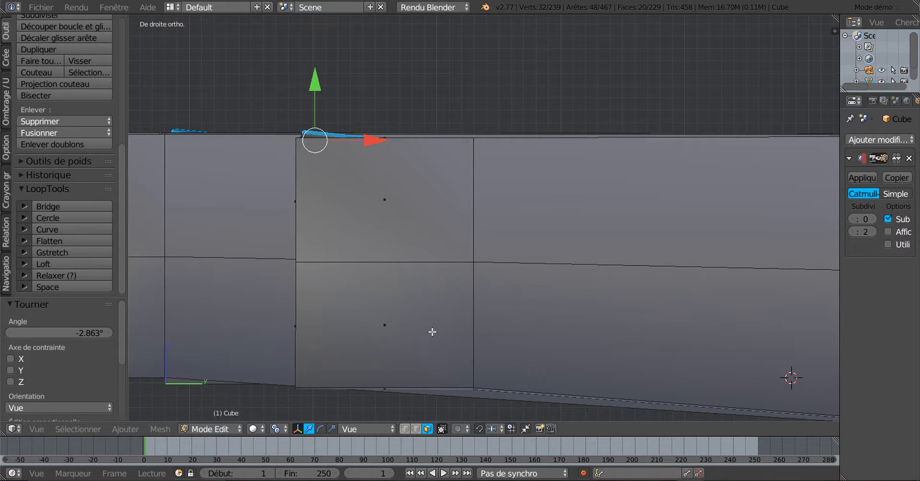
pyautogui.click(333, 428)
pyautogui.keyDown('shift'); pyautogui.moveTo(421, 341); pyautogui.dragTo(615, 386, button='middle'); pyautogui.keyUp('shift')
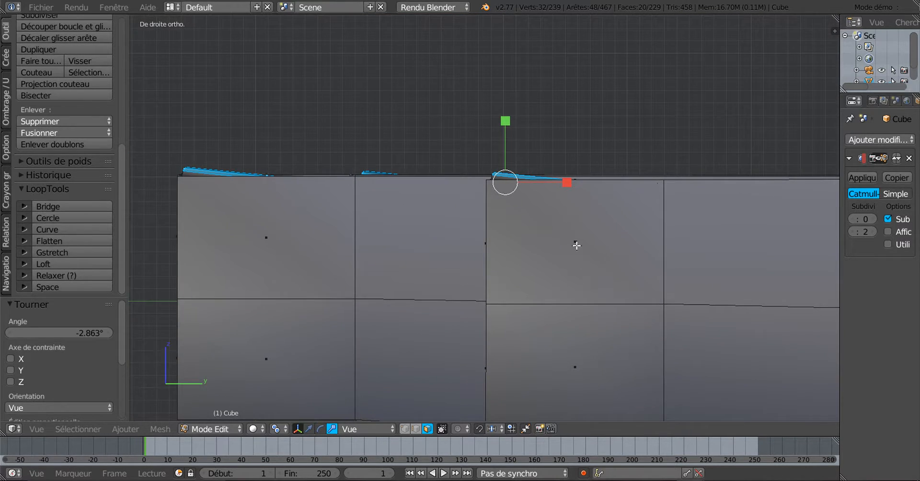
pyautogui.press('s')
pyautogui.press('x')
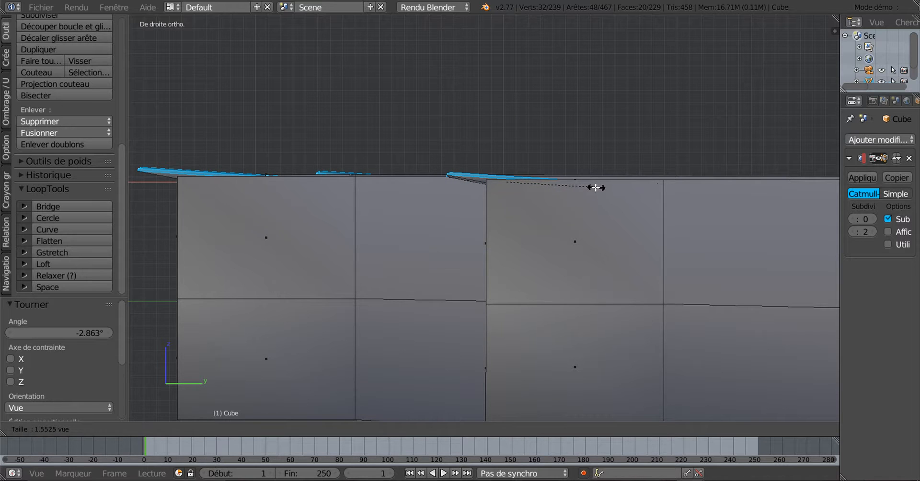
pyautogui.click(596, 187)
pyautogui.moveTo(575, 220); pyautogui.dragTo(585, 263, button='middle')
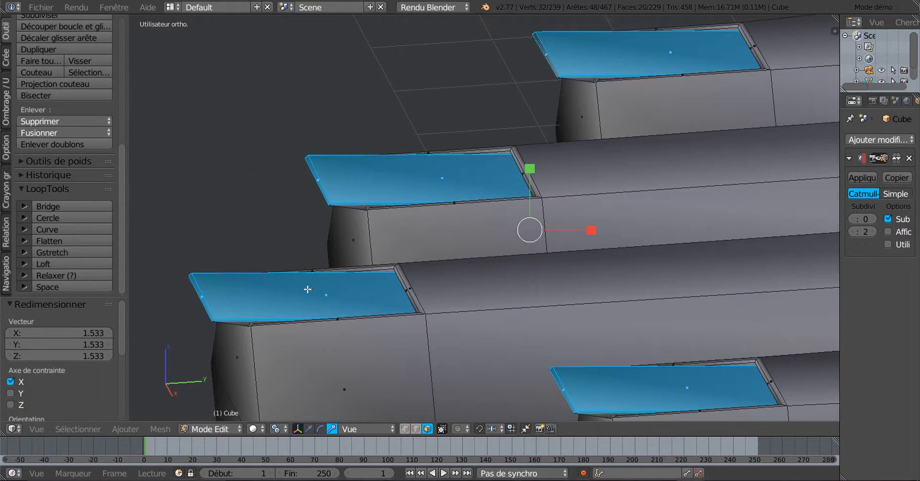
# Raise the Subdivision Surface view level to 3 and check the smoothed hand from the top in Object Mode
pyautogui.click(877, 219)
pyautogui.click(876, 219)
pyautogui.click(877, 219)
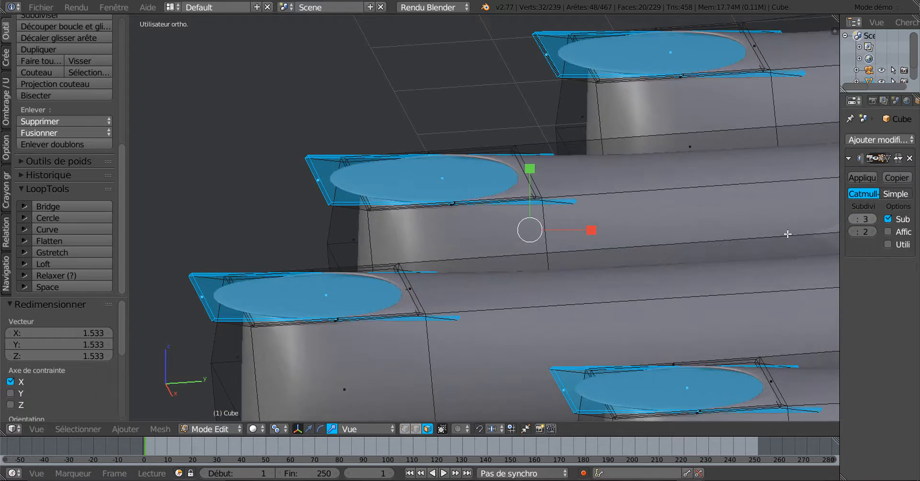
pyautogui.scroll(-4, 565, 269)
pyautogui.moveTo(572, 286); pyautogui.dragTo(641, 345, button='middle')
pyautogui.press('Tab')
pyautogui.press('KP_7')
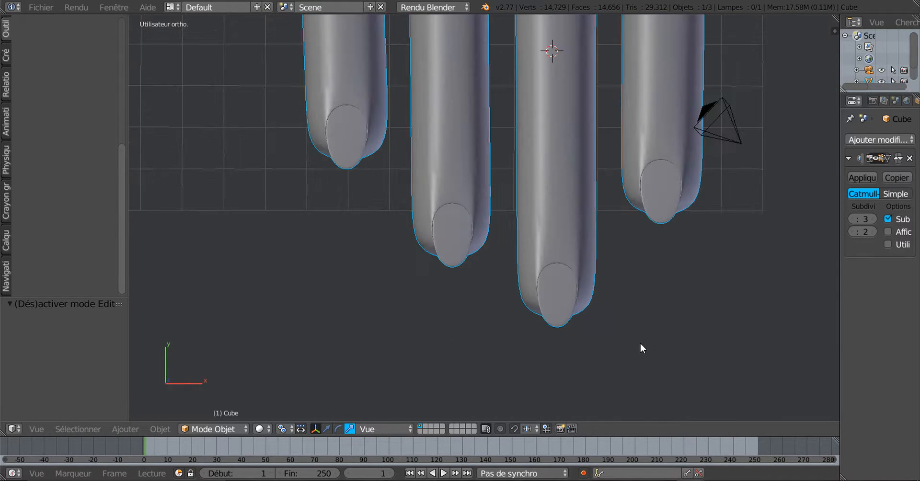
# In Edit Mode wireframe right view, circle-select the top-edge nail vertices
pyautogui.press('Tab')
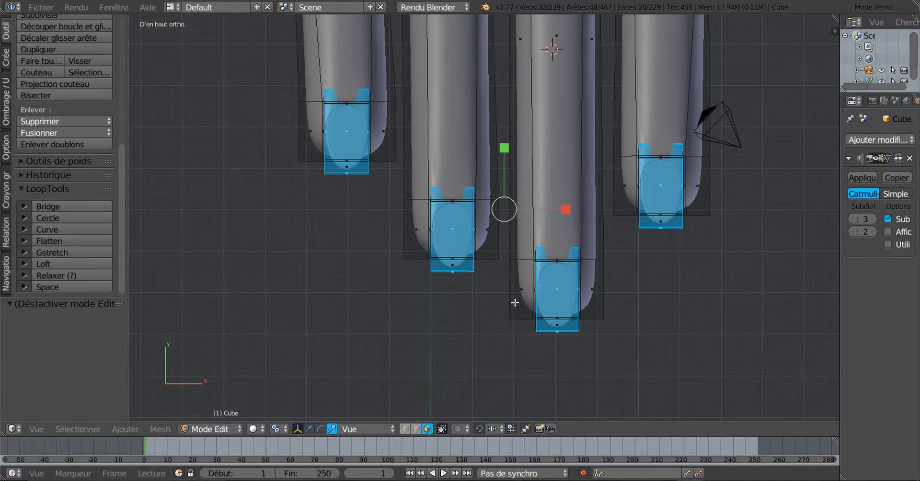
pyautogui.scroll(1, 567, 297)
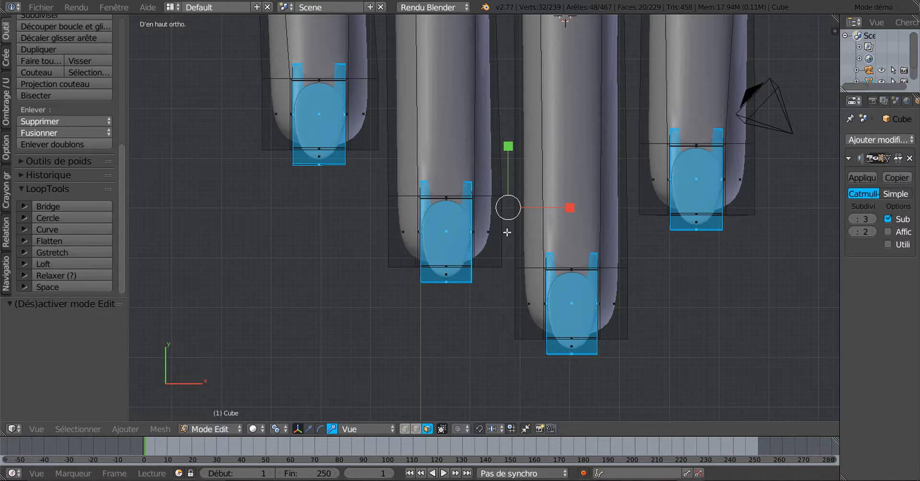
pyautogui.moveTo(709, 304); pyautogui.dragTo(514, 221, button='middle')
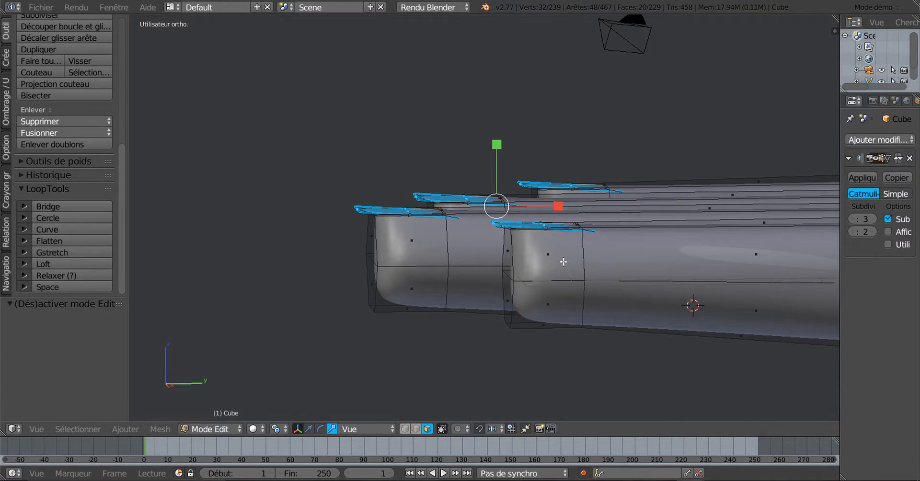
pyautogui.moveTo(563, 262); pyautogui.dragTo(433, 337, button='middle')
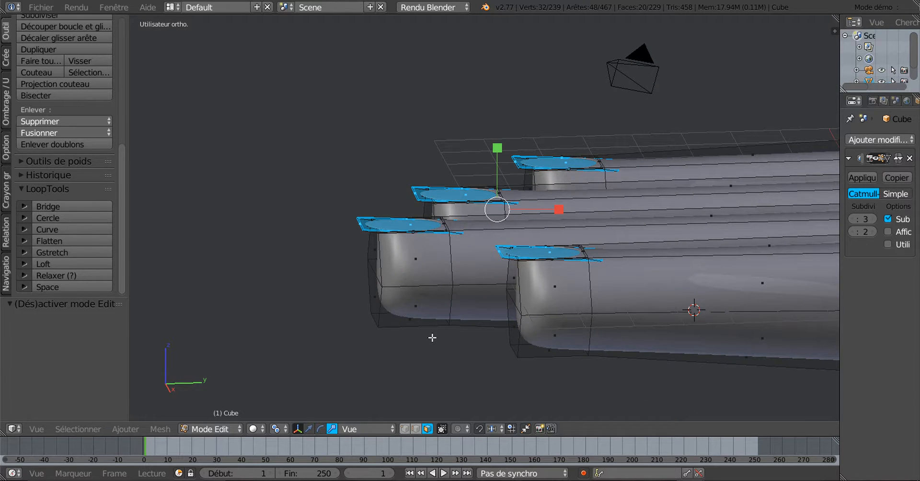
pyautogui.press('KP_3')
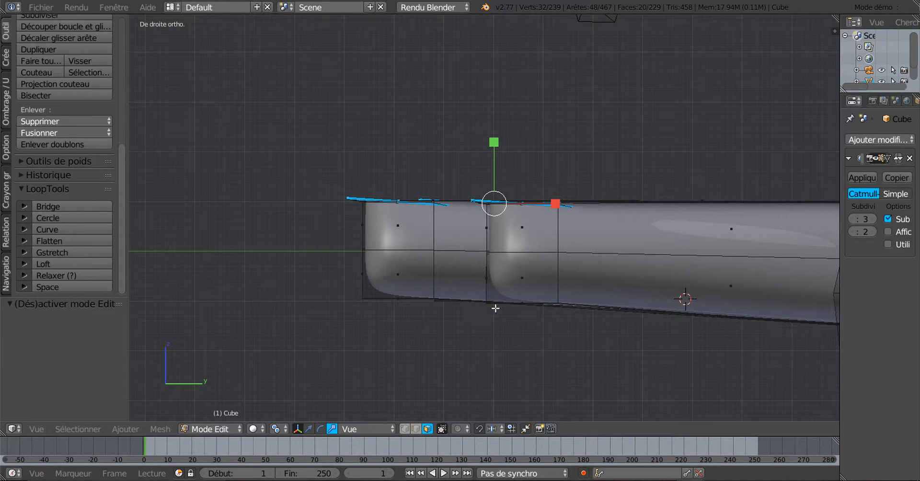
pyautogui.press('z')
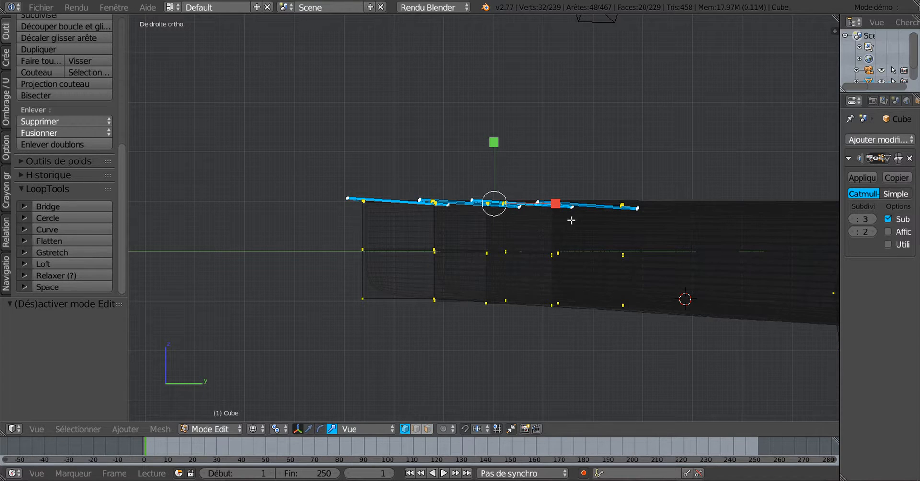
pyautogui.press('c')
pyautogui.moveTo(626, 191)
pyautogui.mouseDown()
pyautogui.moveTo(606, 205)
pyautogui.moveTo(344, 204)
pyautogui.mouseUp()
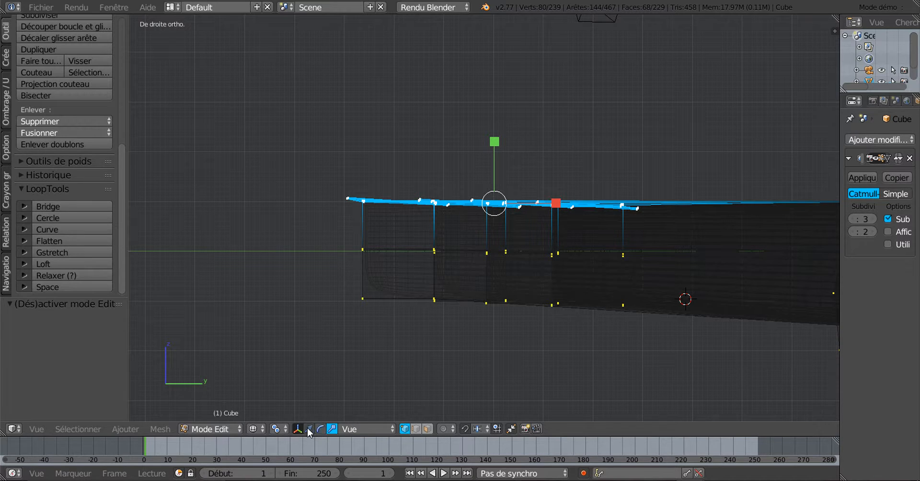
# Rotate those vertices -5.36°, lift them slightly, and return to Object Mode
pyautogui.click(309, 429)
pyautogui.press('r')
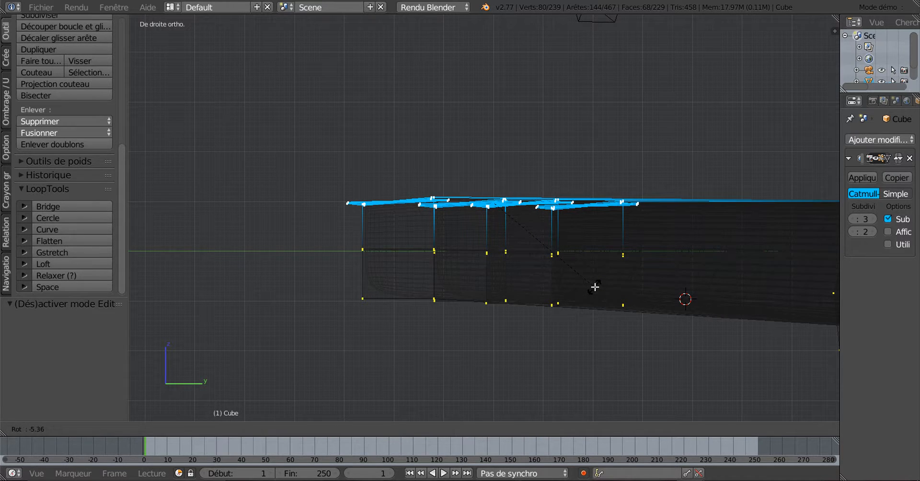
pyautogui.click(595, 287)
pyautogui.moveTo(499, 156); pyautogui.dragTo(493, 147)
pyautogui.press('Tab')
pyautogui.scroll(-1, 498, 178)
# In top view Edit Mode, widen the nail faces by 1.595 along X
pyautogui.press('z')
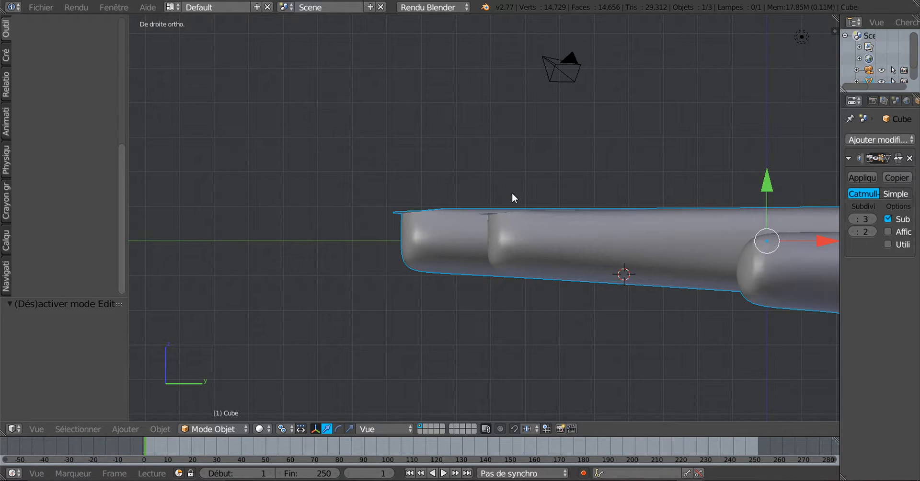
pyautogui.moveTo(511, 197)
pyautogui.mouseDown(button='middle')
pyautogui.moveTo(560, 252)
pyautogui.moveTo(651, 301)
pyautogui.moveTo(672, 290)
pyautogui.moveTo(662, 301)
pyautogui.moveTo(668, 304)
pyautogui.mouseUp(button='middle')
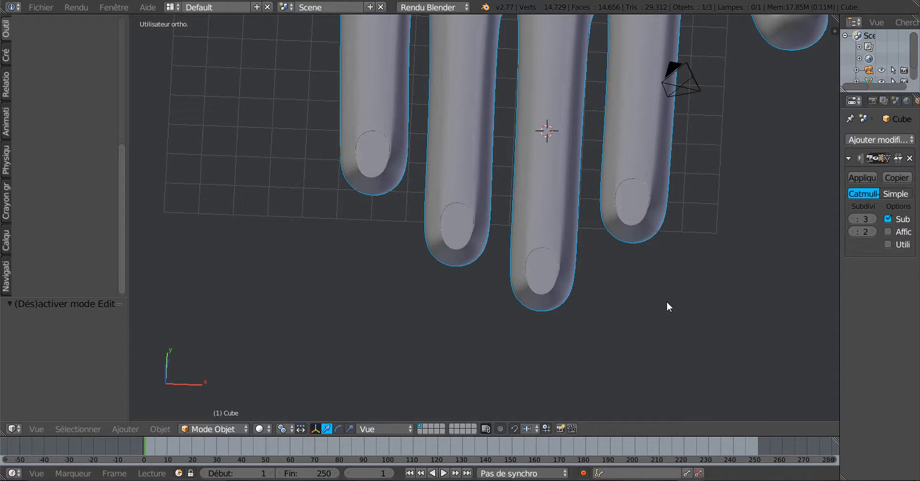
pyautogui.press('KP_7')
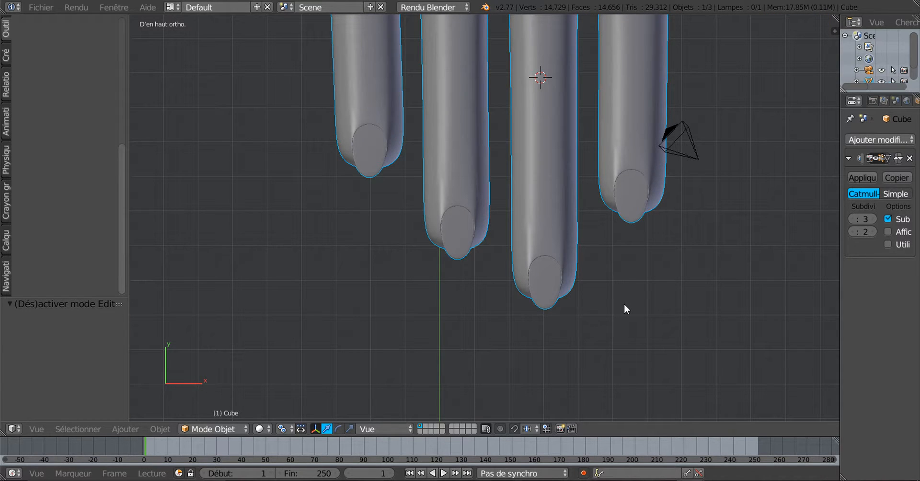
pyautogui.press('z')
pyautogui.press('z')
pyautogui.press('Tab')
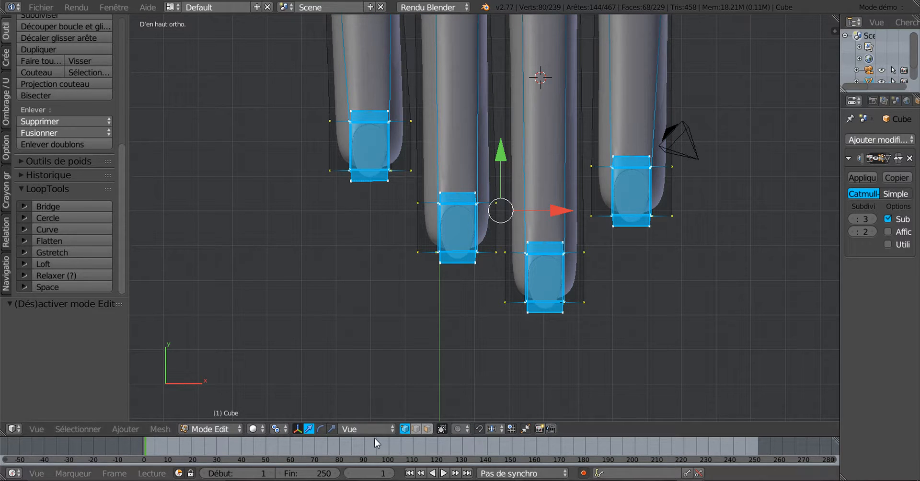
pyautogui.moveTo(564, 210); pyautogui.dragTo(604, 216)
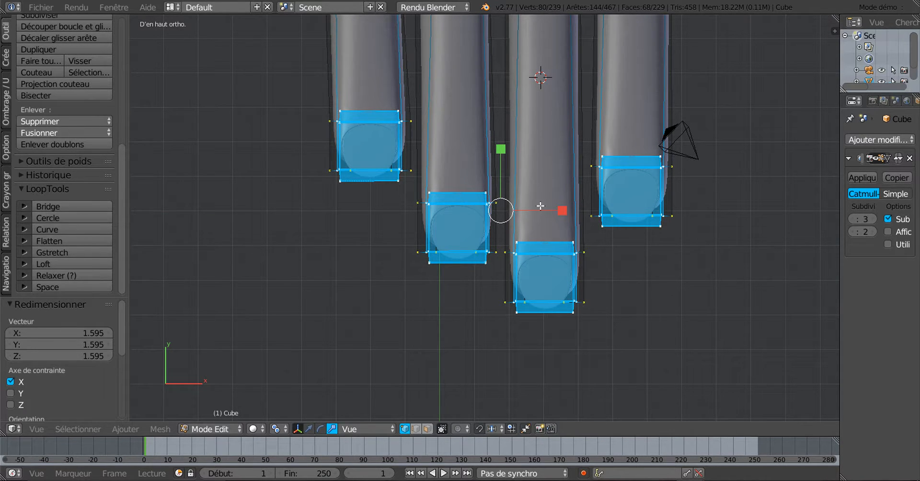
pyautogui.scroll(-1, 616, 285)
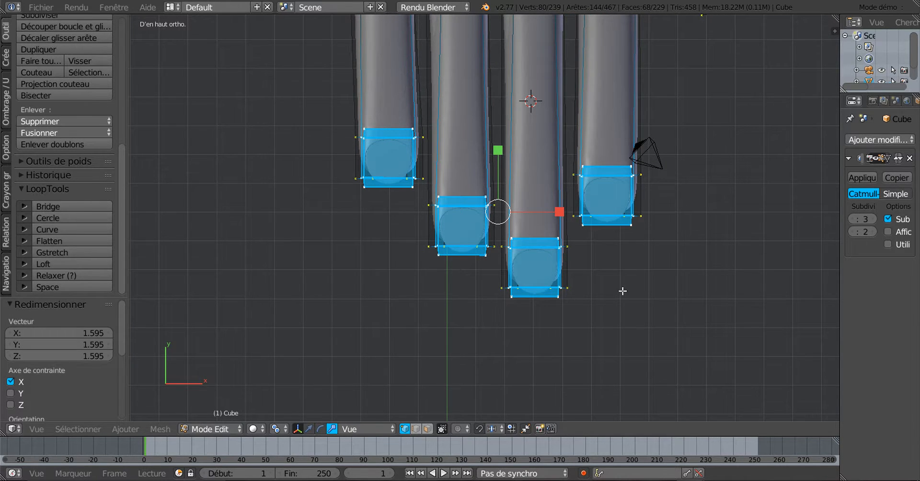
pyautogui.scroll(-2, 589, 256)
pyautogui.moveTo(590, 290); pyautogui.dragTo(583, 244, button='middle')
# Inspect the wider nails in Object Mode from the top, then return to Edit Mode
pyautogui.press('Tab')
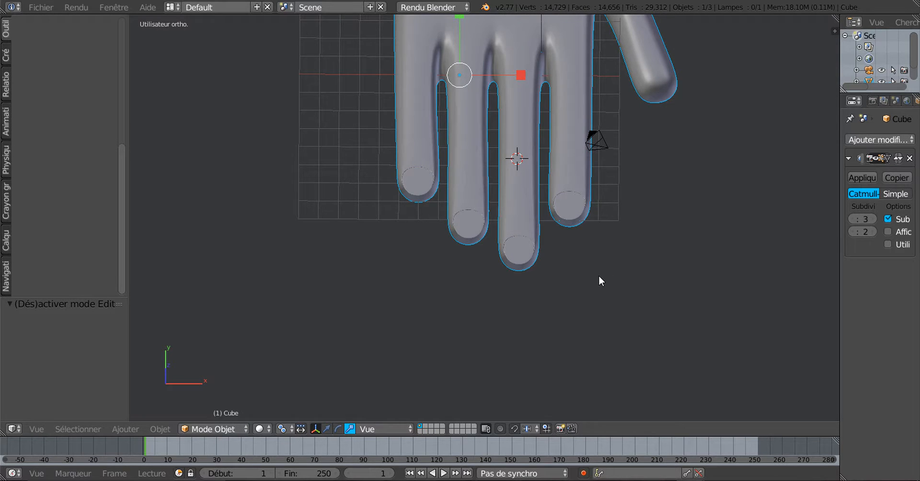
pyautogui.scroll(4, 599, 276)
pyautogui.moveTo(599, 260); pyautogui.dragTo(598, 292, button='middle')
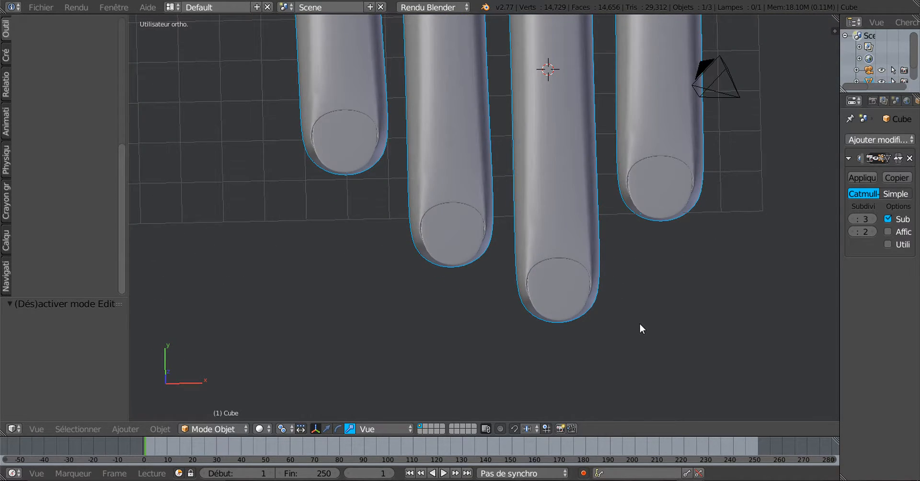
pyautogui.press('KP_7')
pyautogui.scroll(-3, 640, 323)
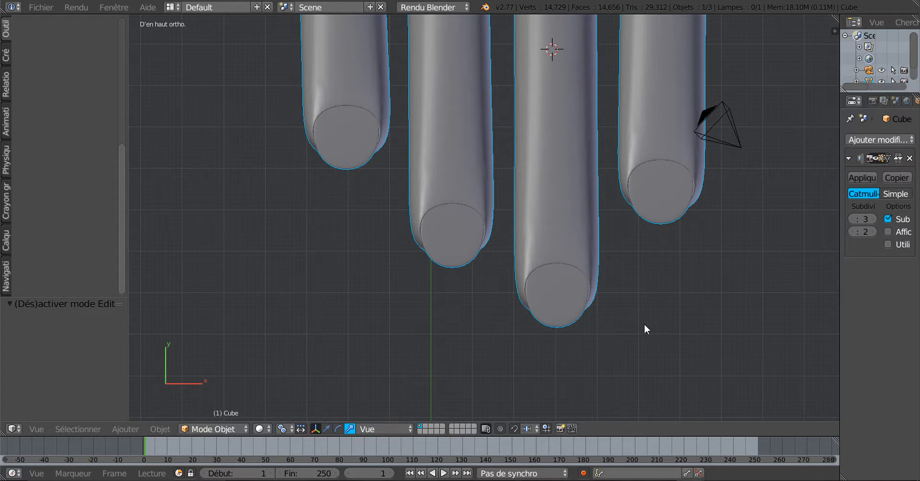
pyautogui.press('z')
pyautogui.press('z')
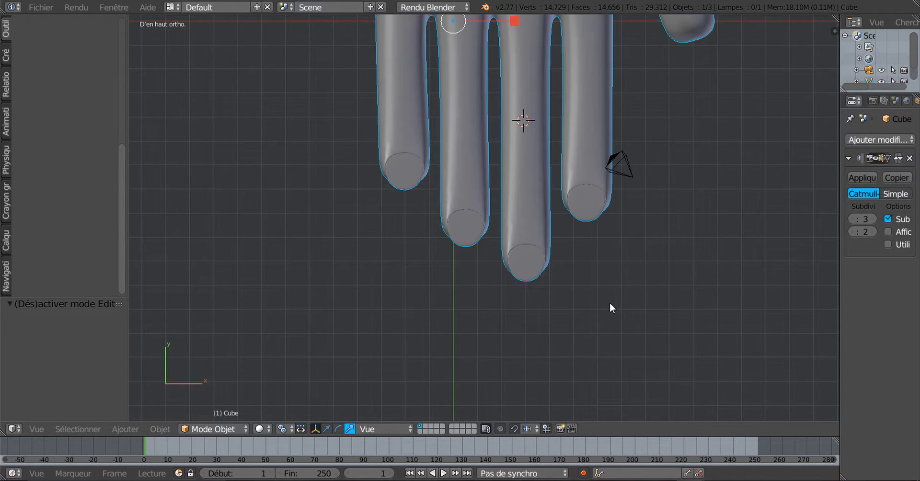
pyautogui.press('Tab')
pyautogui.press('z')
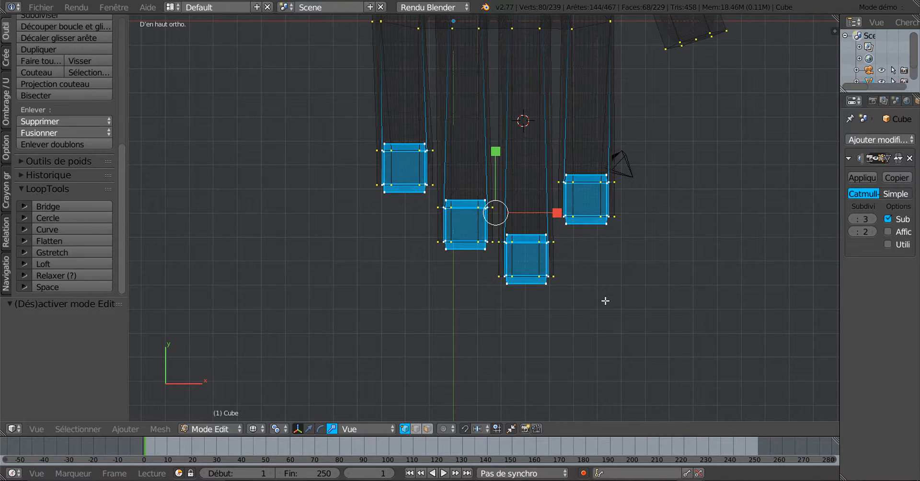
# Circle-select the finger edges around each nail, adding them to the selected nail faces
pyautogui.scroll(-2, 607, 302)
pyautogui.press('c')
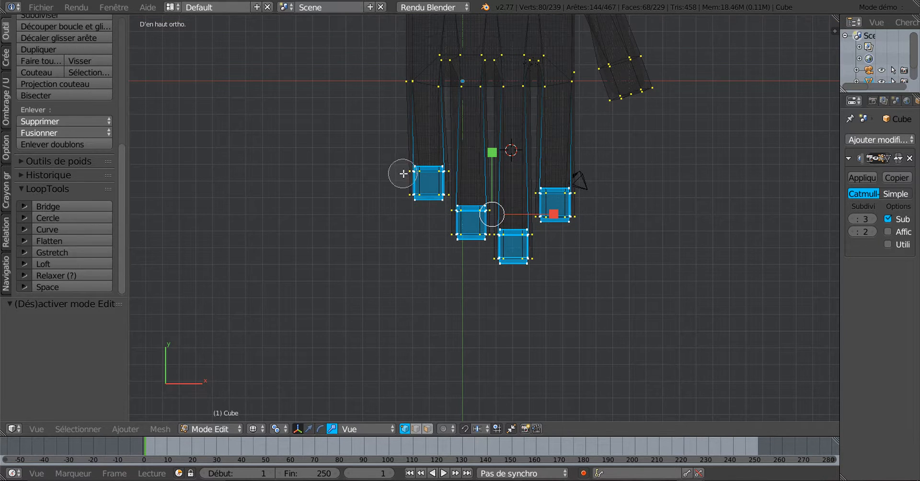
pyautogui.moveTo(415, 185)
pyautogui.mouseDown()
pyautogui.moveTo(584, 206)
pyautogui.moveTo(506, 239)
pyautogui.moveTo(488, 207)
pyautogui.mouseUp()
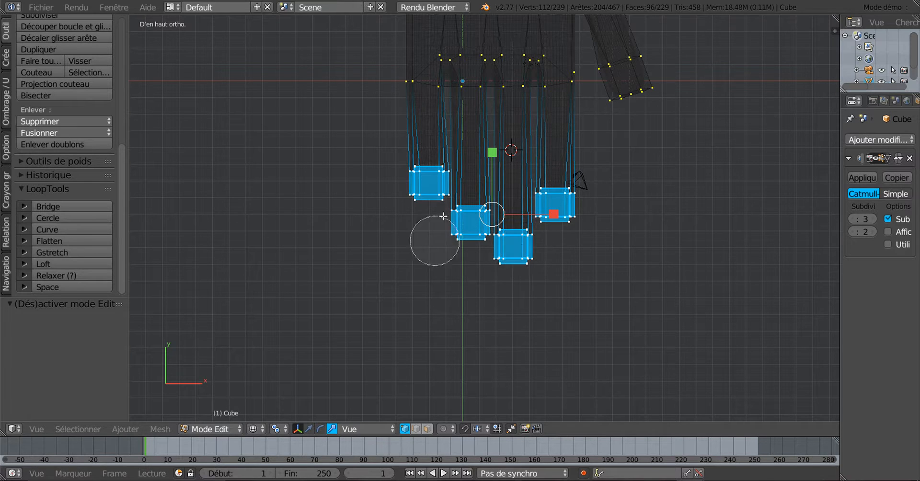
pyautogui.press('Escape')
pyautogui.scroll(2, 576, 270)
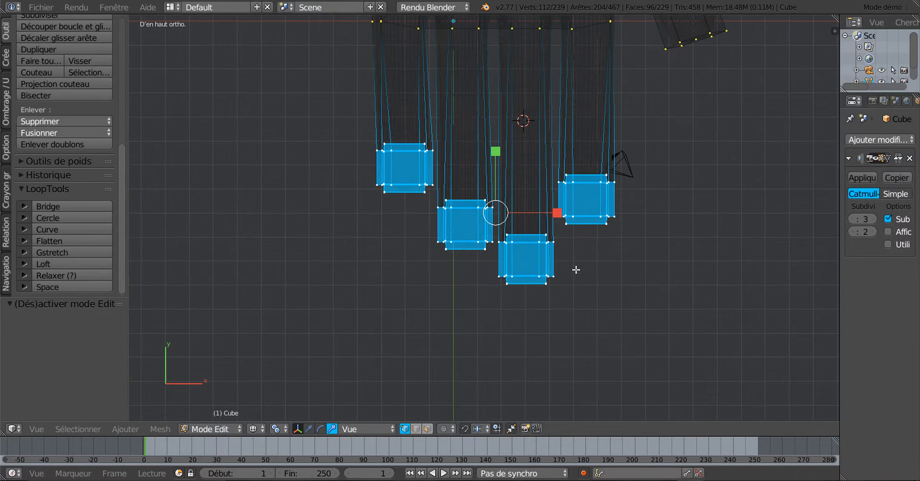
# Scale the selected nail geometry down to 0.925, then narrow it along X
pyautogui.press('s')
pyautogui.click(603, 321)
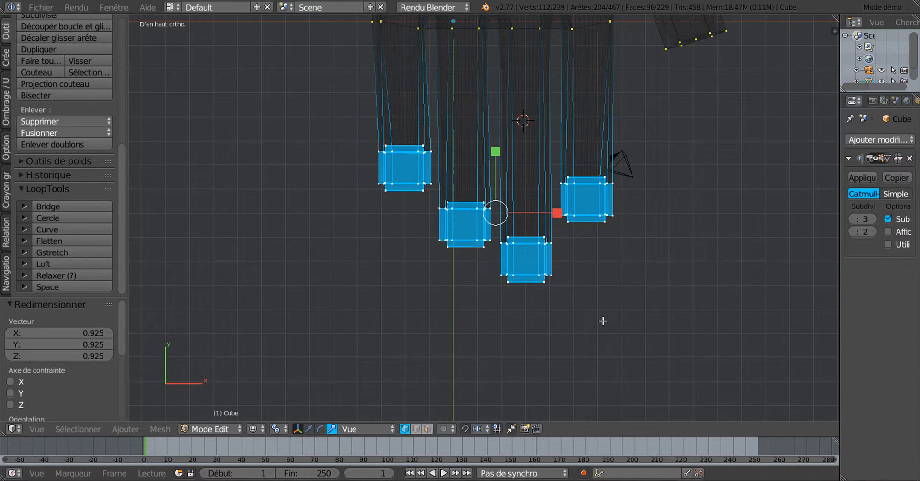
pyautogui.press('z')
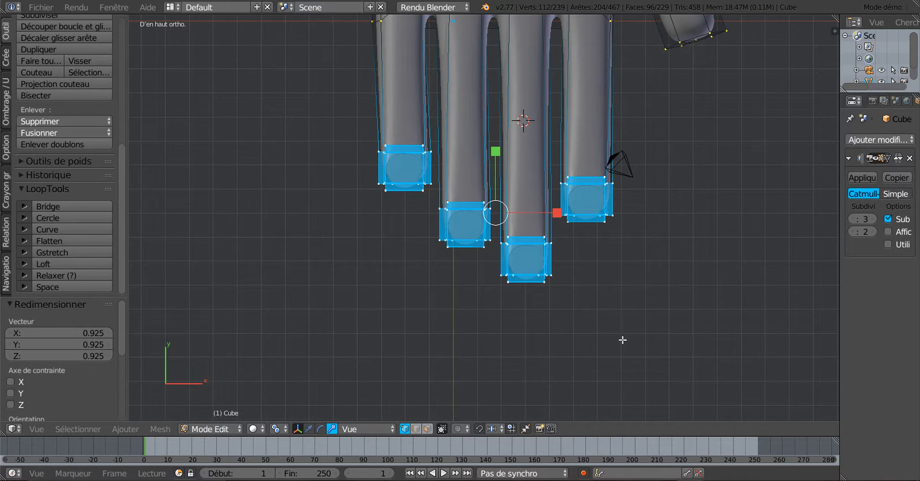
pyautogui.press('s')
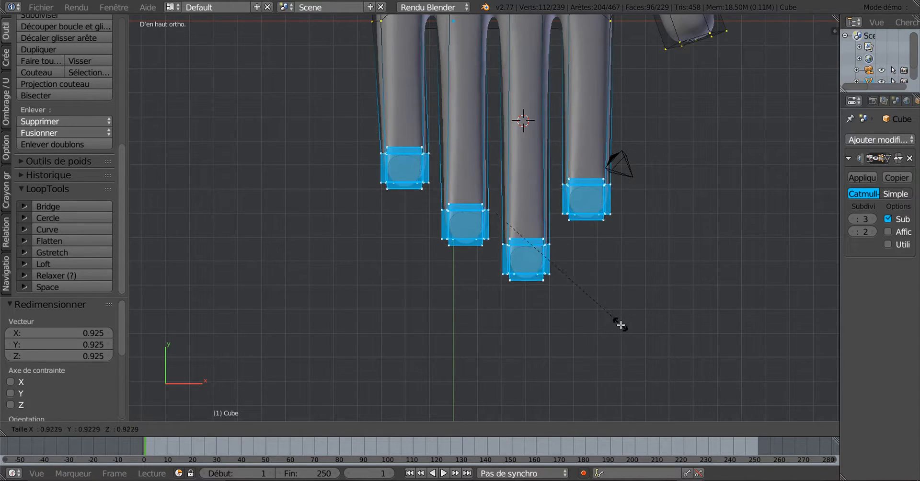
pyautogui.click(617, 316)
# Preview the smoothed hand from several angles in Object Mode, then return to Edit Mode
pyautogui.moveTo(617, 314); pyautogui.dragTo(510, 224, button='middle')
pyautogui.press('Tab')
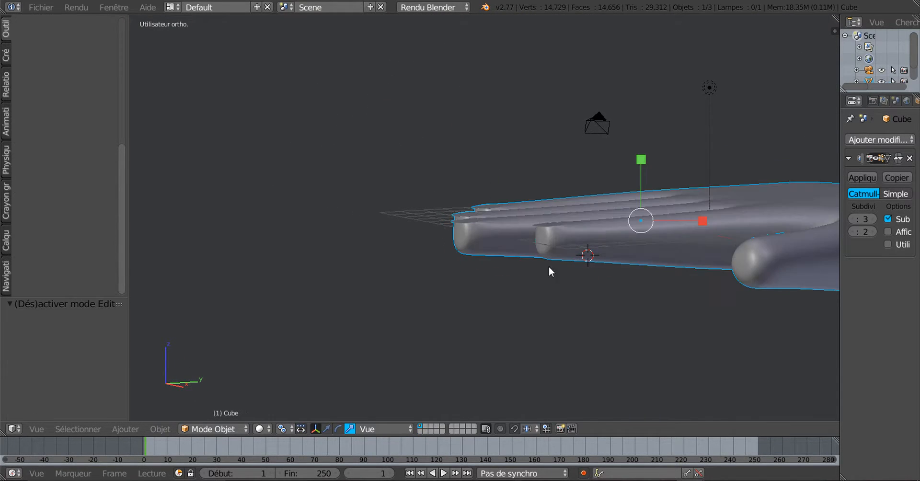
pyautogui.moveTo(549, 269); pyautogui.dragTo(628, 302, button='middle')
pyautogui.press('Tab')
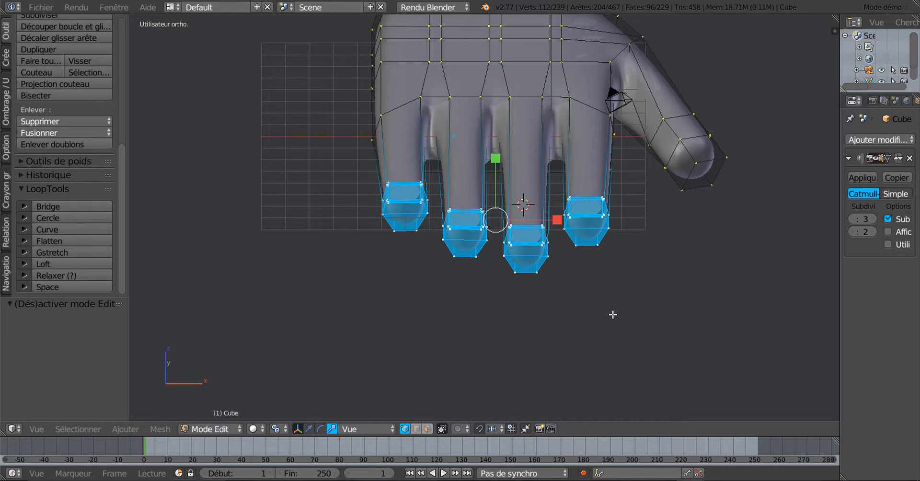
pyautogui.press('Tab')
pyautogui.moveTo(626, 323); pyautogui.dragTo(472, 321, button='middle')
pyautogui.press('Tab')
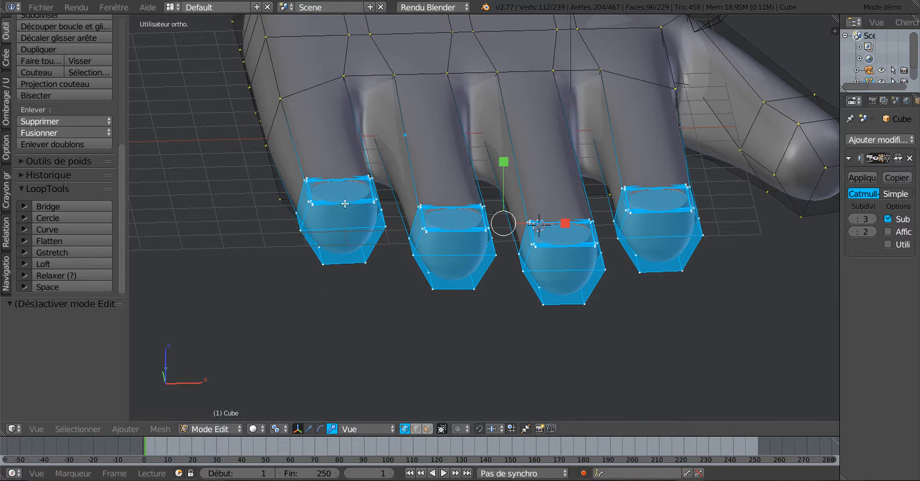
# Place a lengthwise loop cut through the first fingertip and its nail
pyautogui.moveTo(342, 233); pyautogui.dragTo(345, 224, button='middle')
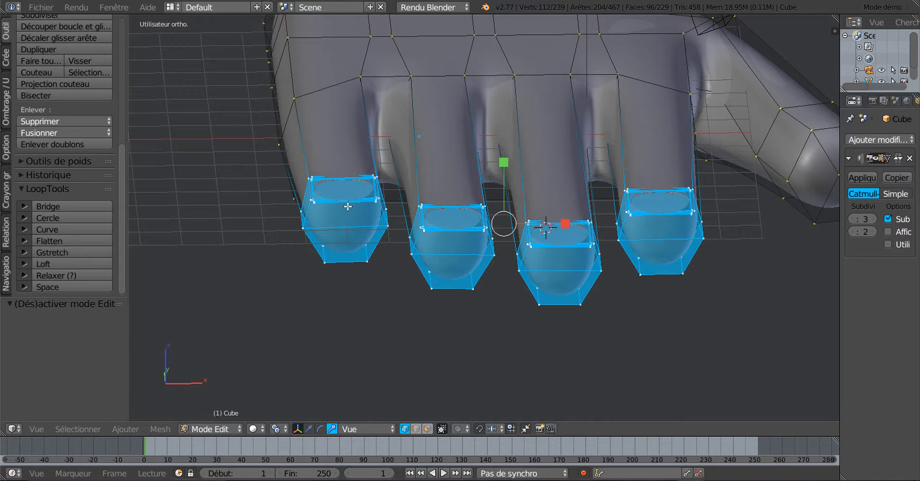
pyautogui.hotkey('ctrl', 'r')
pyautogui.click(348, 206)
# Cut lengthwise edge loops through all four fingertips and nails
pyautogui.click(364, 208)
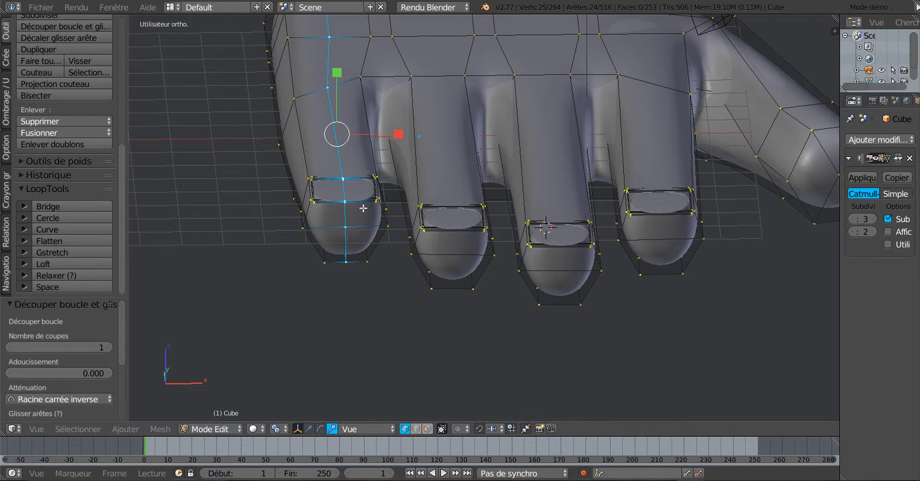
pyautogui.hotkey('ctrl', 'r')
pyautogui.click(460, 229)
pyautogui.click(460, 228)
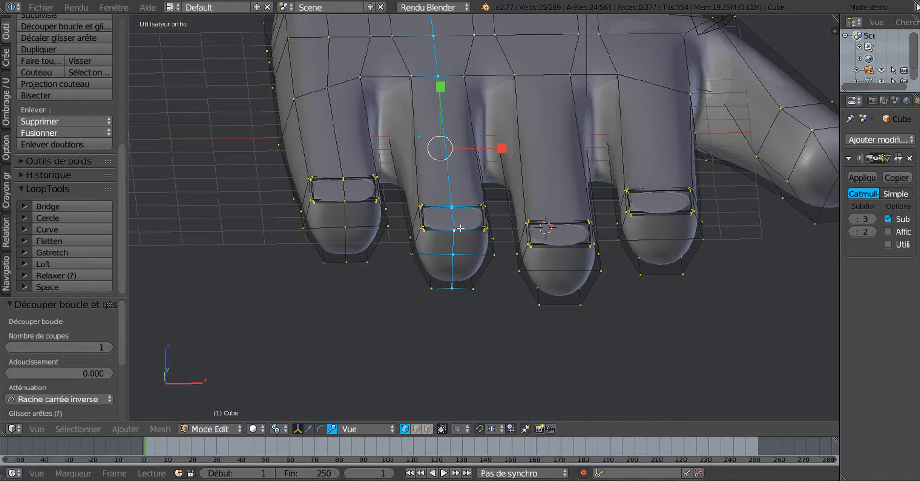
pyautogui.hotkey('ctrl', 'r')
pyautogui.click(570, 241)
pyautogui.click(569, 241)
pyautogui.hotkey('ctrl', 'r')
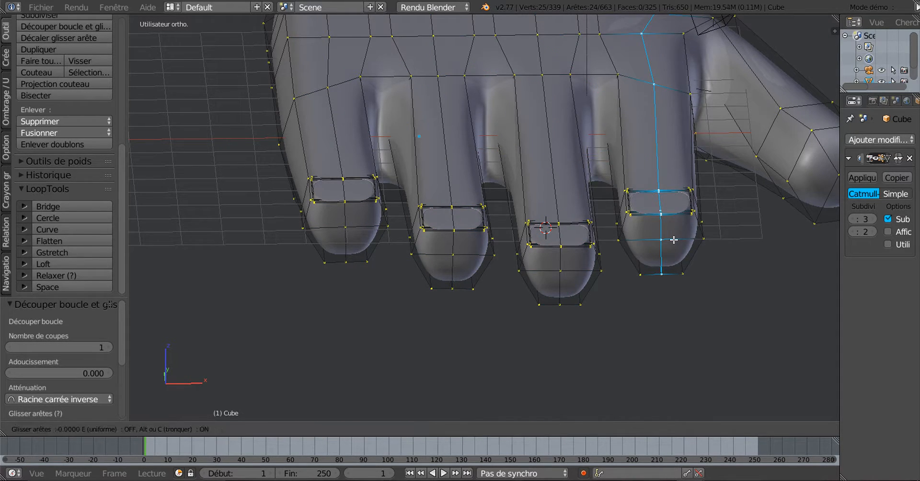
pyautogui.click(674, 239)
pyautogui.click(675, 240)
# In wireframe, circle-select the centre vertices of the four nail loops
pyautogui.moveTo(691, 269); pyautogui.dragTo(700, 296, button='middle')
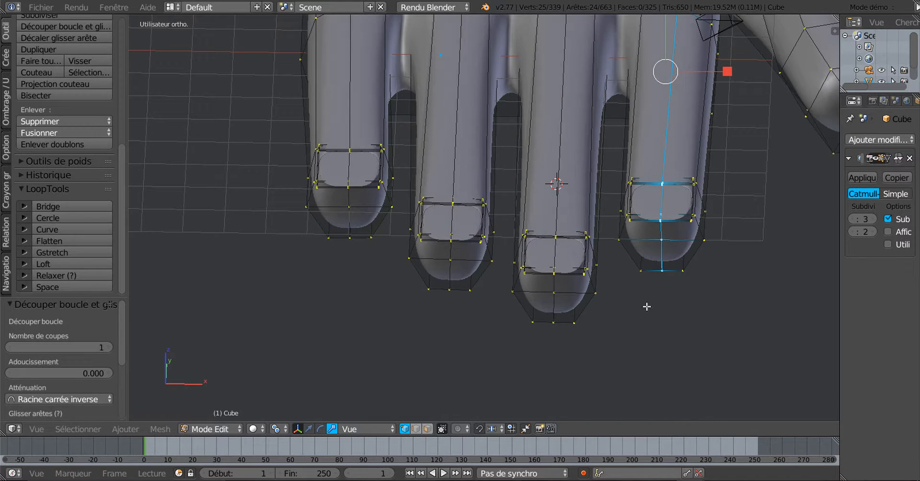
pyautogui.press('z')
pyautogui.moveTo(595, 309)
pyautogui.mouseDown(button='middle')
pyautogui.moveTo(595, 300)
pyautogui.moveTo(615, 326)
pyautogui.mouseUp(button='middle')
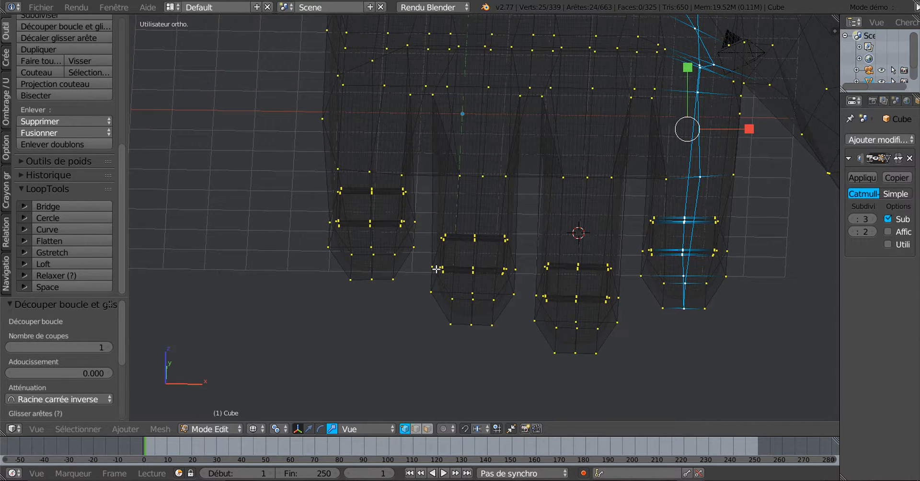
pyautogui.moveTo(393, 253); pyautogui.dragTo(390, 251, button='middle')
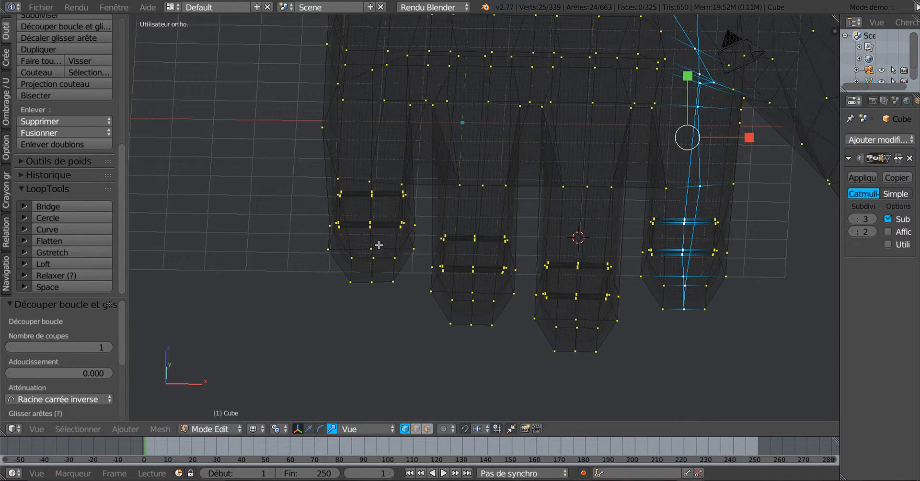
pyautogui.press('a')
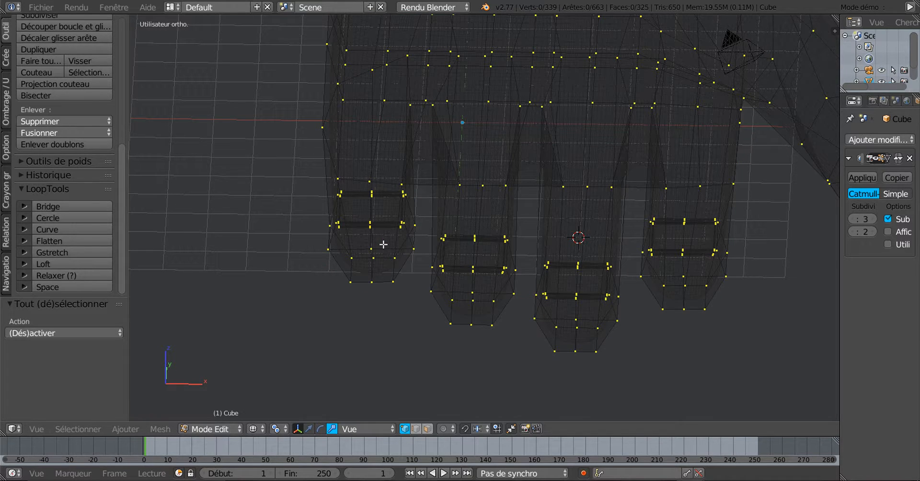
pyautogui.press('c')
pyautogui.scroll(3, 374, 228)
pyautogui.click(372, 224)
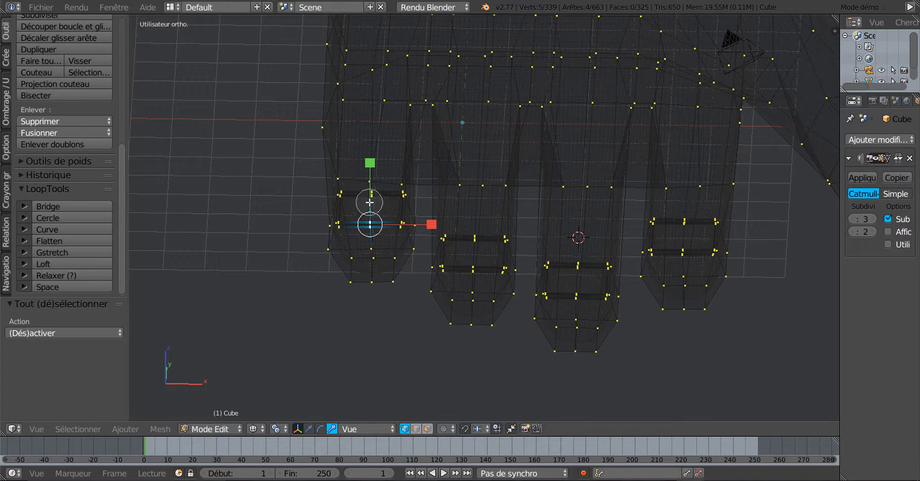
pyautogui.moveTo(369, 203)
pyautogui.mouseDown()
pyautogui.moveTo(469, 267)
pyautogui.moveTo(470, 242)
pyautogui.moveTo(576, 292)
pyautogui.moveTo(580, 275)
pyautogui.moveTo(685, 248)
pyautogui.moveTo(684, 235)
pyautogui.mouseUp()
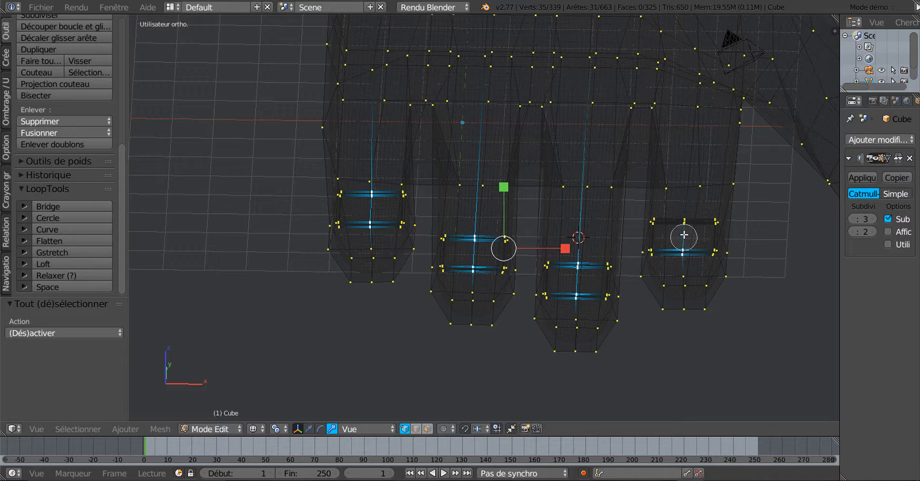
pyautogui.click(685, 222)
pyautogui.press('Escape')
# Move the selected nail-loop centres along Y with the translate gizmo
pyautogui.moveTo(462, 338)
pyautogui.mouseDown(button='middle')
pyautogui.moveTo(548, 338)
pyautogui.moveTo(580, 318)
pyautogui.moveTo(576, 336)
pyautogui.moveTo(583, 312)
pyautogui.mouseUp(button='middle')
pyautogui.press('z')
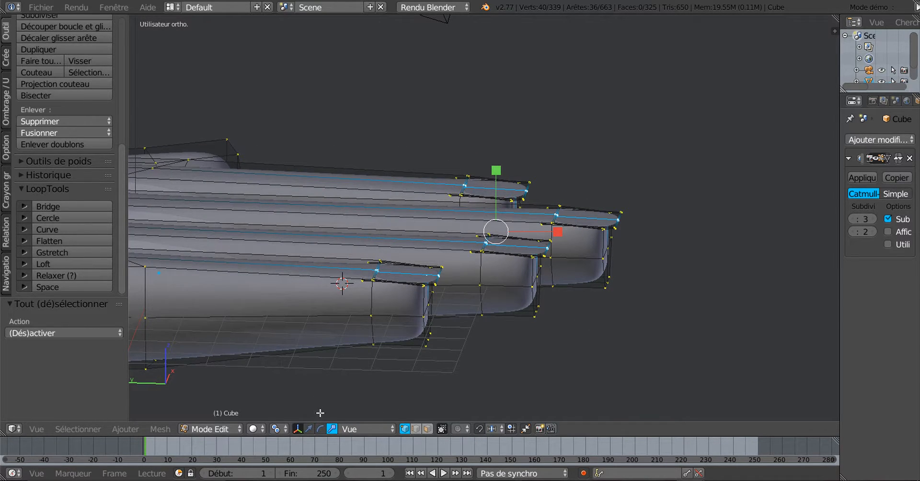
pyautogui.click(309, 429)
pyautogui.moveTo(496, 184); pyautogui.dragTo(497, 162)
# Preview the curved nails in Object Mode from several angles
pyautogui.moveTo(547, 223); pyautogui.dragTo(412, 202, button='middle')
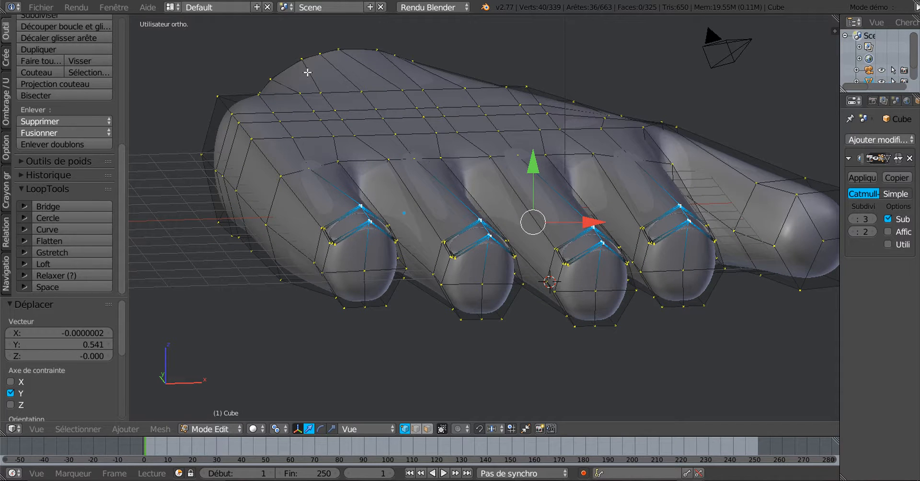
pyautogui.moveTo(547, 182); pyautogui.dragTo(542, 181, button='middle')
pyautogui.press('Tab')
pyautogui.moveTo(573, 209); pyautogui.dragTo(579, 183, button='middle')
pyautogui.moveTo(629, 254); pyautogui.dragTo(780, 217, button='middle')
pyautogui.scroll(-4, 695, 217)
pyautogui.moveTo(651, 225); pyautogui.dragTo(653, 259, button='middle')
pyautogui.scroll(5, 654, 259)
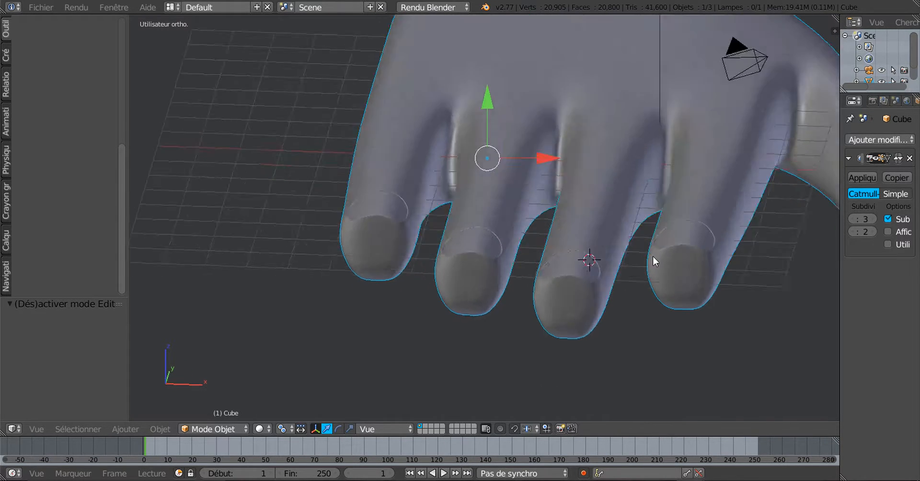
pyautogui.moveTo(635, 303); pyautogui.dragTo(639, 322, button='middle')
# In wireframe, deselect the lower nail loops, keeping only the upper loops selected
pyautogui.press('Tab')
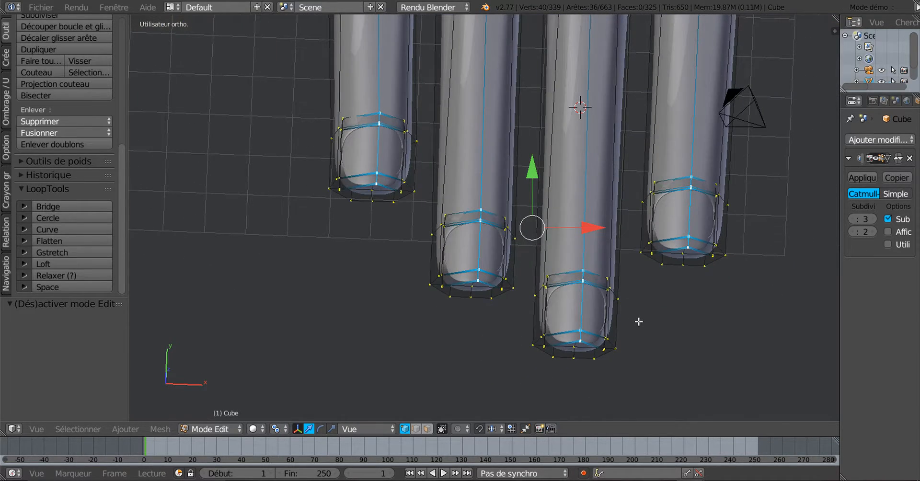
pyautogui.press('z')
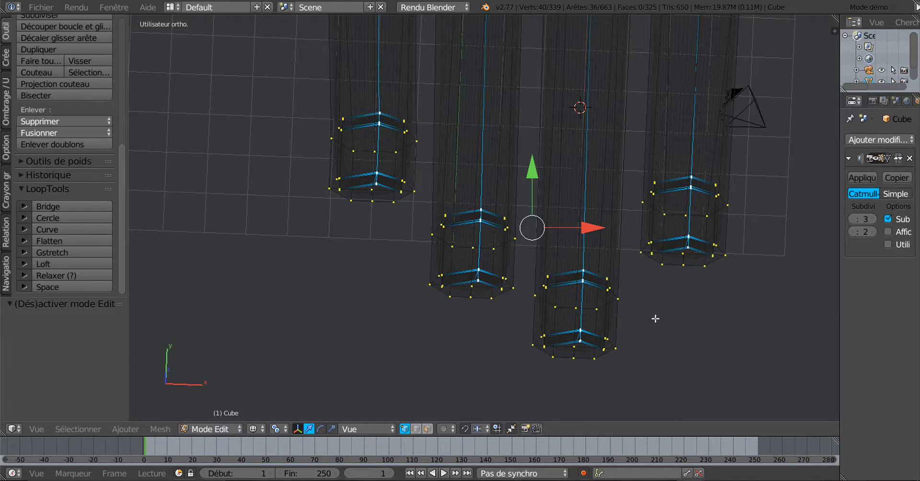
pyautogui.press('c')
pyautogui.scroll(-3, 684, 251)
pyautogui.moveTo(684, 251); pyautogui.dragTo(689, 249, button='middle')
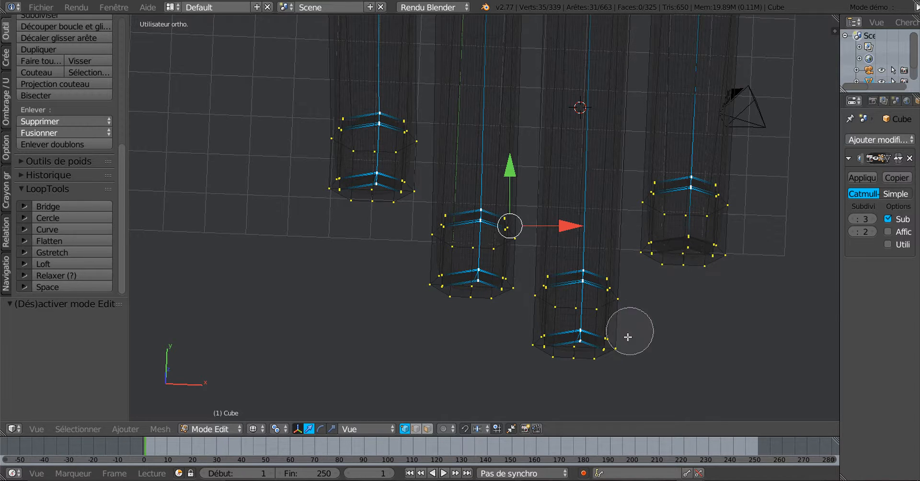
pyautogui.moveTo(628, 337)
pyautogui.mouseDown(button='middle')
pyautogui.moveTo(582, 336)
pyautogui.moveTo(479, 277)
pyautogui.moveTo(370, 189)
pyautogui.mouseUp(button='middle')
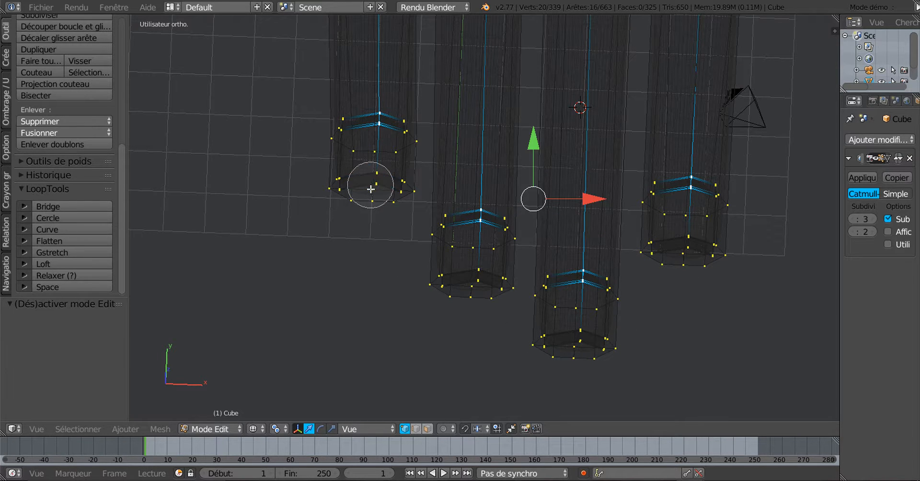
pyautogui.rightClick(371, 188)
# Slide the upper nail loops 0.15 along X
pyautogui.moveTo(665, 307); pyautogui.dragTo(580, 271, button='middle')
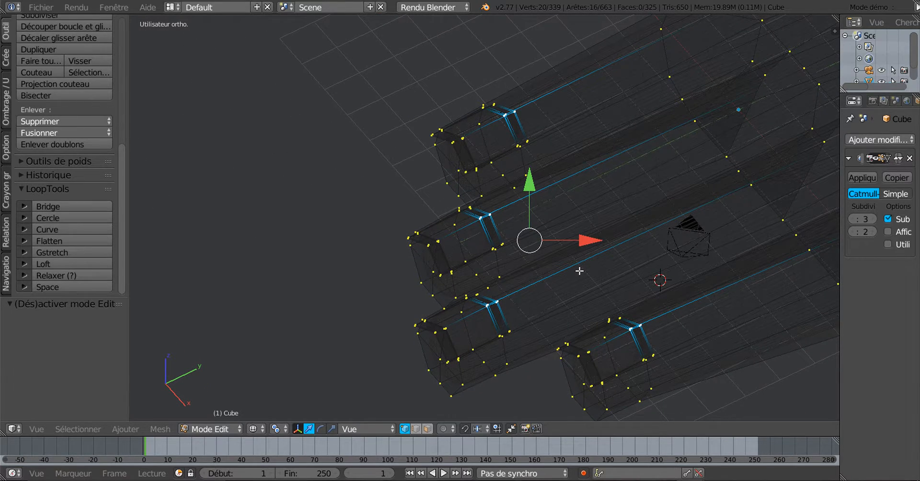
pyautogui.scroll(-1, 599, 270)
pyautogui.press('z')
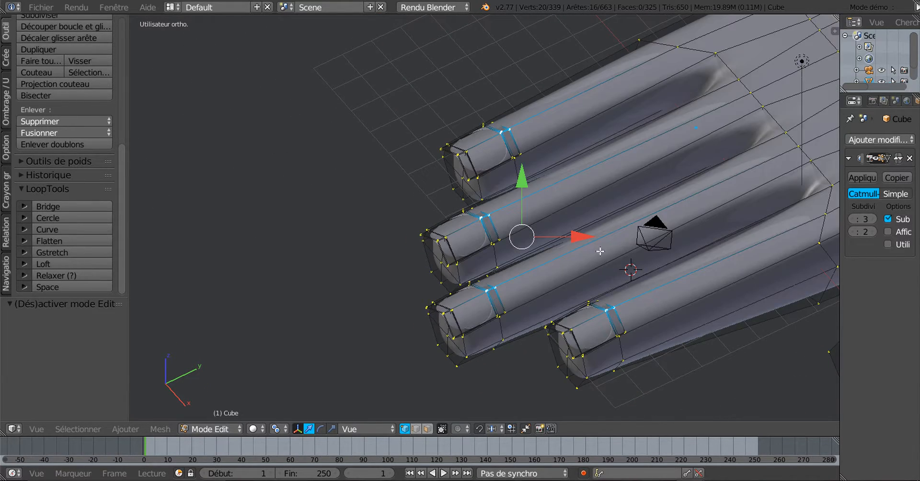
pyautogui.moveTo(572, 261); pyautogui.dragTo(532, 255, button='middle')
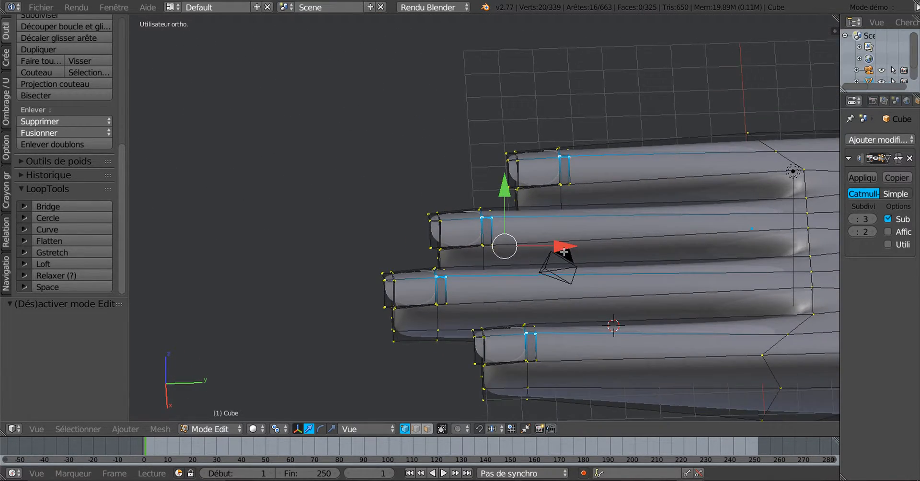
pyautogui.moveTo(564, 248); pyautogui.dragTo(569, 250)
pyautogui.moveTo(582, 264); pyautogui.dragTo(590, 320, button='middle')
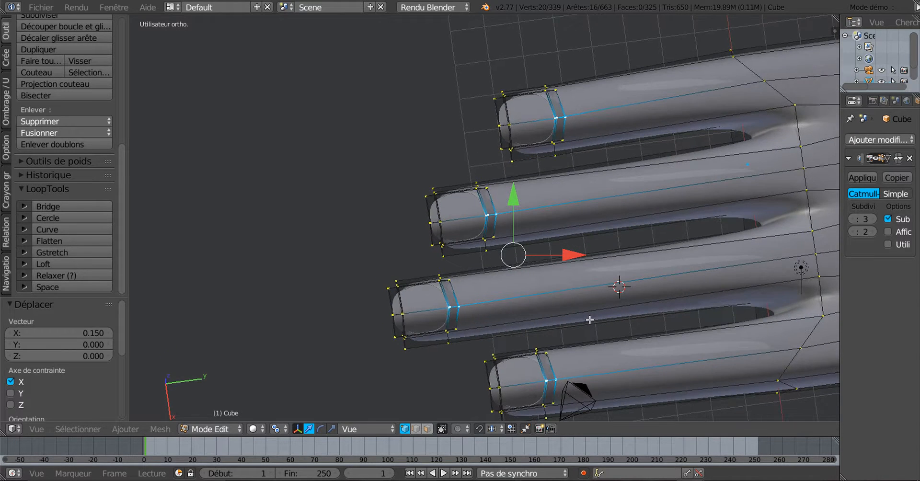
# From top view, push the loop centres along Y into pointed chevrons
pyautogui.press('KP_7')
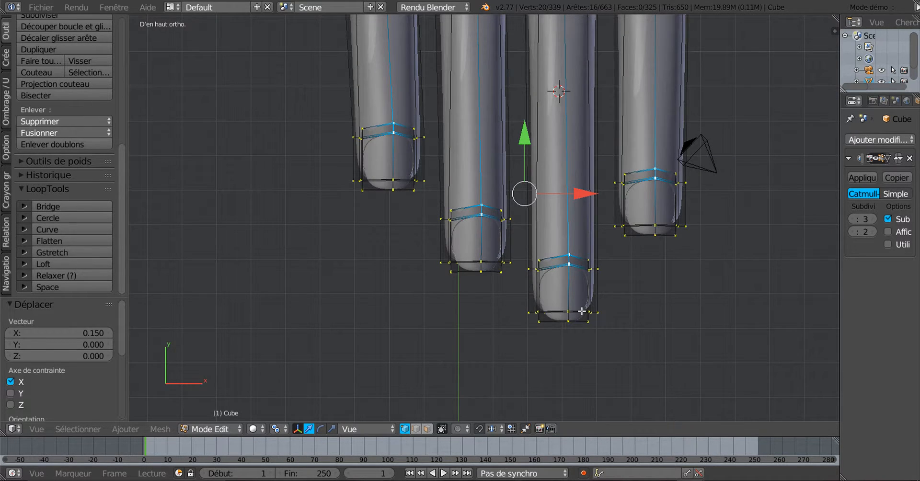
pyautogui.scroll(4, 574, 185)
pyautogui.moveTo(569, 133)
pyautogui.mouseDown()
pyautogui.moveTo(571, 97)
pyautogui.moveTo(567, 121)
pyautogui.mouseUp()
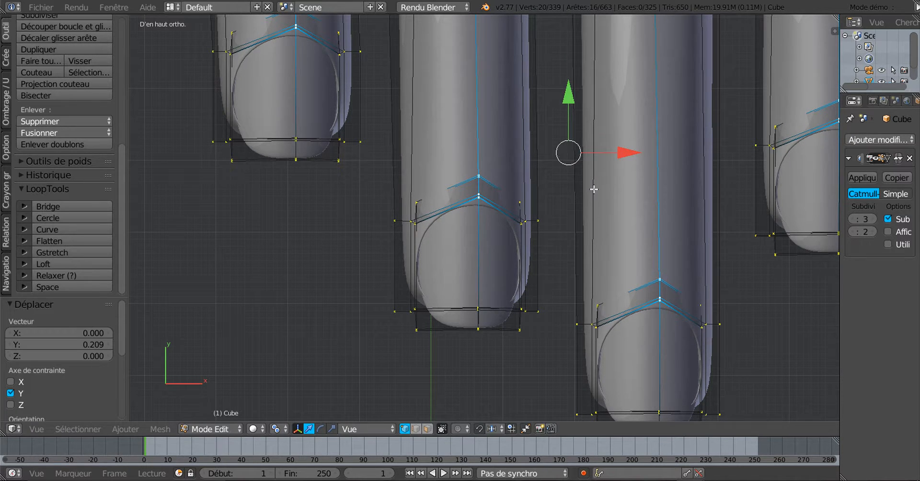
pyautogui.hotkey('ctrl', 'z')
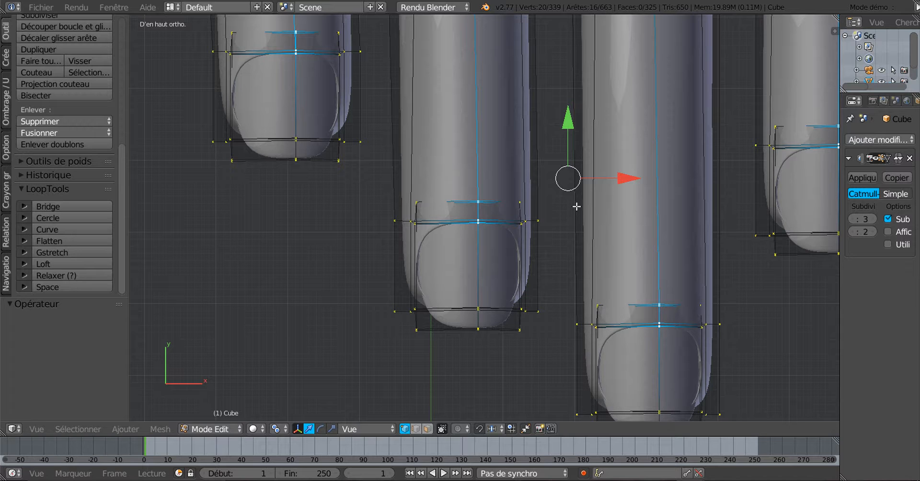
pyautogui.moveTo(571, 143); pyautogui.dragTo(572, 110)
pyautogui.scroll(-1, 576, 176)
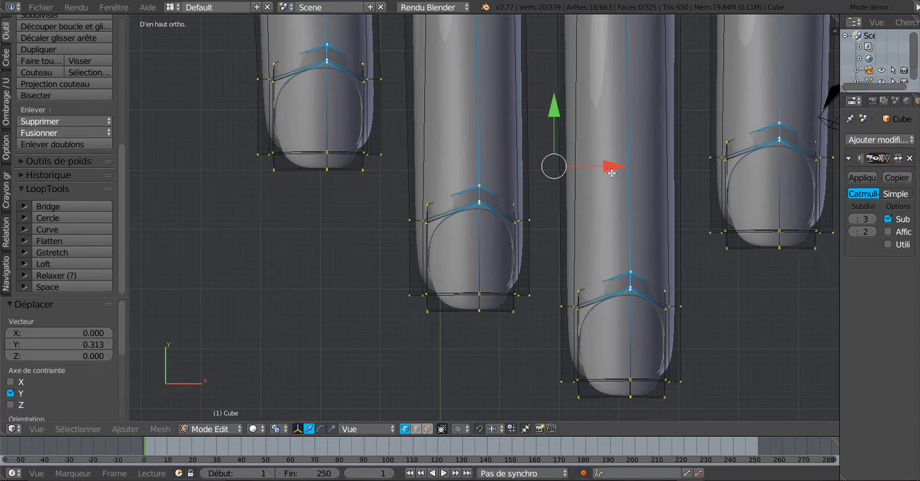
pyautogui.moveTo(555, 110)
pyautogui.mouseDown()
pyautogui.moveTo(563, 97)
pyautogui.moveTo(564, 108)
pyautogui.mouseUp()
# Preview the arched nails in Object Mode, then return to Edit Mode
pyautogui.moveTo(643, 194); pyautogui.dragTo(589, 168, button='middle')
pyautogui.press('Tab')
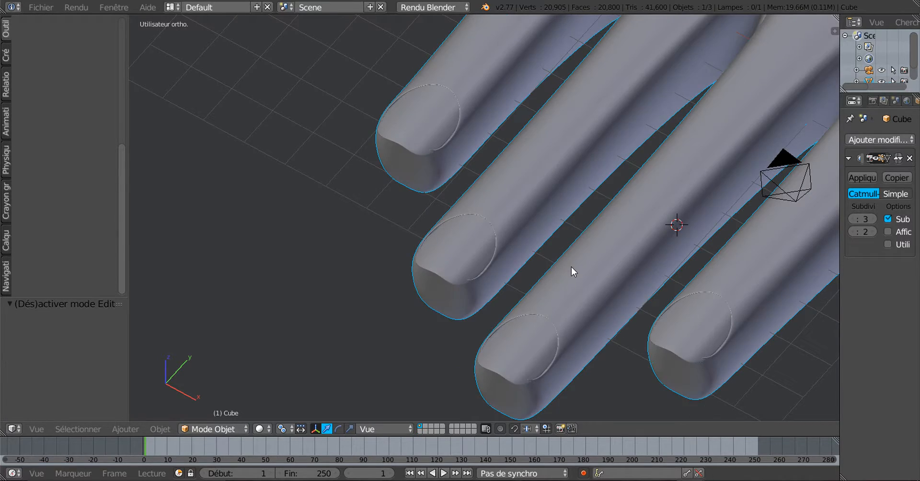
pyautogui.moveTo(574, 269); pyautogui.dragTo(637, 244, button='middle')
pyautogui.press('Tab')
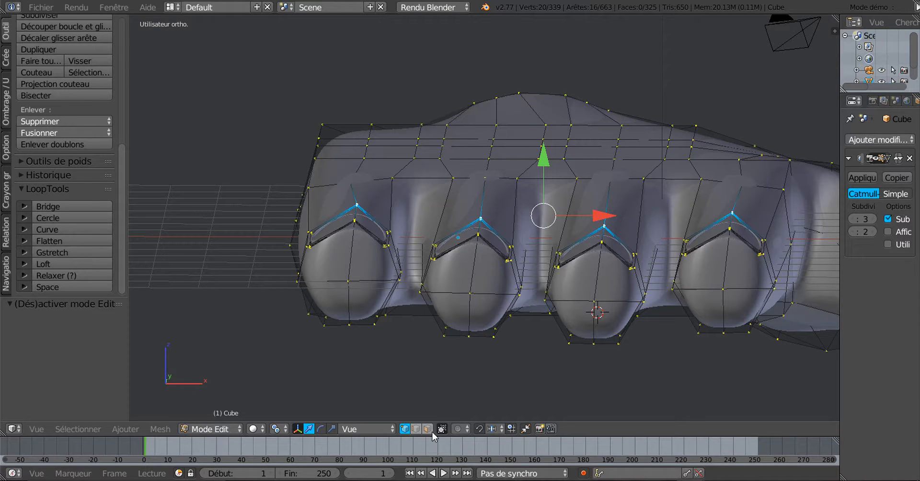
# Select the four fingertip centre edges and move them -0.254 along Y
pyautogui.click(418, 429)
pyautogui.rightClick(360, 269)
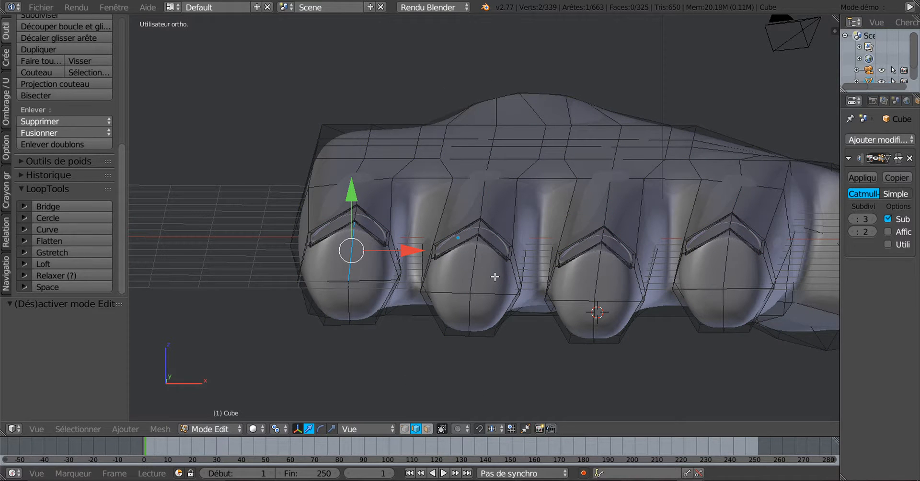
pyautogui.keyDown('shift'); pyautogui.rightClick(472, 270); pyautogui.keyUp('shift')
pyautogui.keyDown('shift'); pyautogui.rightClick(590, 278); pyautogui.keyUp('shift')
pyautogui.keyDown('shift'); pyautogui.rightClick(740, 263); pyautogui.keyUp('shift')
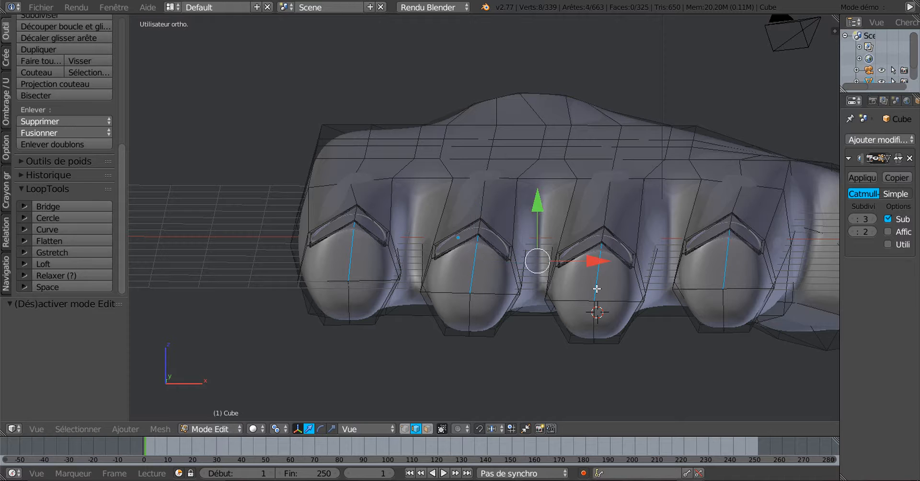
pyautogui.moveTo(535, 205); pyautogui.dragTo(541, 217)
pyautogui.scroll(3, 663, 286)
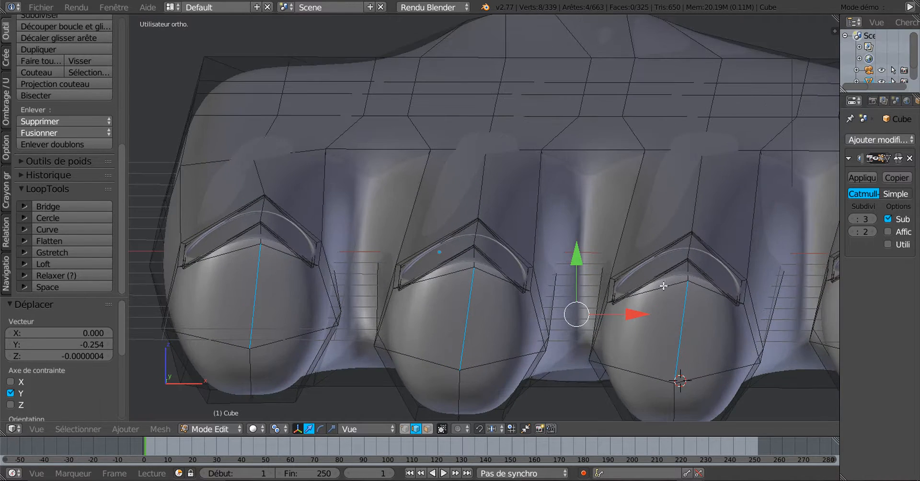
# In vertex mode, select the lower end vertex of each of the four fingertips
pyautogui.click(404, 429)
pyautogui.rightClick(247, 349)
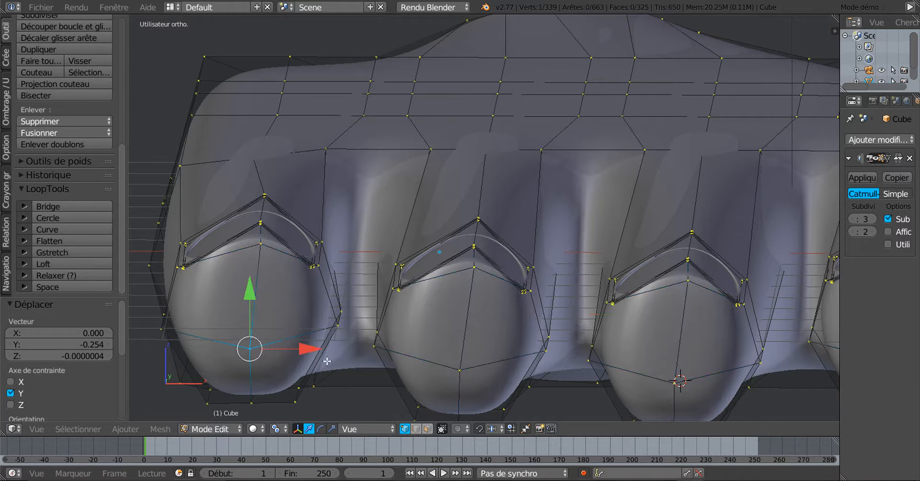
pyautogui.keyDown('shift'); pyautogui.rightClick(461, 368); pyautogui.keyUp('shift')
pyautogui.keyDown('shift'); pyautogui.rightClick(679, 380); pyautogui.keyUp('shift')
pyautogui.scroll(-3, 680, 374)
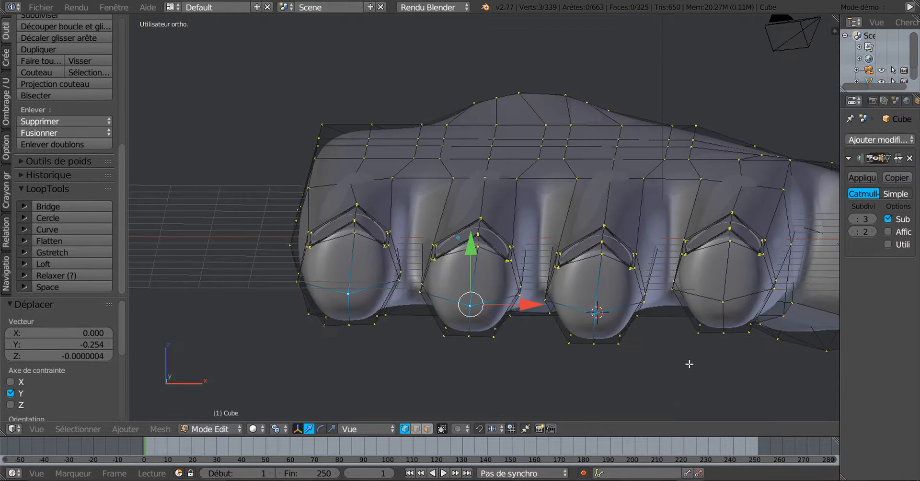
pyautogui.keyDown('shift'); pyautogui.rightClick(727, 301); pyautogui.keyUp('shift')
pyautogui.moveTo(611, 360); pyautogui.dragTo(673, 368, button='middle')
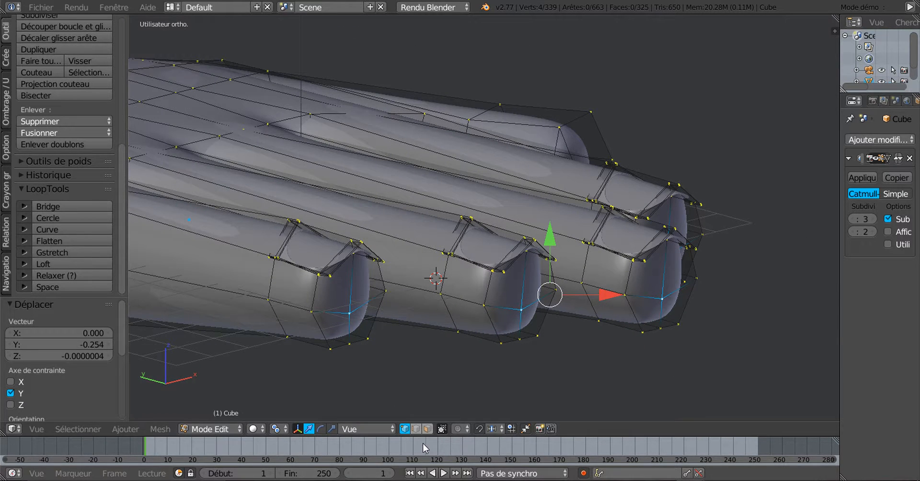
# Switch to Global orientation and move the four fingertip end vertices -1.008 along Y
pyautogui.click(368, 430)
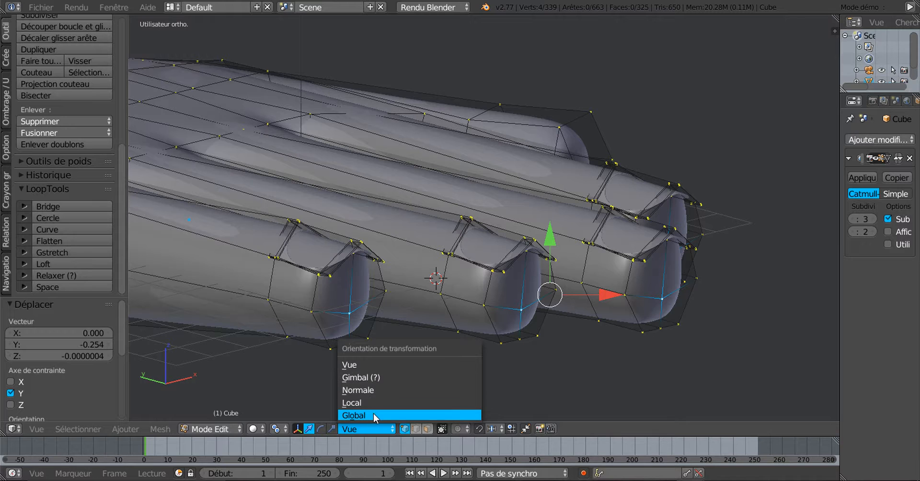
pyautogui.click(375, 417)
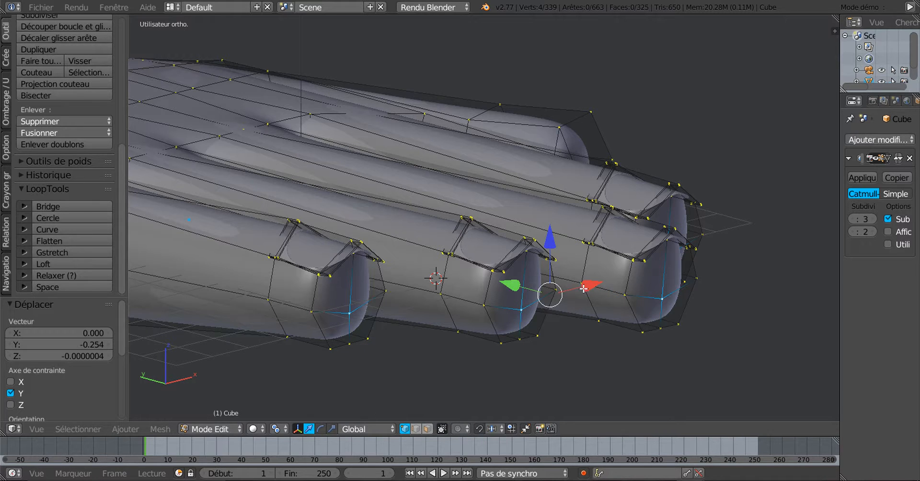
pyautogui.moveTo(509, 286); pyautogui.dragTo(548, 292)
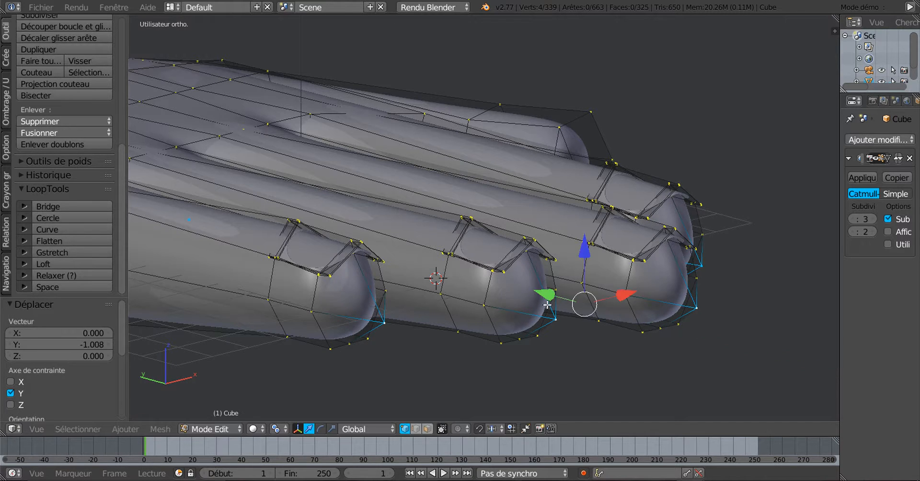
pyautogui.moveTo(553, 324); pyautogui.dragTo(532, 302, button='middle')
pyautogui.scroll(2, 462, 308)
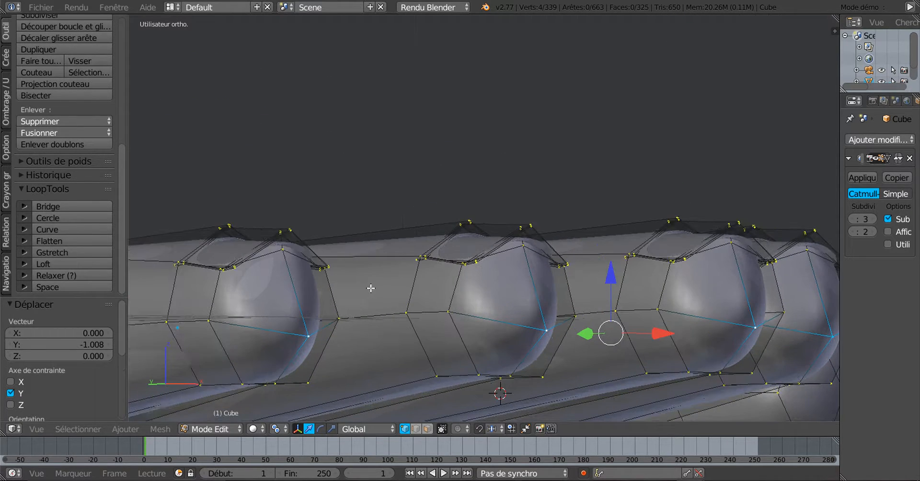
# Select the four nail-top vertices and lower them -0.056 along Z
pyautogui.rightClick(284, 258)
pyautogui.keyDown('shift'); pyautogui.rightClick(516, 254); pyautogui.keyUp('shift')
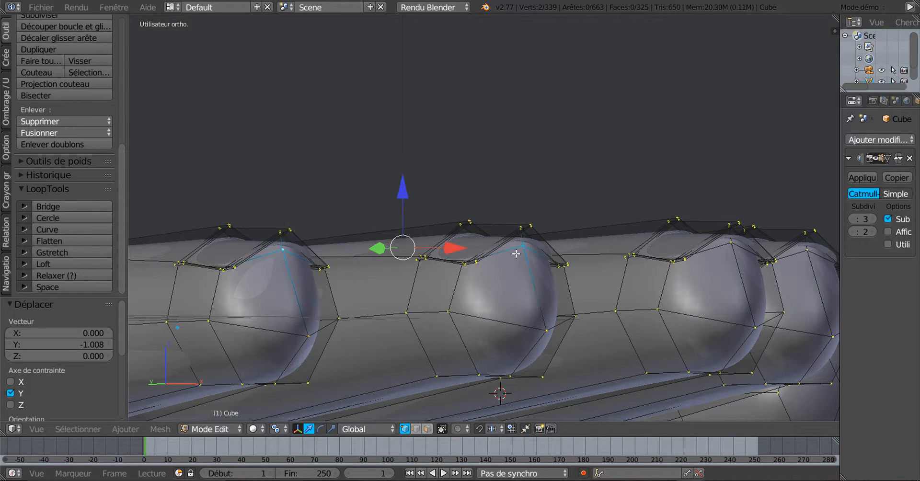
pyautogui.keyDown('shift'); pyautogui.rightClick(736, 250); pyautogui.keyUp('shift')
pyautogui.keyDown('shift'); pyautogui.rightClick(816, 254); pyautogui.keyUp('shift')
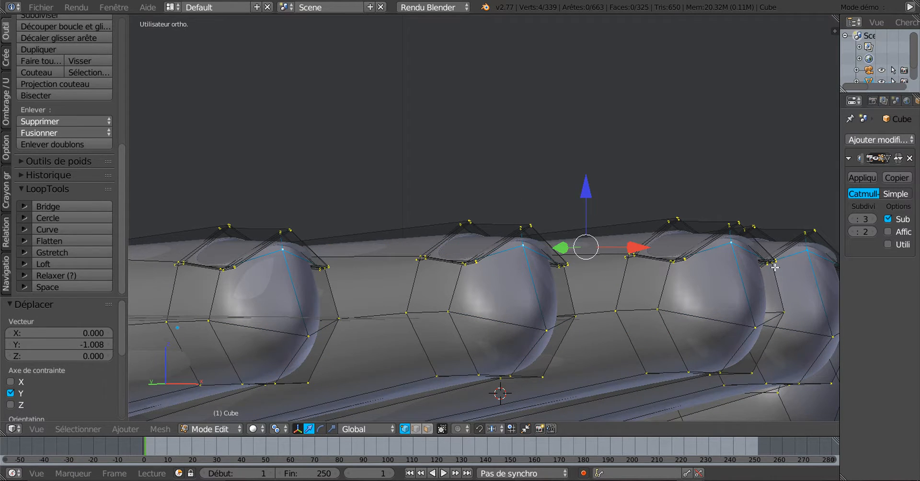
pyautogui.moveTo(776, 269); pyautogui.dragTo(699, 280, button='middle')
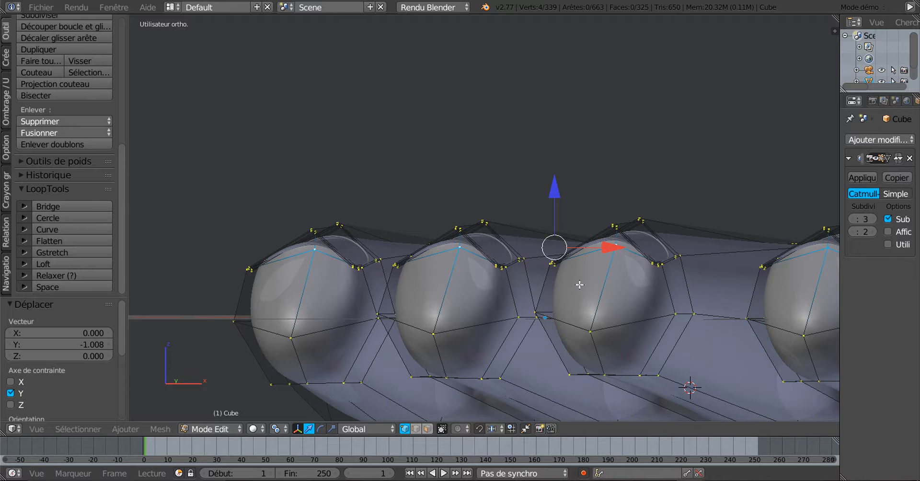
pyautogui.moveTo(580, 285); pyautogui.dragTo(668, 271, button='middle')
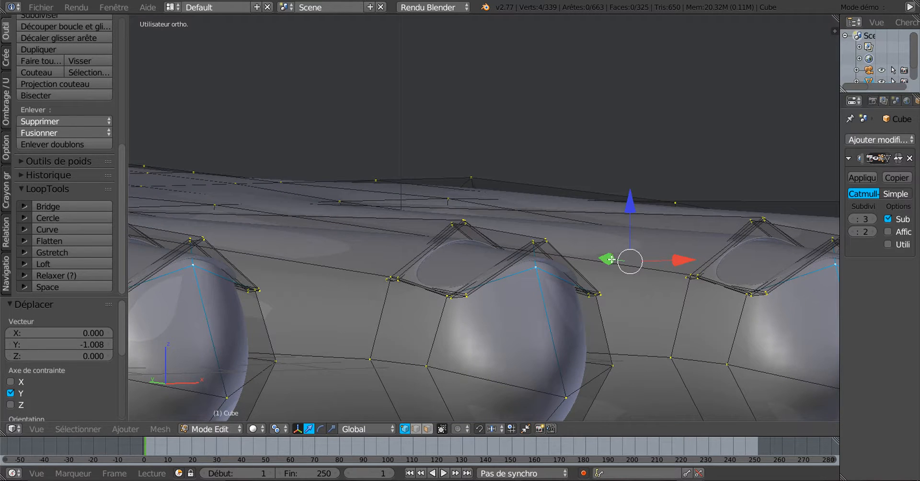
pyautogui.moveTo(612, 259); pyautogui.dragTo(617, 262)
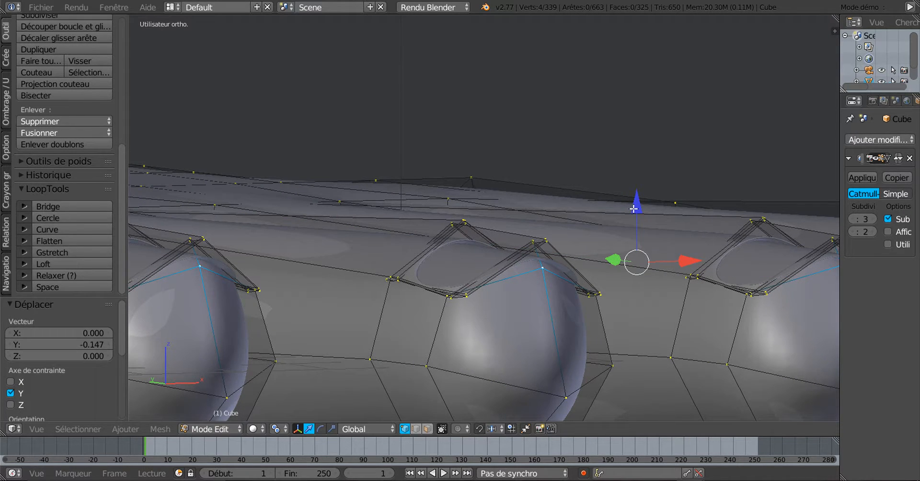
pyautogui.moveTo(634, 209); pyautogui.dragTo(635, 211)
pyautogui.moveTo(635, 211); pyautogui.dragTo(641, 285, button='middle')
# Zoom onto the left fingertip and select the nail's corner vertex
pyautogui.scroll(3, 425, 279)
pyautogui.keyDown('shift'); pyautogui.moveTo(390, 276); pyautogui.dragTo(657, 285, button='middle'); pyautogui.keyUp('shift')
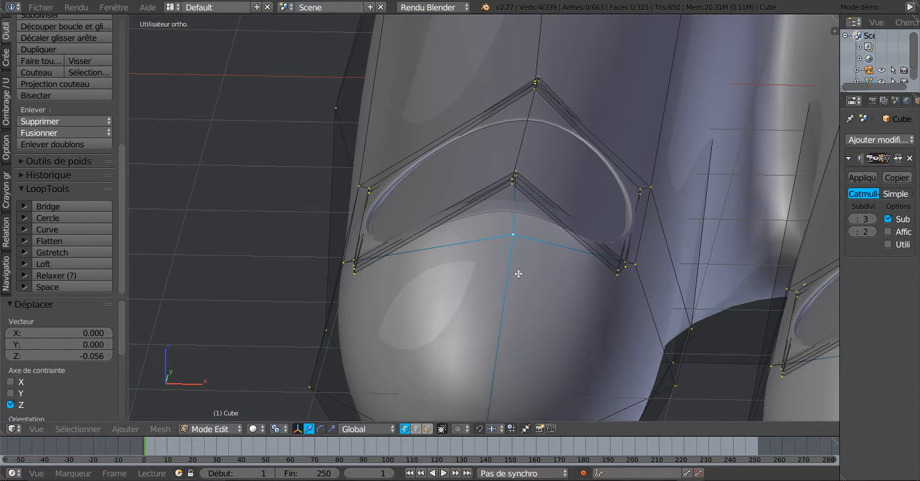
pyautogui.scroll(3, 519, 273)
pyautogui.moveTo(429, 275); pyautogui.dragTo(447, 269, button='middle')
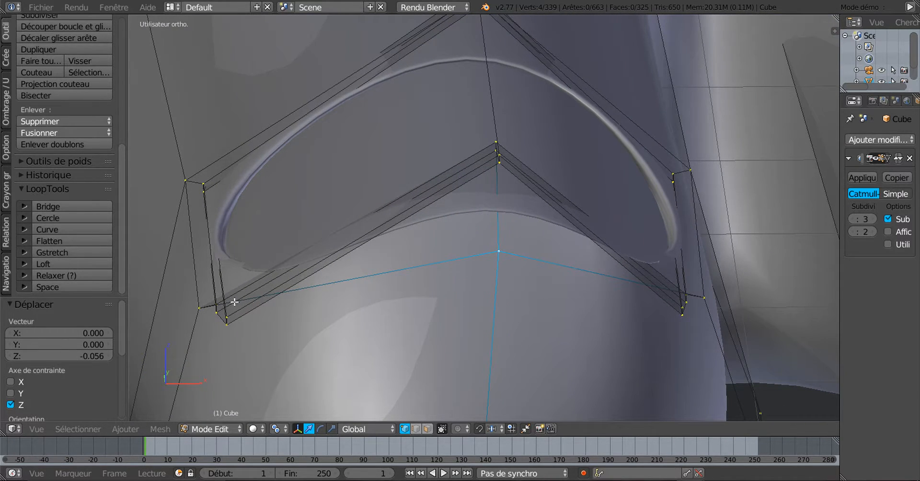
pyautogui.rightClick(200, 303)
pyautogui.keyDown('shift'); pyautogui.rightClick(494, 138); pyautogui.keyUp('shift')
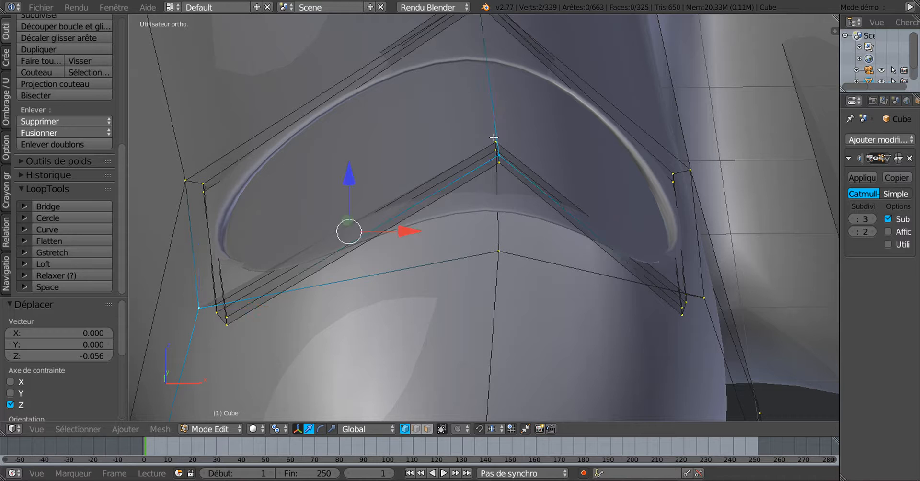
pyautogui.moveTo(601, 205); pyautogui.dragTo(640, 175, button='middle')
pyautogui.keyDown('shift'); pyautogui.rightClick(538, 156); pyautogui.keyUp('shift')
pyautogui.scroll(2, 538, 162)
pyautogui.keyDown('shift'); pyautogui.moveTo(574, 190); pyautogui.dragTo(718, 236, button='middle'); pyautogui.keyUp('shift')
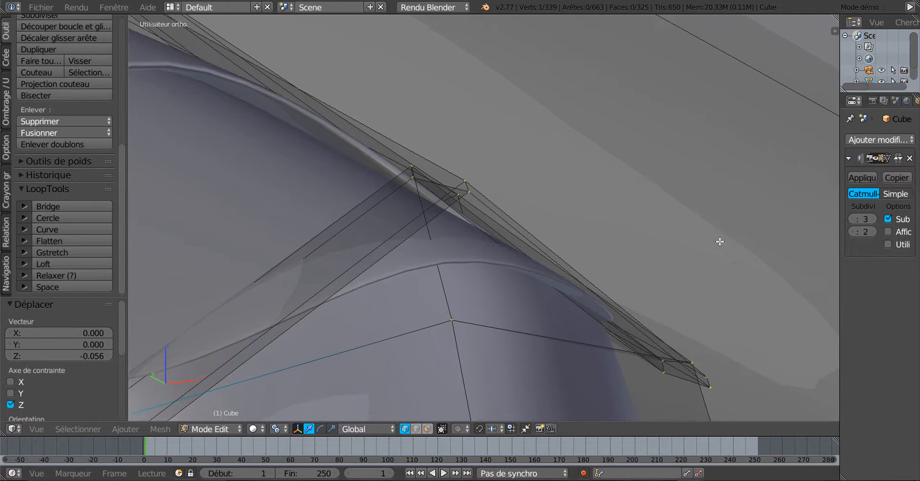
# Select three vertices along the nail rim
pyautogui.rightClick(467, 184)
pyautogui.keyDown('shift'); pyautogui.moveTo(488, 202); pyautogui.dragTo(645, 130, button='middle'); pyautogui.keyUp('shift')
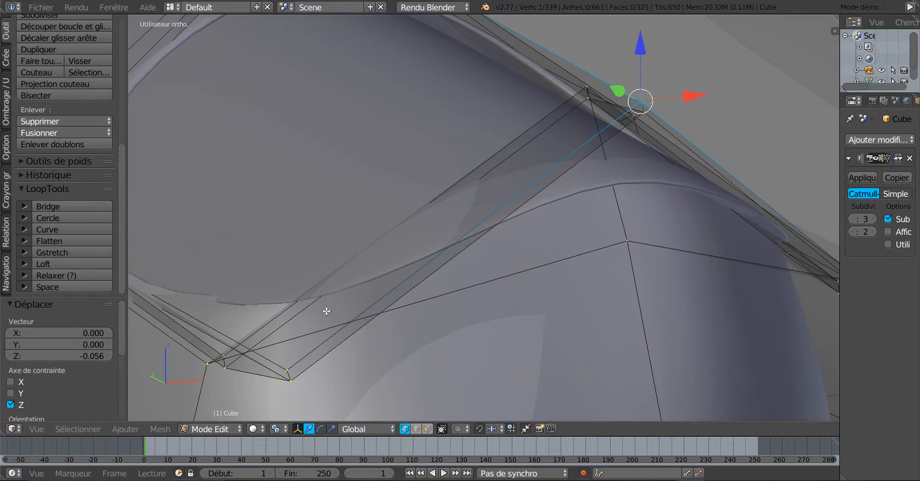
pyautogui.keyDown('shift'); pyautogui.rightClick(289, 357); pyautogui.keyUp('shift')
pyautogui.moveTo(569, 292); pyautogui.dragTo(546, 285, button='middle')
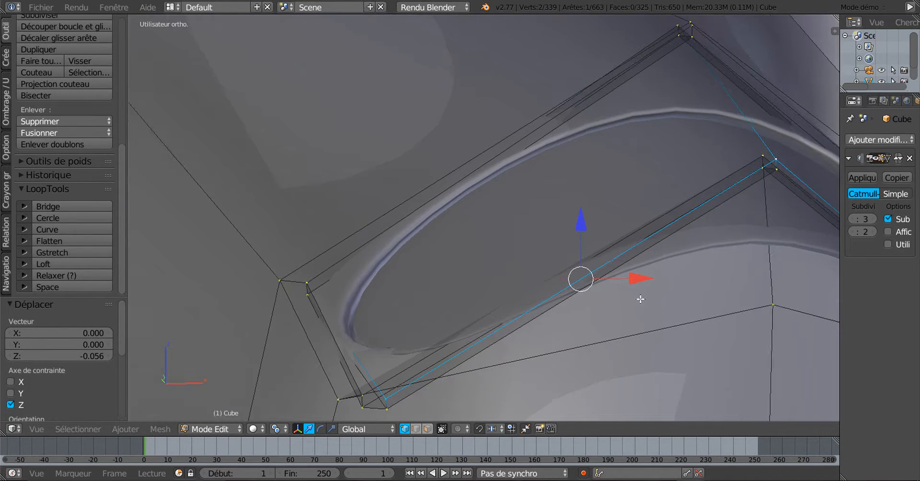
pyautogui.keyDown('shift'); pyautogui.moveTo(640, 301); pyautogui.dragTo(290, 261, button='middle'); pyautogui.keyUp('shift')
pyautogui.moveTo(424, 316); pyautogui.dragTo(405, 306, button='middle')
pyautogui.keyDown('shift'); pyautogui.moveTo(540, 329); pyautogui.dragTo(364, 238, button='middle'); pyautogui.keyUp('shift')
pyautogui.moveTo(527, 289); pyautogui.dragTo(547, 295, button='middle')
pyautogui.keyDown('shift'); pyautogui.rightClick(617, 288); pyautogui.keyUp('shift')
pyautogui.scroll(-1, 532, 293)
pyautogui.keyDown('shift'); pyautogui.moveTo(453, 289); pyautogui.dragTo(532, 308, button='middle'); pyautogui.keyUp('shift')
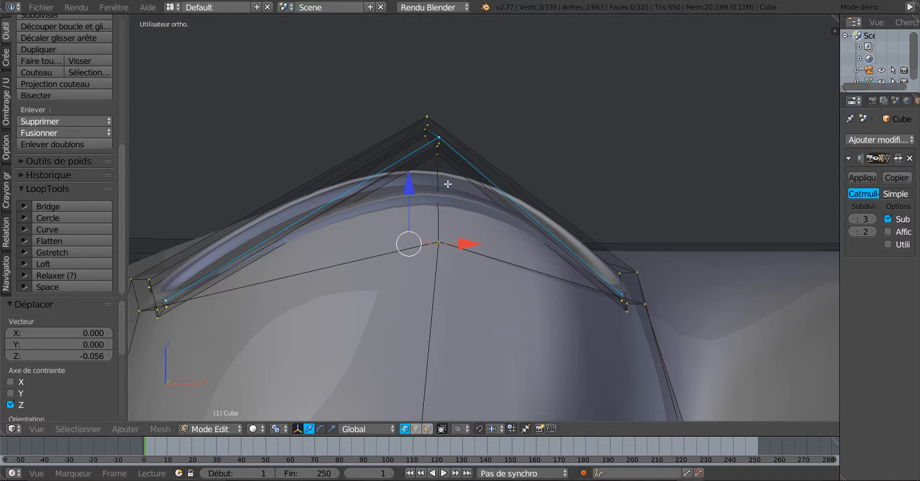
# Raise the selected nail rim vertices 0.032 along Z
pyautogui.moveTo(410, 186); pyautogui.dragTo(431, 178)
pyautogui.moveTo(241, 265); pyautogui.dragTo(300, 267, button='middle')
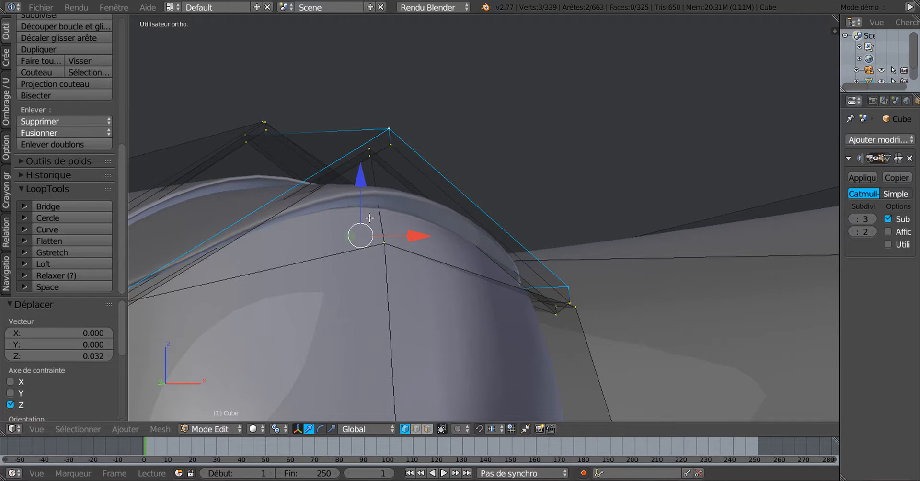
pyautogui.keyDown('shift'); pyautogui.moveTo(372, 233); pyautogui.dragTo(516, 216, button='middle'); pyautogui.keyUp('shift')
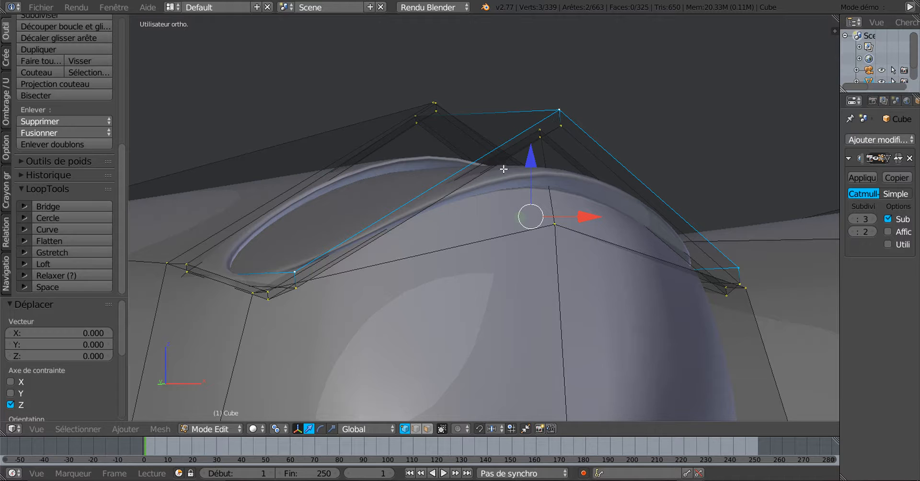
# Select the two nail side faces and try flattening them vertically, then undo it
pyautogui.click(428, 429)
pyautogui.rightClick(446, 191)
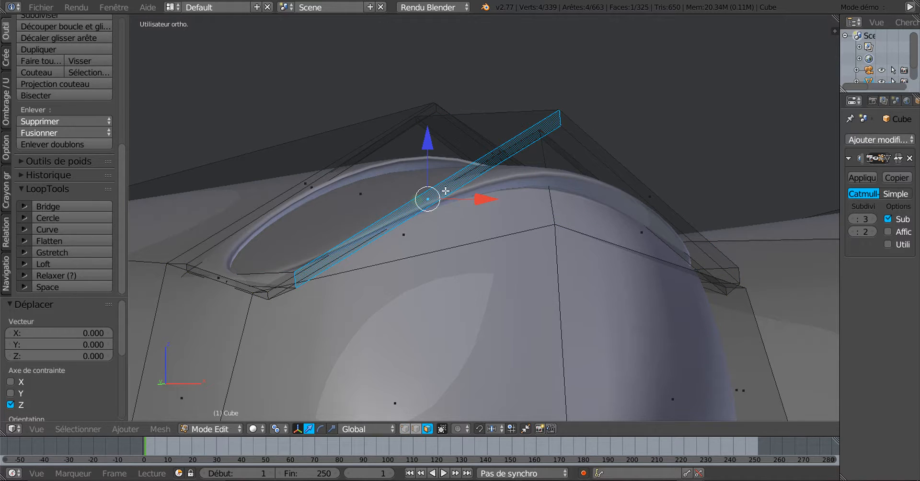
pyautogui.keyDown('shift'); pyautogui.rightClick(590, 153); pyautogui.keyUp('shift')
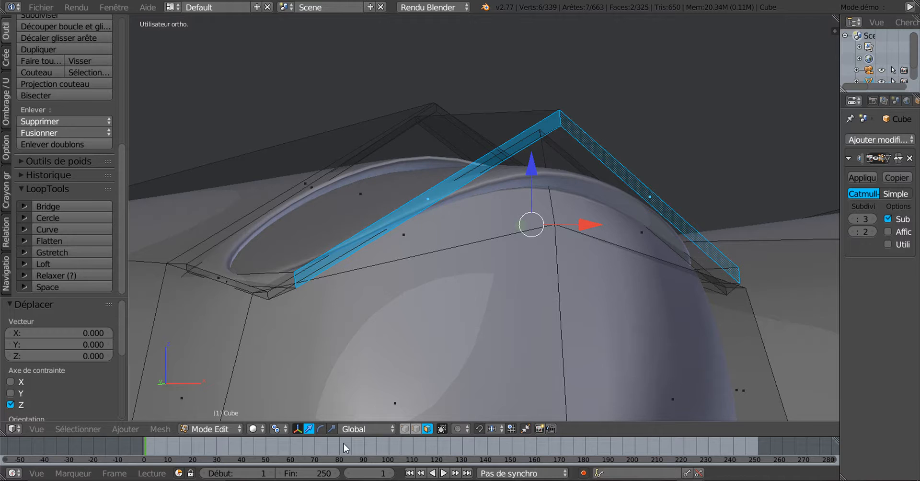
pyautogui.moveTo(538, 167); pyautogui.dragTo(536, 198)
pyautogui.hotkey('ctrl', 'z')
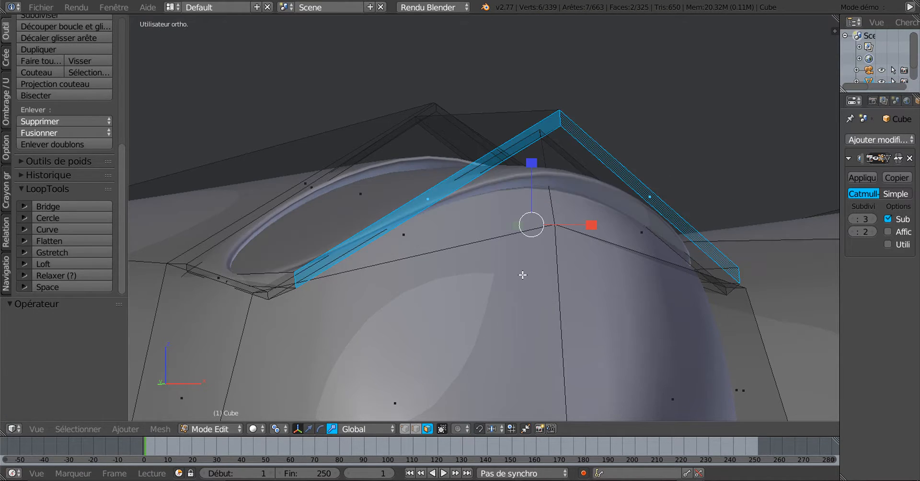
pyautogui.hotkey('ctrl', 'z')
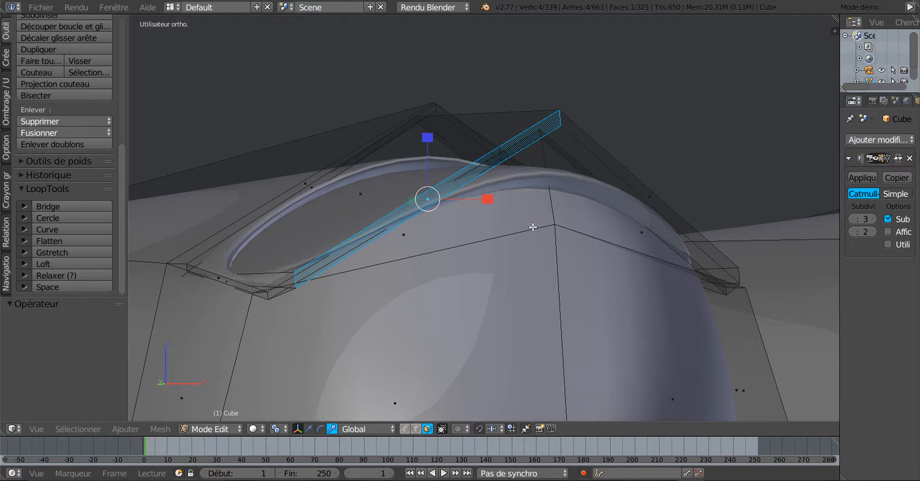
# Inspect the smoothed fingertip nails and neighbouring fingers from several angles outside Edit Mode
pyautogui.scroll(-1, 459, 293)
pyautogui.moveTo(499, 248); pyautogui.dragTo(480, 260, button='middle')
pyautogui.press('Tab')
pyautogui.scroll(-2, 517, 258)
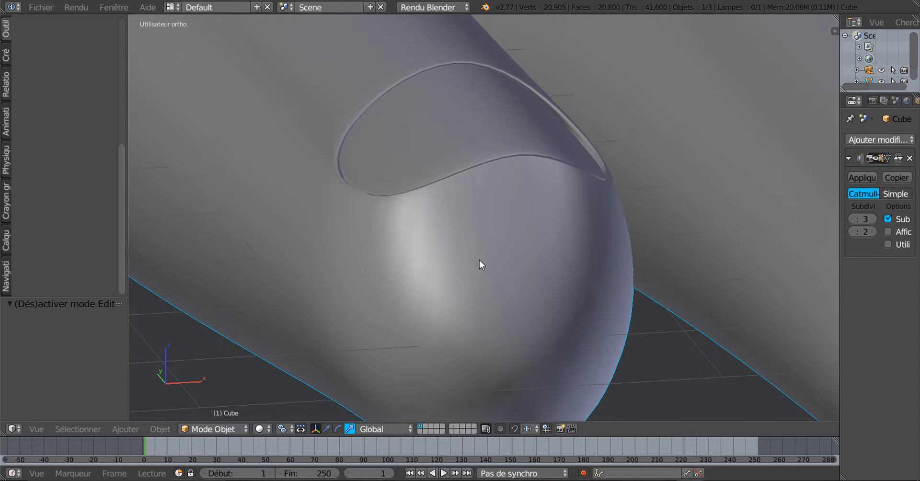
pyautogui.moveTo(597, 157); pyautogui.dragTo(548, 163, button='middle')
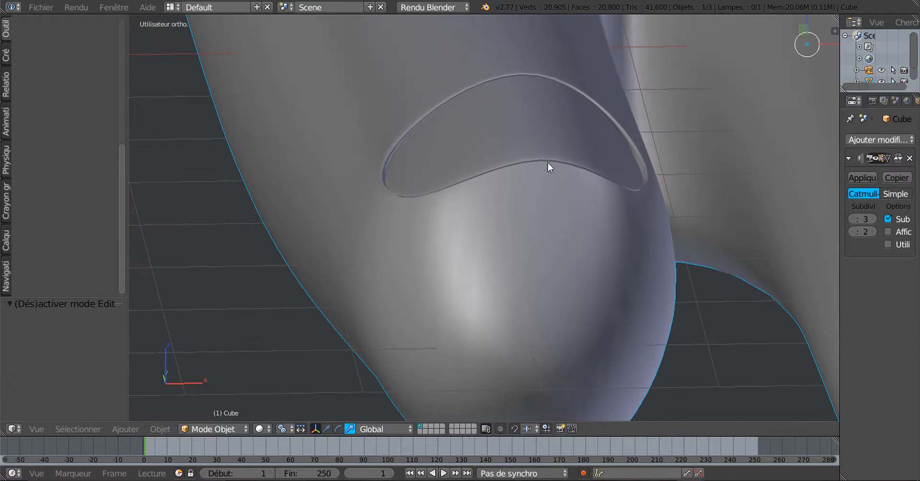
pyautogui.moveTo(551, 215); pyautogui.dragTo(522, 273, button='middle')
pyautogui.scroll(-2, 586, 211)
pyautogui.scroll(1, 595, 263)
pyautogui.keyDown('shift'); pyautogui.moveTo(625, 267); pyautogui.dragTo(631, 315, button='middle'); pyautogui.keyUp('shift')
pyautogui.keyDown('shift'); pyautogui.moveTo(557, 231); pyautogui.dragTo(640, 334, button='middle'); pyautogui.keyUp('shift')
pyautogui.scroll(1, 504, 96)
# Recheck the fingertips from tilted, low side and top views, switching between Edit Mode and the smoothed view
pyautogui.press('Tab')
pyautogui.scroll(-4, 554, 182)
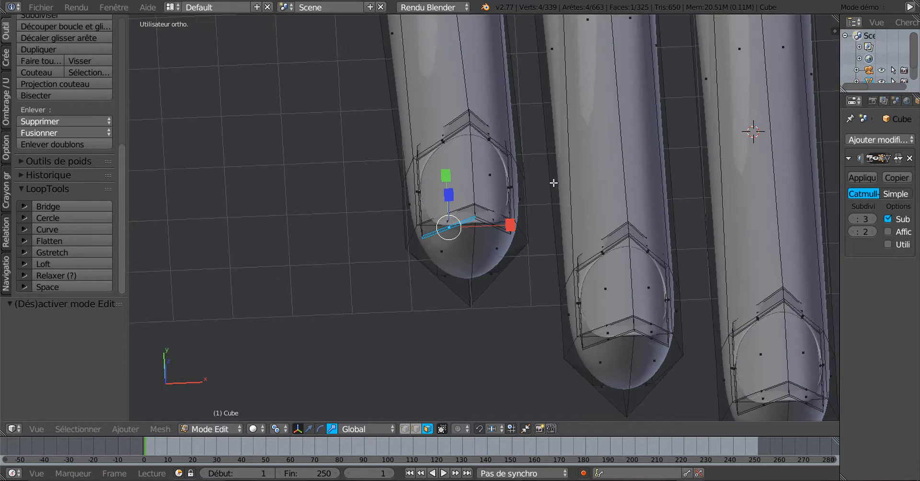
pyautogui.moveTo(554, 183); pyautogui.dragTo(565, 176, button='middle')
pyautogui.press('Tab')
pyautogui.scroll(2, 582, 170)
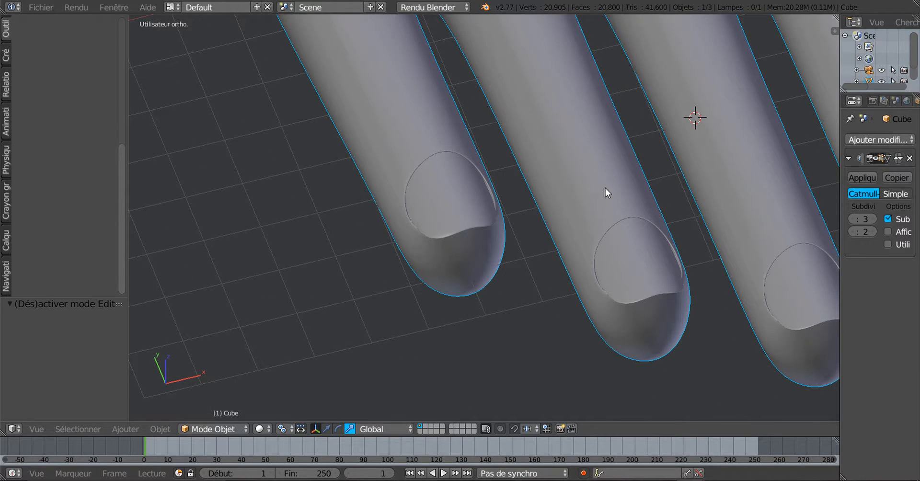
pyautogui.scroll(-3, 468, 216)
pyautogui.moveTo(468, 215); pyautogui.dragTo(545, 179, button='middle')
pyautogui.scroll(2, 609, 218)
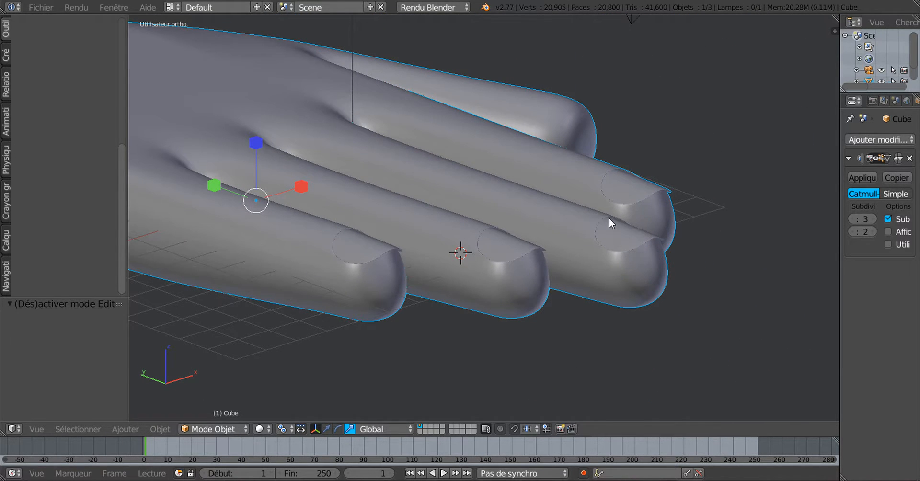
pyautogui.scroll(-3, 590, 293)
pyautogui.moveTo(614, 306); pyautogui.dragTo(593, 285, button='middle')
pyautogui.press('Tab')
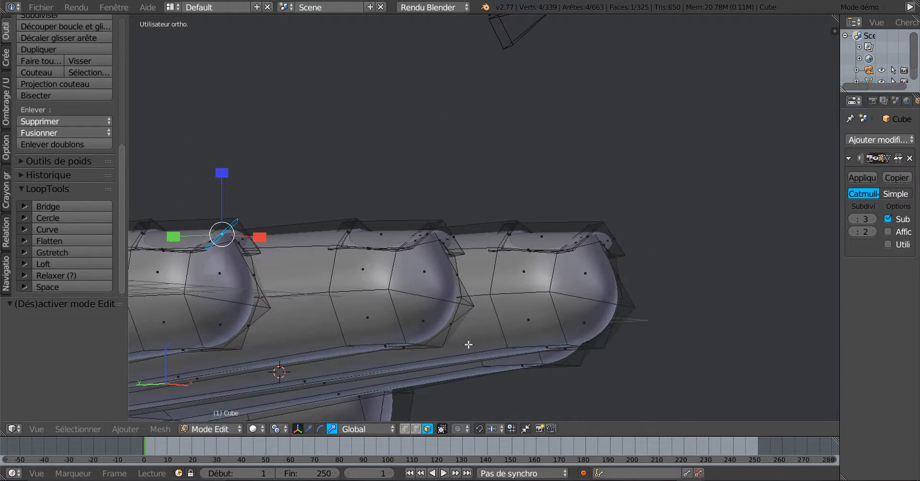
pyautogui.scroll(3, 551, 323)
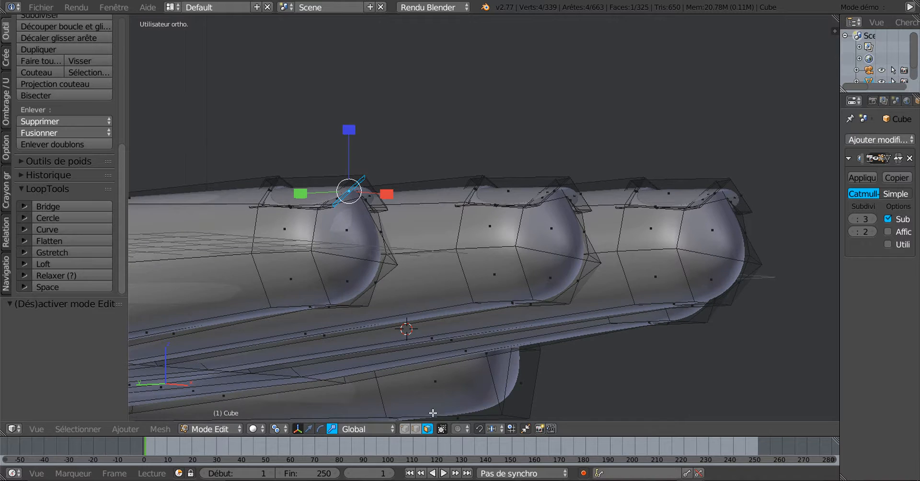
# In vertex select mode, pick the underside vertices of the first fingertips
pyautogui.click(404, 429)
pyautogui.moveTo(384, 354); pyautogui.dragTo(353, 347, button='middle')
pyautogui.rightClick(278, 298)
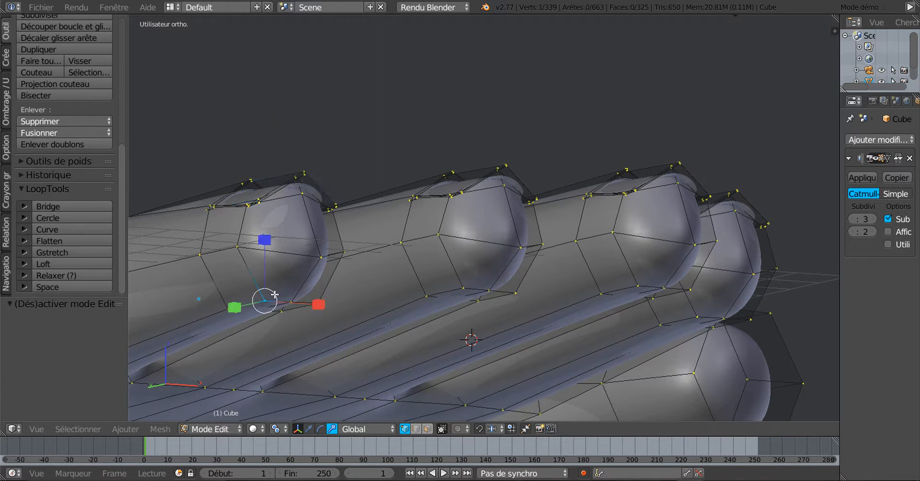
pyautogui.keyDown('shift'); pyautogui.rightClick(331, 304); pyautogui.keyUp('shift')
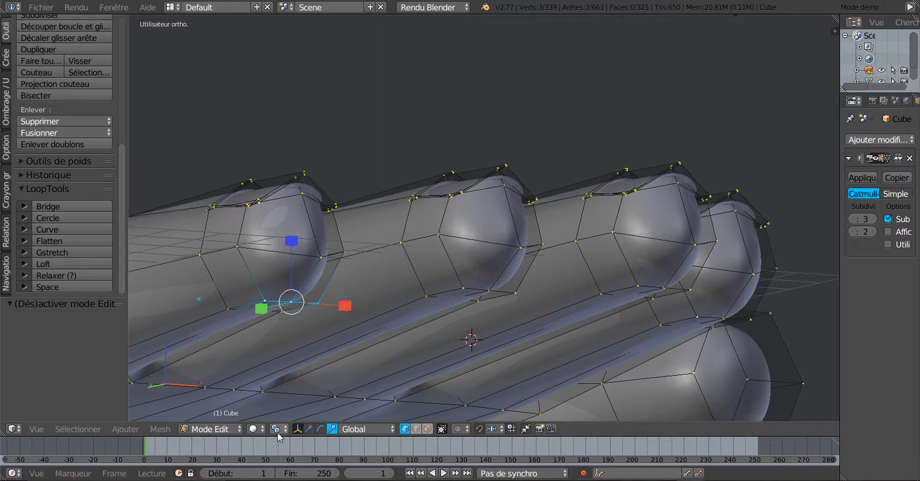
pyautogui.rightClick(462, 289)
pyautogui.keyDown('shift'); pyautogui.rightClick(489, 290); pyautogui.keyUp('shift')
pyautogui.keyDown('shift'); pyautogui.rightClick(515, 292); pyautogui.keyUp('shift')
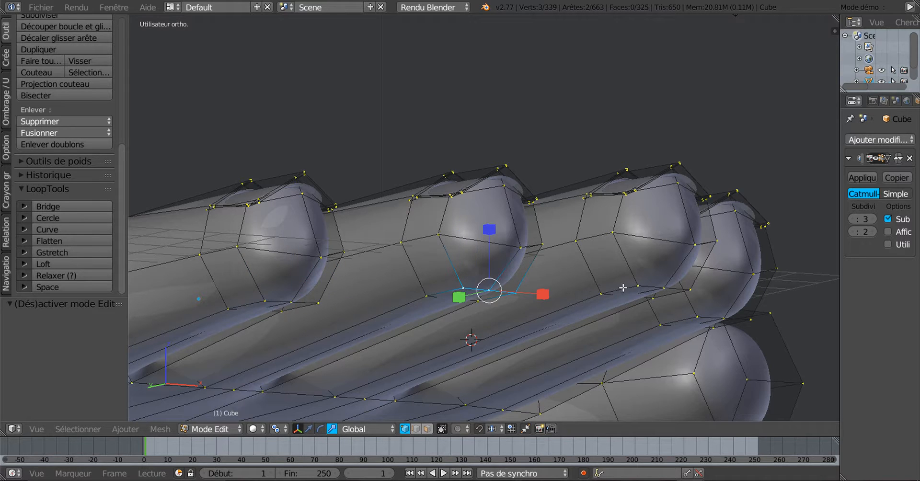
pyautogui.keyDown('shift'); pyautogui.rightClick(640, 285); pyautogui.keyUp('shift')
pyautogui.keyDown('shift'); pyautogui.rightClick(665, 287); pyautogui.keyUp('shift')
pyautogui.keyDown('shift'); pyautogui.rightClick(686, 287); pyautogui.keyUp('shift')
pyautogui.keyDown('shift'); pyautogui.rightClick(721, 313); pyautogui.keyUp('shift')
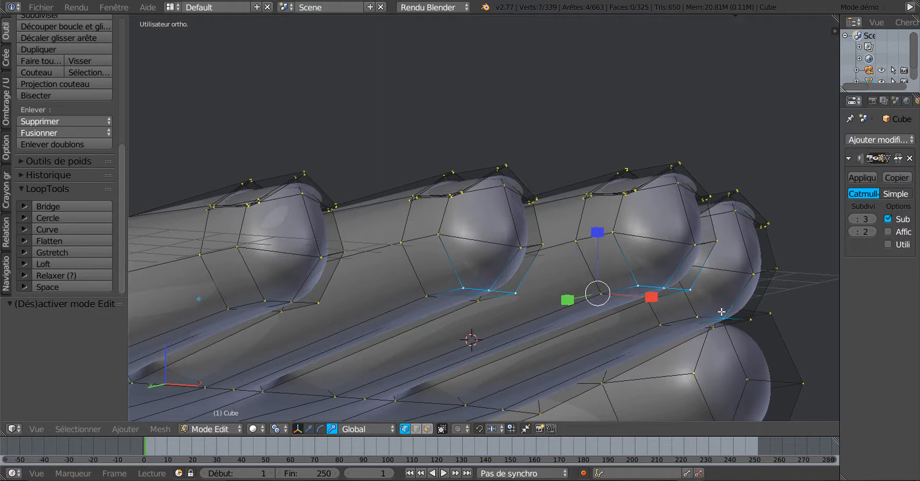
pyautogui.keyDown('shift'); pyautogui.rightClick(731, 313); pyautogui.keyUp('shift')
# Add the rightmost and left fingers' lower vertices to the underside selection
pyautogui.keyDown('shift'); pyautogui.rightClick(702, 315); pyautogui.keyUp('shift')
pyautogui.keyDown('shift'); pyautogui.rightClick(729, 313); pyautogui.keyUp('shift')
pyautogui.moveTo(724, 335); pyautogui.dragTo(684, 345, button='middle')
pyautogui.keyDown('shift'); pyautogui.rightClick(747, 313); pyautogui.keyUp('shift')
pyautogui.moveTo(634, 330); pyautogui.dragTo(559, 331, button='middle')
pyautogui.keyDown('shift'); pyautogui.rightClick(300, 289); pyautogui.keyUp('shift')
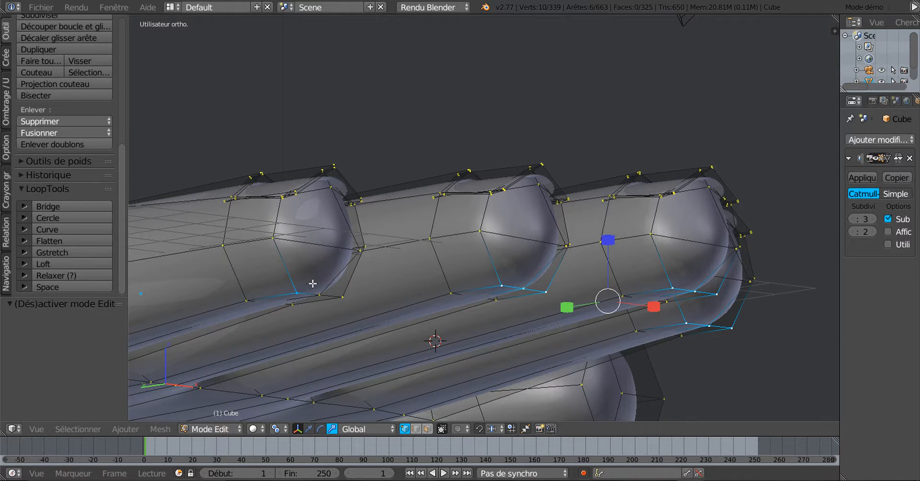
pyautogui.keyDown('shift'); pyautogui.rightClick(323, 292); pyautogui.keyUp('shift')
pyautogui.keyDown('shift'); pyautogui.rightClick(345, 295); pyautogui.keyUp('shift')
pyautogui.moveTo(344, 294); pyautogui.dragTo(437, 327, button='middle')
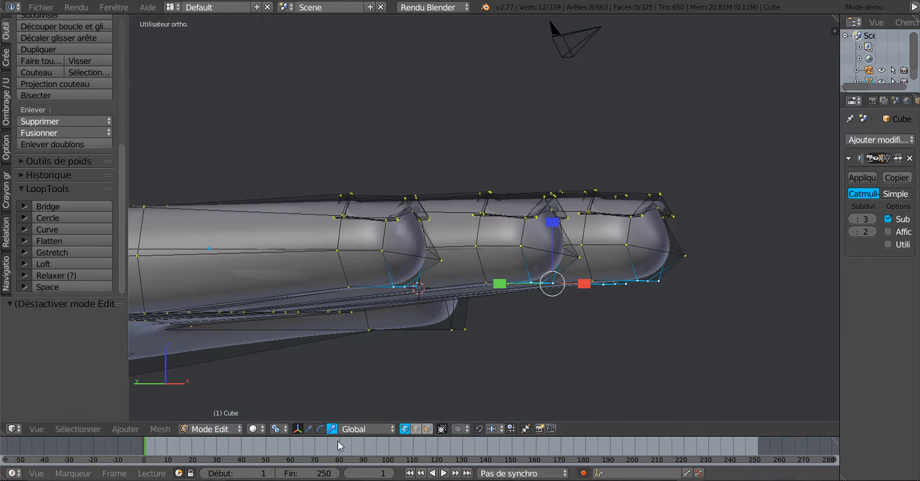
# Switch the gizmo to translate and shift the underside vertices along Y and up along Z
pyautogui.click(309, 428)
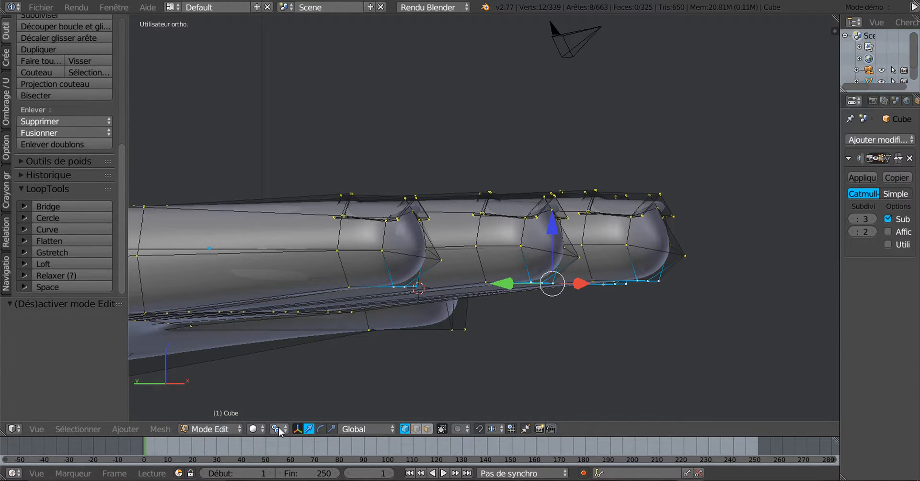
pyautogui.click(279, 431)
pyautogui.click(311, 391)
pyautogui.moveTo(521, 344)
pyautogui.mouseDown(button='middle')
pyautogui.moveTo(436, 355)
pyautogui.moveTo(528, 344)
pyautogui.mouseUp(button='middle')
pyautogui.moveTo(562, 270); pyautogui.dragTo(604, 294, button='middle')
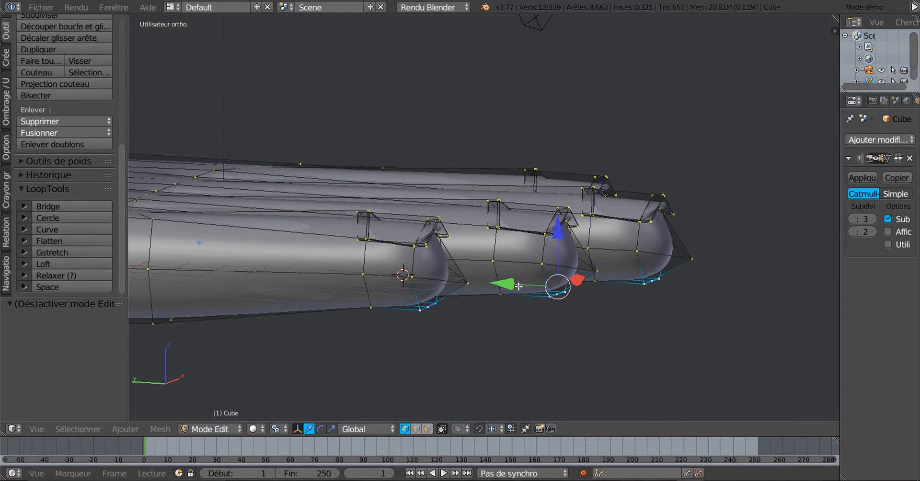
pyautogui.moveTo(514, 285); pyautogui.dragTo(488, 288)
pyautogui.moveTo(501, 287); pyautogui.dragTo(504, 284, button='middle')
pyautogui.moveTo(533, 226); pyautogui.dragTo(544, 220)
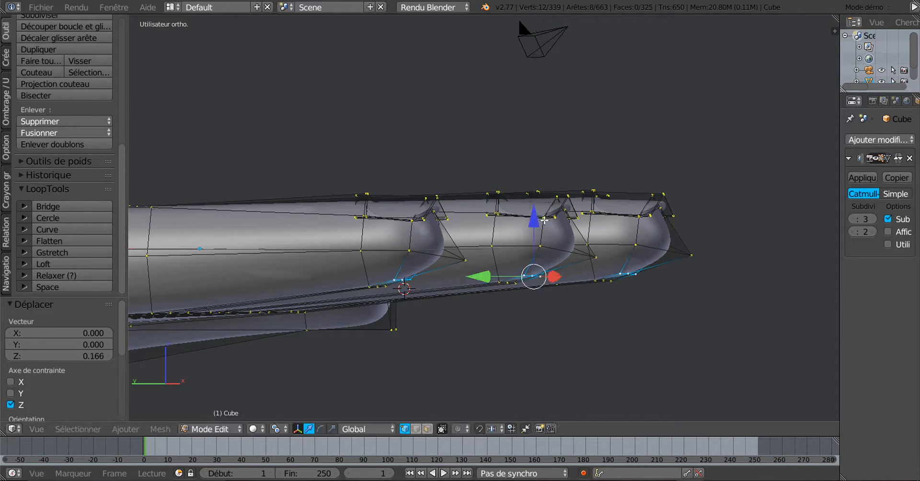
pyautogui.moveTo(484, 281); pyautogui.dragTo(495, 282)
pyautogui.moveTo(495, 281); pyautogui.dragTo(521, 345, button='middle')
# Select the bottom vertex of each of the four fingertips and push them forward along Y
pyautogui.rightClick(534, 343)
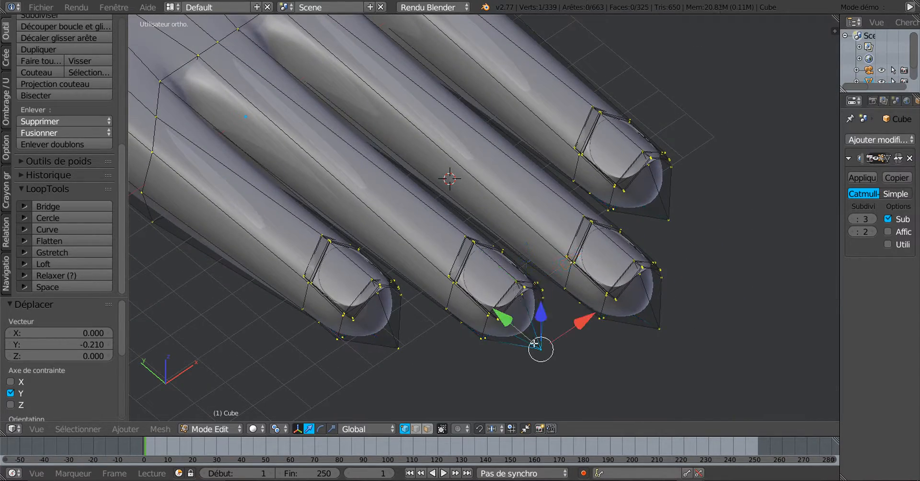
pyautogui.keyDown('shift'); pyautogui.rightClick(400, 347); pyautogui.keyUp('shift')
pyautogui.keyDown('shift'); pyautogui.rightClick(659, 327); pyautogui.keyUp('shift')
pyautogui.keyDown('shift'); pyautogui.rightClick(670, 223); pyautogui.keyUp('shift')
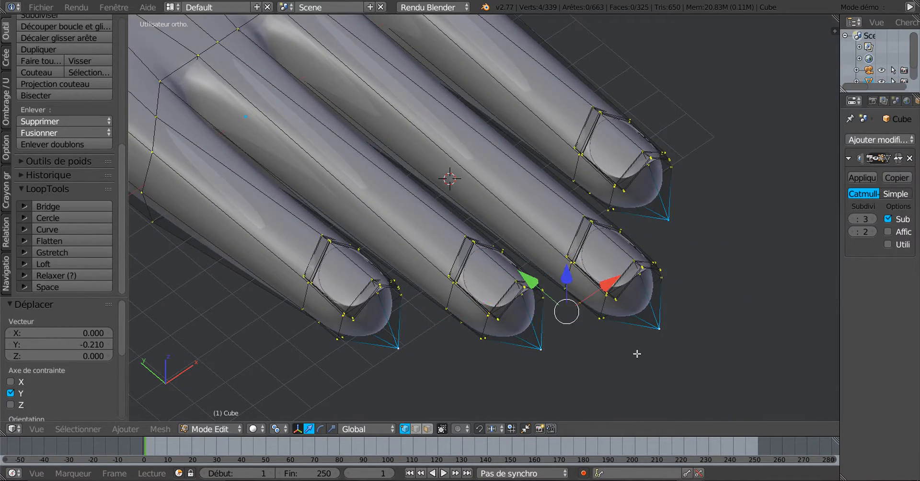
pyautogui.moveTo(639, 347); pyautogui.dragTo(672, 301, button='middle')
pyautogui.moveTo(558, 265); pyautogui.dragTo(546, 297)
# Check the smoothed fingers from above, then return to Edit Mode
pyautogui.press('Tab')
pyautogui.moveTo(559, 317); pyautogui.dragTo(535, 326, button='middle')
pyautogui.press('Tab')
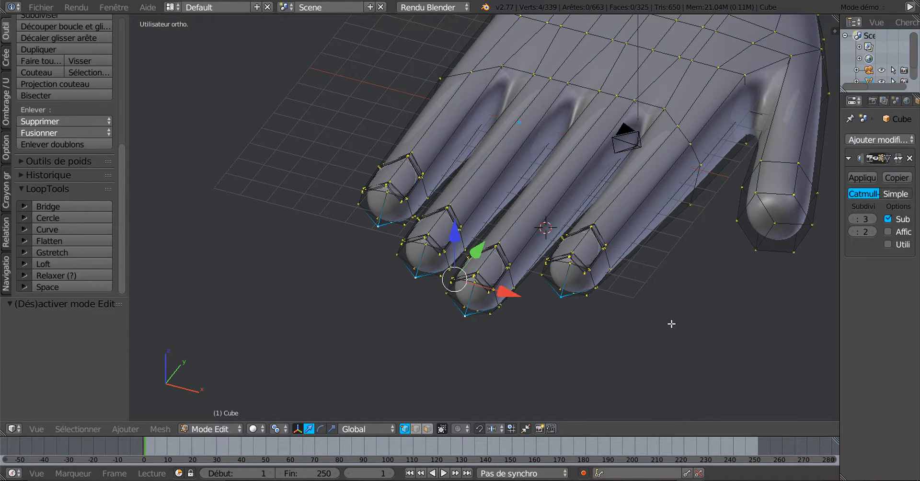
pyautogui.moveTo(688, 319); pyautogui.dragTo(573, 316, button='middle')
# In face select mode, select two faces on the thumb tip
pyautogui.click(429, 429)
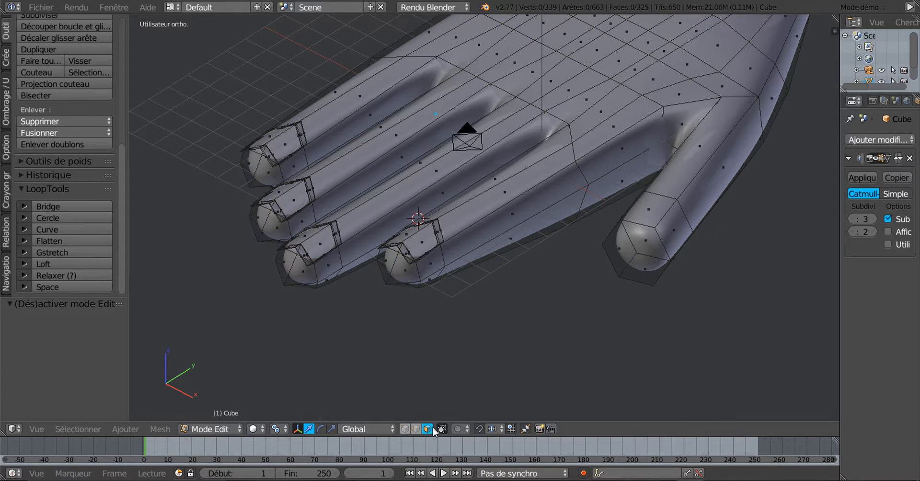
pyautogui.rightClick(654, 219)
pyautogui.keyDown('shift'); pyautogui.rightClick(671, 230); pyautogui.keyUp('shift')
pyautogui.moveTo(702, 300); pyautogui.dragTo(637, 245, button='middle')
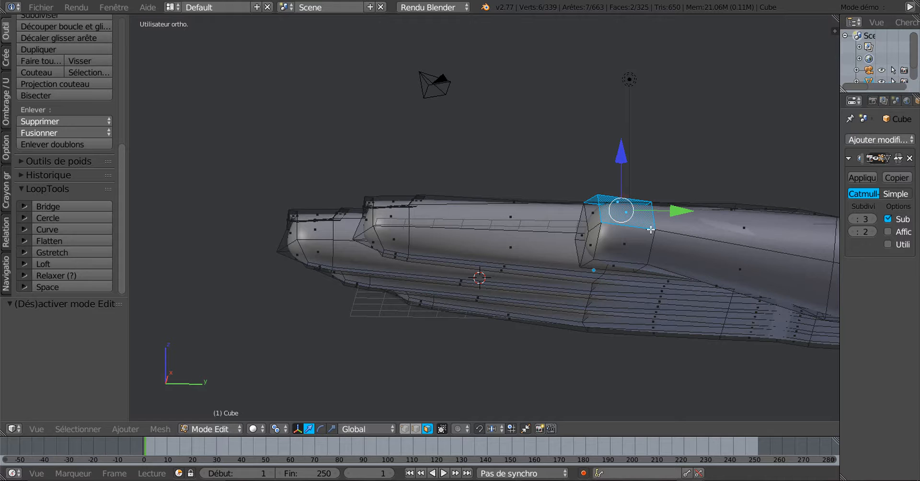
# Set the transform orientation to Global after briefly trying View
pyautogui.click(349, 431)
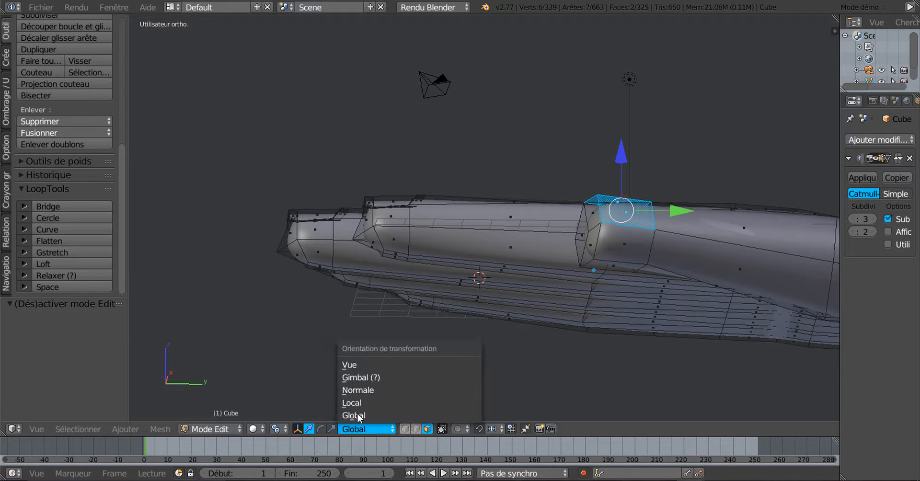
pyautogui.click(366, 363)
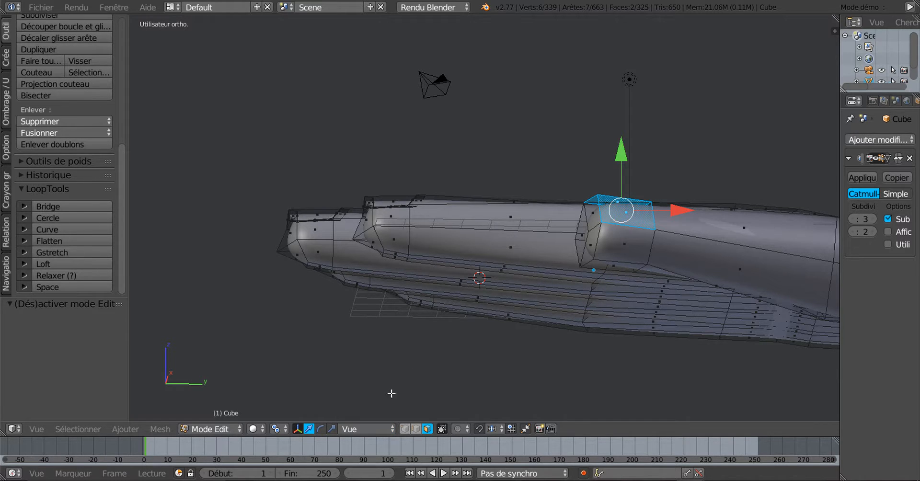
pyautogui.keyDown('shift'); pyautogui.moveTo(500, 347); pyautogui.dragTo(649, 368, button='middle'); pyautogui.keyUp('shift')
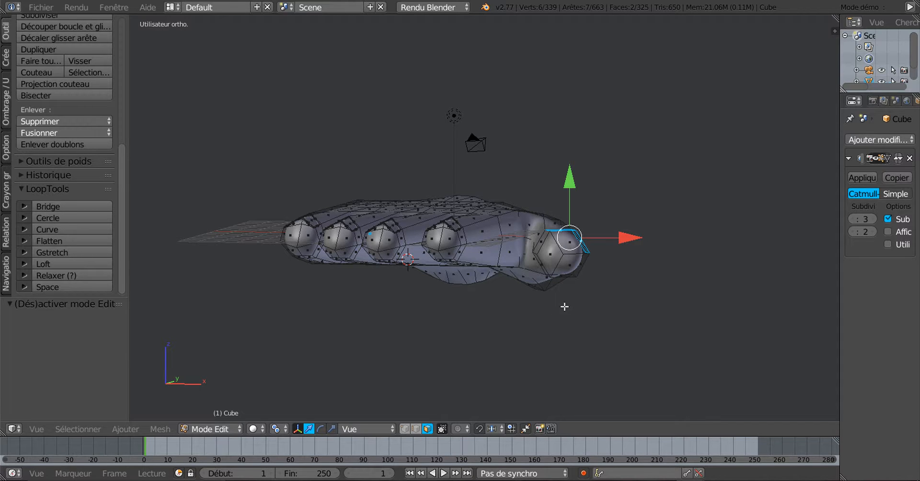
pyautogui.click(365, 429)
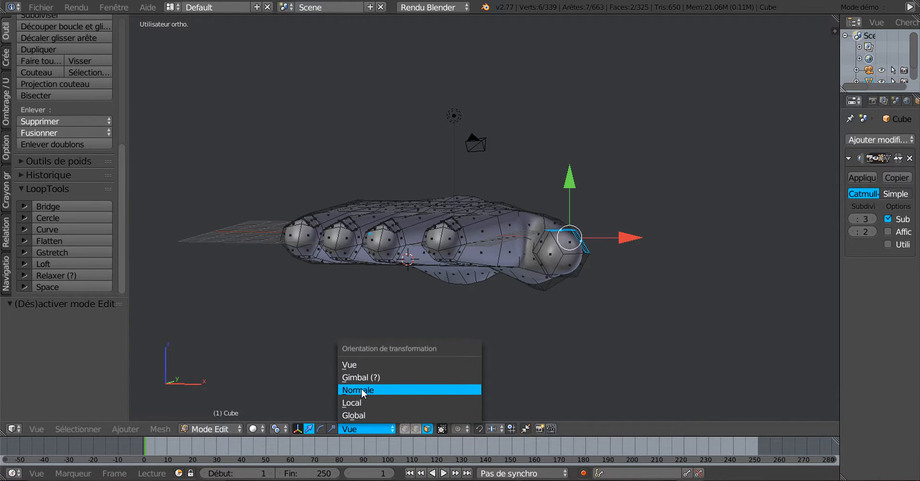
pyautogui.click(366, 415)
# Toggle wireframe and back to solid, select all vertices, and return to Object Mode
pyautogui.press('z')
pyautogui.press('z')
pyautogui.press('z')
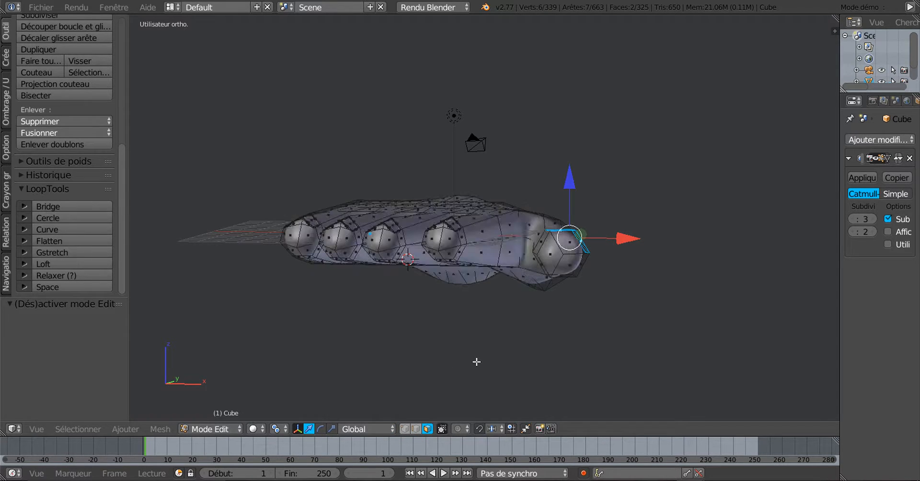
pyautogui.press('z')
pyautogui.press('a')
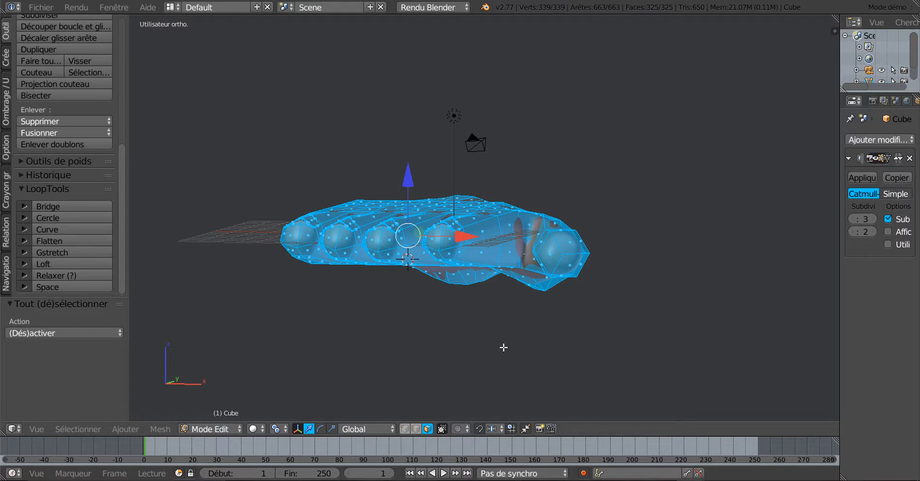
pyautogui.moveTo(476, 336); pyautogui.dragTo(453, 332, button='middle')
pyautogui.moveTo(449, 333); pyautogui.dragTo(450, 333, button='middle')
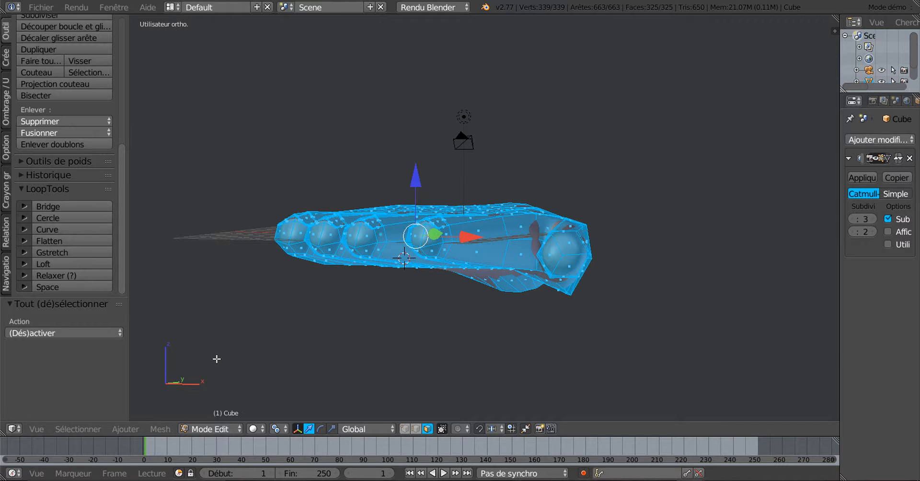
pyautogui.press('Tab')
pyautogui.moveTo(251, 361); pyautogui.dragTo(283, 393, button='middle')
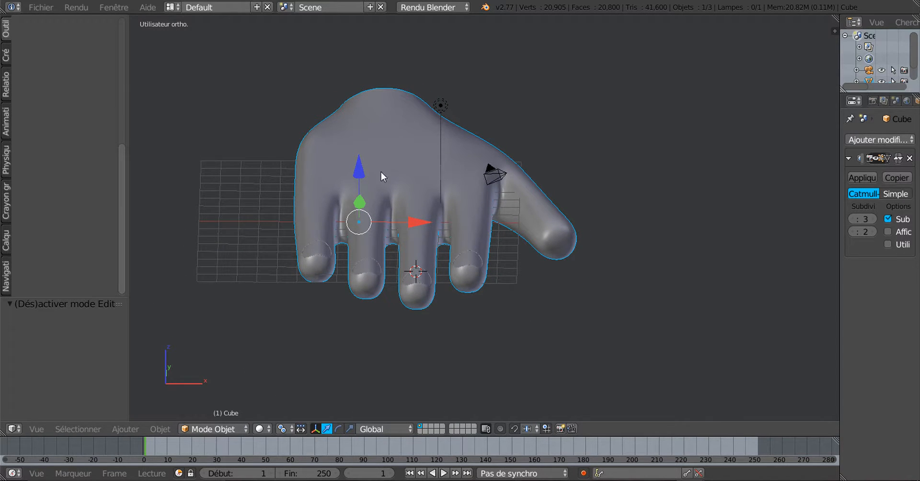
# Move the hand's origin to its geometry centre with Origin to Geometry
pyautogui.moveTo(120, 179); pyautogui.dragTo(108, 54)
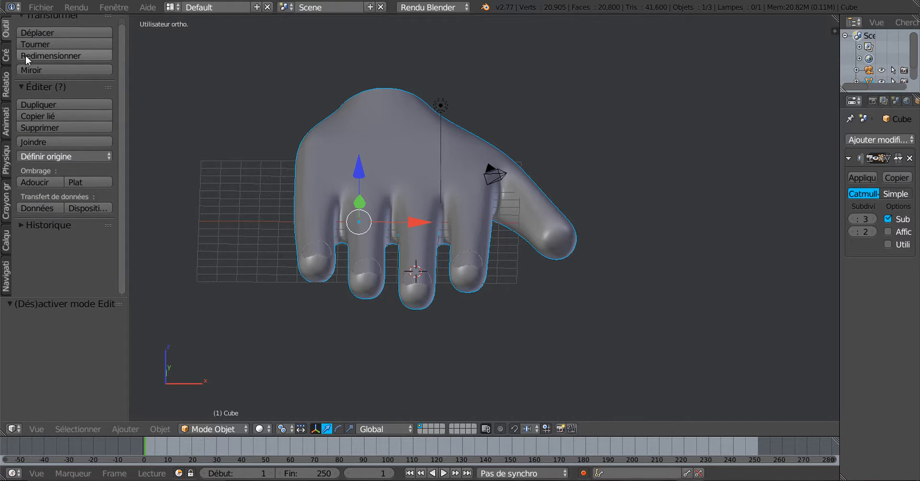
pyautogui.click(57, 157)
pyautogui.click(60, 183)
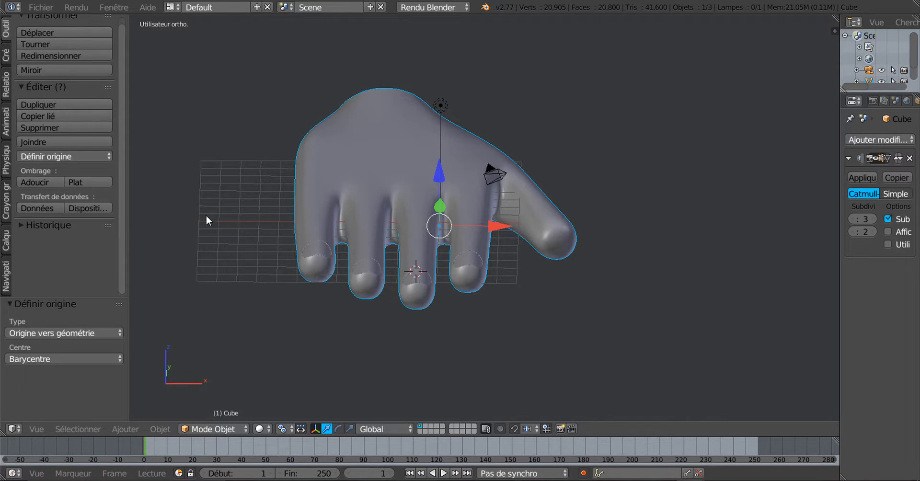
pyautogui.moveTo(439, 235); pyautogui.dragTo(426, 205, button='middle')
pyautogui.scroll(1, 478, 259)
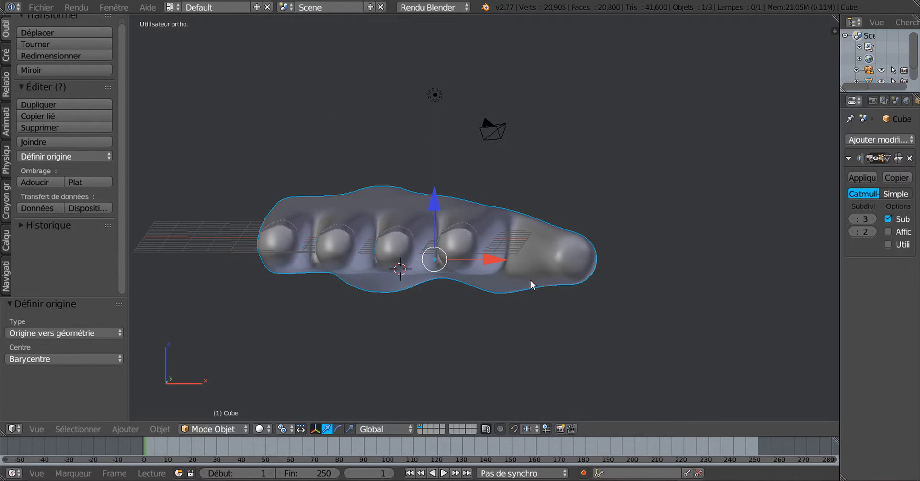
pyautogui.scroll(-1, 529, 280)
# In Edit Mode, select the whole mesh and rotate it about -25° in front view
pyautogui.press('Tab')
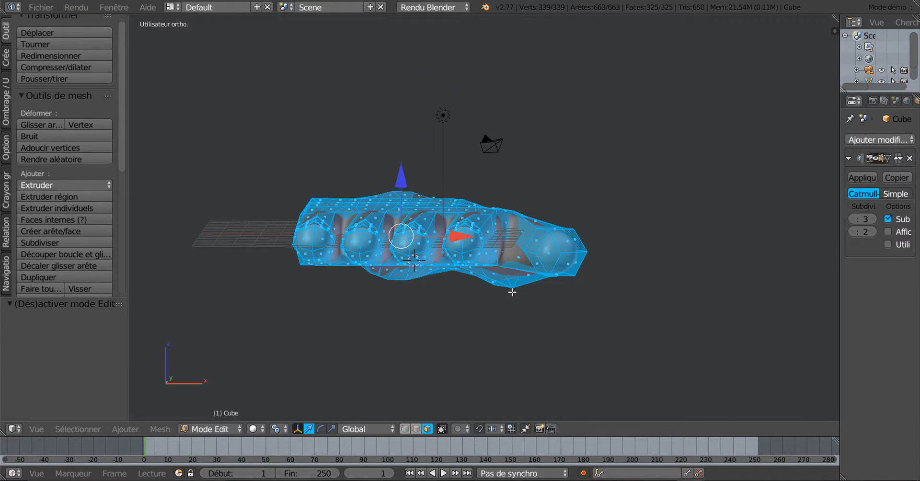
pyautogui.press('a')
pyautogui.press('a')
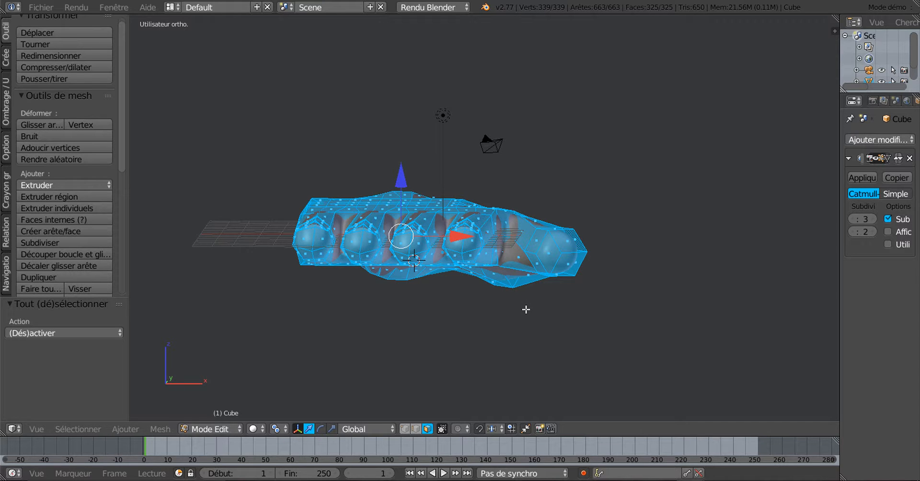
pyautogui.press('KP_1')
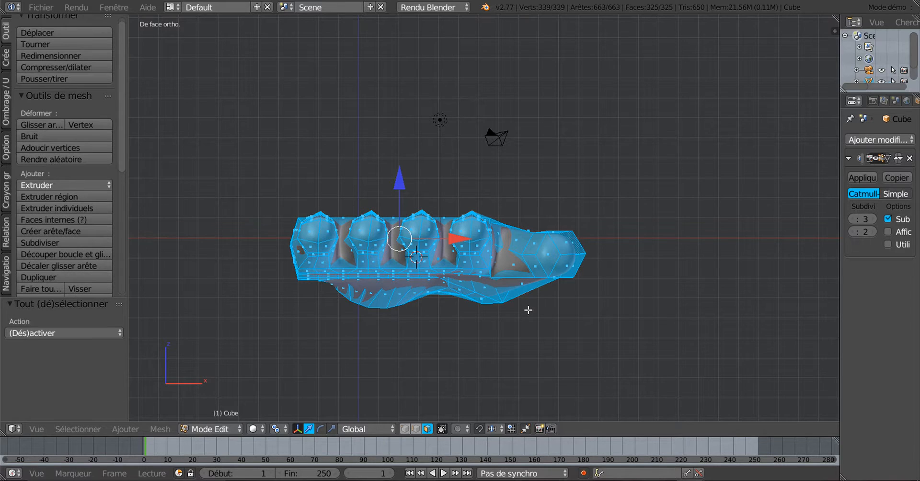
pyautogui.press('r')
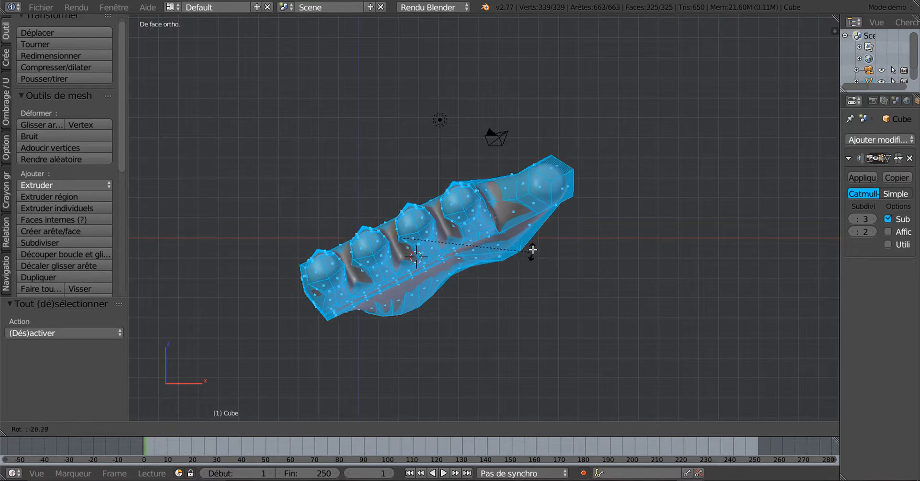
pyautogui.click(531, 255)
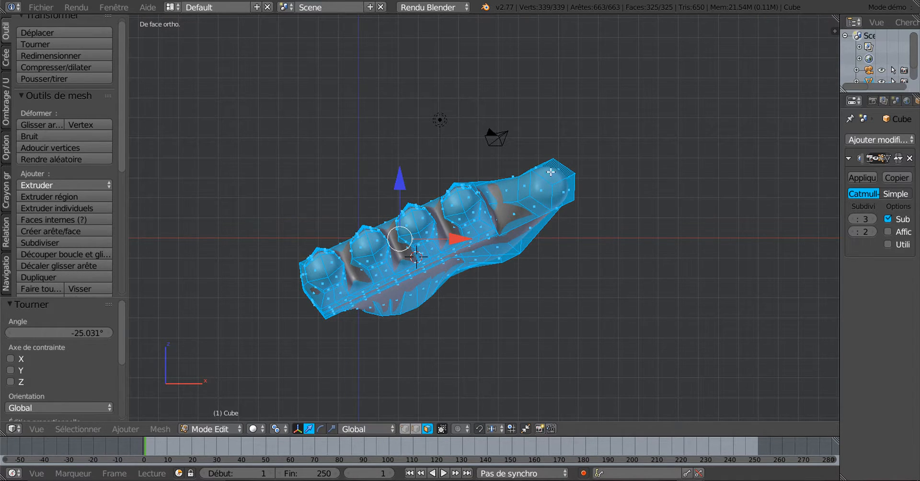
pyautogui.moveTo(563, 178); pyautogui.dragTo(414, 275, button='middle')
# Rotate the mesh about -8.8° in right side view, then -13.791° around Z
pyautogui.press('KP_3')
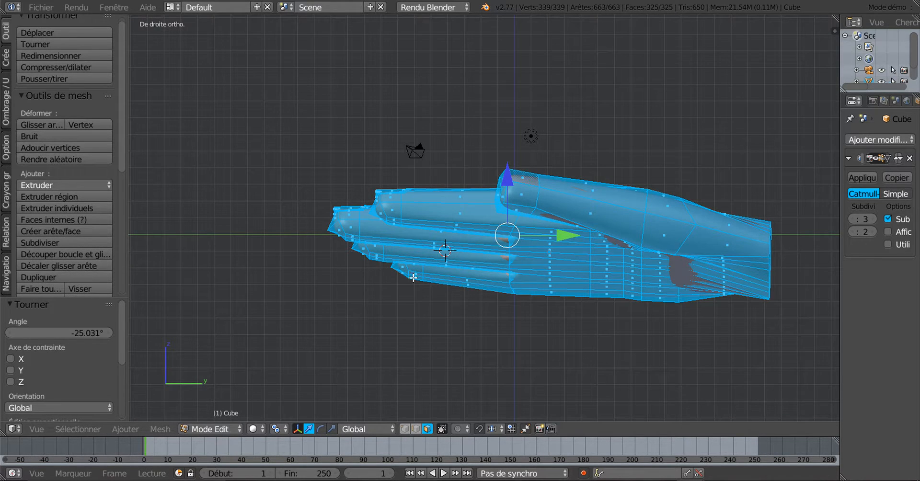
pyautogui.press('r')
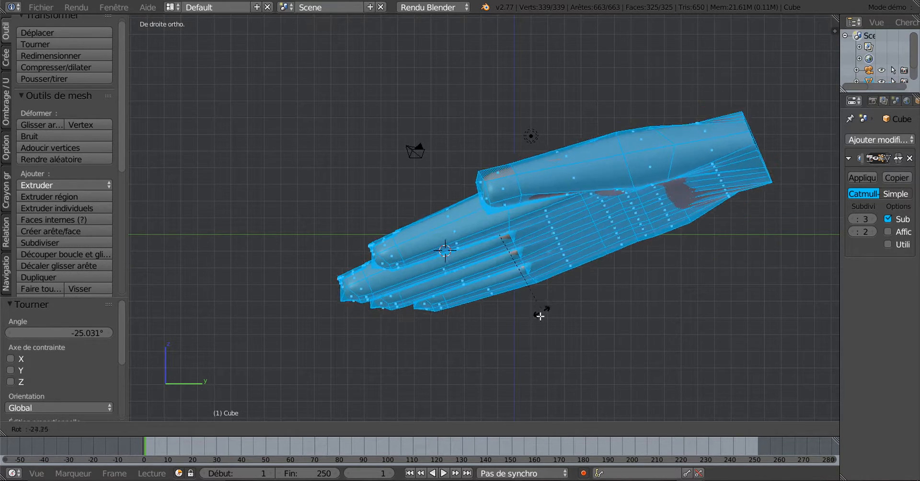
pyautogui.click(528, 346)
pyautogui.scroll(1, 493, 194)
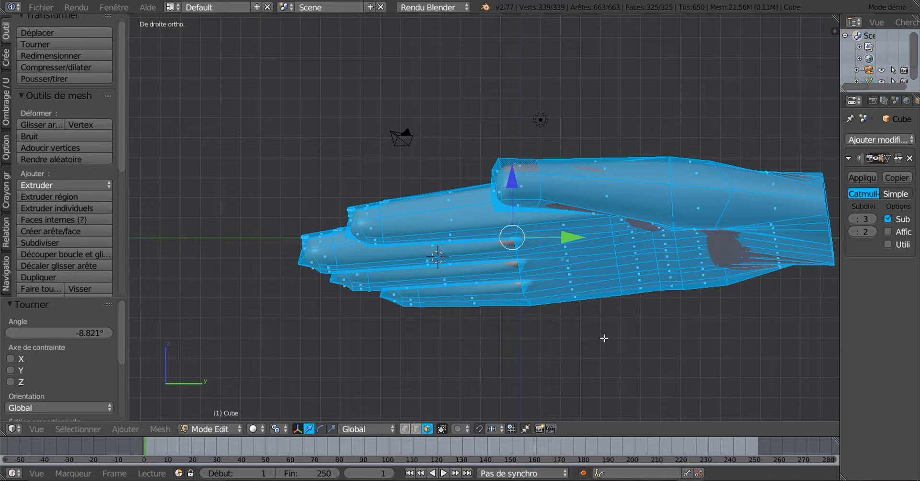
pyautogui.press('r')
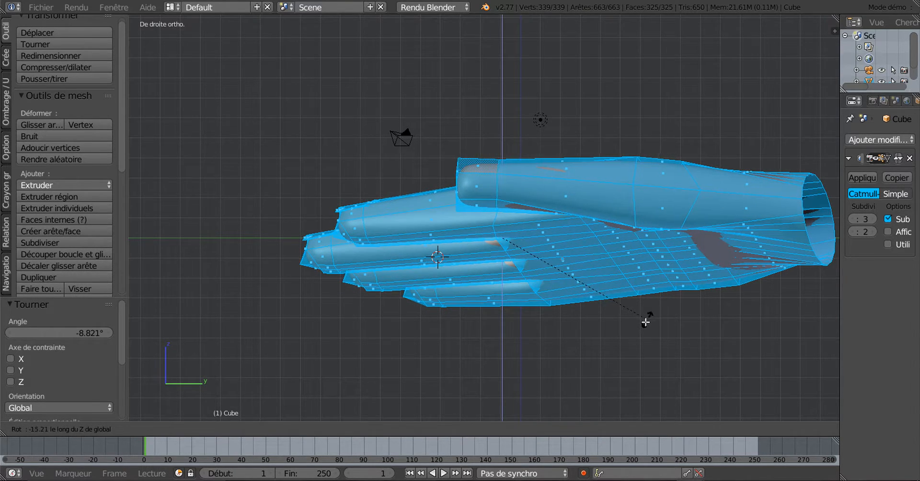
pyautogui.click(645, 321)
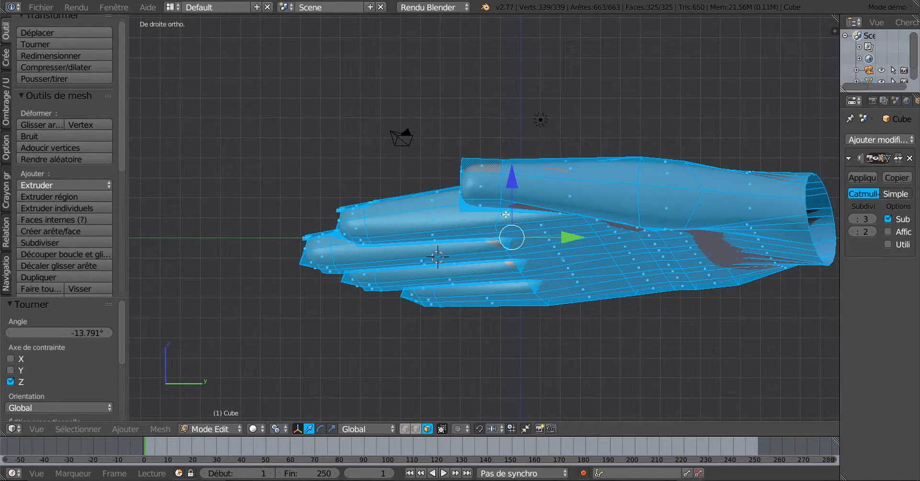
pyautogui.moveTo(506, 215); pyautogui.dragTo(595, 285, button='middle')
# Select the two faces on top of the thumb tip
pyautogui.rightClick(546, 202)
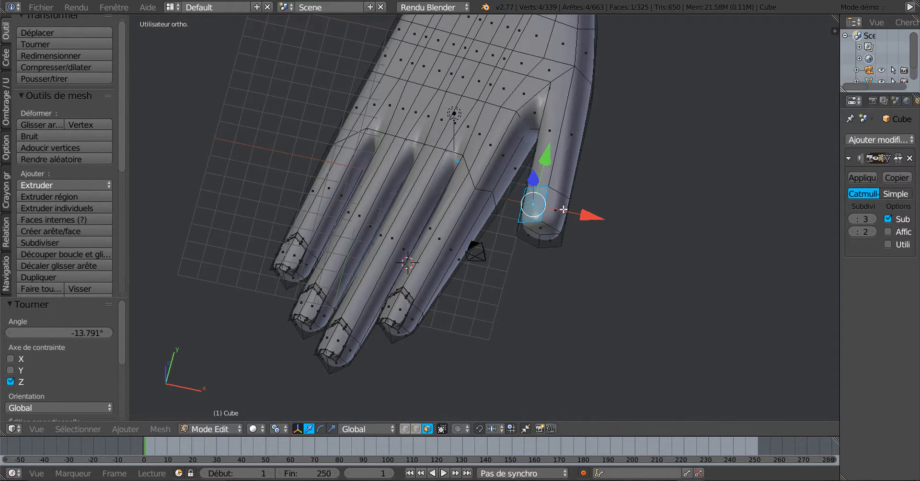
pyautogui.scroll(1, 563, 209)
pyautogui.keyDown('shift'); pyautogui.rightClick(590, 208); pyautogui.keyUp('shift')
pyautogui.moveTo(633, 297)
pyautogui.mouseDown(button='middle')
pyautogui.moveTo(651, 362)
pyautogui.moveTo(620, 380)
pyautogui.moveTo(570, 239)
pyautogui.moveTo(556, 329)
pyautogui.moveTo(623, 305)
pyautogui.mouseUp(button='middle')
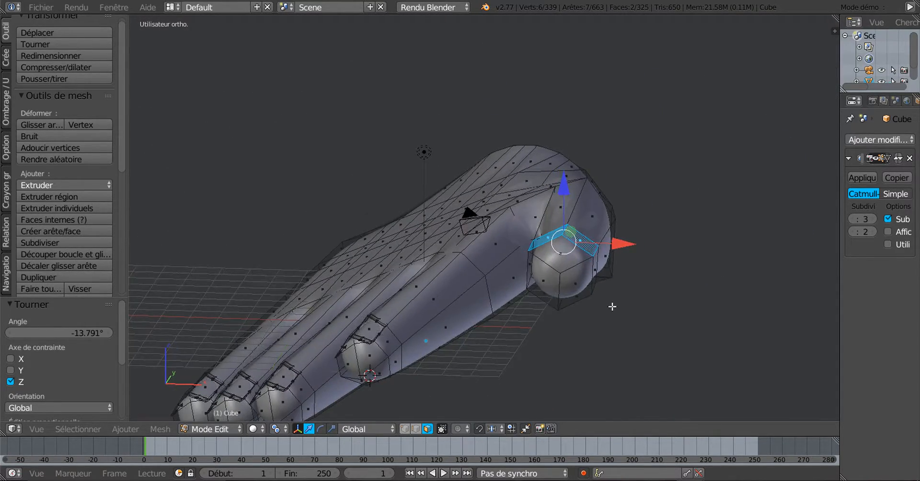
pyautogui.scroll(2, 623, 309)
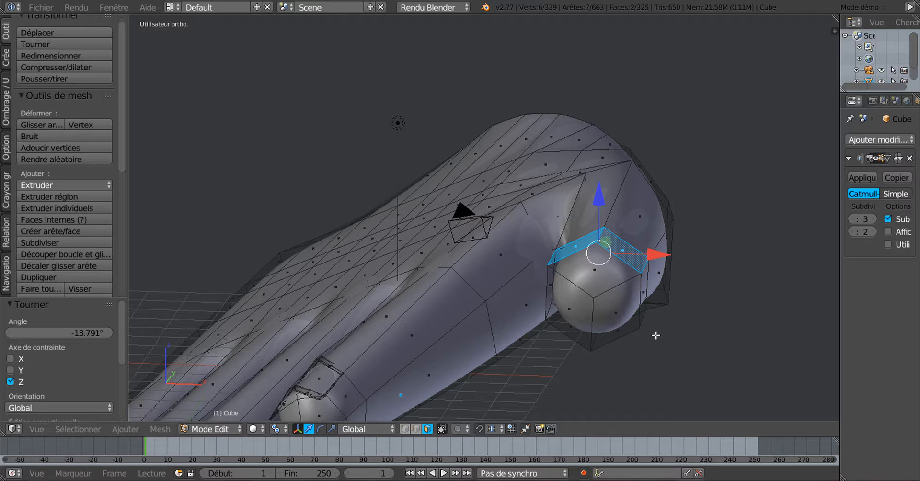
# Inset the two thumb-tip faces with 0.1681 thickness
pyautogui.press('i')
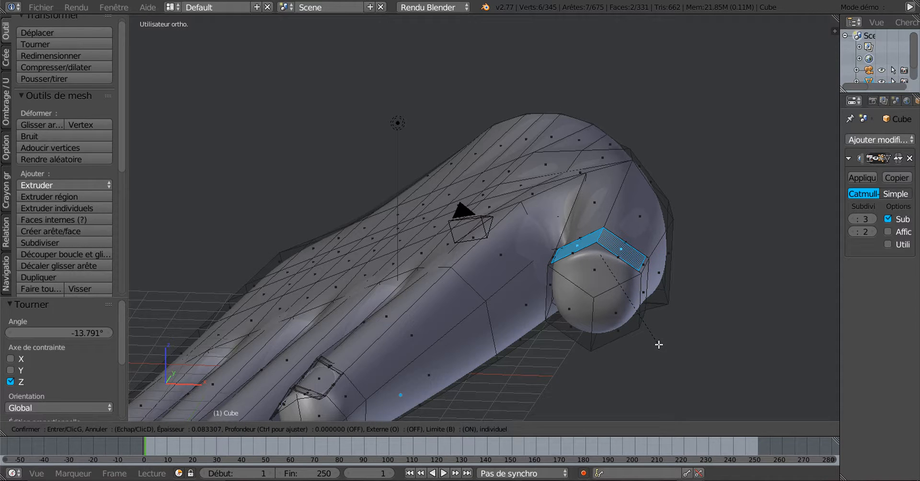
pyautogui.click(658, 342)
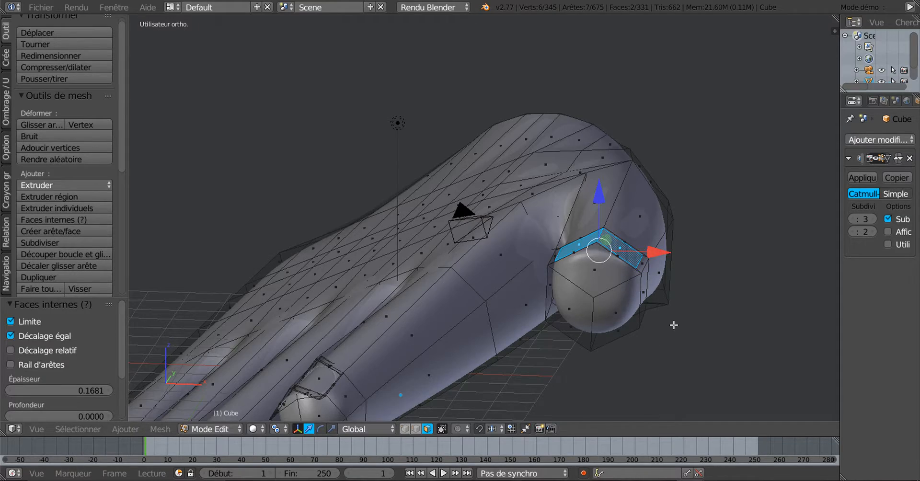
pyautogui.moveTo(673, 325); pyautogui.dragTo(629, 366, button='middle')
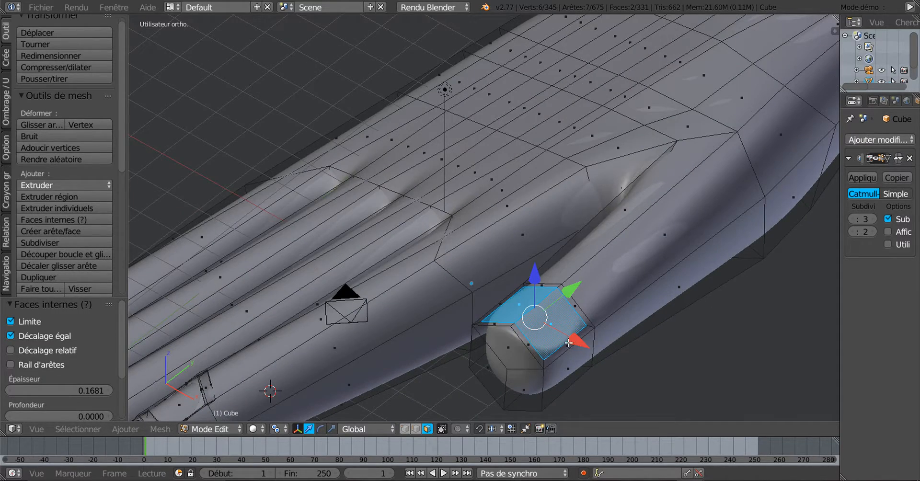
pyautogui.moveTo(569, 343); pyautogui.dragTo(686, 314, button='middle')
# Extrude the inset faces in place, sink them 0.059 along Z, then begin a second inset
pyautogui.press('e')
pyautogui.rightClick(680, 330)
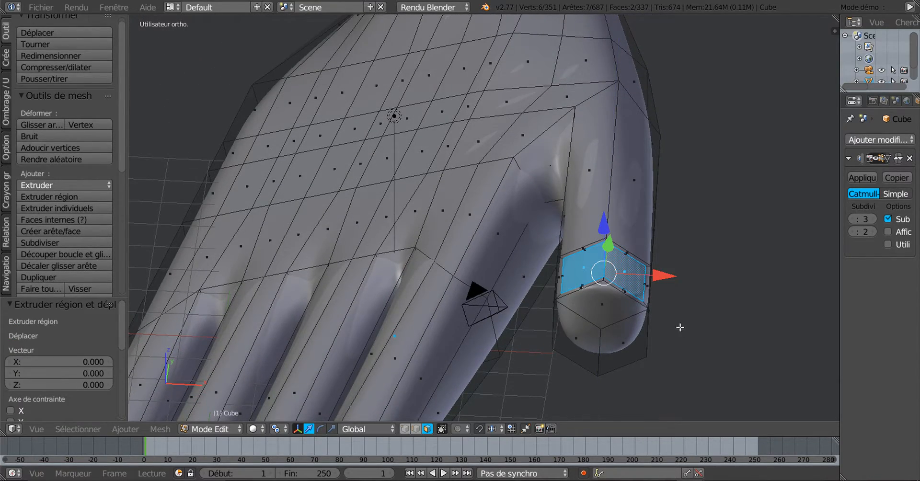
pyautogui.moveTo(641, 349); pyautogui.dragTo(630, 267, button='middle')
pyautogui.moveTo(608, 208); pyautogui.dragTo(610, 210)
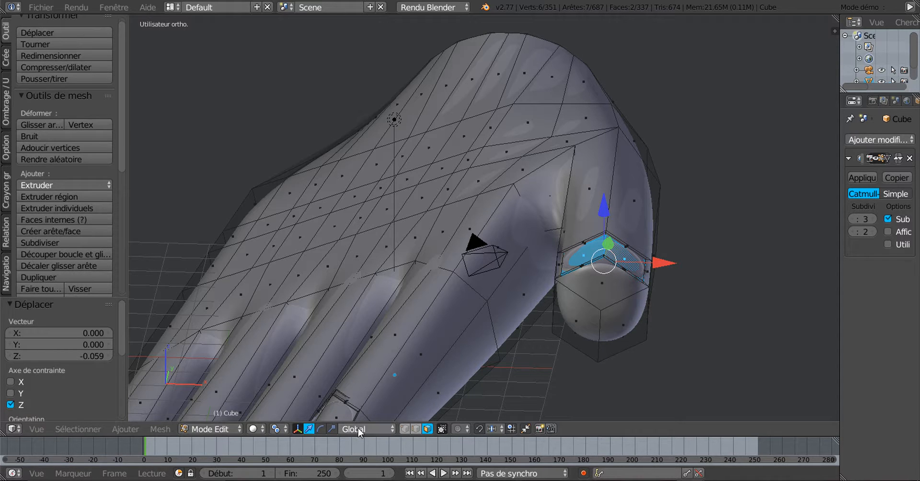
pyautogui.moveTo(628, 368); pyautogui.dragTo(677, 362, button='middle')
pyautogui.scroll(3, 597, 374)
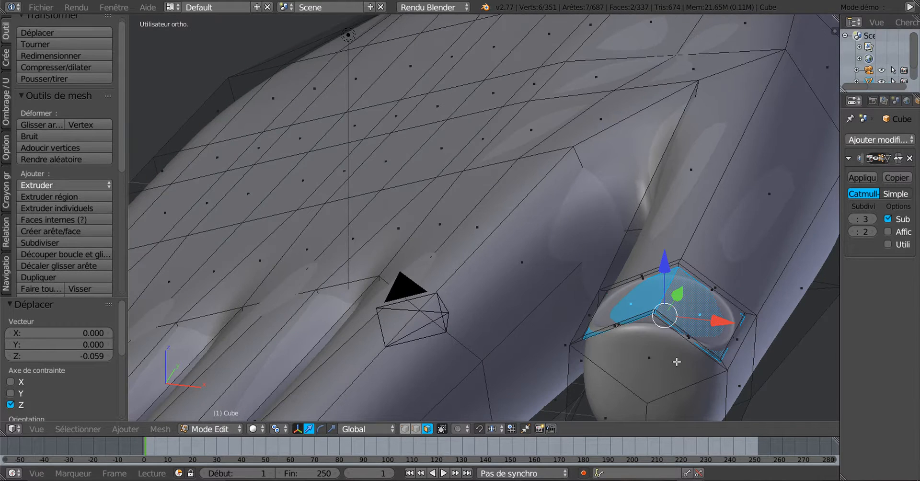
pyautogui.press('i')
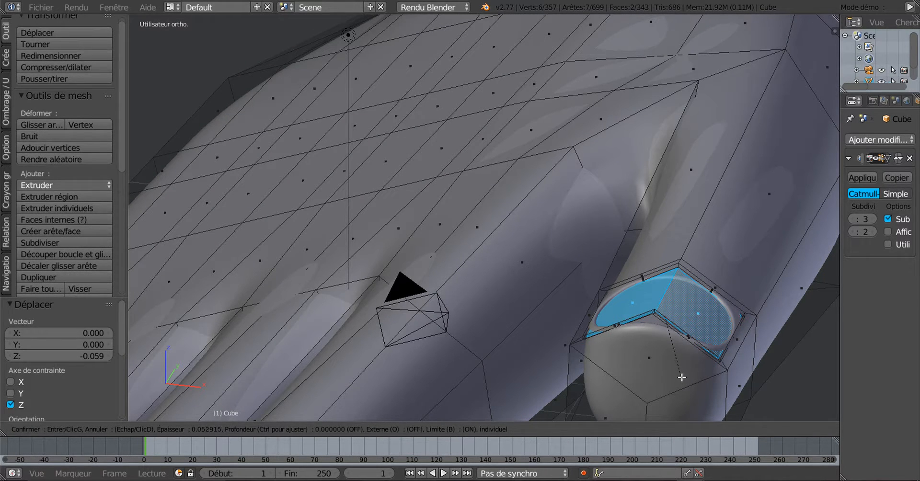
# Confirm the second inset, then extrude the fingertip face and raise it 0.080 along Z
pyautogui.click(681, 378)
pyautogui.moveTo(681, 379); pyautogui.dragTo(658, 377, button='middle')
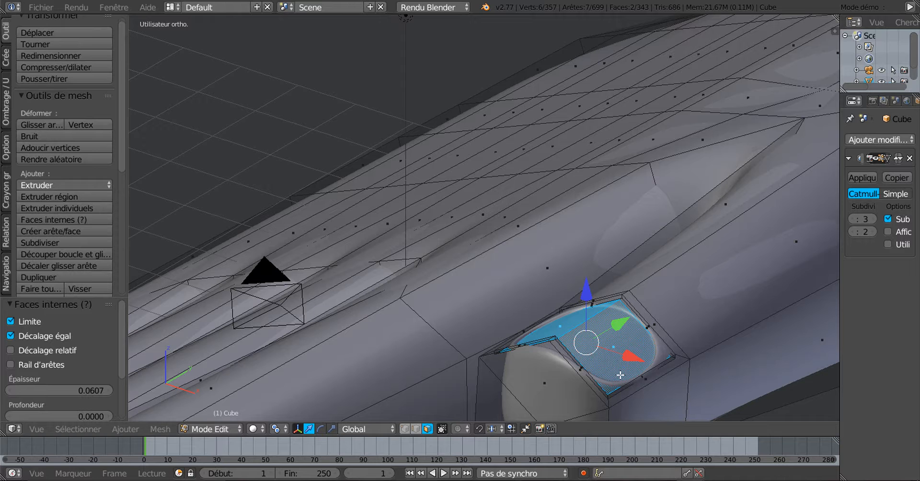
pyautogui.press('e')
pyautogui.rightClick(601, 325)
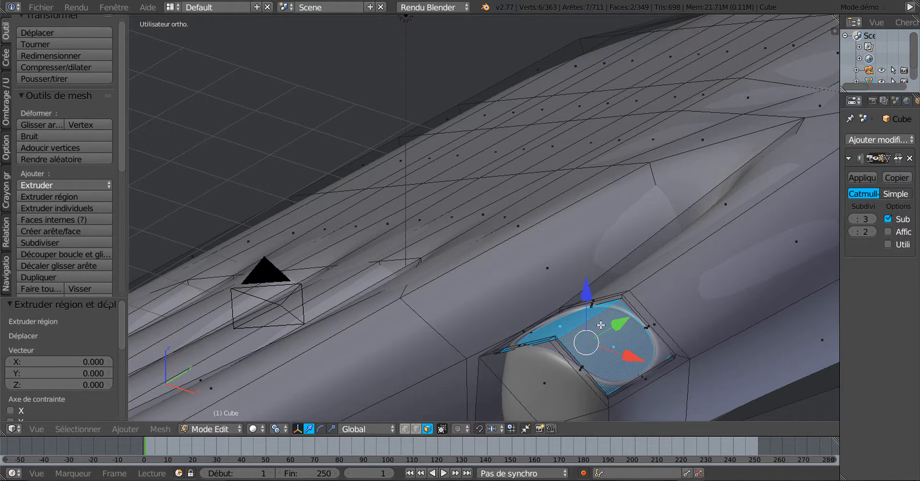
pyautogui.moveTo(591, 297); pyautogui.dragTo(592, 294)
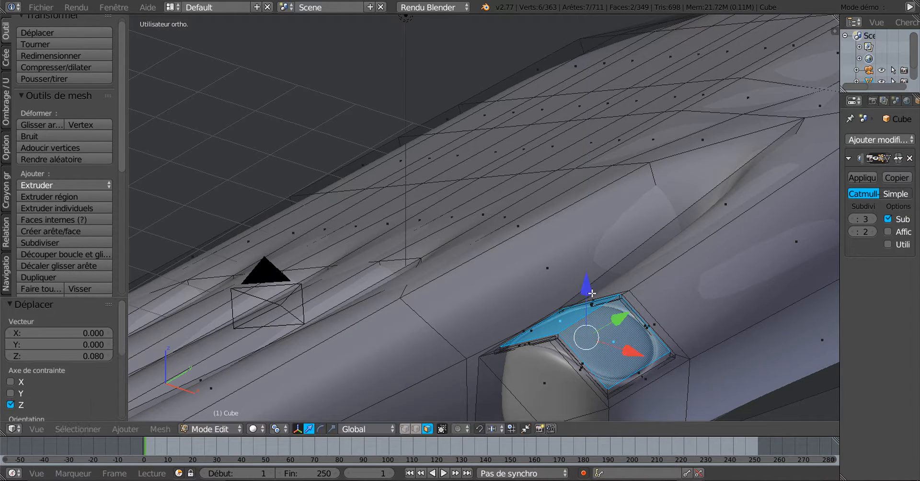
pyautogui.moveTo(617, 351); pyautogui.dragTo(672, 321, button='middle')
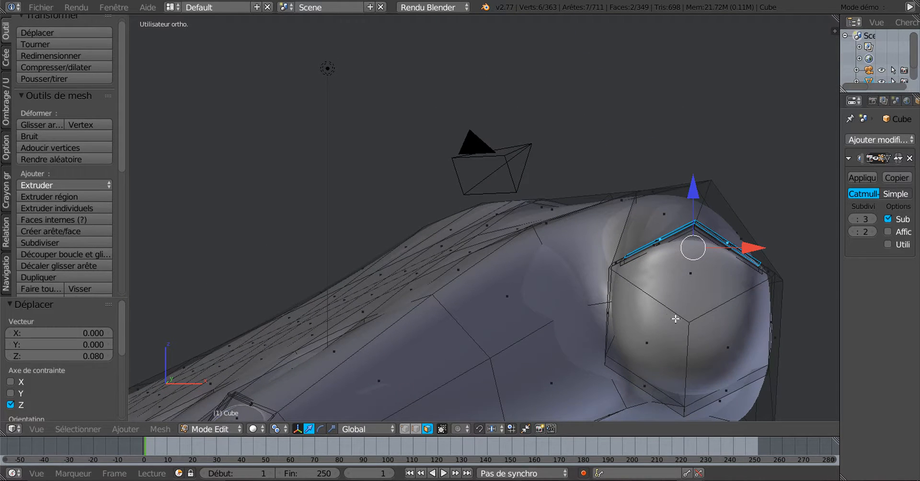
pyautogui.moveTo(729, 330); pyautogui.dragTo(700, 362, button='middle')
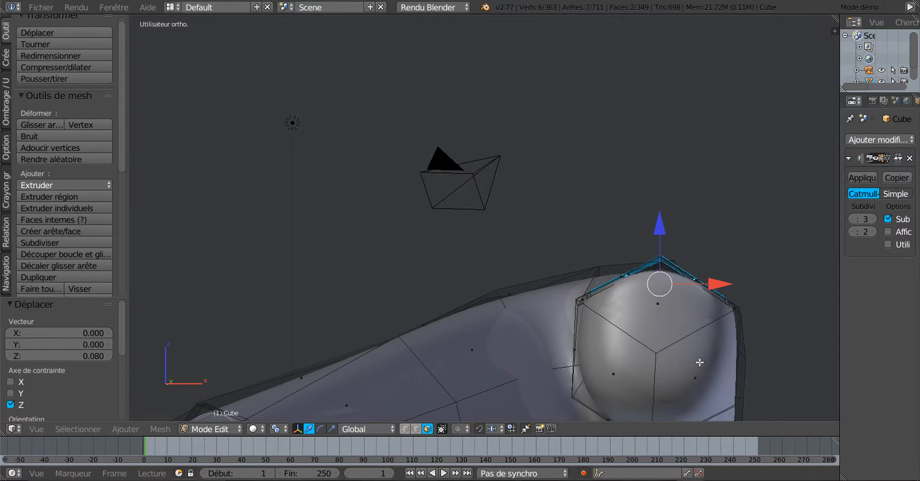
# From the front view, move the extruded face a further 0.024 along Z
pyautogui.press('KP_1')
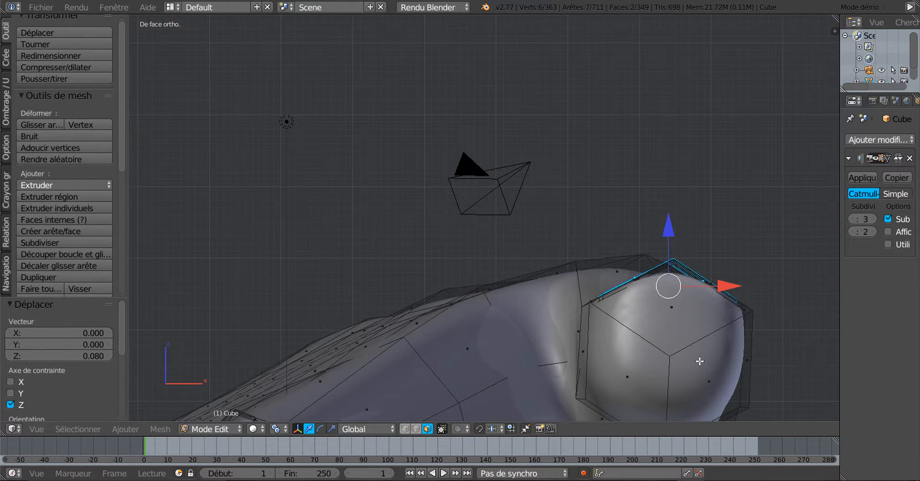
pyautogui.scroll(-2, 738, 339)
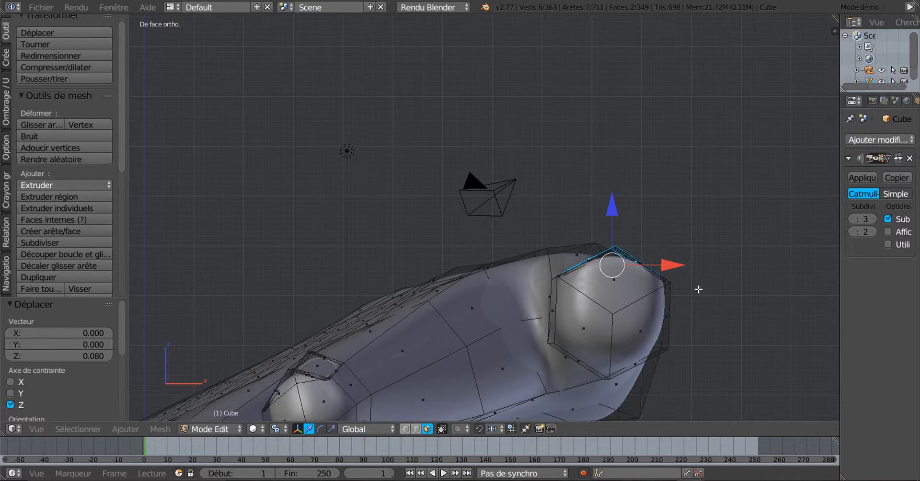
pyautogui.moveTo(699, 289)
pyautogui.mouseDown(button='middle')
pyautogui.moveTo(684, 307)
pyautogui.moveTo(686, 283)
pyautogui.mouseUp(button='middle')
pyautogui.moveTo(663, 233)
pyautogui.mouseDown()
pyautogui.moveTo(661, 221)
pyautogui.moveTo(669, 233)
pyautogui.mouseUp()
pyautogui.moveTo(668, 233); pyautogui.dragTo(577, 271, button='middle')
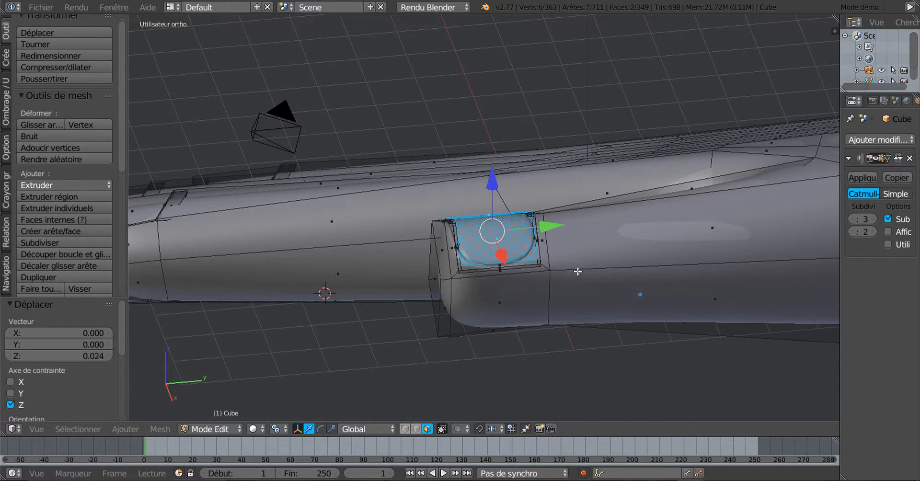
# In Right view, start rotating the nail face, cancel it, then orbit back to the fingertip
pyautogui.press('KP_3')
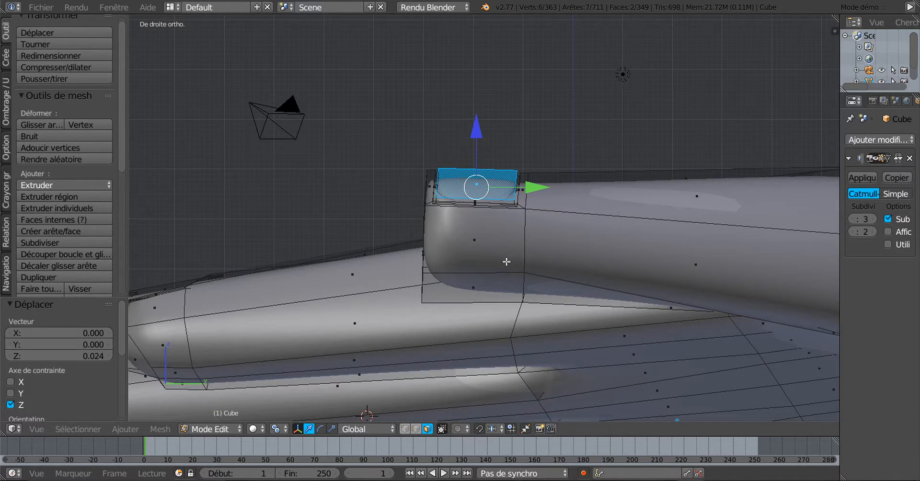
pyautogui.scroll(3, 507, 262)
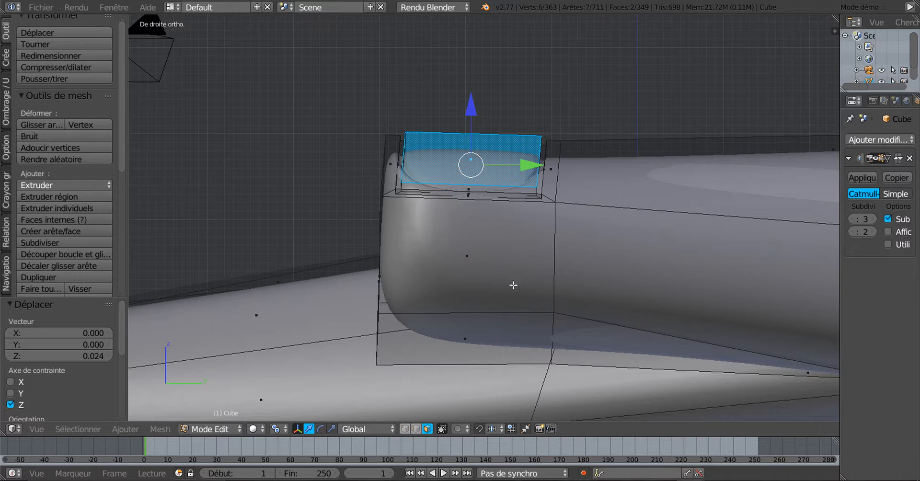
pyautogui.press('r')
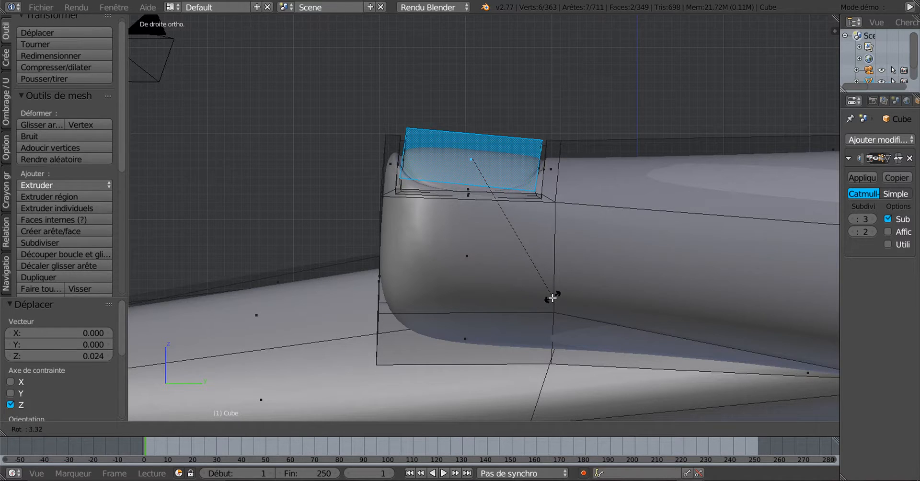
pyautogui.press('Escape')
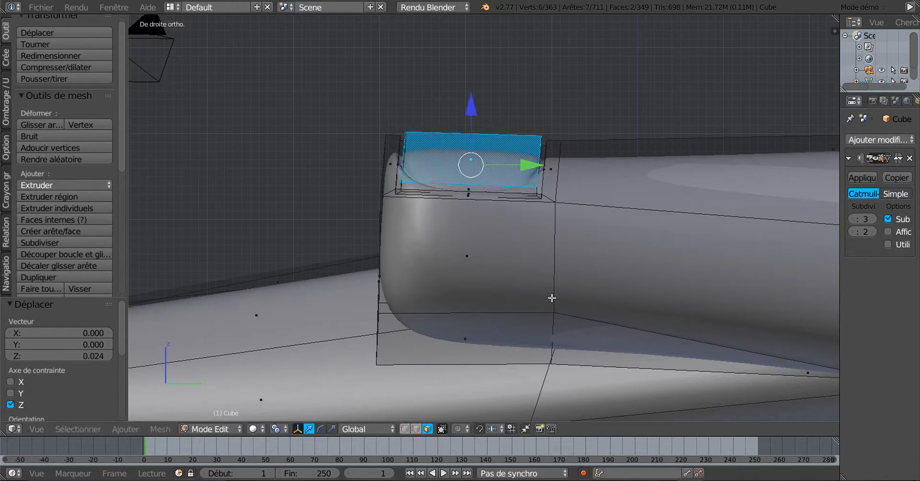
pyautogui.moveTo(509, 266); pyautogui.dragTo(551, 272, button='middle')
pyautogui.scroll(3, 551, 271)
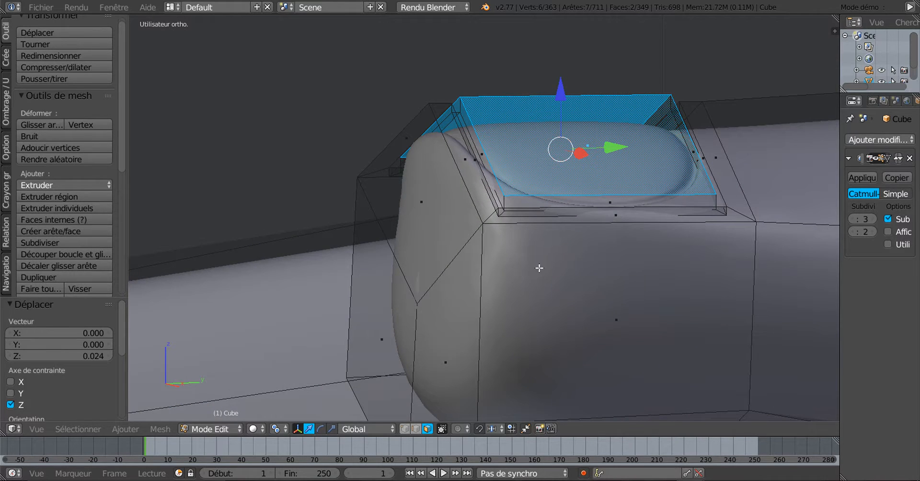
# Place the 3D cursor beside the nail and grow the selection to the surrounding side faces
pyautogui.click(521, 200)
pyautogui.scroll(1, 522, 210)
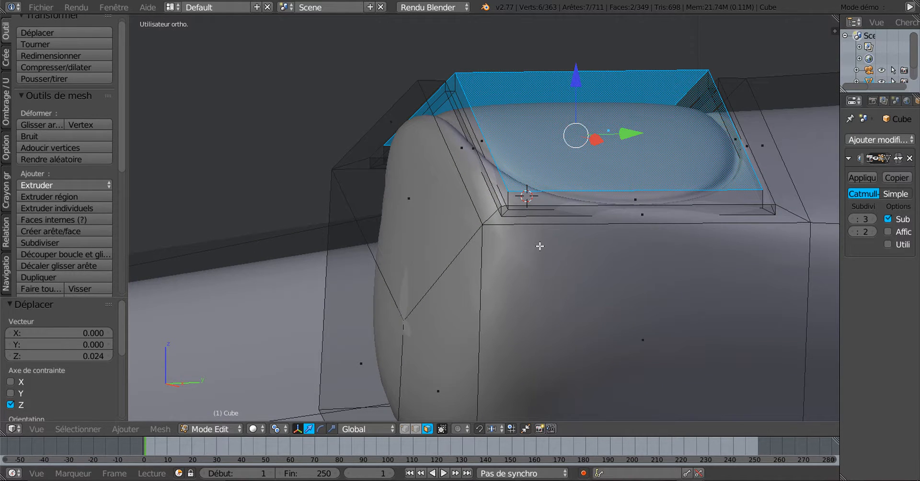
pyautogui.press('Tab')
pyautogui.press('Tab')
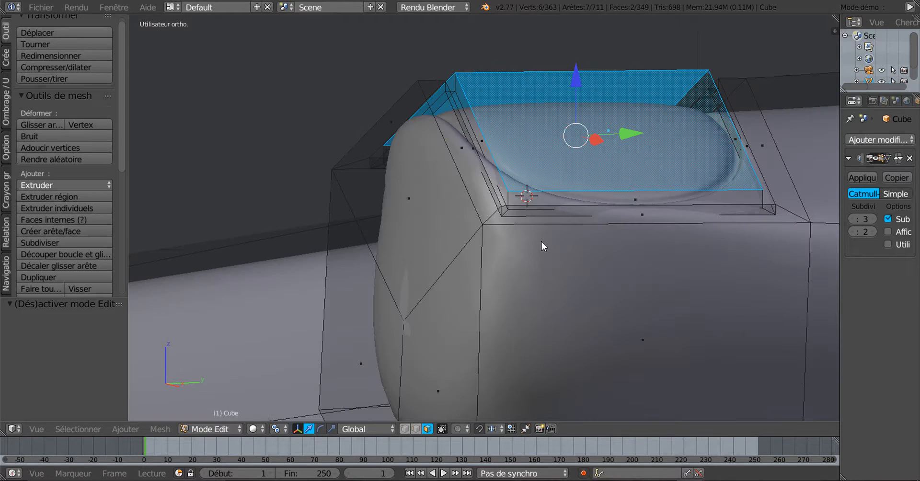
pyautogui.click(530, 228)
pyautogui.press('ctrl+KP_Add')
pyautogui.scroll(-1, 551, 257)
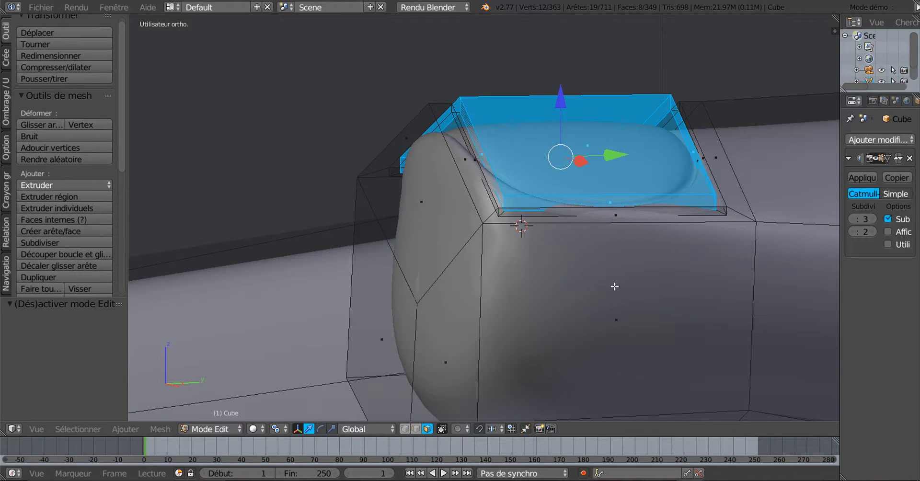
# Tilt the nail faces about 5 degrees in the right-side view
pyautogui.press('KP_3')
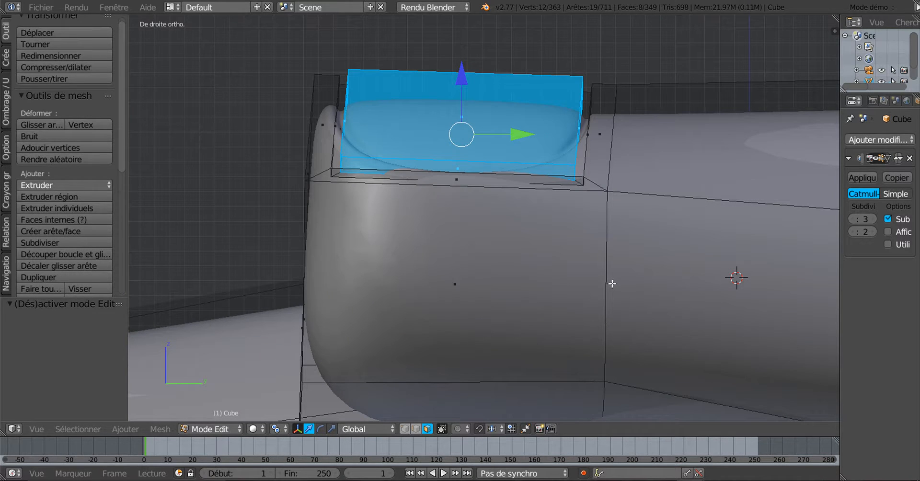
pyautogui.press('r')
pyautogui.click(607, 311)
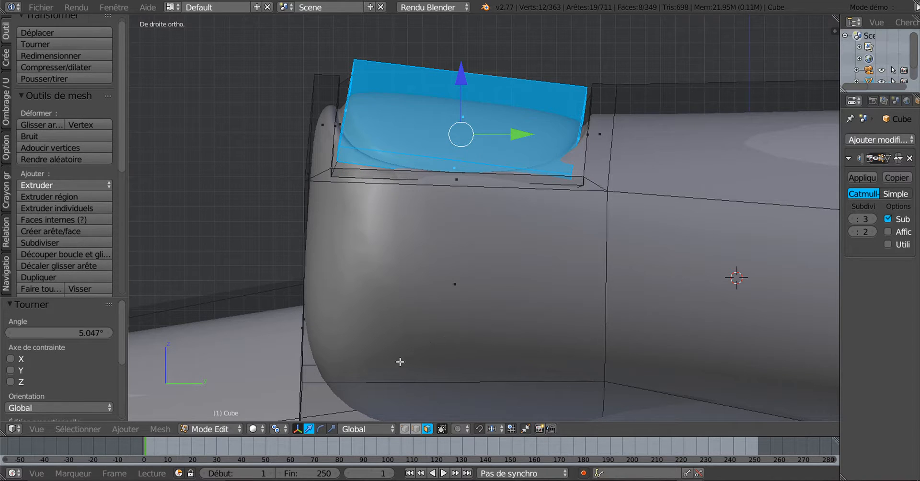
# Stretch the nail faces to 1.484 along Y and preview the smoothed finger
pyautogui.click(332, 429)
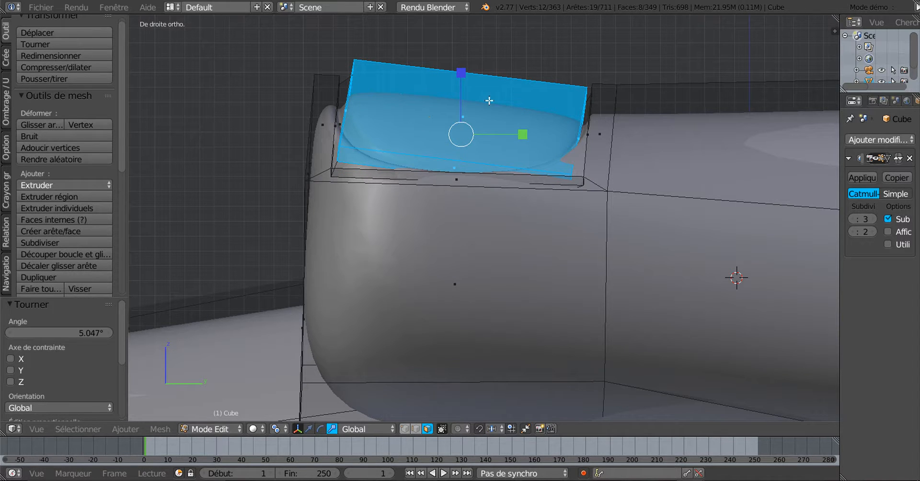
pyautogui.moveTo(526, 134); pyautogui.dragTo(555, 137)
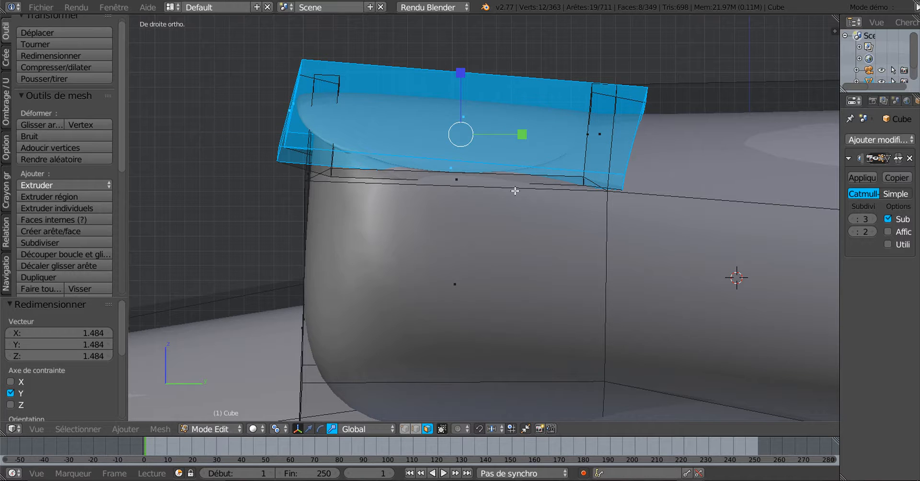
pyautogui.press('Tab')
pyautogui.scroll(-1, 513, 193)
pyautogui.moveTo(513, 195); pyautogui.dragTo(524, 215, button='middle')
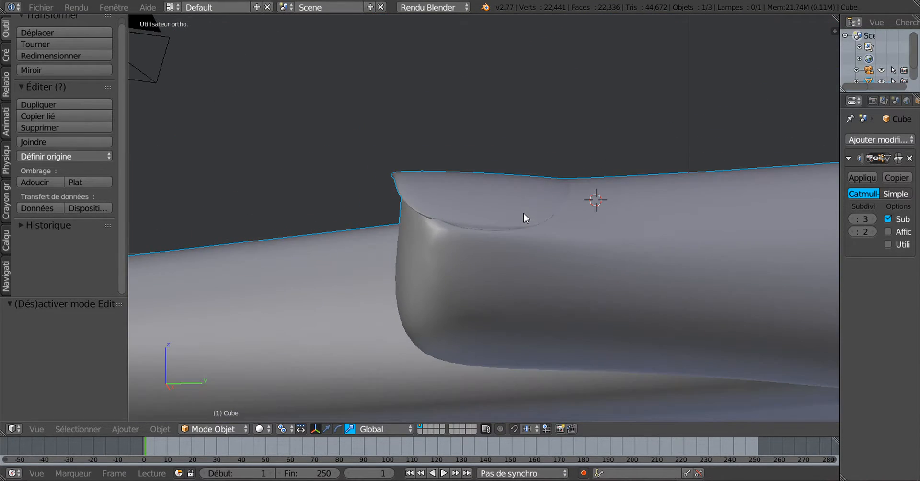
pyautogui.press('KP_3')
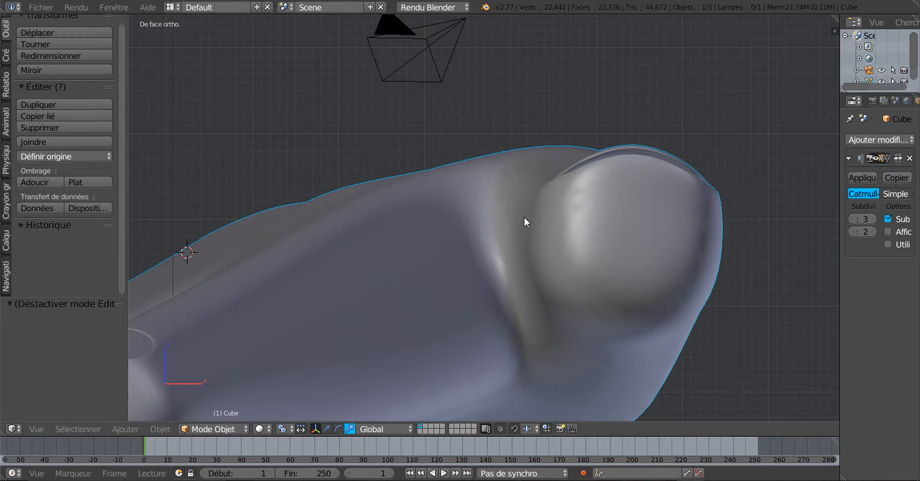
pyautogui.press('Tab')
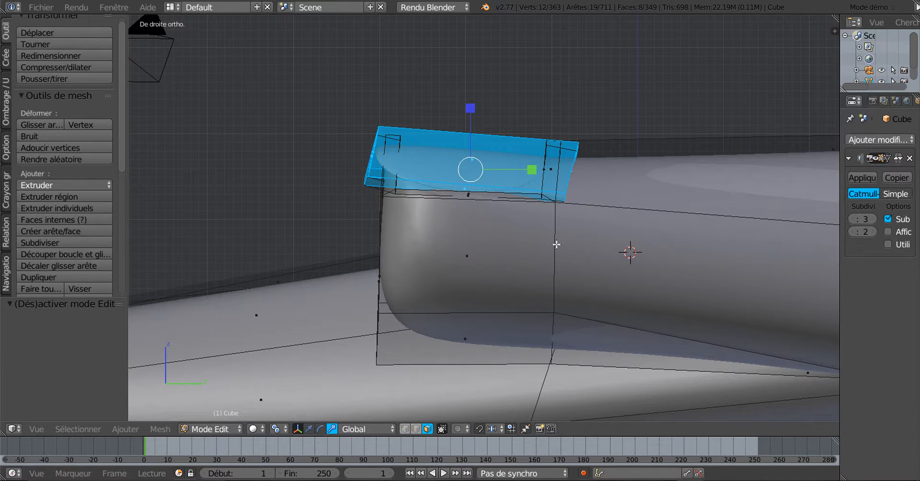
# In wireframe vertex mode, circle-select the nail's right-end vertices and check the selection
pyautogui.press('z')
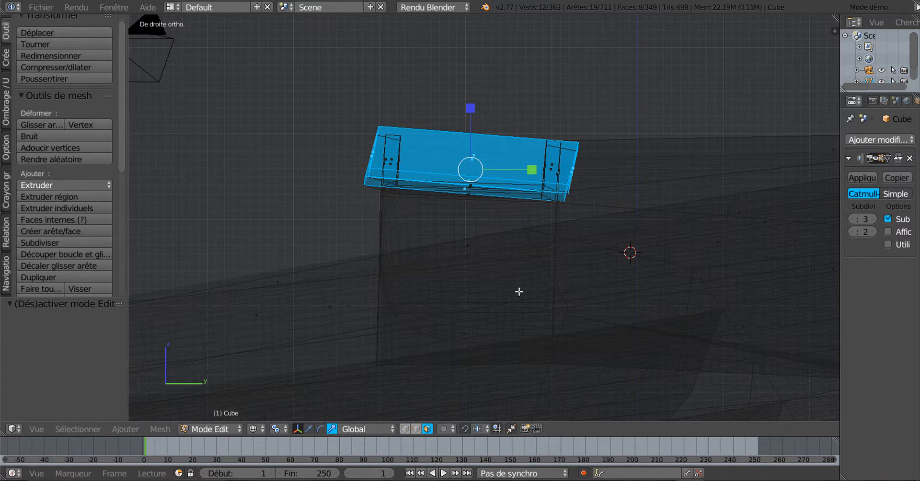
pyautogui.click(405, 429)
pyautogui.press('c')
pyautogui.moveTo(565, 152)
pyautogui.mouseDown()
pyautogui.moveTo(561, 173)
pyautogui.moveTo(391, 184)
pyautogui.moveTo(406, 155)
pyautogui.mouseUp()
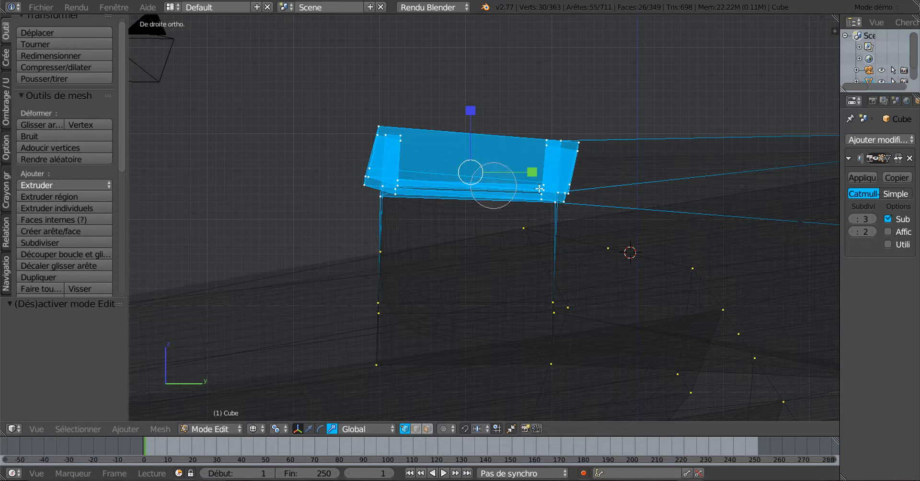
pyautogui.press('Escape')
pyautogui.moveTo(411, 232); pyautogui.dragTo(472, 234, button='middle')
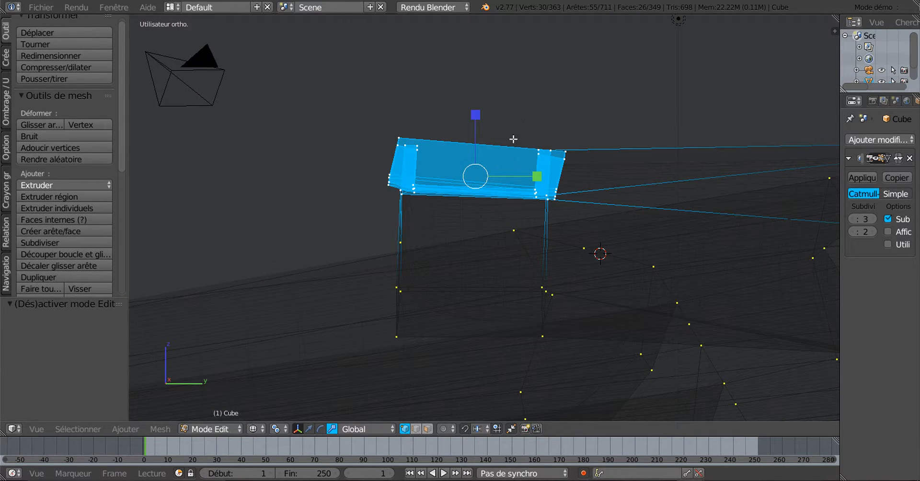
pyautogui.press('KP_3')
pyautogui.press('z')
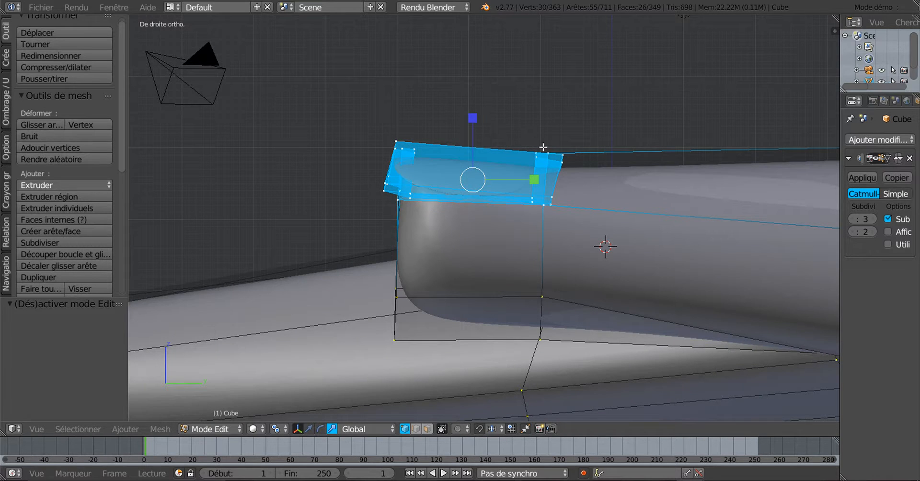
# Tilt the nail back -6.6° and lower it 0.257 along Z, then preview the fingertip
pyautogui.press('r')
pyautogui.click(576, 255)
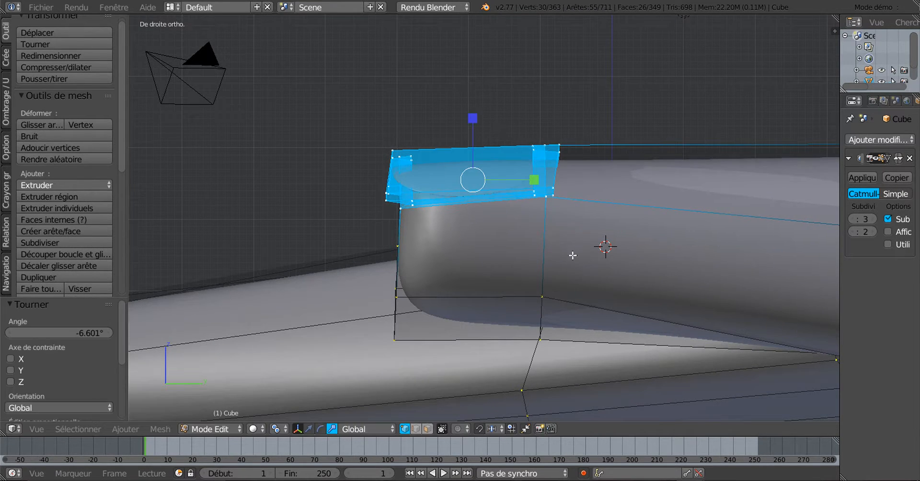
pyautogui.click(309, 428)
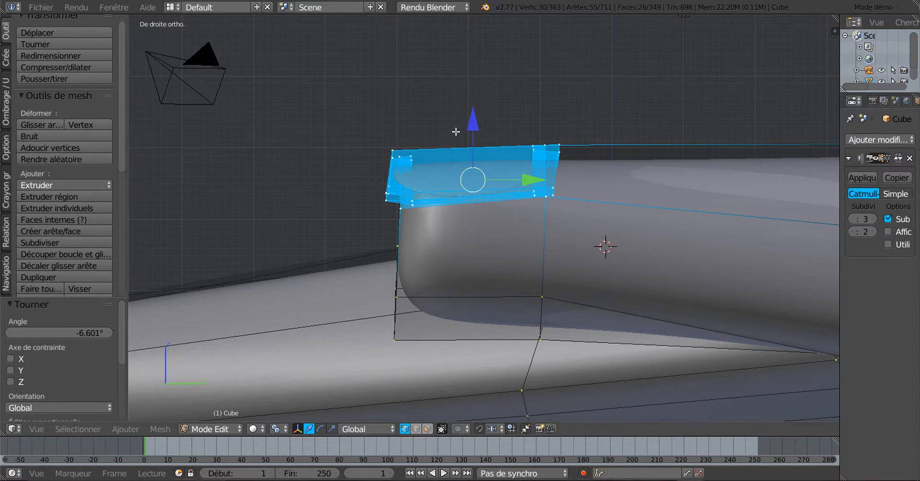
pyautogui.moveTo(472, 124); pyautogui.dragTo(468, 143)
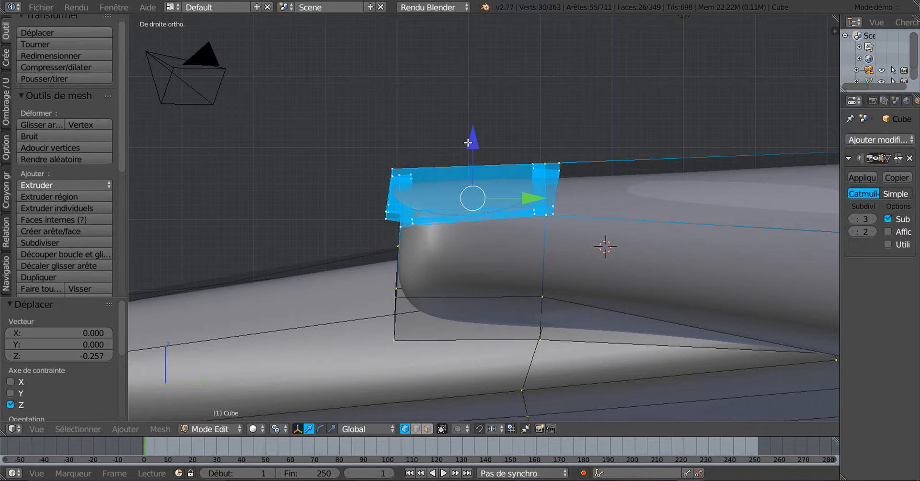
pyautogui.press('Tab')
pyautogui.scroll(-3, 470, 172)
pyautogui.moveTo(473, 174); pyautogui.dragTo(562, 182, button='middle')
pyautogui.scroll(3, 505, 242)
pyautogui.press('Tab')
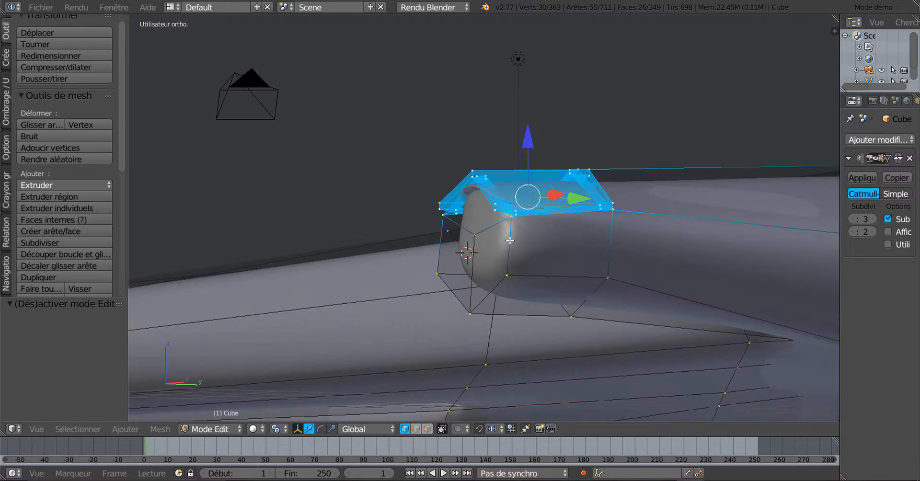
# Slide one fingertip vertex along Y and preview the smoothed hand
pyautogui.rightClick(491, 241)
pyautogui.moveTo(505, 276); pyautogui.dragTo(469, 300, button='middle')
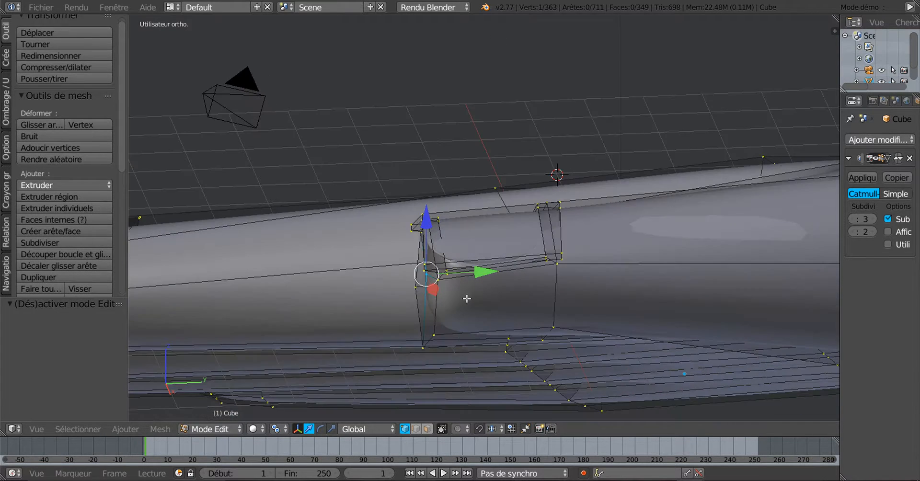
pyautogui.moveTo(480, 273); pyautogui.dragTo(460, 275)
pyautogui.moveTo(510, 267); pyautogui.dragTo(530, 220, button='middle')
pyautogui.scroll(-2, 581, 258)
pyautogui.press('Tab')
pyautogui.scroll(2, 525, 221)
pyautogui.press('Tab')
pyautogui.scroll(2, 525, 221)
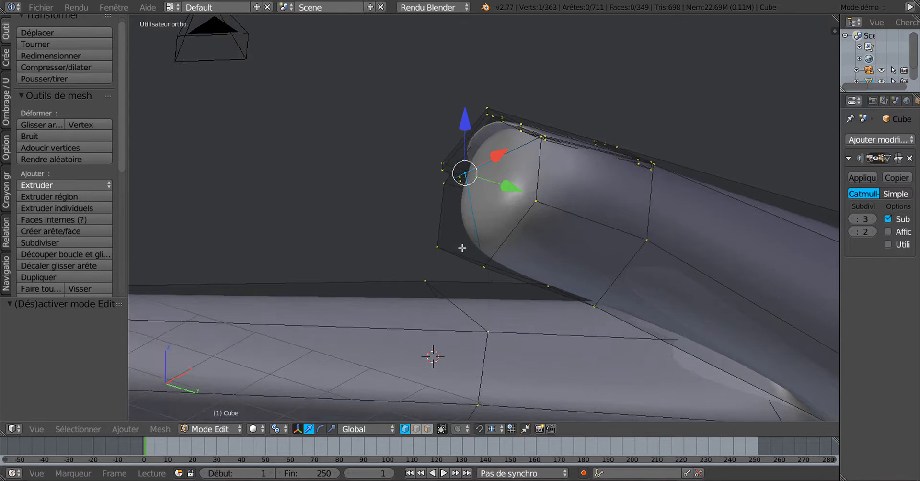
# Nudge that vertex down-left, then select three more fingertip vertices and move them along Y
pyautogui.moveTo(469, 179); pyautogui.dragTo(438, 246)
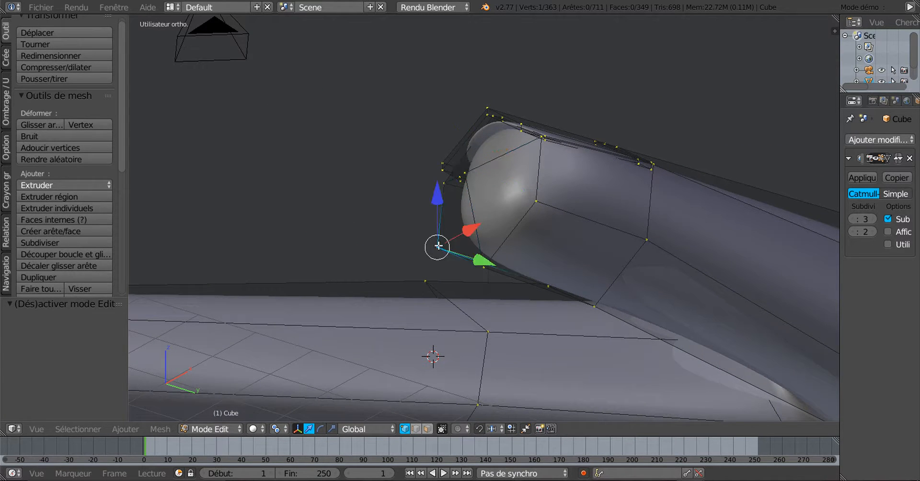
pyautogui.rightClick(498, 268)
pyautogui.rightClick(529, 220)
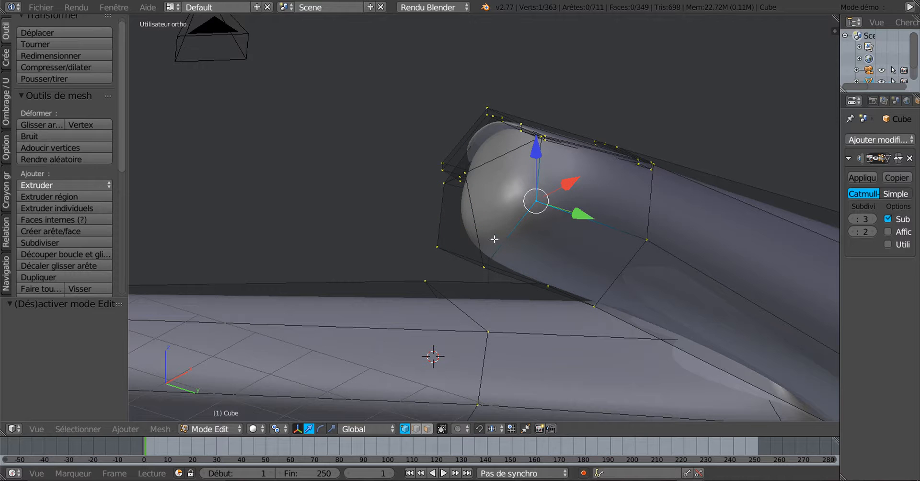
pyautogui.keyDown('shift'); pyautogui.rightClick(444, 239); pyautogui.keyUp('shift')
pyautogui.keyDown('shift'); pyautogui.rightClick(483, 263); pyautogui.keyUp('shift')
pyautogui.moveTo(542, 234); pyautogui.dragTo(469, 270, button='middle')
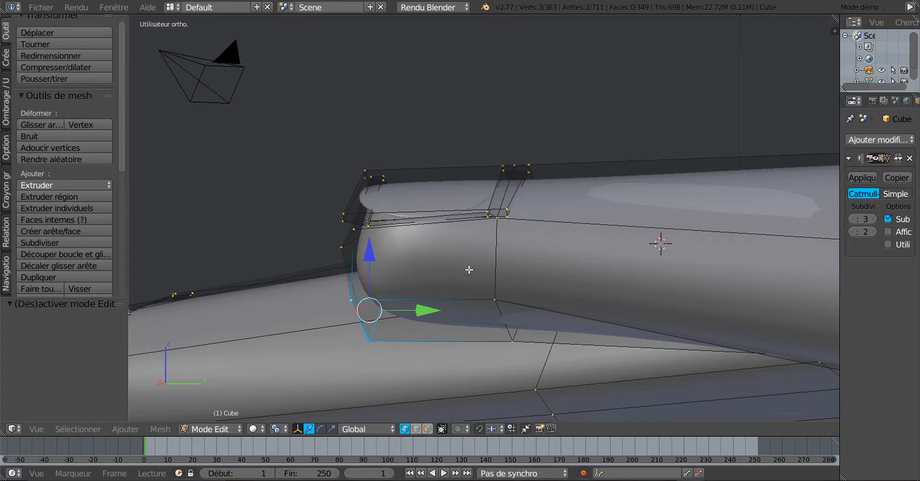
pyautogui.moveTo(431, 307); pyautogui.dragTo(455, 308)
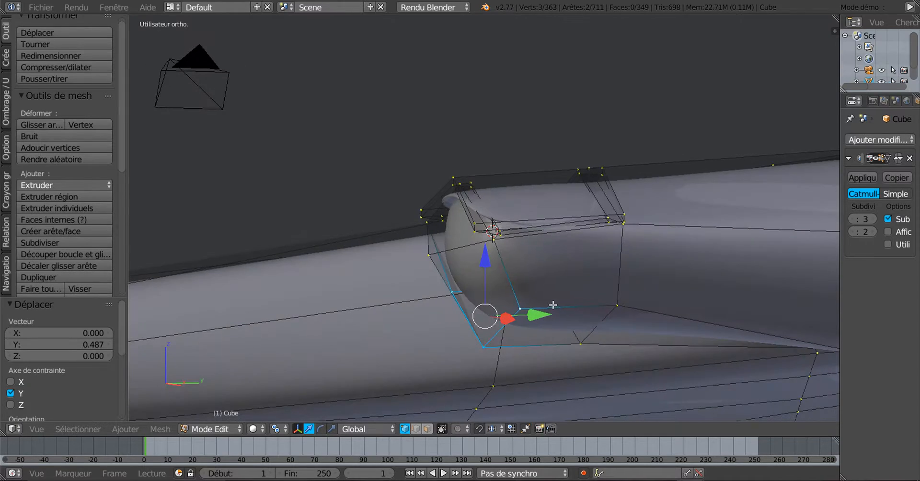
pyautogui.press('g')
pyautogui.press('y')
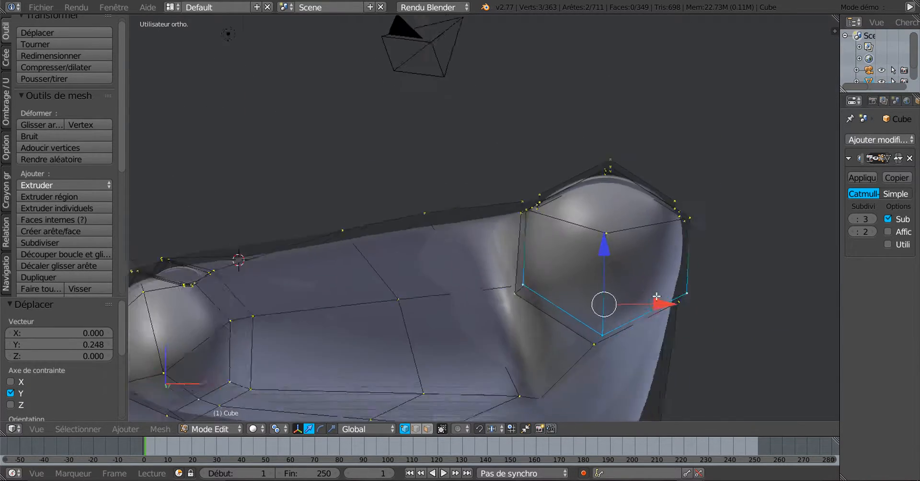
# View the whole smoothed hand from a new angle, then return to Edit Mode
pyautogui.press('Tab')
pyautogui.moveTo(648, 289); pyautogui.dragTo(554, 257, button='middle')
pyautogui.press('Tab')
pyautogui.press('Tab')
pyautogui.scroll(-2, 649, 267)
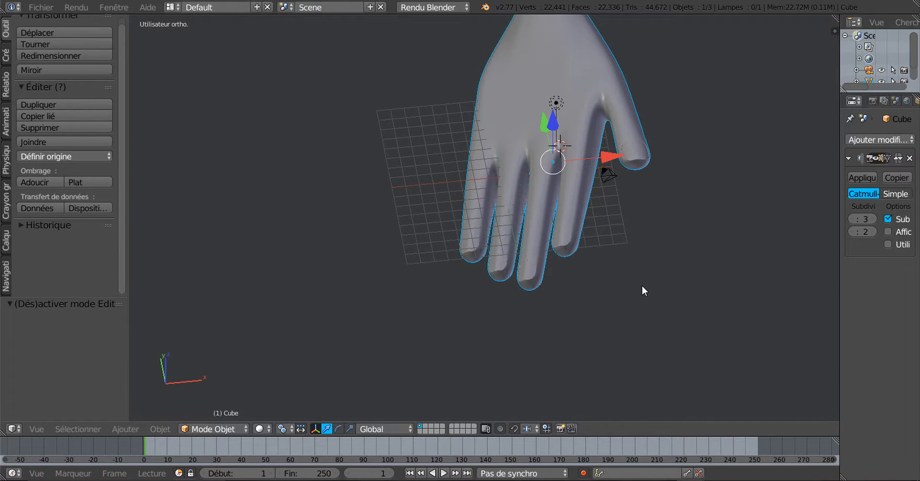
# Rotate the hand about 24° in the front view
pyautogui.press('KP_1')
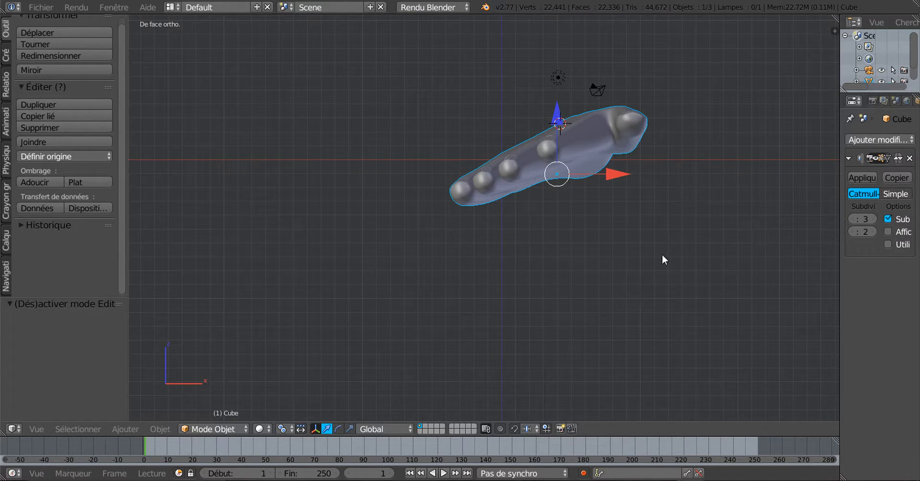
pyautogui.keyDown('shift'); pyautogui.moveTo(634, 263); pyautogui.dragTo(549, 305, button='middle'); pyautogui.keyUp('shift')
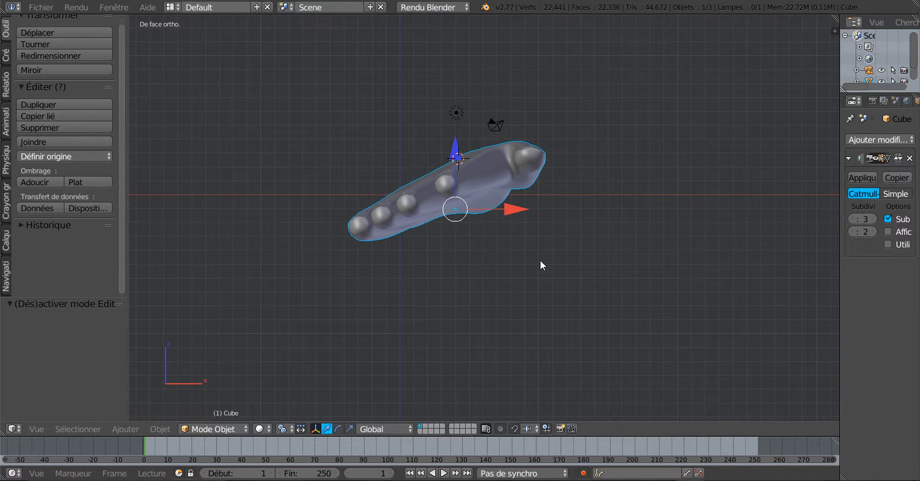
pyautogui.press('r')
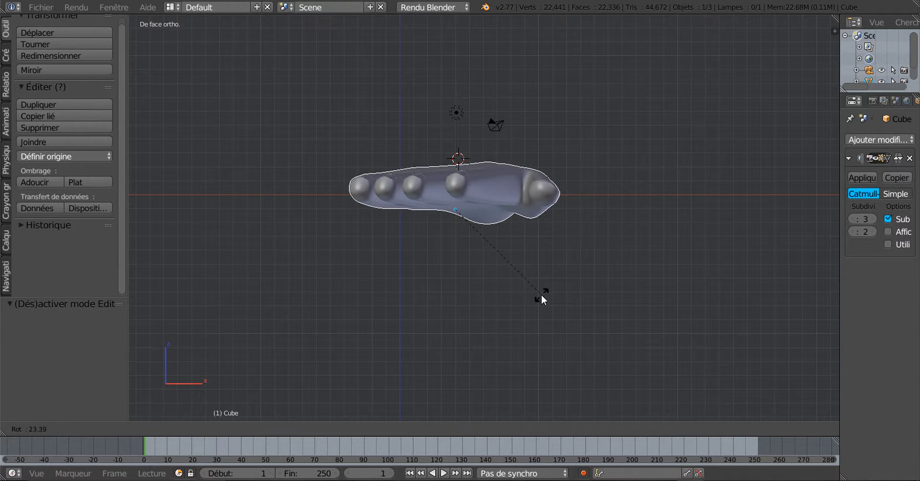
pyautogui.click(542, 297)
# Rotate the hand -14.869° in the top view
pyautogui.press('KP_7')
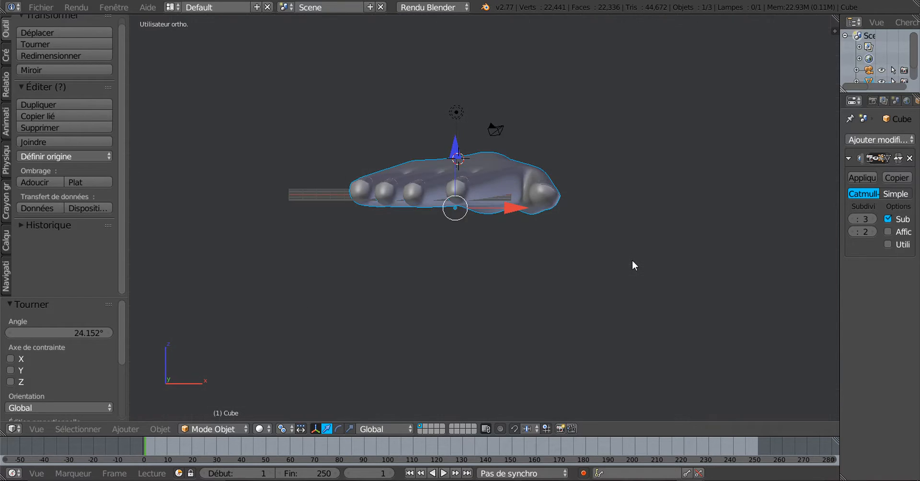
pyautogui.press('r')
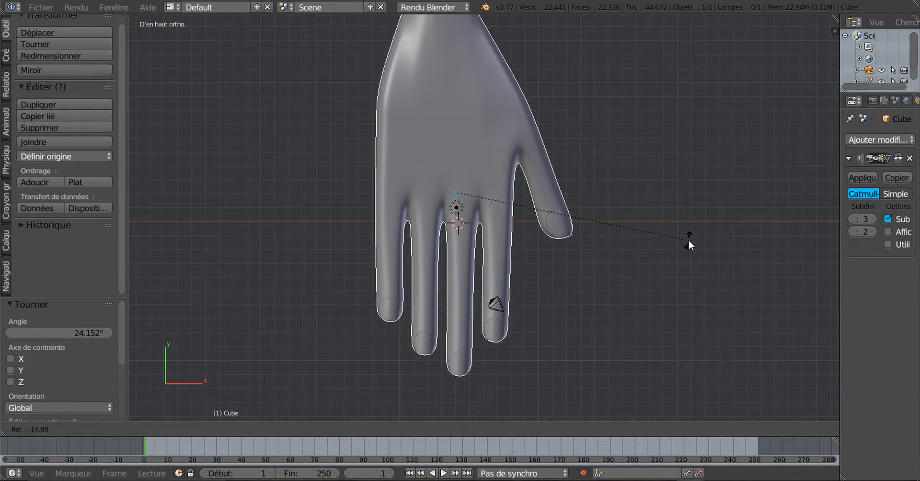
pyautogui.click(690, 241)
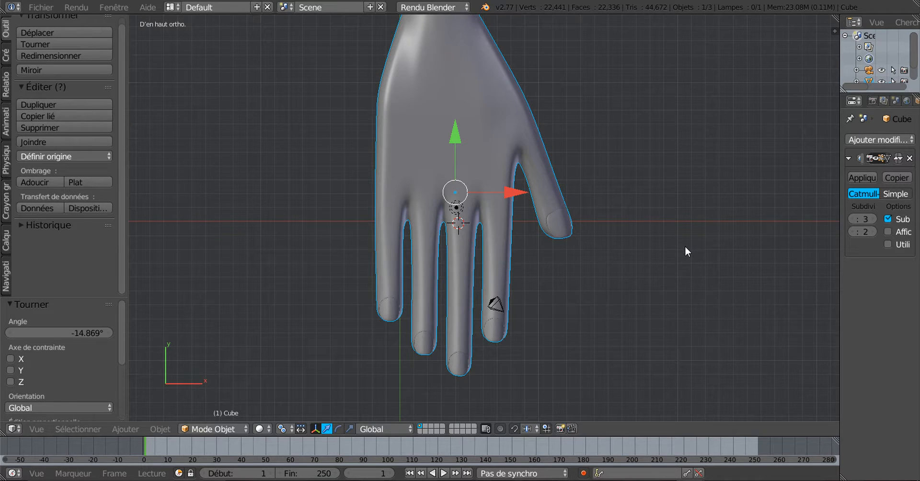
pyautogui.scroll(2, 373, 125)
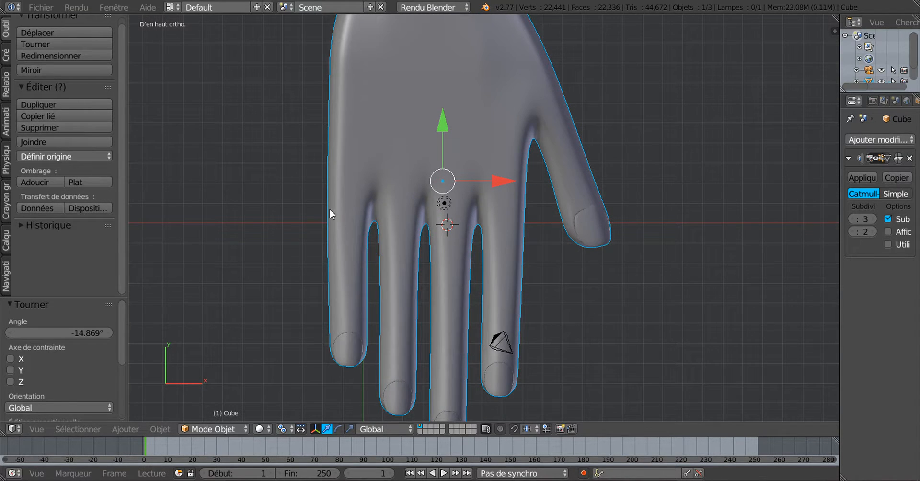
pyautogui.scroll(-2, 470, 148)
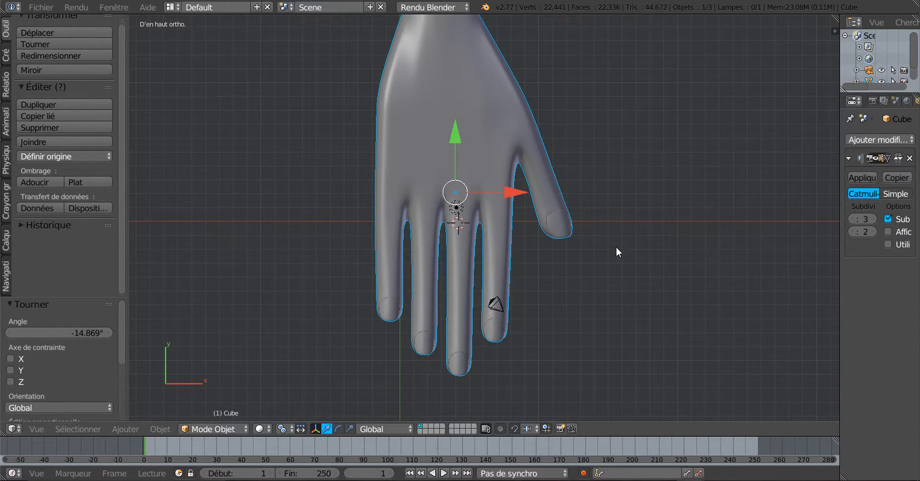
# Switch the hand to wireframe display with nothing selected and enter Edit Mode
pyautogui.press('a')
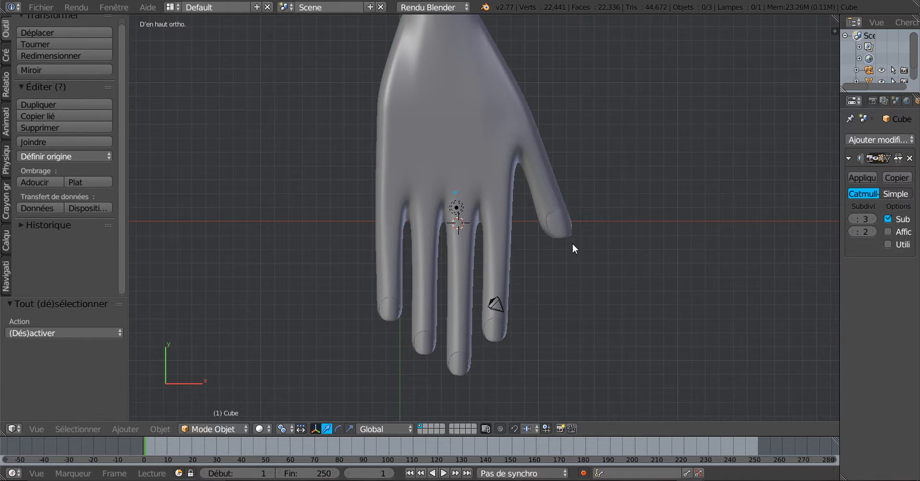
pyautogui.press('a')
pyautogui.scroll(2, 563, 247)
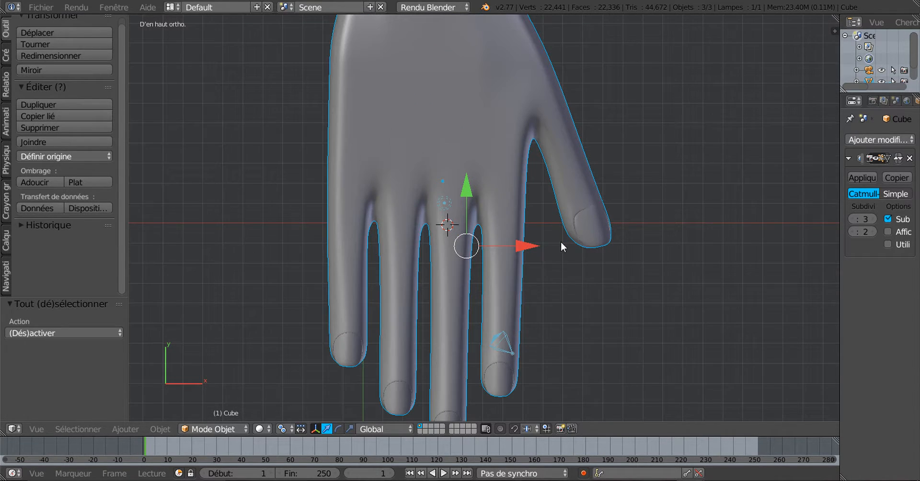
pyautogui.press('z')
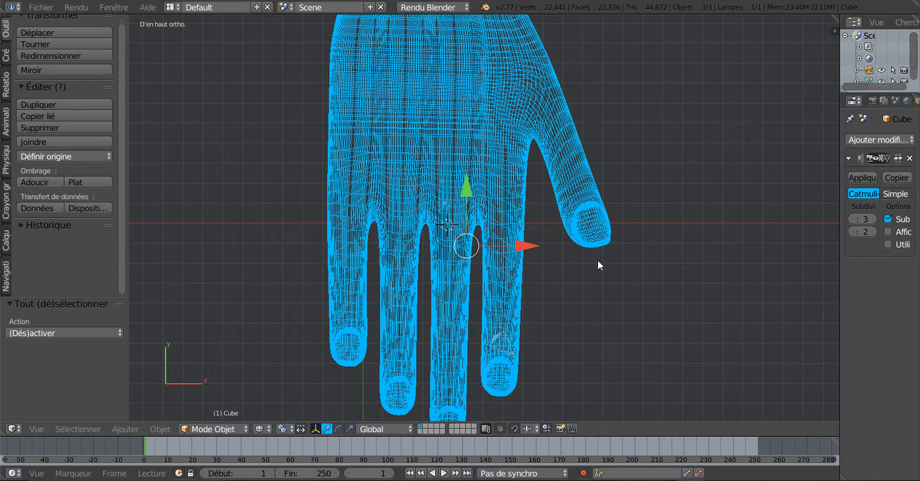
pyautogui.press('a')
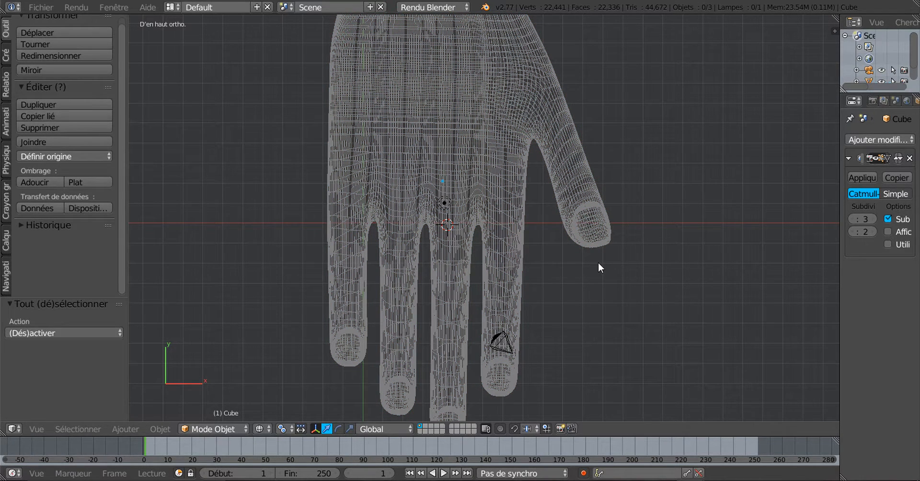
pyautogui.press('Tab')
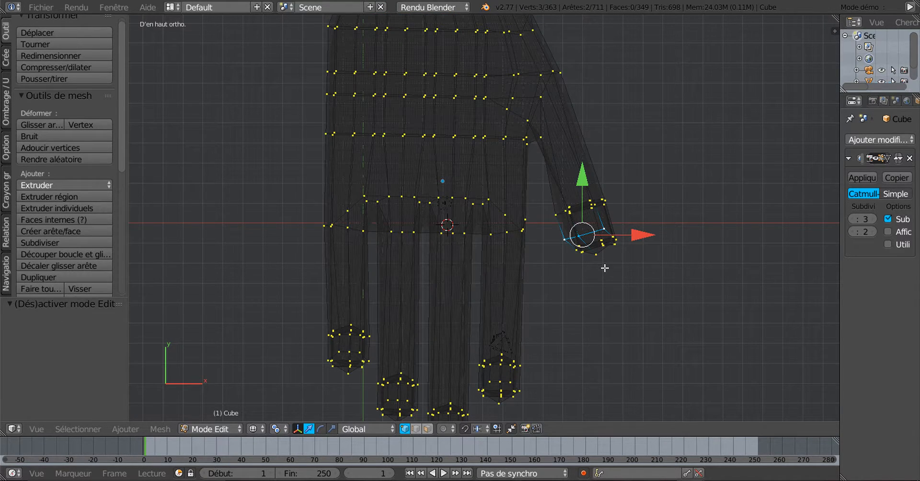
# Brush-select the thumb-tip vertices, nudge them up along Y and shrink them slightly
pyautogui.press('c')
pyautogui.click(616, 235)
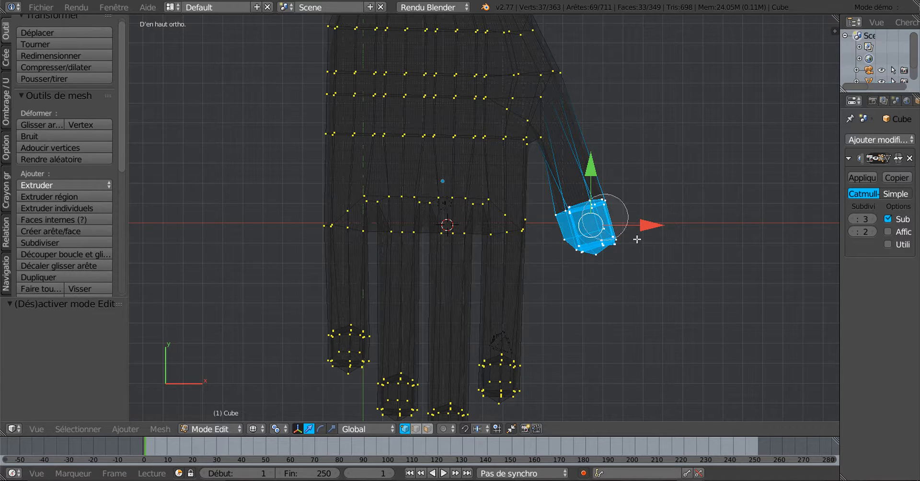
pyautogui.press('Escape')
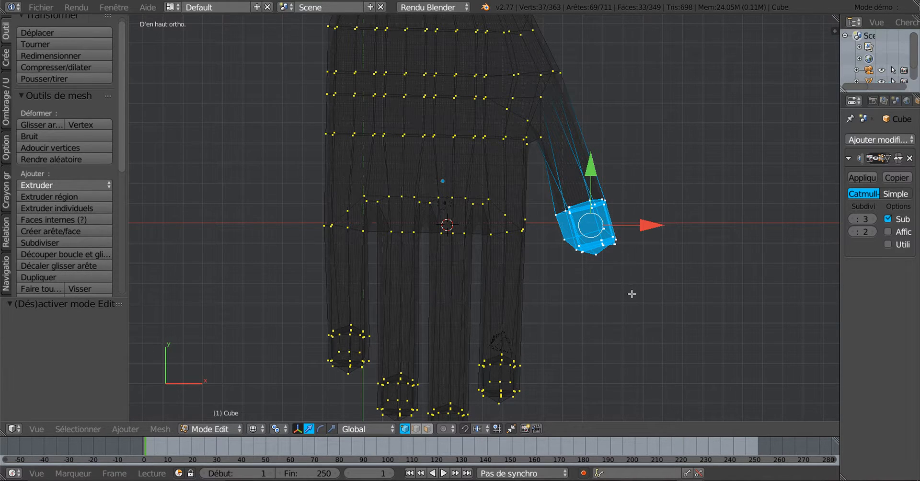
pyautogui.press('z')
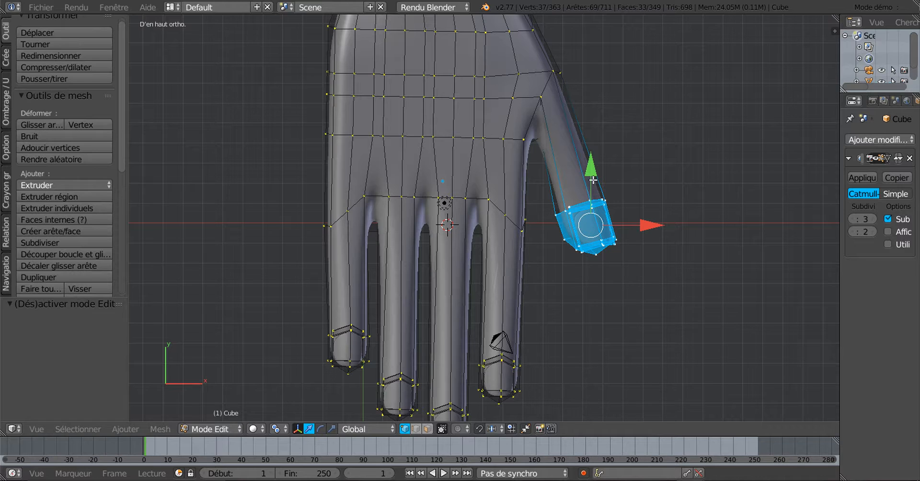
pyautogui.moveTo(593, 173); pyautogui.dragTo(596, 166)
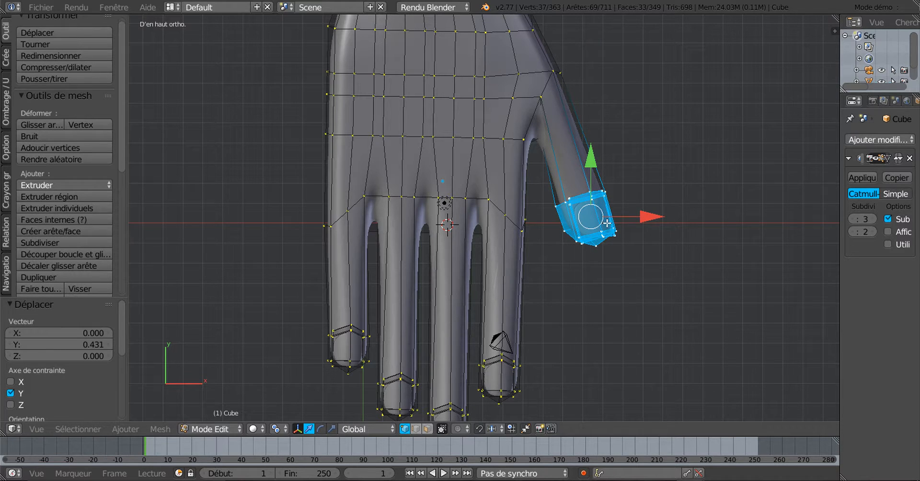
pyautogui.press('z')
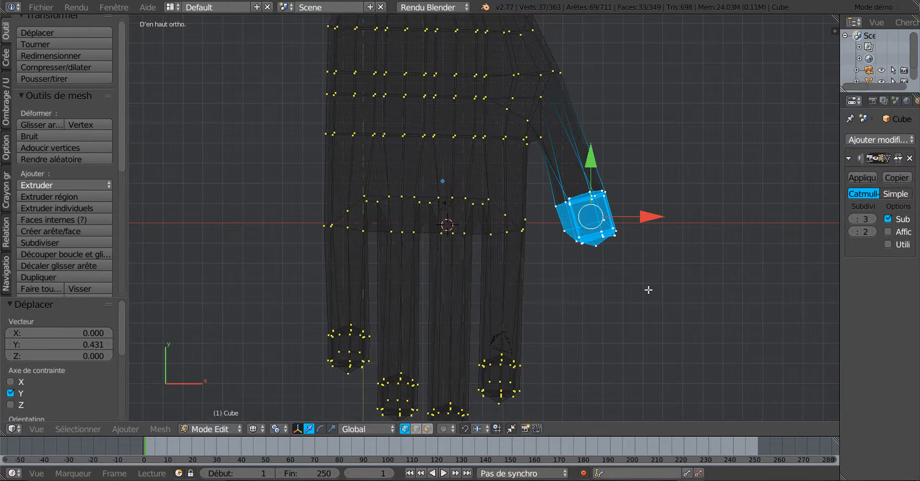
pyautogui.press('z')
pyautogui.press('s')
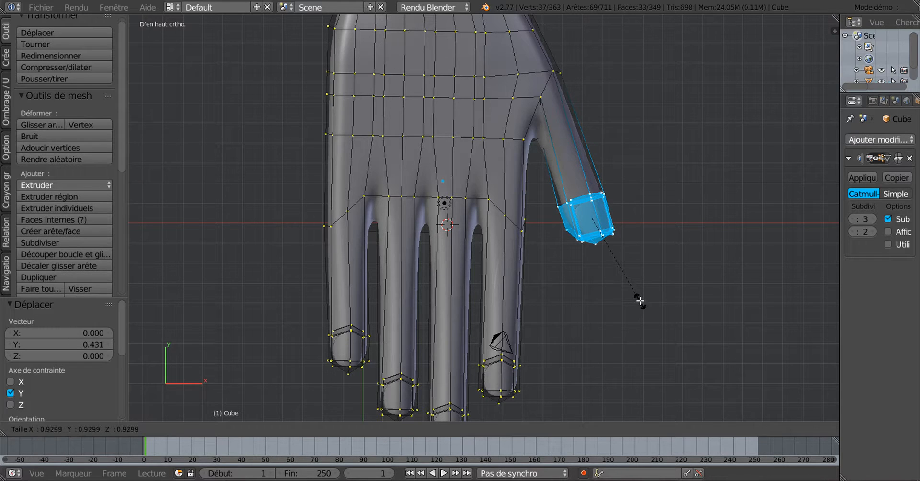
pyautogui.click(640, 302)
# Check the smoothed hand, then brush-select the little-finger tip vertices in top wireframe view
pyautogui.press('Tab')
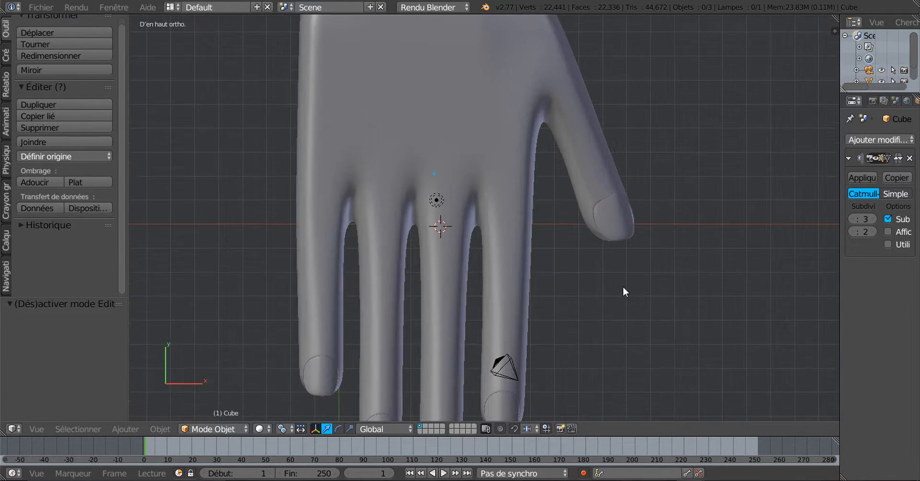
pyautogui.moveTo(623, 287); pyautogui.dragTo(625, 319, button='middle')
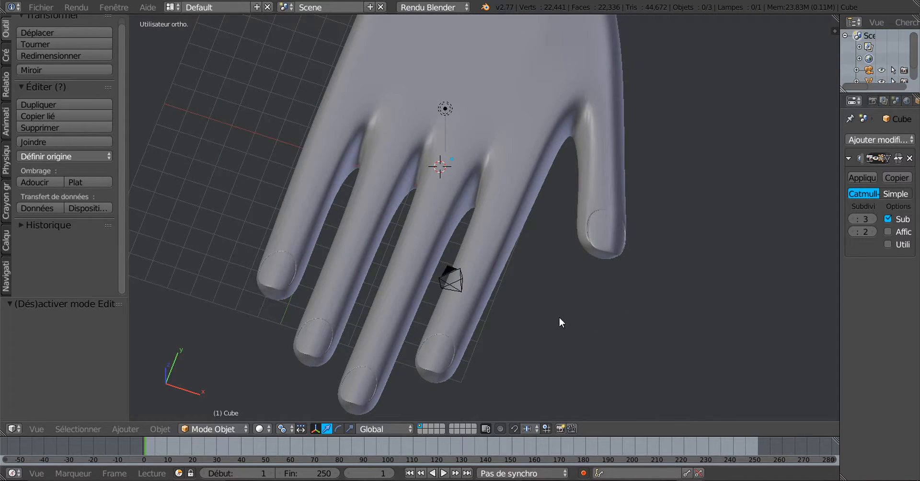
pyautogui.moveTo(562, 317); pyautogui.dragTo(657, 280, button='middle')
pyautogui.press('Tab')
pyautogui.press('KP_7')
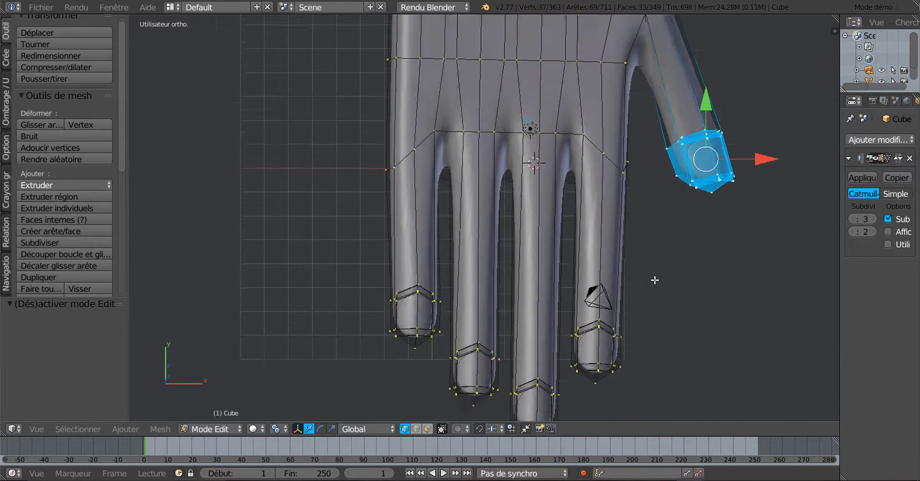
pyautogui.press('z')
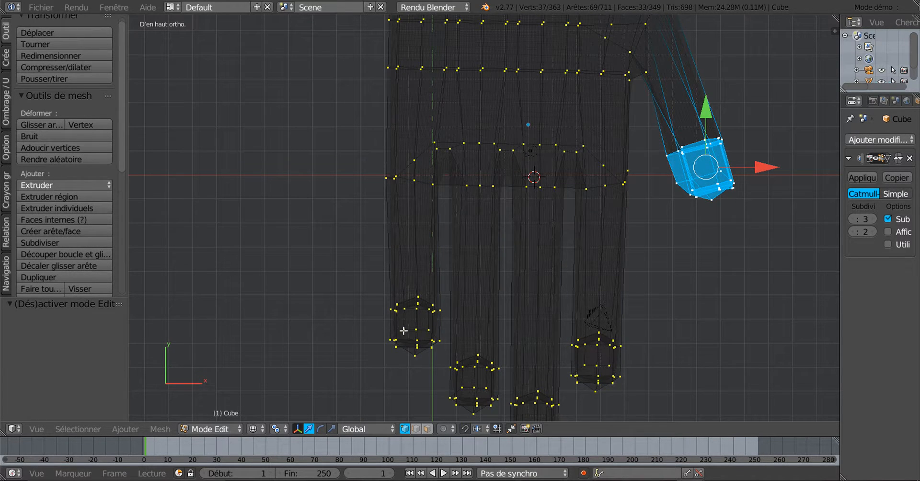
pyautogui.press('c')
pyautogui.moveTo(400, 334)
pyautogui.mouseDown()
pyautogui.moveTo(415, 324)
pyautogui.moveTo(417, 339)
pyautogui.moveTo(403, 337)
pyautogui.mouseUp()
pyautogui.press('Escape')
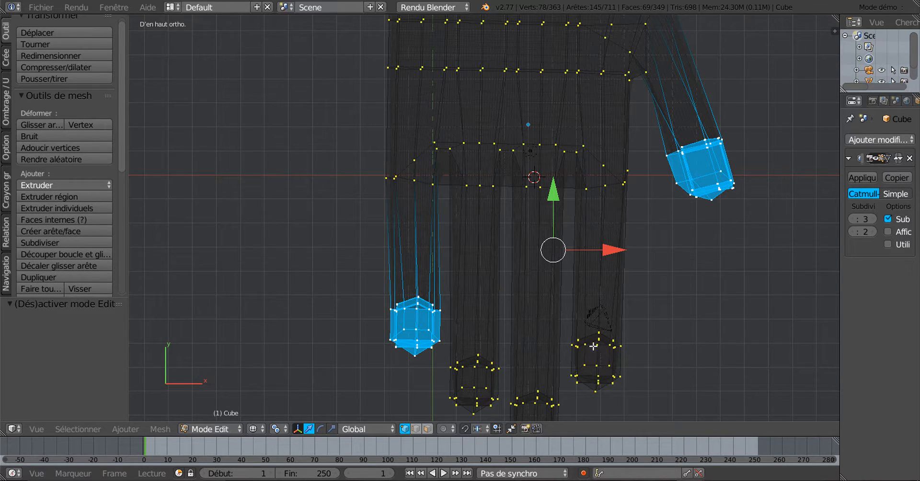
pyautogui.scroll(-1, 556, 342)
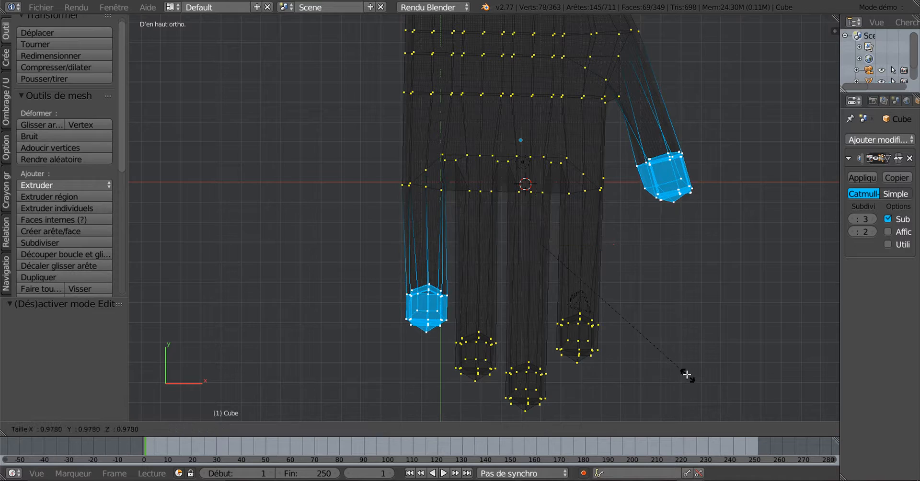
pyautogui.press('Tab')
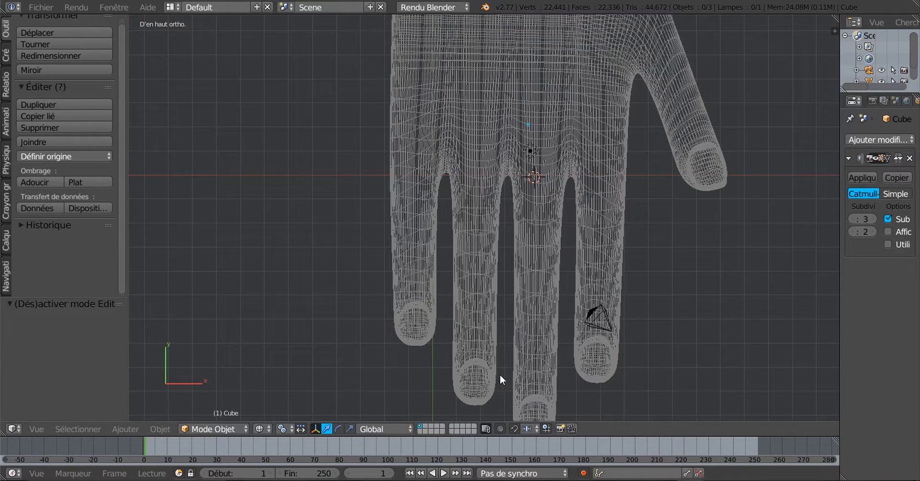
# Return to solid shading and orbit the smoothed hand from the side, fingertips and above
pyautogui.press('z')
pyautogui.moveTo(494, 375)
pyautogui.mouseDown(button='middle')
pyautogui.moveTo(519, 369)
pyautogui.moveTo(528, 349)
pyautogui.moveTo(513, 354)
pyautogui.moveTo(436, 322)
pyautogui.mouseUp(button='middle')
pyautogui.scroll(2, 518, 350)
pyautogui.scroll(-3, 442, 357)
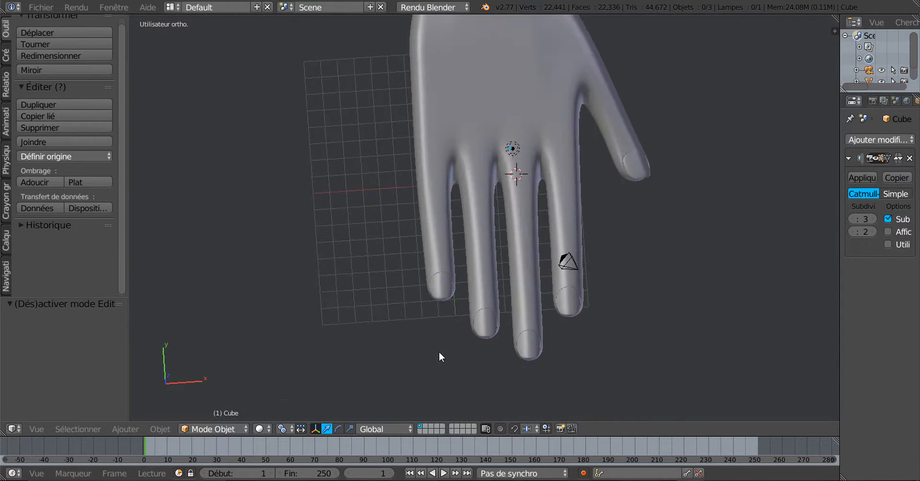
pyautogui.moveTo(439, 352); pyautogui.dragTo(496, 324, button='middle')
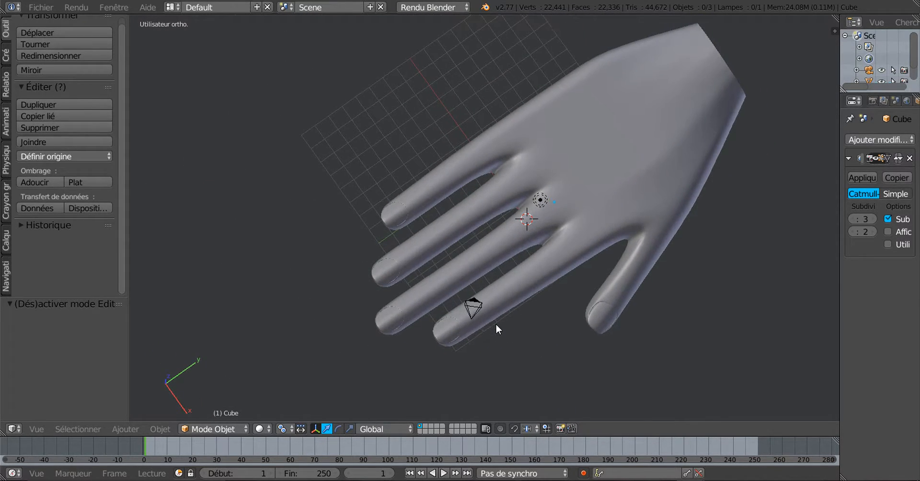
pyautogui.scroll(2, 648, 307)
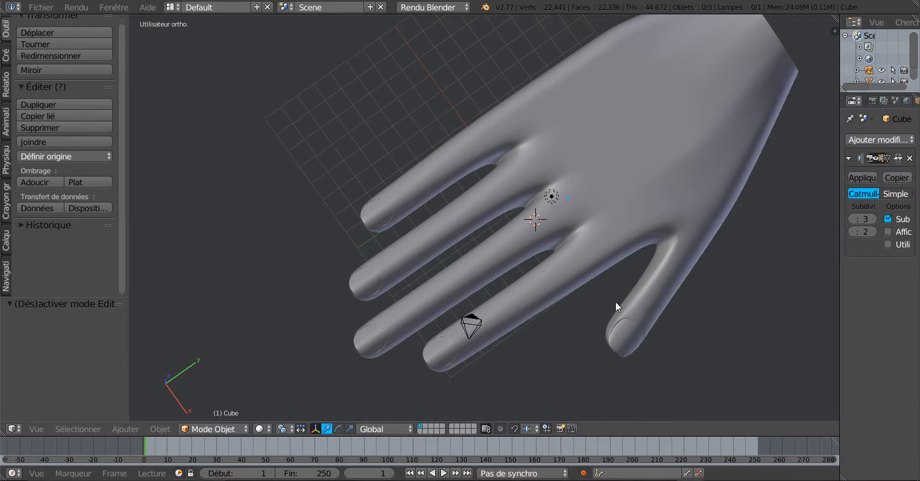
pyautogui.moveTo(616, 302); pyautogui.dragTo(554, 253, button='middle')
pyautogui.moveTo(543, 284); pyautogui.dragTo(709, 267, button='middle')
pyautogui.moveTo(633, 330); pyautogui.dragTo(366, 247, button='middle')
pyautogui.moveTo(536, 287); pyautogui.dragTo(616, 267, button='middle')
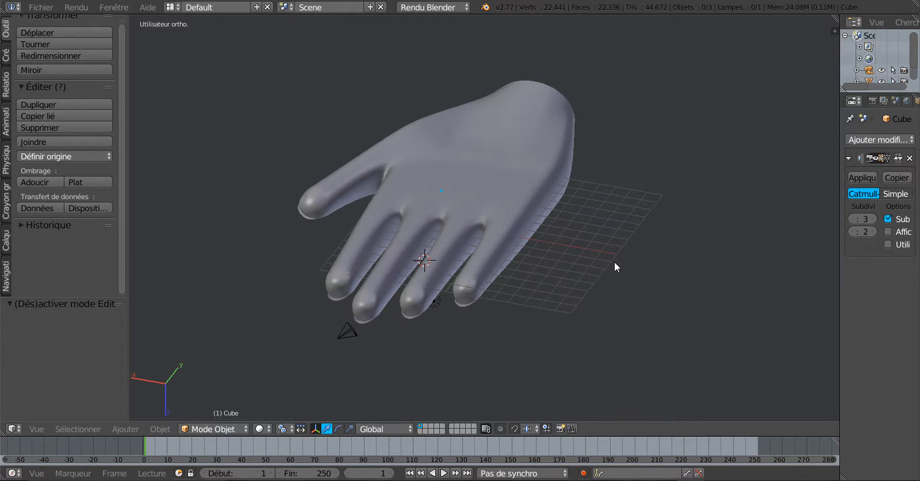
# Re-enter Edit Mode, inspect the wireframe vertex cage, then deselect all vertices in solid shading
pyautogui.press('Tab')
pyautogui.moveTo(577, 304); pyautogui.dragTo(551, 318, button='middle')
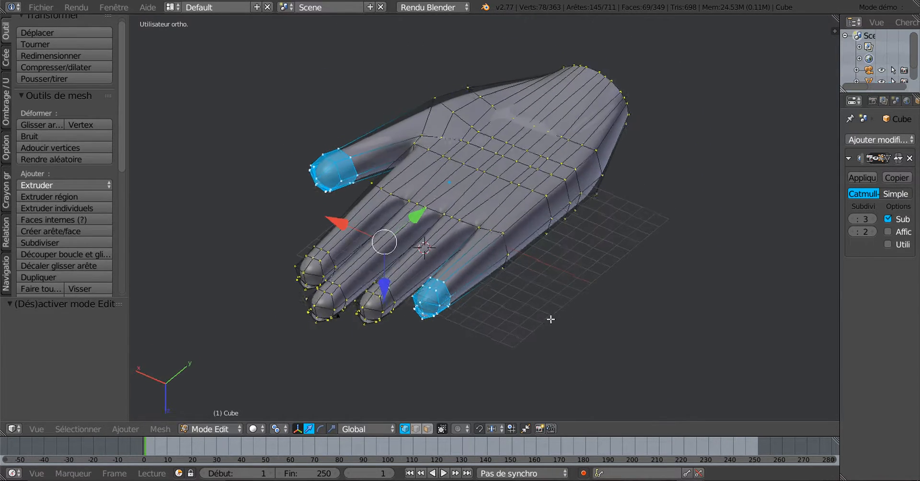
pyautogui.scroll(2, 496, 325)
pyautogui.moveTo(495, 325); pyautogui.dragTo(546, 277, button='middle')
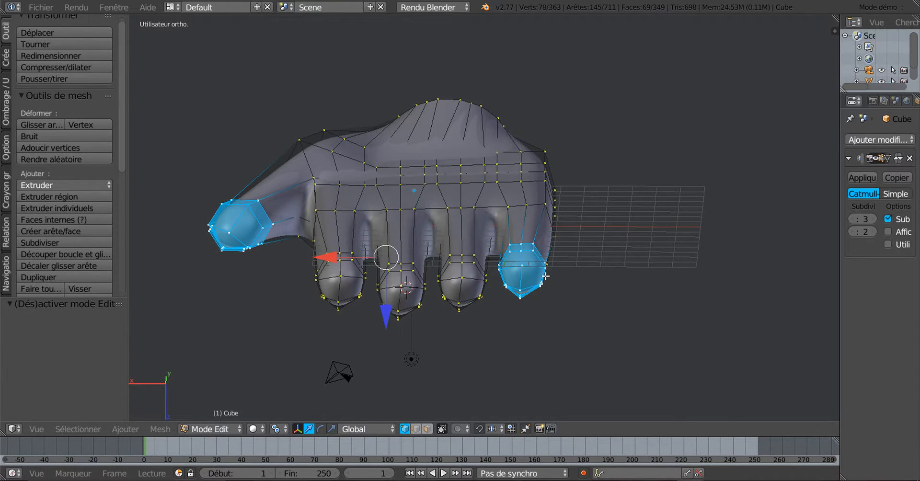
pyautogui.press('z')
pyautogui.press('a')
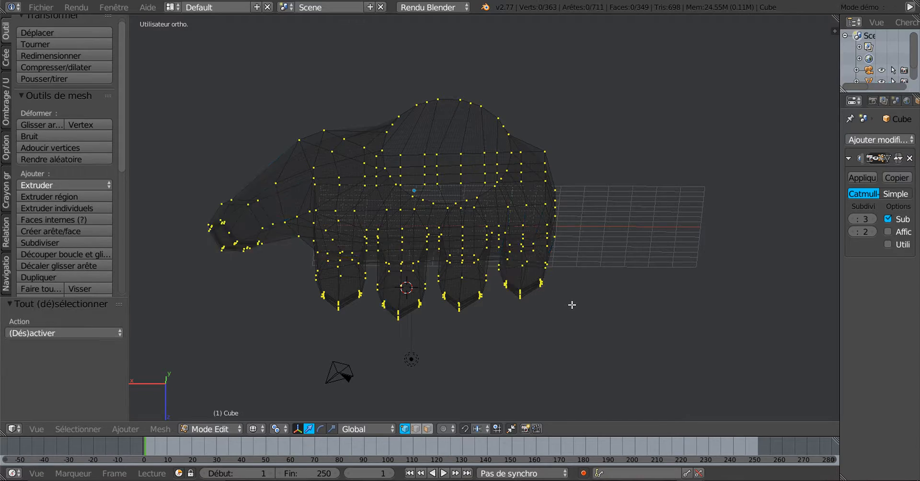
pyautogui.press('a')
pyautogui.moveTo(572, 305); pyautogui.dragTo(505, 320, button='middle')
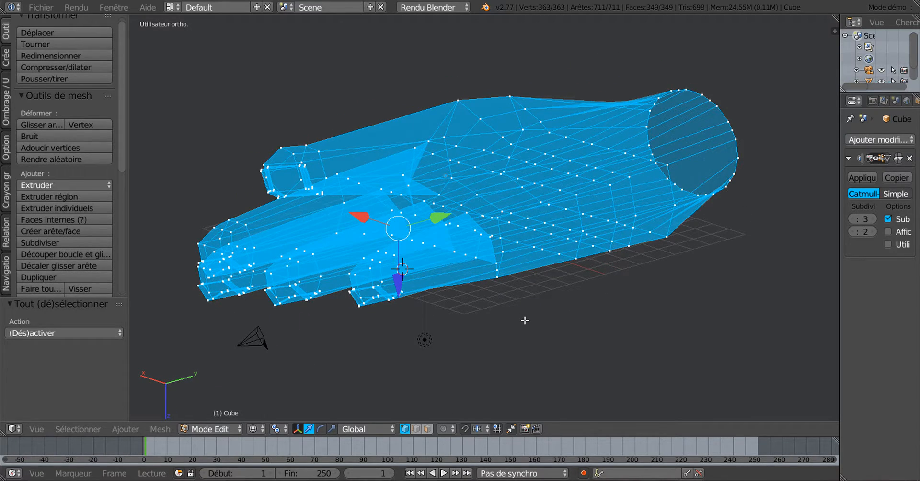
pyautogui.moveTo(560, 314); pyautogui.dragTo(550, 333, button='middle')
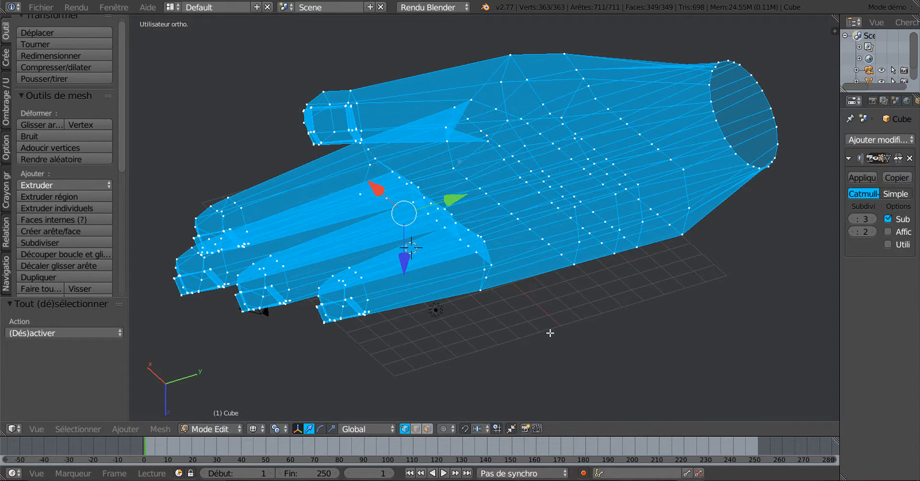
pyautogui.press('a')
pyautogui.press('z')
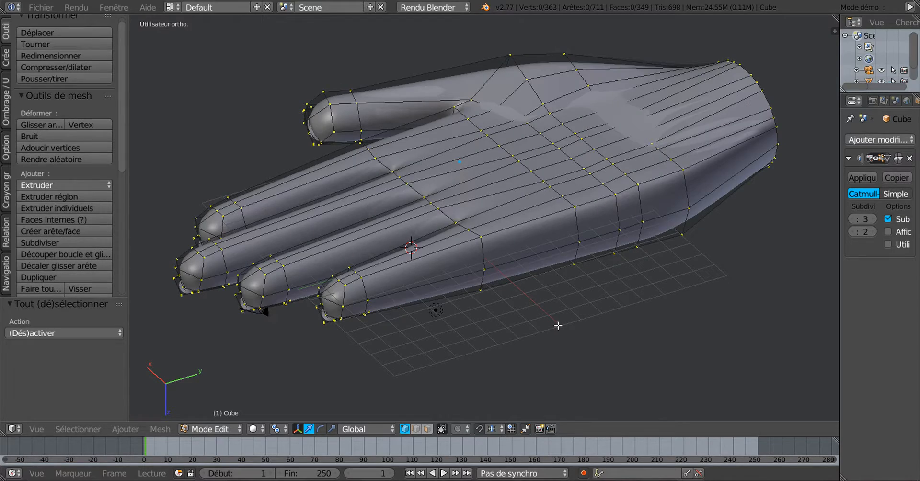
pyautogui.moveTo(573, 331); pyautogui.dragTo(530, 302, button='middle')
# Select three vertices on the palm's side edge and set the pivot to Median Point
pyautogui.rightClick(551, 274)
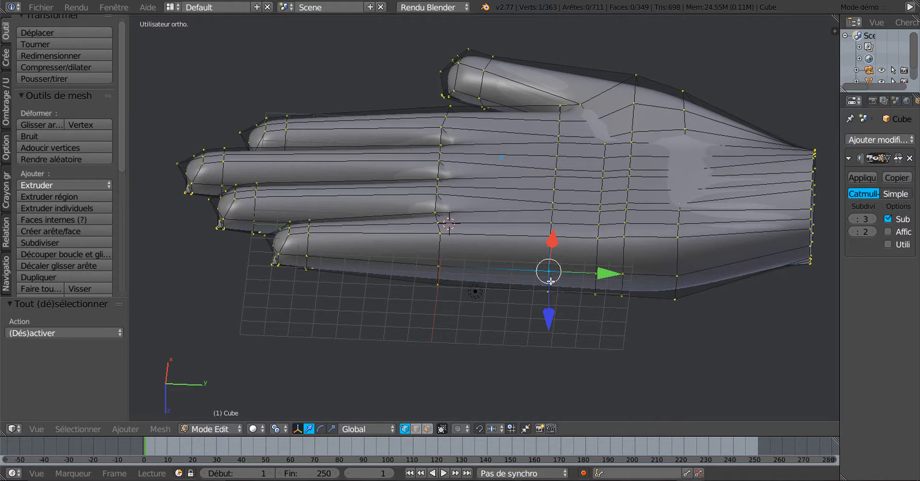
pyautogui.moveTo(553, 331); pyautogui.dragTo(347, 444, button='middle')
pyautogui.keyDown('shift'); pyautogui.rightClick(552, 248); pyautogui.keyUp('shift')
pyautogui.keyDown('shift'); pyautogui.rightClick(553, 291); pyautogui.keyUp('shift')
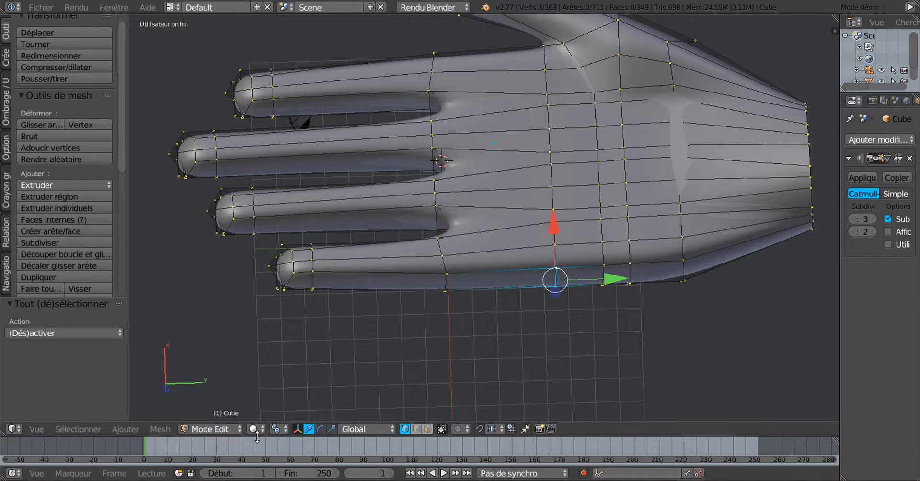
pyautogui.click(276, 430)
pyautogui.click(292, 378)
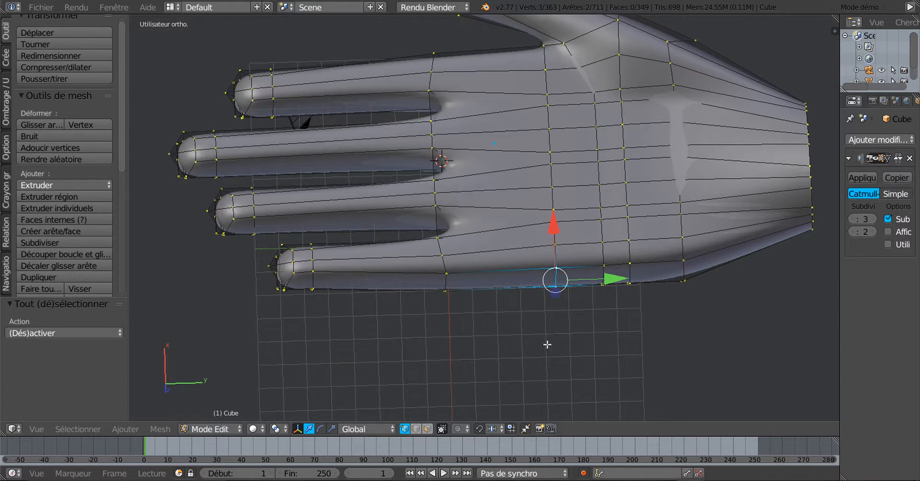
pyautogui.moveTo(549, 344); pyautogui.dragTo(417, 331, button='middle')
# Slide the selected side vertices inward along X in top view
pyautogui.press('KP_7')
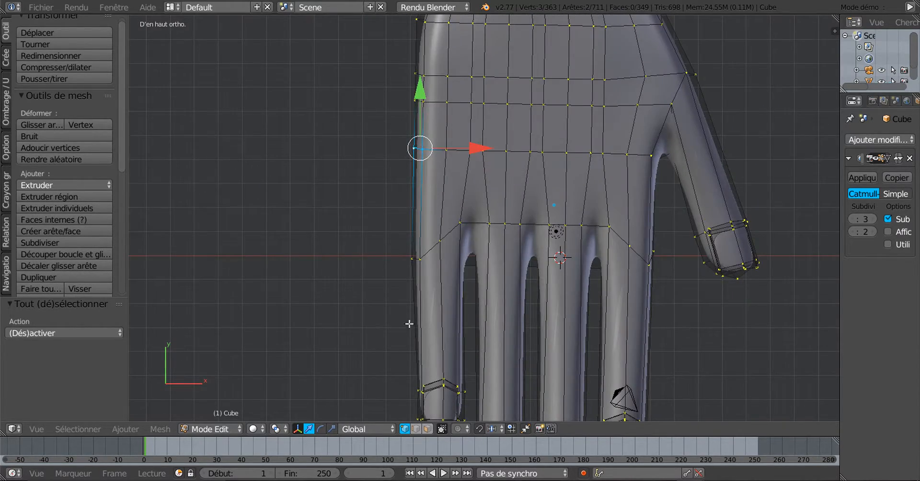
pyautogui.scroll(-3, 409, 324)
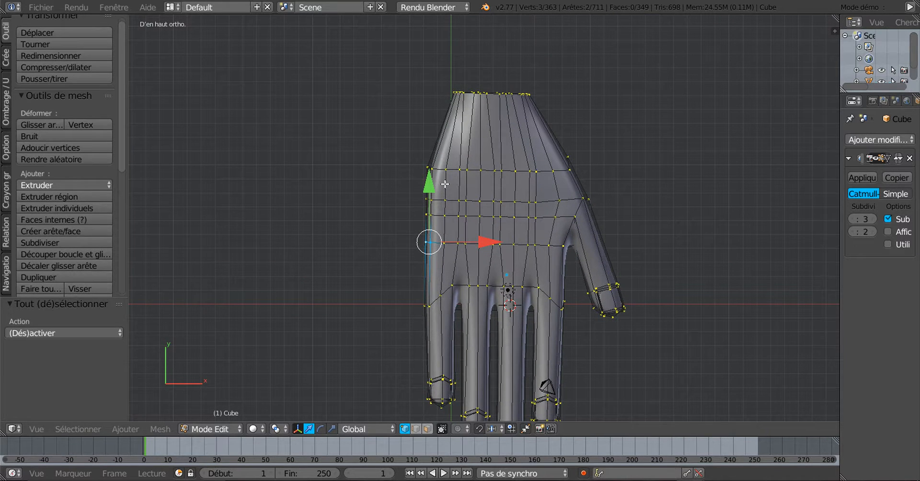
pyautogui.scroll(3, 429, 287)
pyautogui.moveTo(441, 259); pyautogui.dragTo(439, 258)
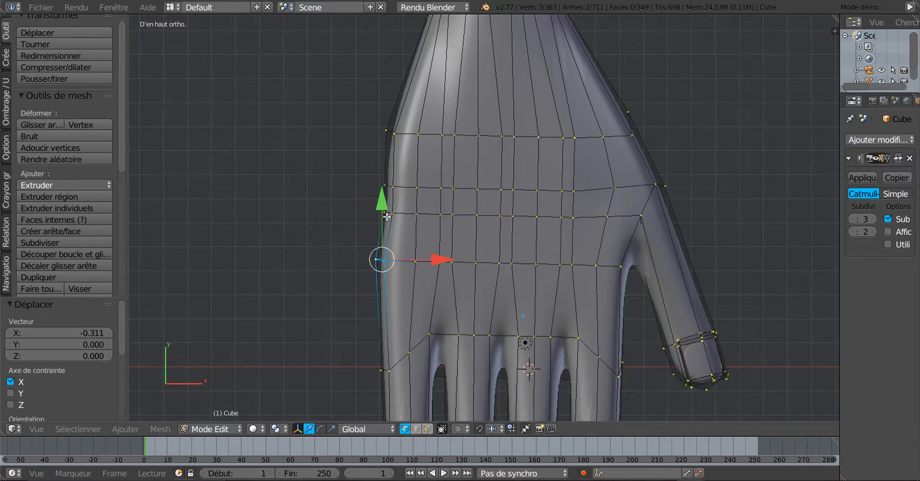
pyautogui.moveTo(421, 280); pyautogui.dragTo(532, 224, button='middle')
# Swap in a lower side vertex and shift the selection -0.257 along X near the wrist
pyautogui.keyDown('shift'); pyautogui.rightClick(459, 251); pyautogui.keyUp('shift')
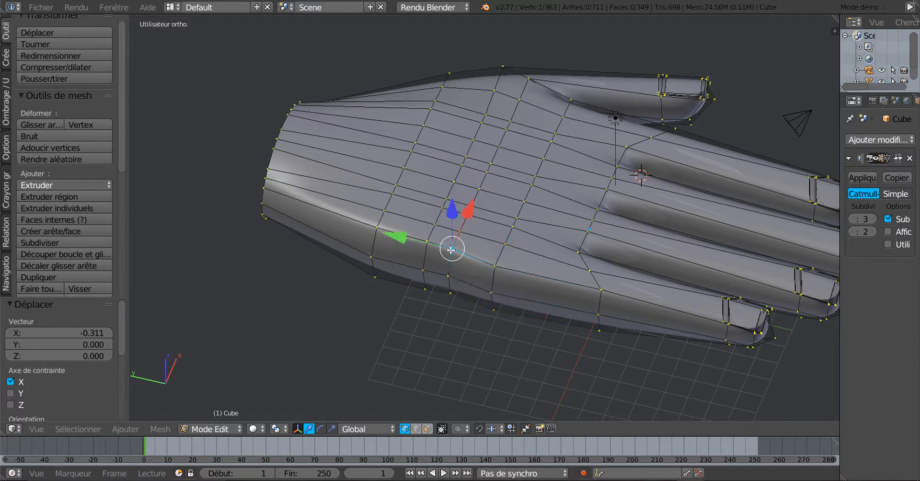
pyautogui.keyDown('shift'); pyautogui.rightClick(457, 288); pyautogui.keyUp('shift')
pyautogui.moveTo(481, 320); pyautogui.dragTo(417, 349, button='middle')
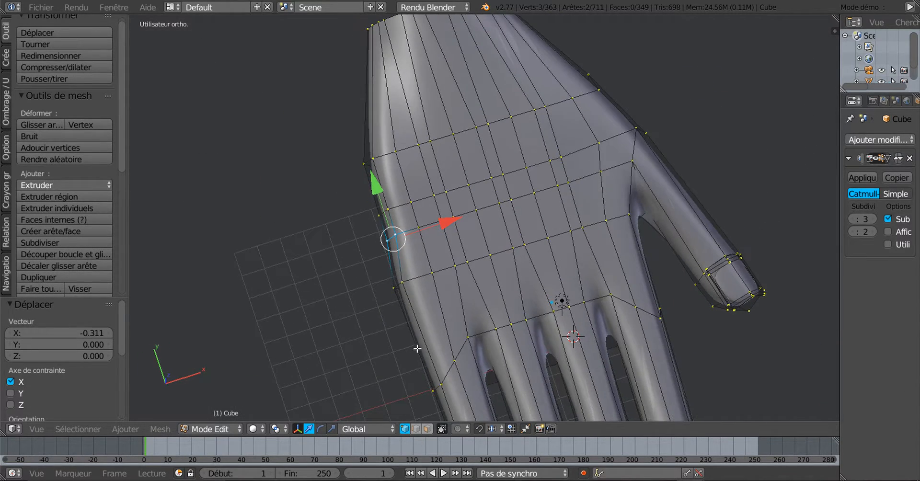
pyautogui.moveTo(444, 229); pyautogui.dragTo(439, 226)
pyautogui.moveTo(439, 226); pyautogui.dragTo(444, 312, button='middle')
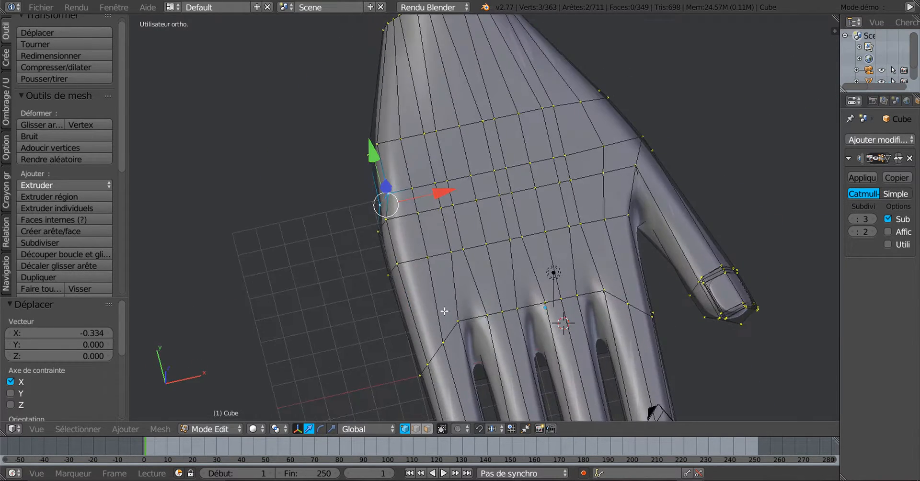
pyautogui.moveTo(440, 197); pyautogui.dragTo(439, 201)
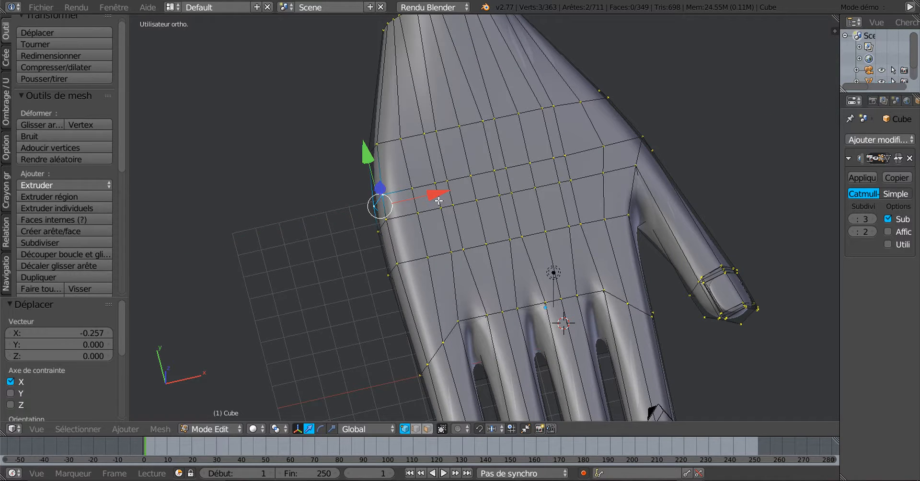
pyautogui.moveTo(428, 305); pyautogui.dragTo(474, 321, button='middle')
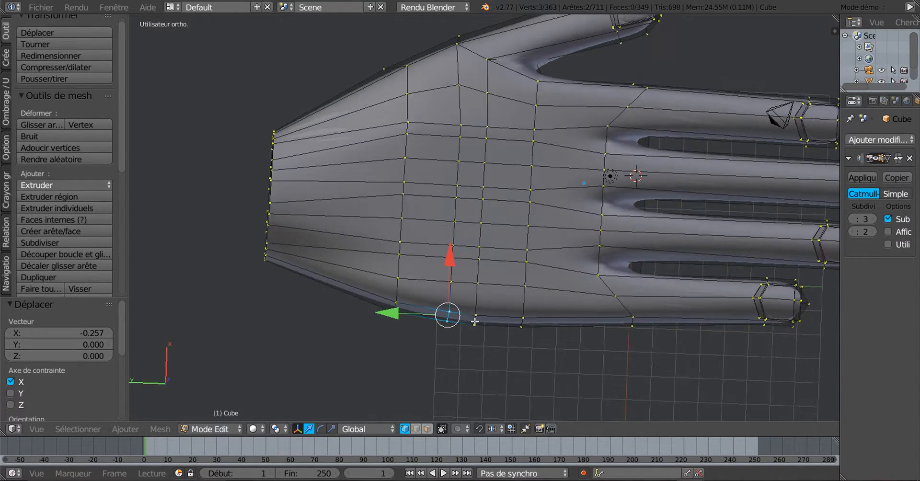
pyautogui.moveTo(564, 331); pyautogui.dragTo(659, 335, button='middle')
# Select the wrist edge loop and shift it sideways along X
pyautogui.keyDown('alt'); pyautogui.rightClick(491, 360); pyautogui.keyUp('alt')
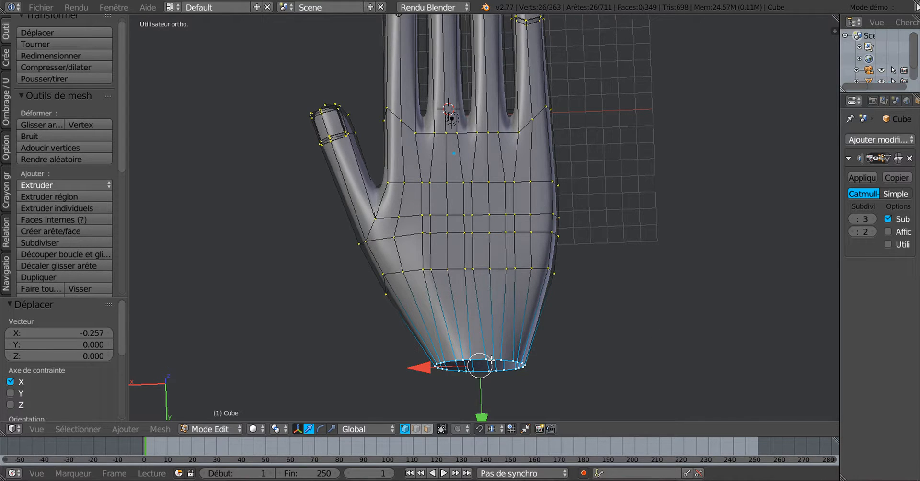
pyautogui.press('g')
pyautogui.press('x')
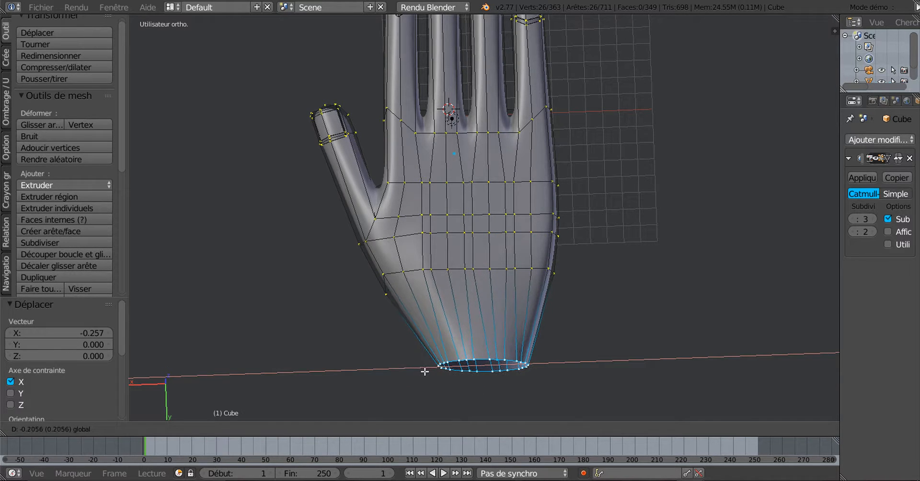
pyautogui.click(434, 370)
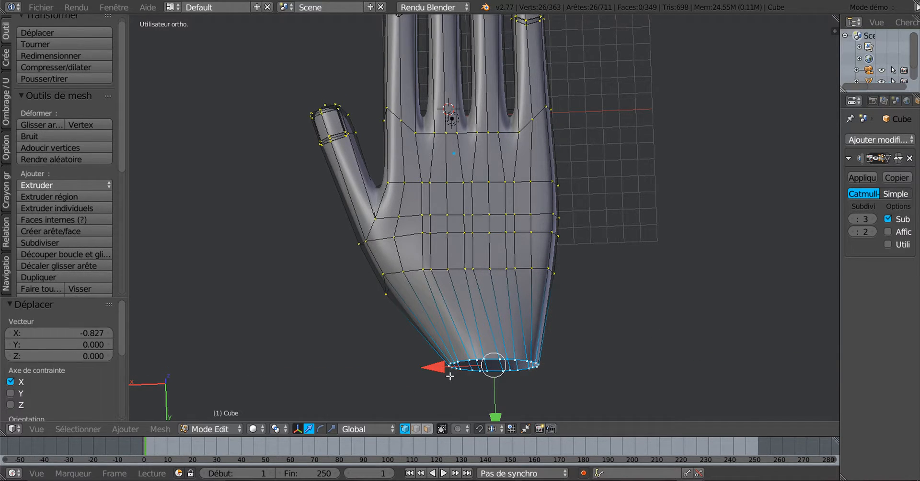
pyautogui.moveTo(451, 373); pyautogui.dragTo(504, 297, button='middle')
pyautogui.scroll(-2, 501, 352)
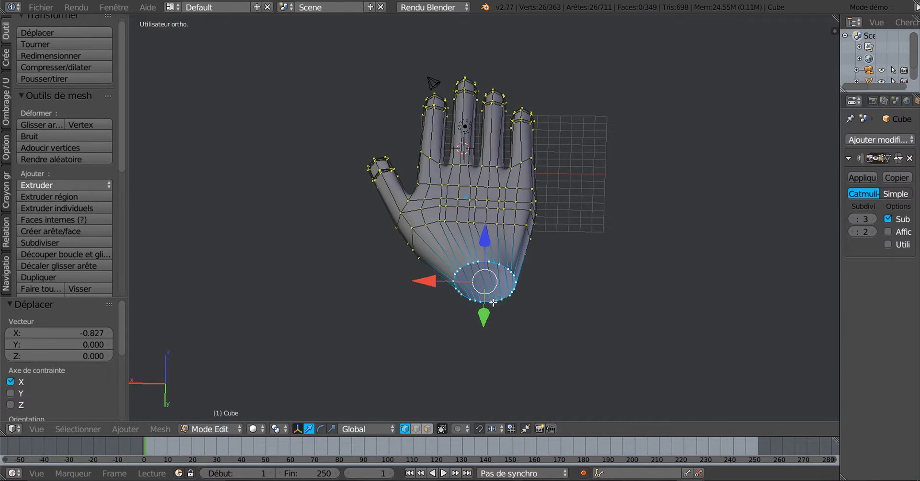
pyautogui.scroll(3, 493, 303)
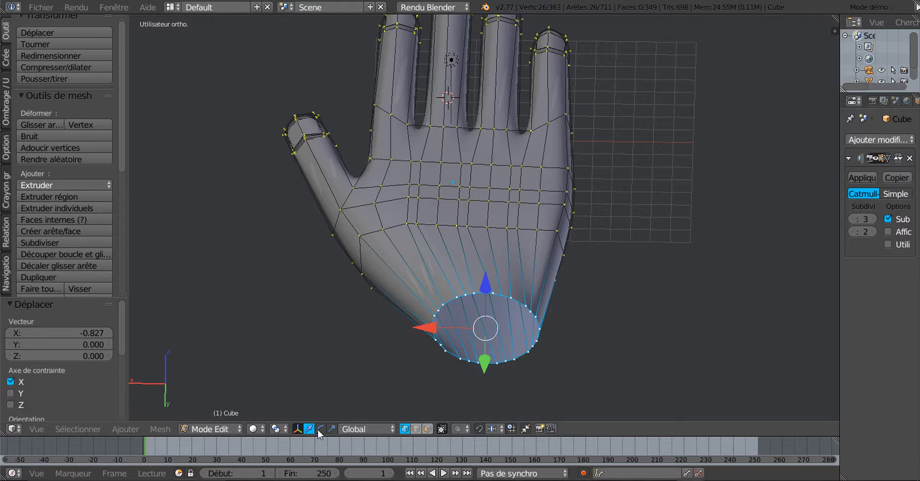
# Widen the wrist loop along X, stretch it along Z, and slide its vertices along X
pyautogui.moveTo(425, 332); pyautogui.dragTo(393, 390)
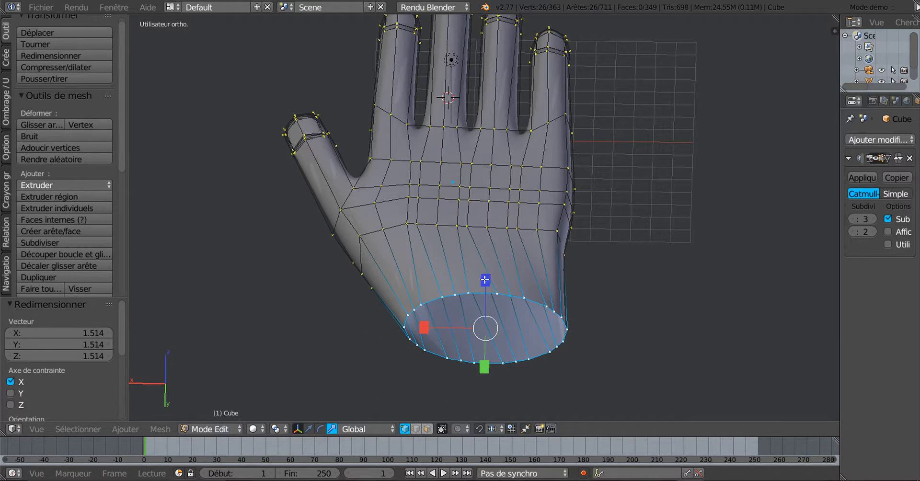
pyautogui.moveTo(485, 280); pyautogui.dragTo(484, 270)
pyautogui.moveTo(371, 321); pyautogui.dragTo(374, 375, button='middle')
pyautogui.scroll(-3, 413, 302)
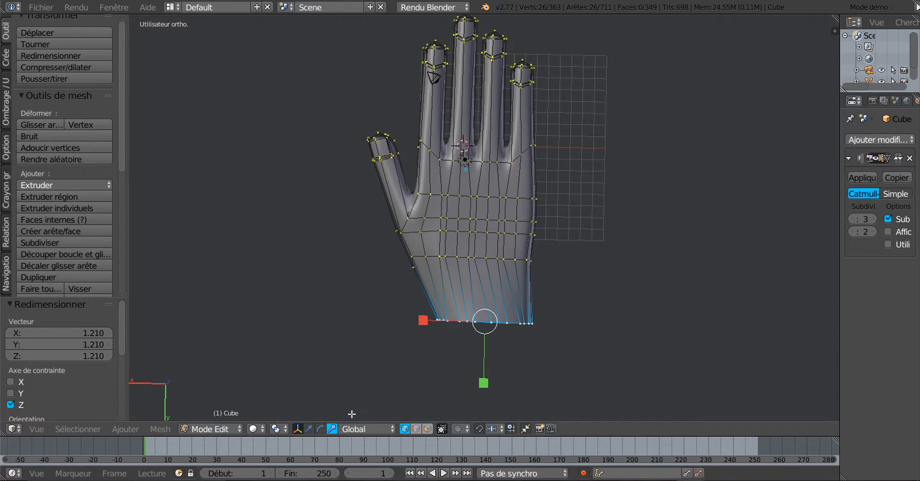
pyautogui.moveTo(419, 320)
pyautogui.mouseDown()
pyautogui.moveTo(380, 325)
pyautogui.moveTo(427, 323)
pyautogui.moveTo(416, 324)
pyautogui.mouseUp()
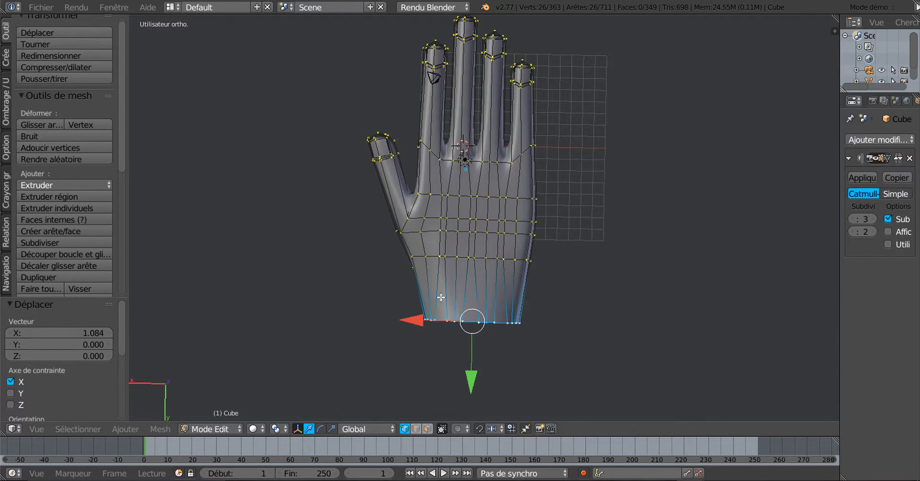
pyautogui.scroll(1, 414, 327)
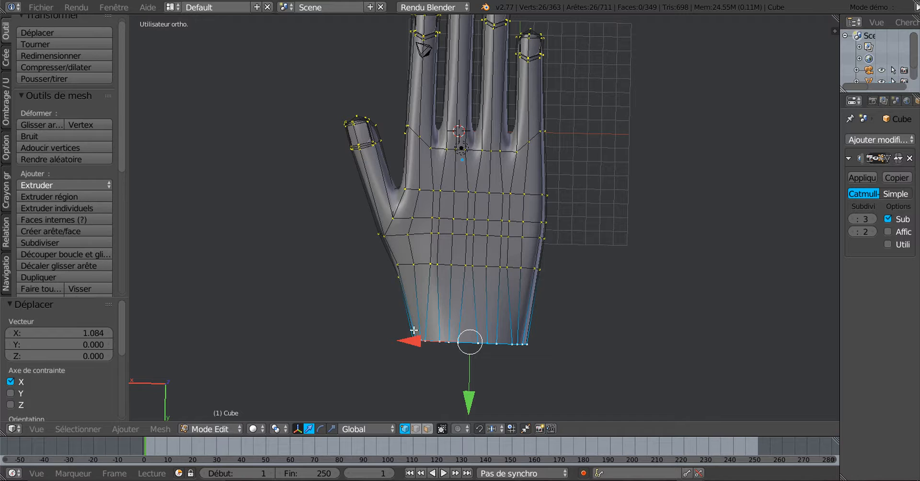
# Shift the wrist loop -0.320 along X to line it up with the palm
pyautogui.press('g')
pyautogui.press('x')
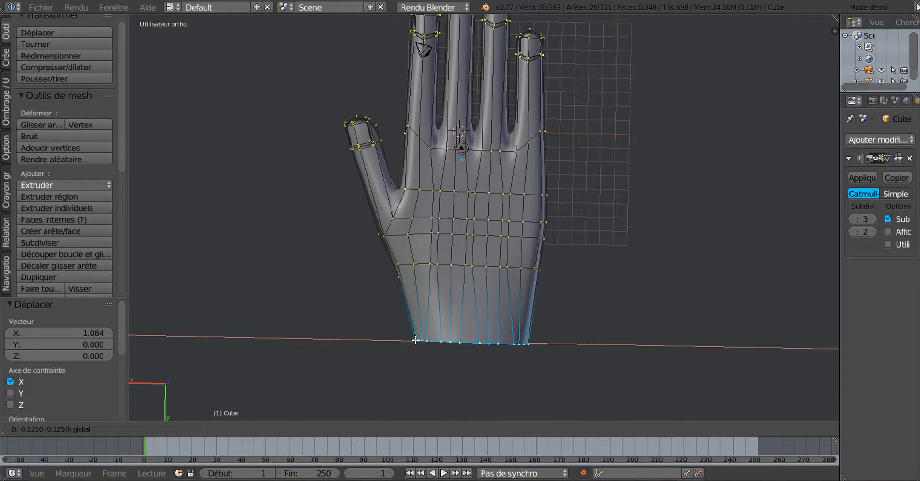
pyautogui.click(415, 341)
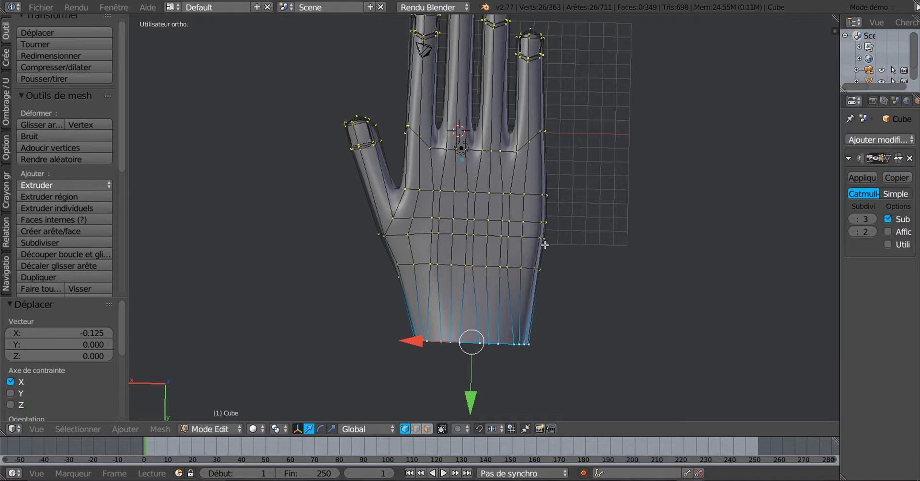
pyautogui.moveTo(520, 303); pyautogui.dragTo(496, 274, button='middle')
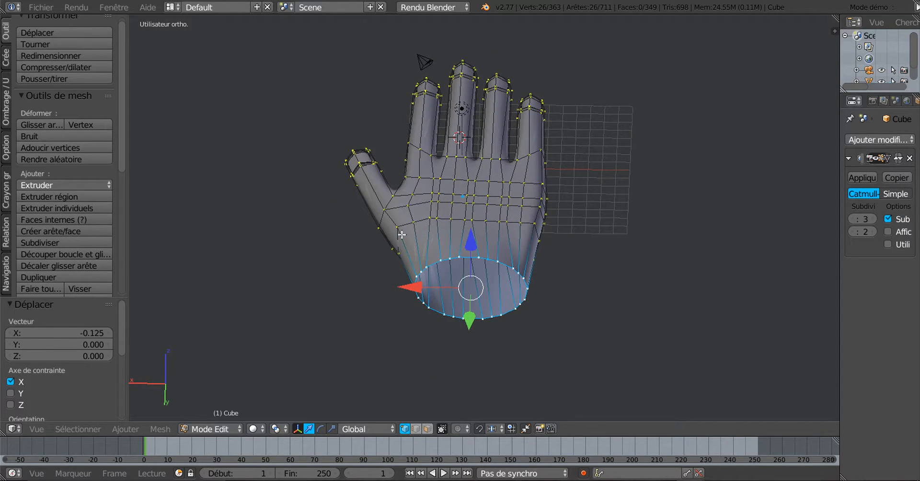
pyautogui.moveTo(402, 235); pyautogui.dragTo(455, 383, button='middle')
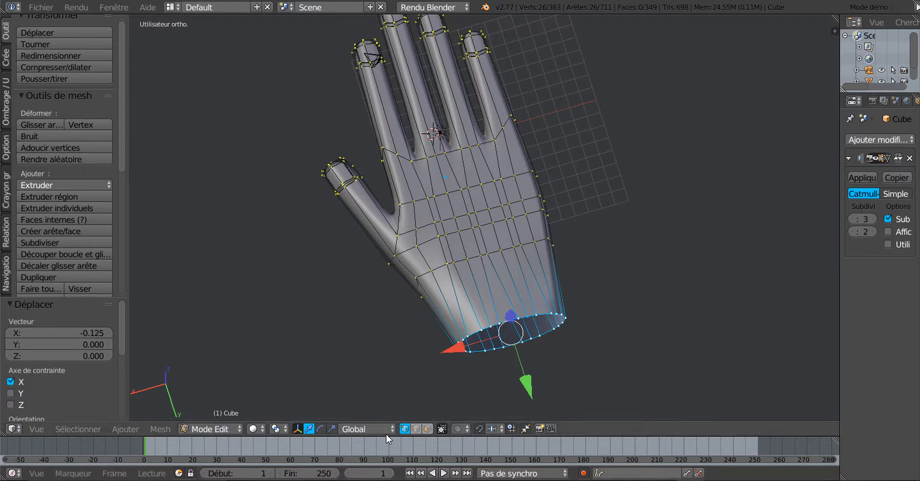
# Scale the wrist loop slightly smaller and nudge it along X
pyautogui.press('s')
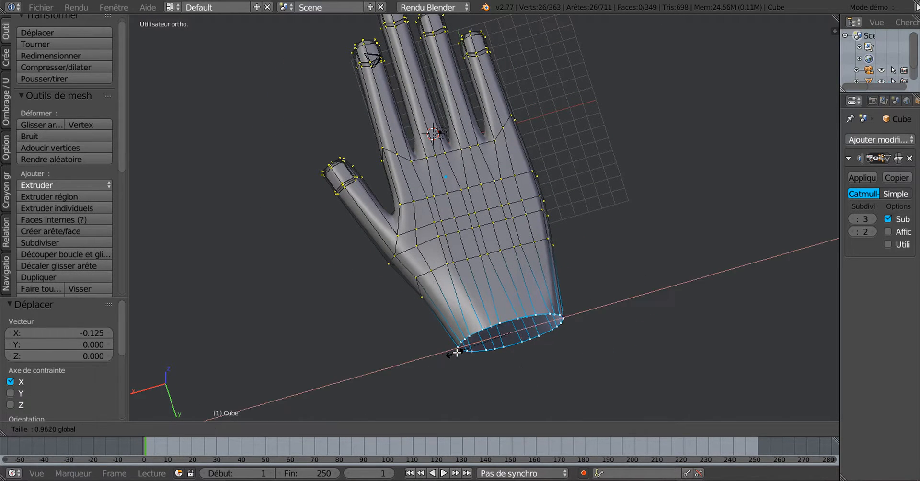
pyautogui.click(452, 354)
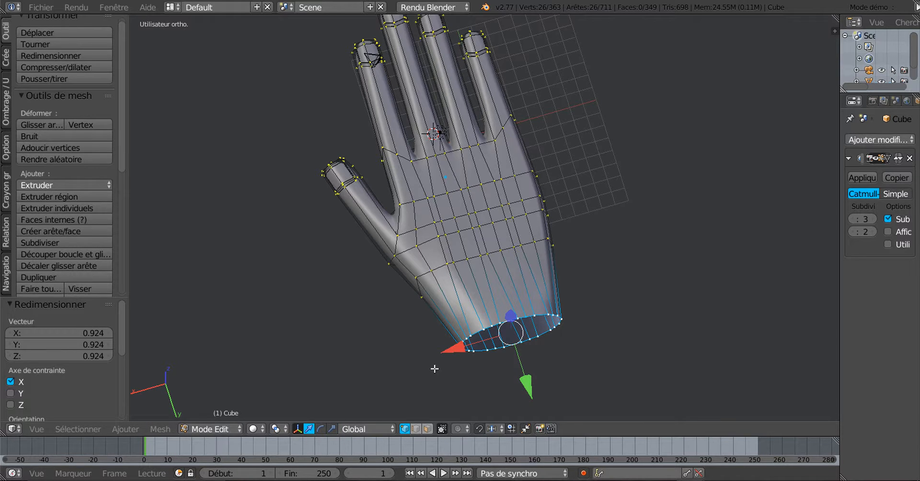
pyautogui.moveTo(448, 358); pyautogui.dragTo(463, 349)
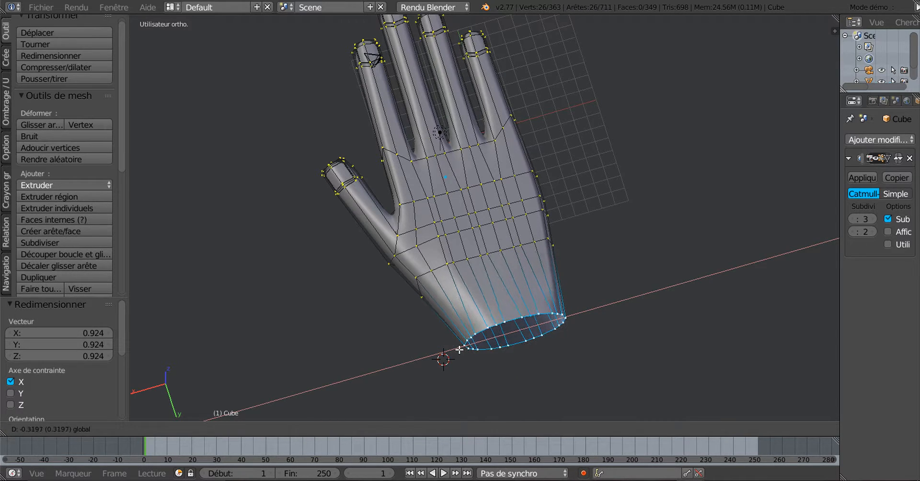
pyautogui.click(459, 350)
pyautogui.moveTo(460, 350); pyautogui.dragTo(644, 236, button='middle')
# Orbit round to the palm side and select a vertex near the little-finger edge
pyautogui.scroll(3, 529, 300)
pyautogui.moveTo(569, 286); pyautogui.dragTo(392, 337, button='middle')
pyautogui.scroll(1, 346, 304)
pyautogui.scroll(1, 333, 312)
pyautogui.moveTo(333, 313); pyautogui.dragTo(400, 331, button='middle')
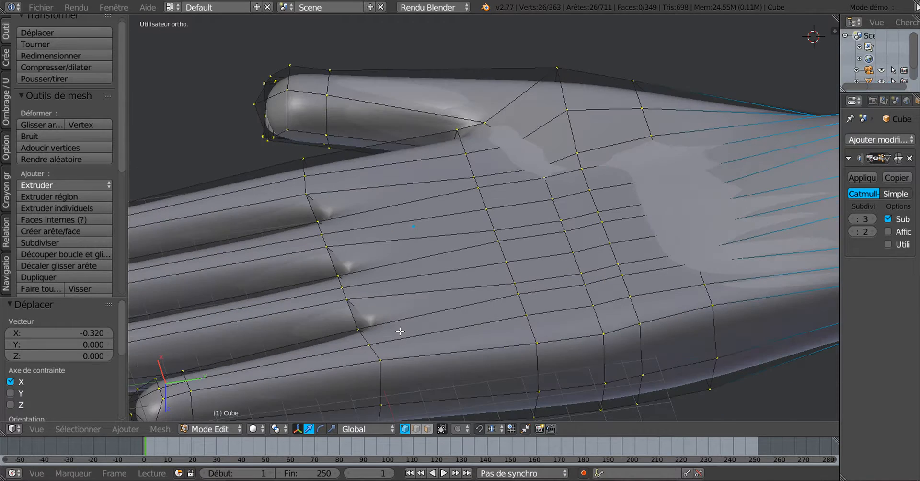
pyautogui.moveTo(574, 337); pyautogui.dragTo(586, 333, button='middle')
pyautogui.rightClick(491, 321)
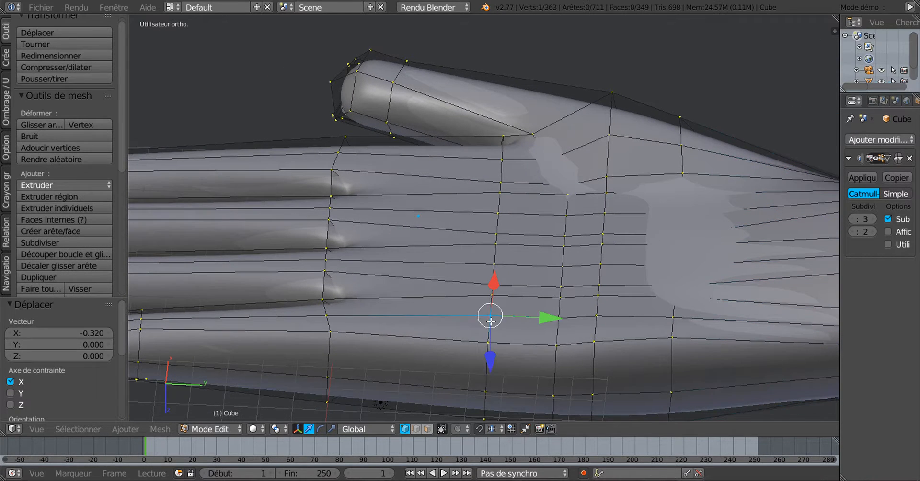
pyautogui.scroll(-1, 564, 328)
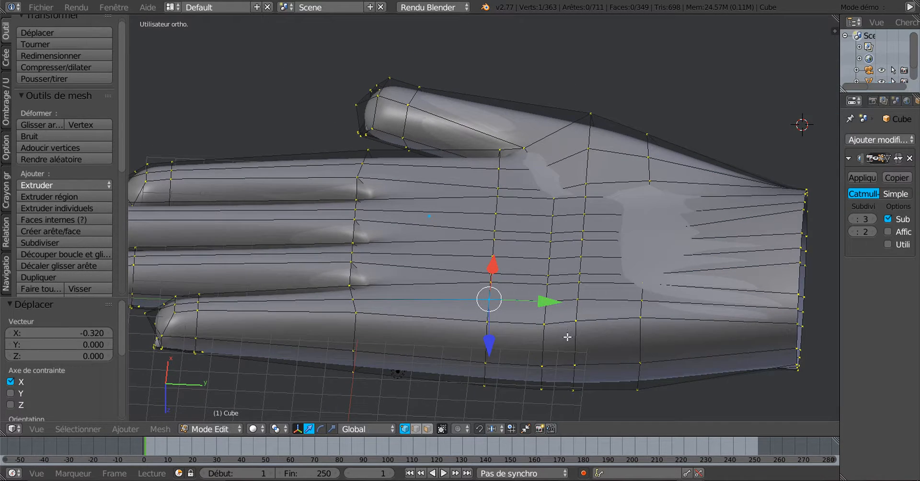
pyautogui.moveTo(567, 333); pyautogui.dragTo(559, 343, button='middle')
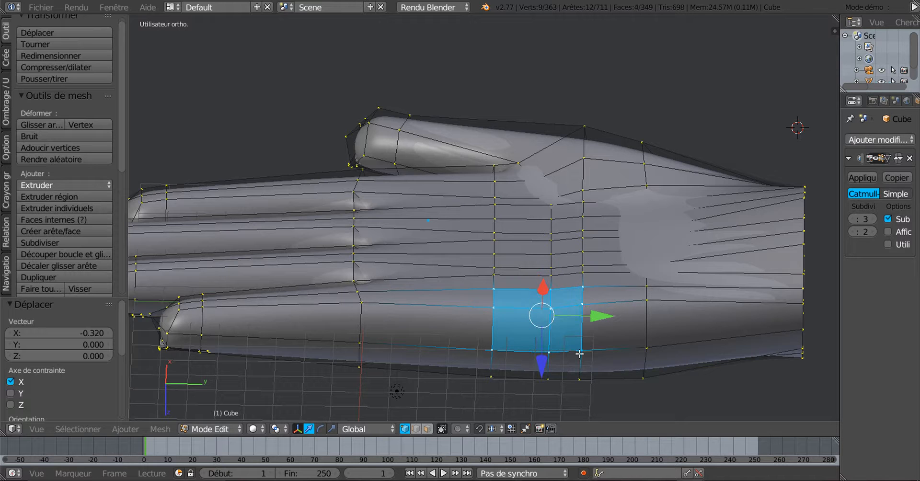
# Add three neighbouring palm vertices to the selection
pyautogui.moveTo(578, 374); pyautogui.dragTo(541, 385, button='middle')
pyautogui.keyDown('shift'); pyautogui.rightClick(584, 265); pyautogui.keyUp('shift')
pyautogui.keyDown('shift'); pyautogui.rightClick(546, 261); pyautogui.keyUp('shift')
pyautogui.keyDown('shift'); pyautogui.rightClick(494, 260); pyautogui.keyUp('shift')
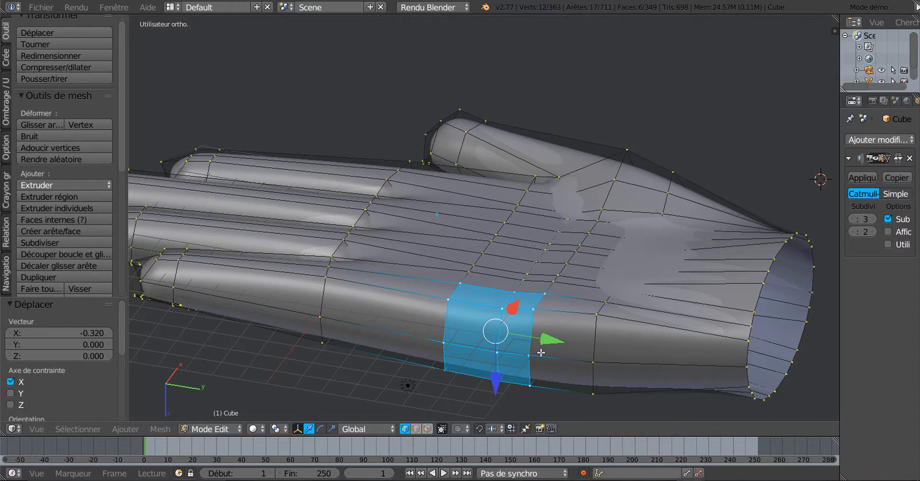
# Check right and left side views, try pushing the faces down along Z, then undo
pyautogui.moveTo(544, 356); pyautogui.dragTo(612, 359, button='middle')
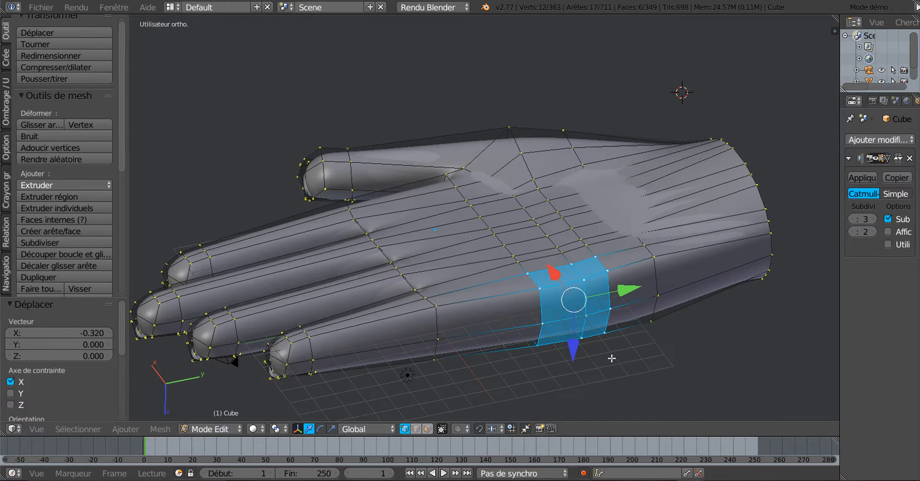
pyautogui.press('KP_3')
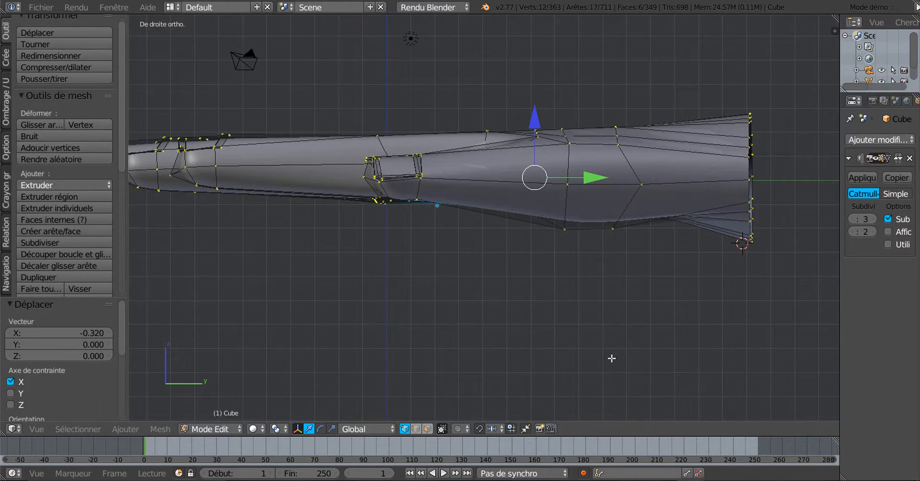
pyautogui.press('ctrl+KP_3')
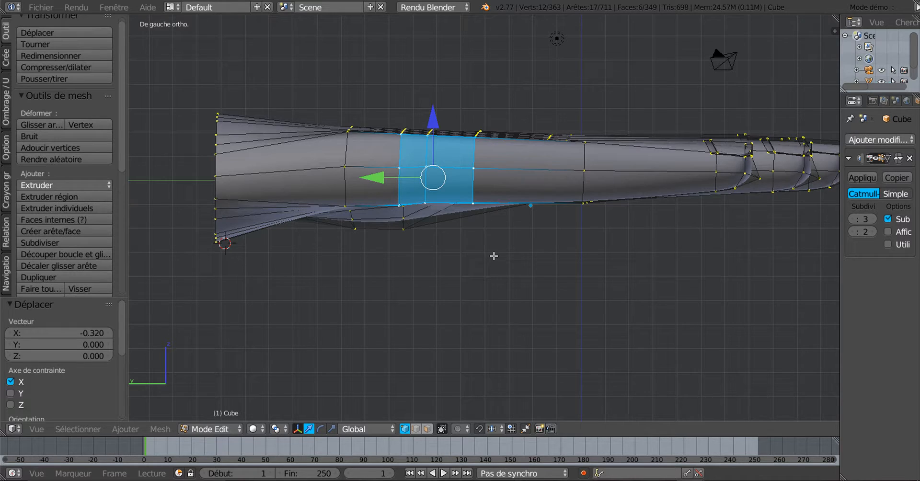
pyautogui.moveTo(494, 256); pyautogui.dragTo(501, 295, button='middle')
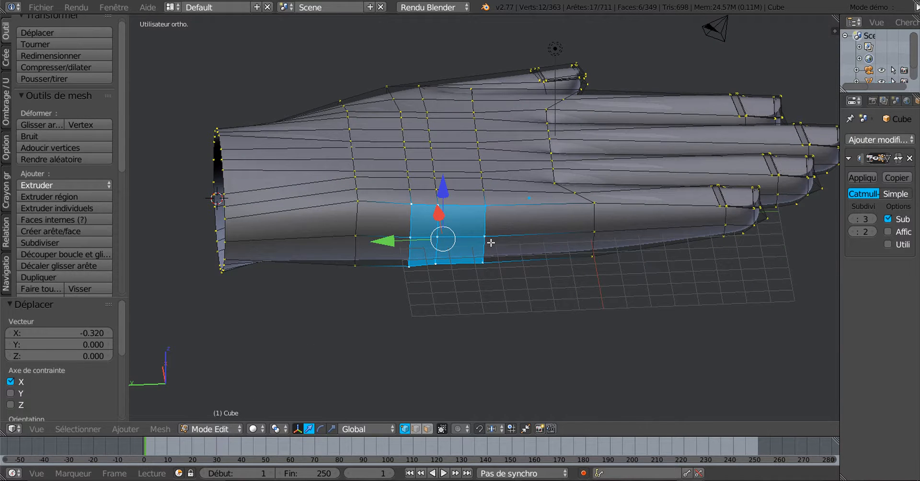
pyautogui.moveTo(568, 339); pyautogui.dragTo(563, 310, button='middle')
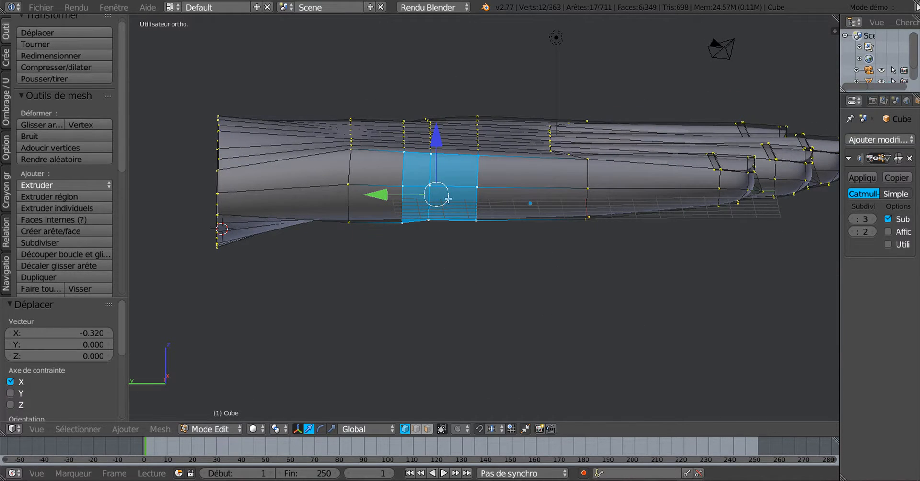
pyautogui.moveTo(433, 143); pyautogui.dragTo(435, 150)
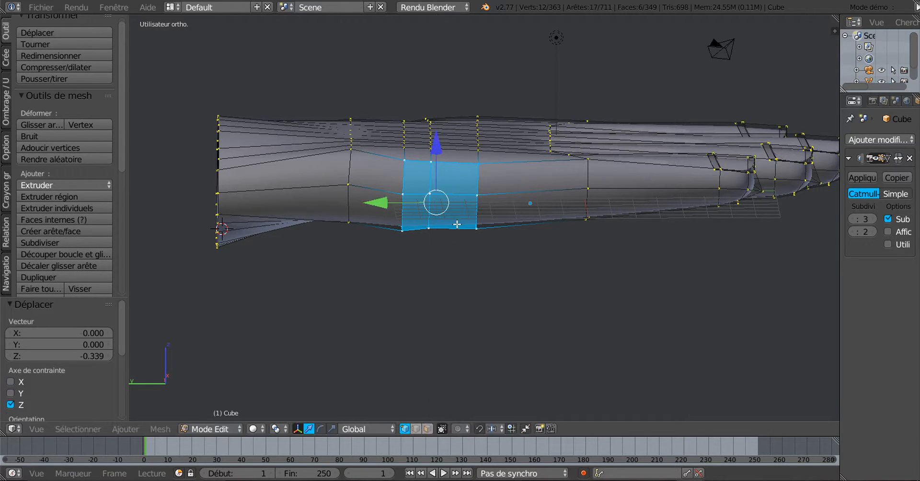
pyautogui.hotkey('ctrl', 'z')
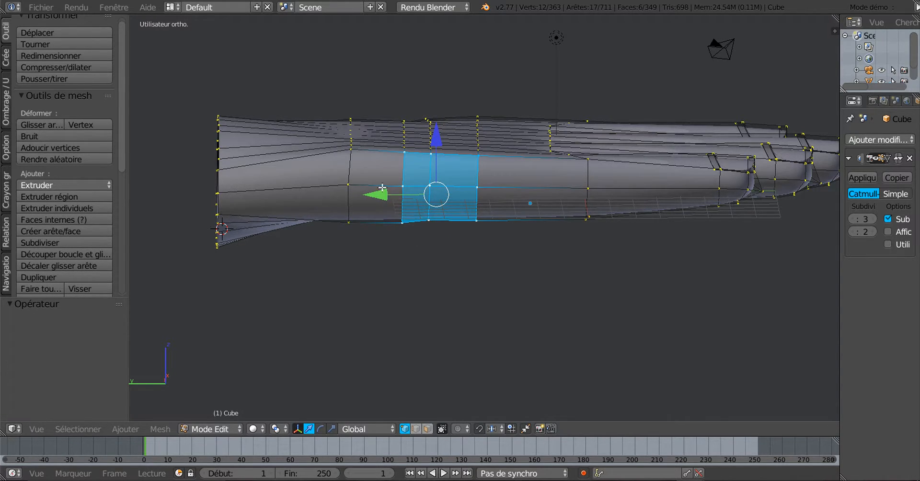
# Extend the selection with faces on both sides of the band plus one more palm vertex
pyautogui.keyDown('shift'); pyautogui.rightClick(346, 190); pyautogui.keyUp('shift')
pyautogui.keyDown('shift'); pyautogui.rightClick(349, 215); pyautogui.keyUp('shift')
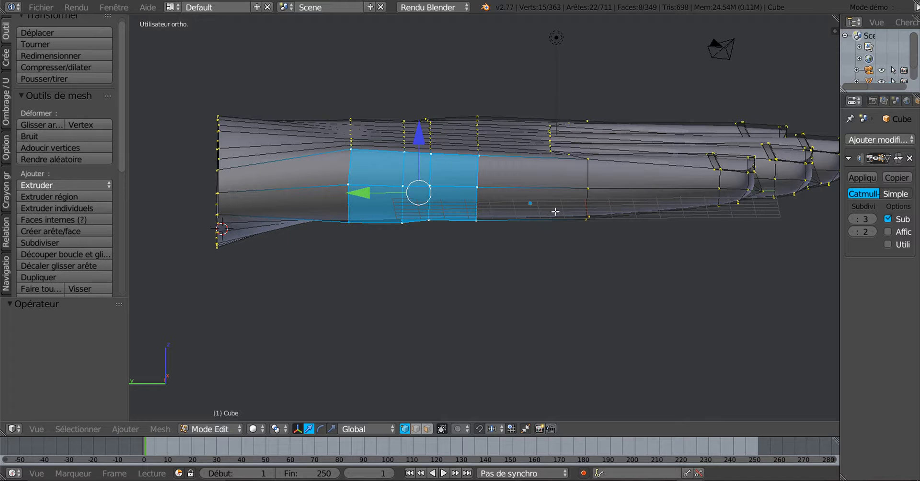
pyautogui.moveTo(555, 211); pyautogui.dragTo(583, 169, button='middle')
pyautogui.keyDown('shift'); pyautogui.rightClick(581, 207); pyautogui.keyUp('shift')
pyautogui.keyDown('shift'); pyautogui.rightClick(588, 240); pyautogui.keyUp('shift')
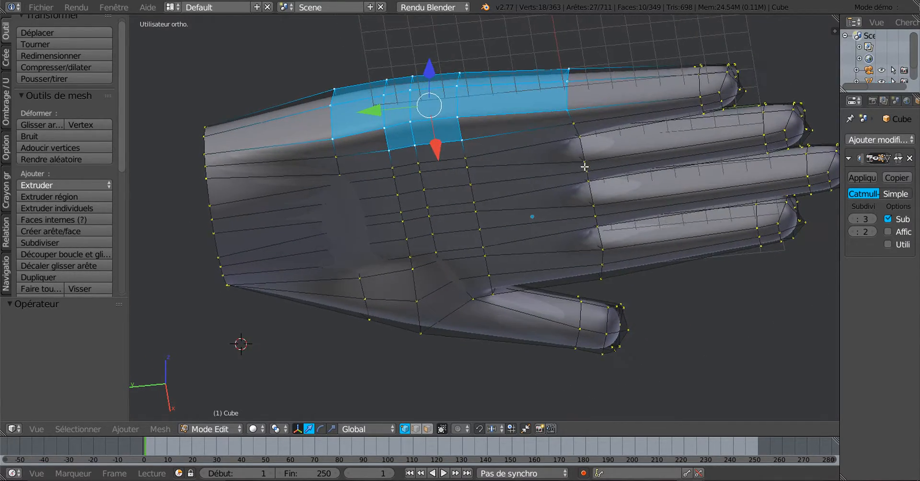
pyautogui.scroll(1, 574, 130)
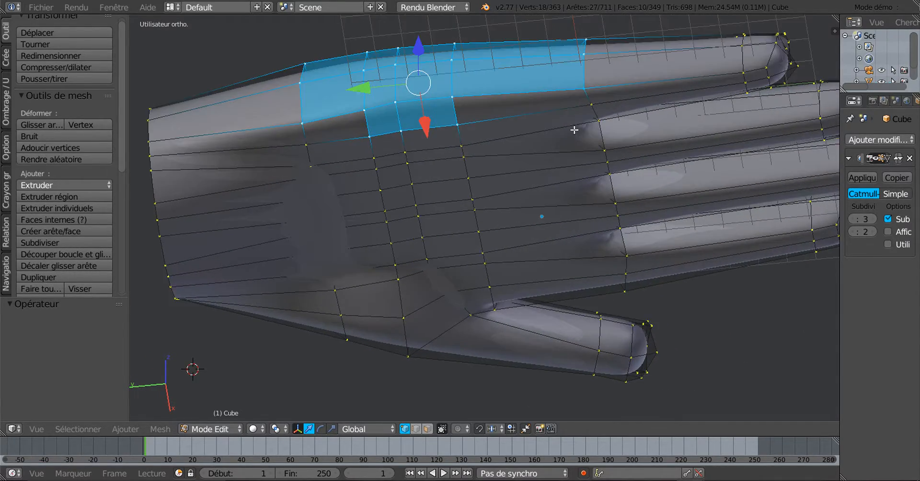
pyautogui.keyDown('shift'); pyautogui.rightClick(310, 141); pyautogui.keyUp('shift')
# Lower the band of faces along Z and return to Object Mode
pyautogui.moveTo(488, 193); pyautogui.dragTo(498, 227, button='middle')
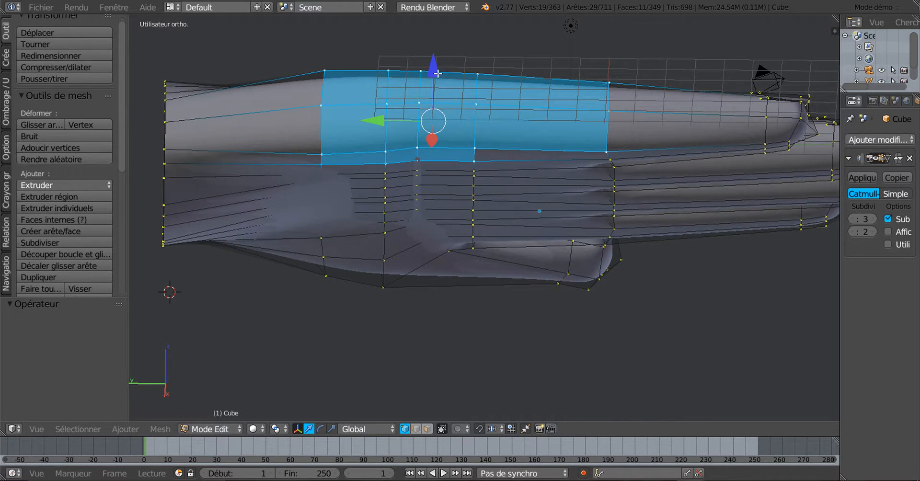
pyautogui.moveTo(435, 72); pyautogui.dragTo(433, 82)
pyautogui.press('Tab')
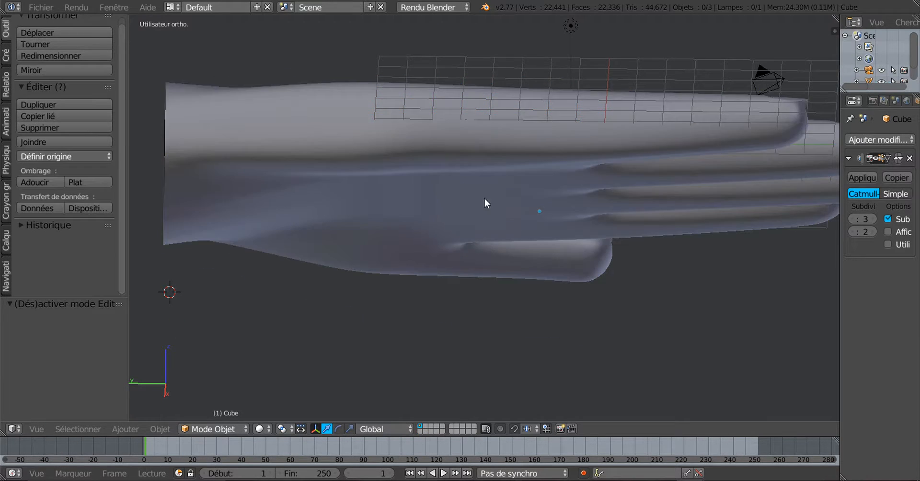
# View the palm and wrist from above, toggling Edit Mode to compare the cage with the smooth result
pyautogui.moveTo(486, 202); pyautogui.dragTo(560, 235, button='middle')
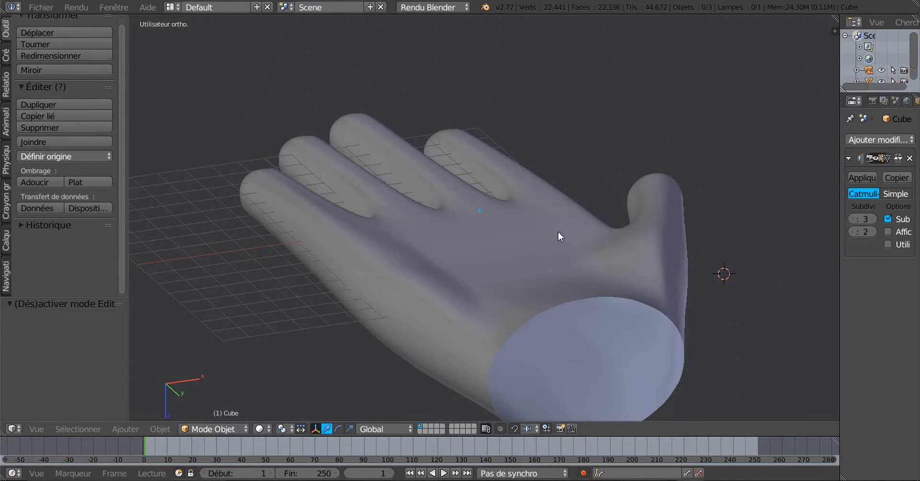
pyautogui.moveTo(497, 226); pyautogui.dragTo(568, 182, button='middle')
pyautogui.press('Tab')
pyautogui.scroll(4, 567, 184)
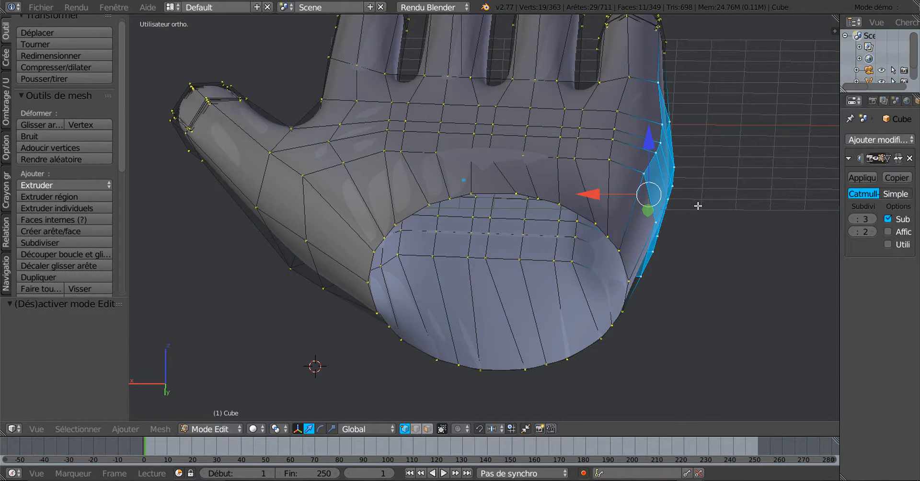
pyautogui.moveTo(698, 206); pyautogui.dragTo(581, 196, button='middle')
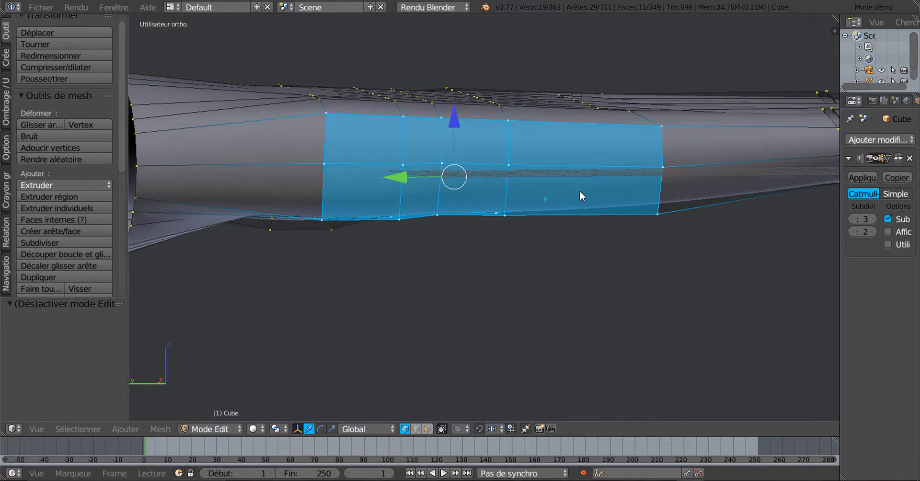
pyautogui.press('Tab')
# Orbit to the fingers and back of the smooth hand, then re-enter Edit Mode
pyautogui.moveTo(580, 261); pyautogui.dragTo(622, 242, button='middle')
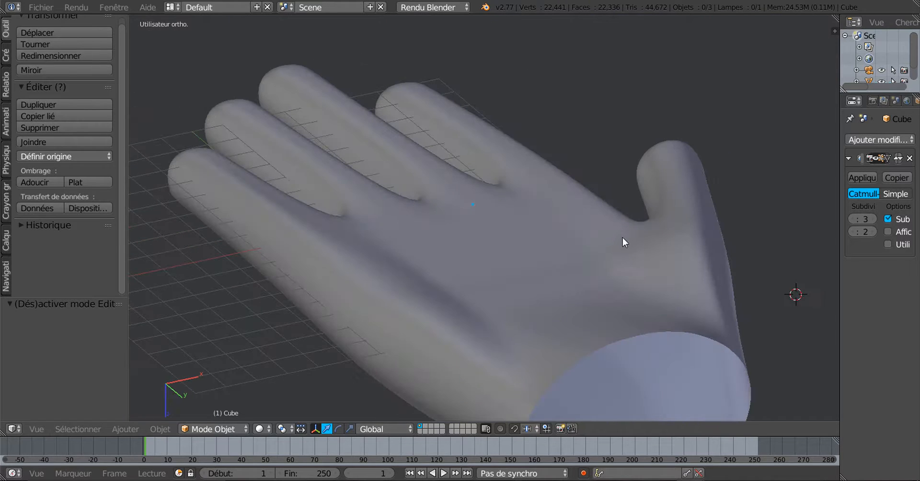
pyautogui.moveTo(550, 308); pyautogui.dragTo(527, 337, button='middle')
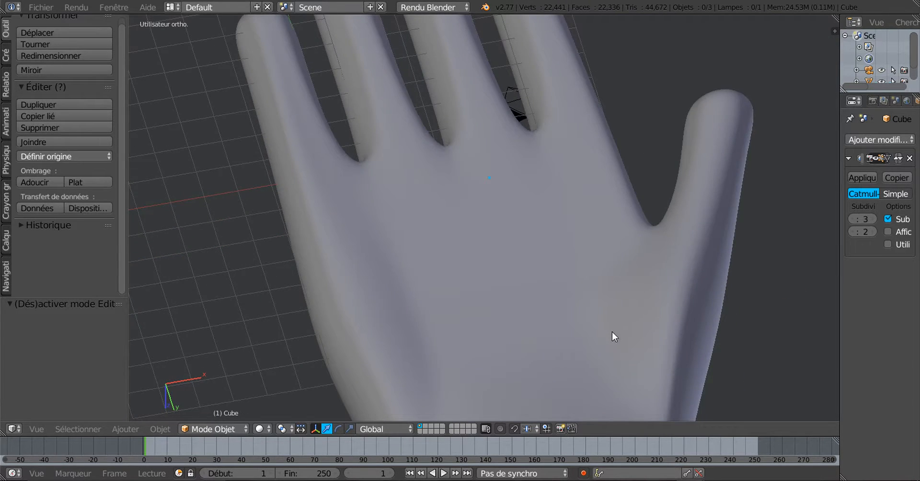
pyautogui.moveTo(611, 331); pyautogui.dragTo(575, 308, button='middle')
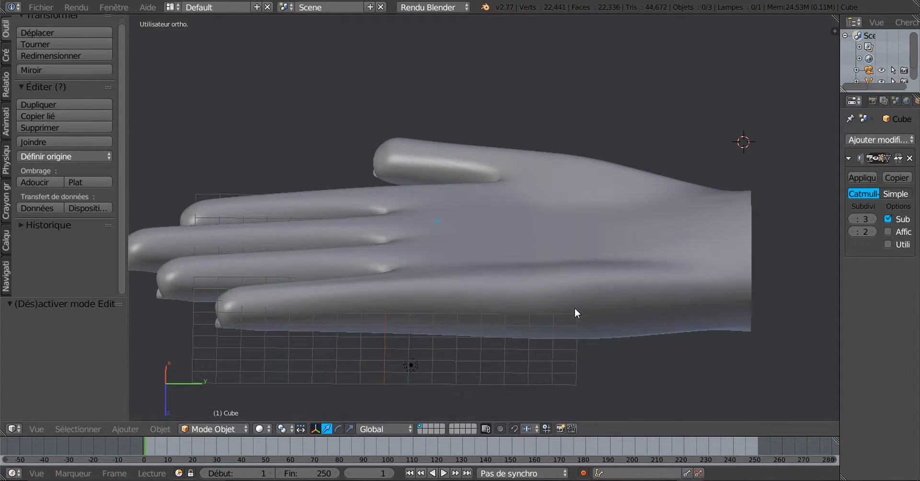
pyautogui.press('Tab')
pyautogui.scroll(2, 540, 333)
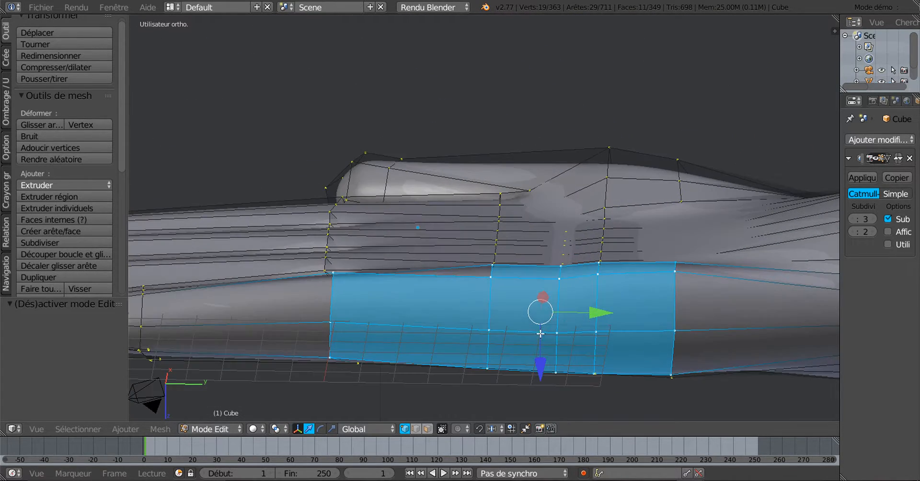
# Raise a single knuckle vertex along Z
pyautogui.moveTo(540, 334); pyautogui.dragTo(563, 377, button='middle')
pyautogui.rightClick(401, 349)
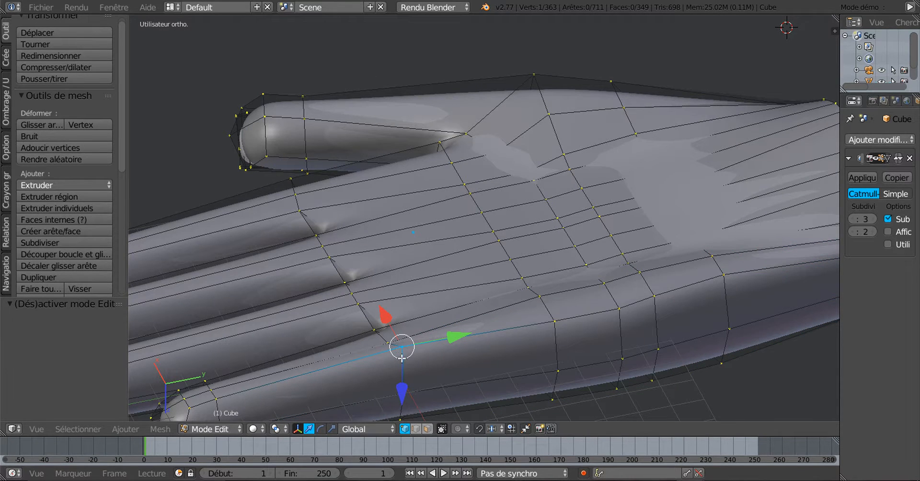
pyautogui.moveTo(434, 379); pyautogui.dragTo(417, 371, button='middle')
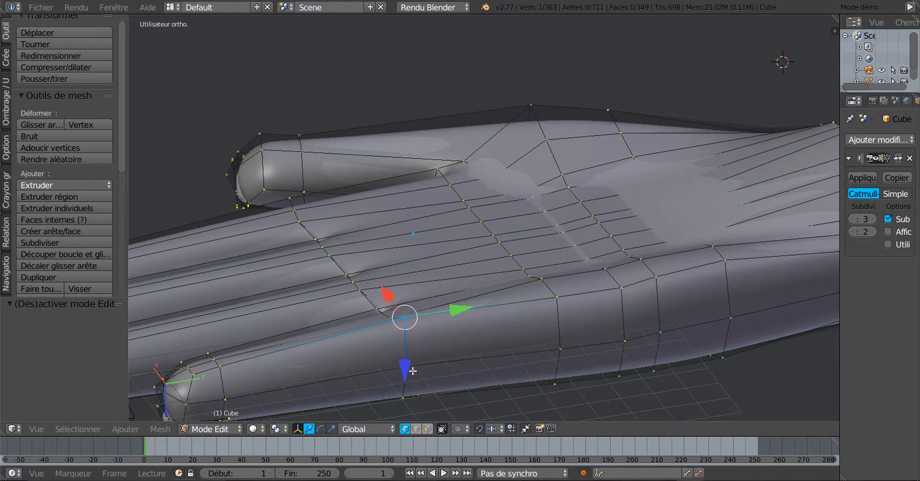
pyautogui.press('g')
pyautogui.press('z')
pyautogui.click(412, 387)
pyautogui.moveTo(501, 382)
pyautogui.mouseDown(button='middle')
pyautogui.moveTo(475, 382)
pyautogui.moveTo(518, 382)
pyautogui.mouseUp(button='middle')
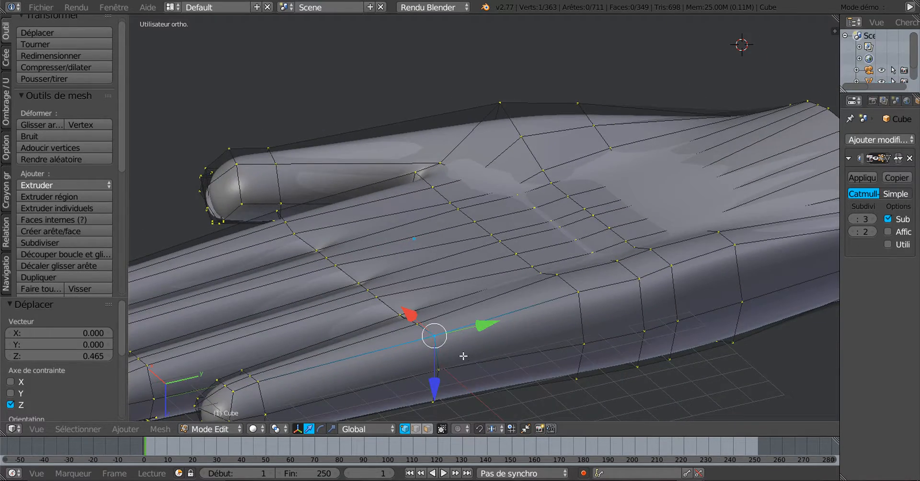
# Select three knuckle vertices and raise them together along Z
pyautogui.moveTo(464, 356); pyautogui.dragTo(555, 353, button='middle')
pyautogui.rightClick(524, 330)
pyautogui.keyDown('shift'); pyautogui.rightClick(544, 335); pyautogui.keyUp('shift')
pyautogui.keyDown('shift'); pyautogui.rightClick(569, 339); pyautogui.keyUp('shift')
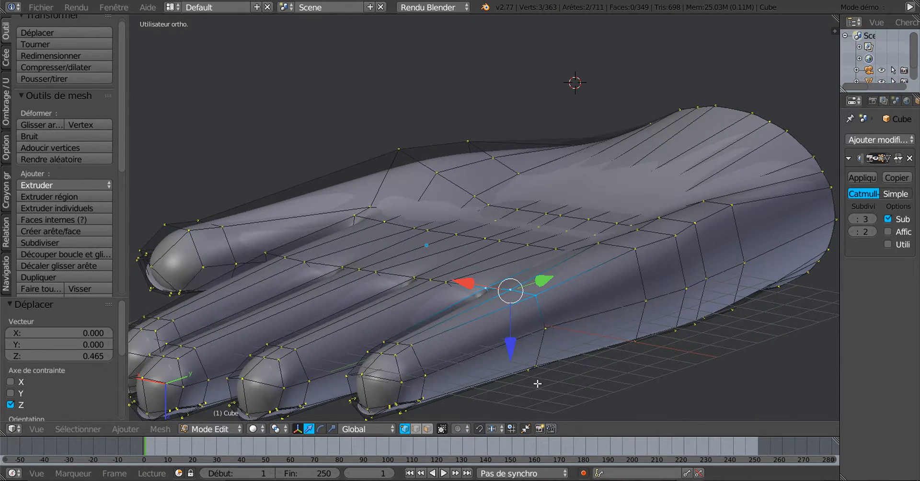
pyautogui.moveTo(538, 384); pyautogui.dragTo(472, 378, button='middle')
pyautogui.press('g')
pyautogui.press('z')
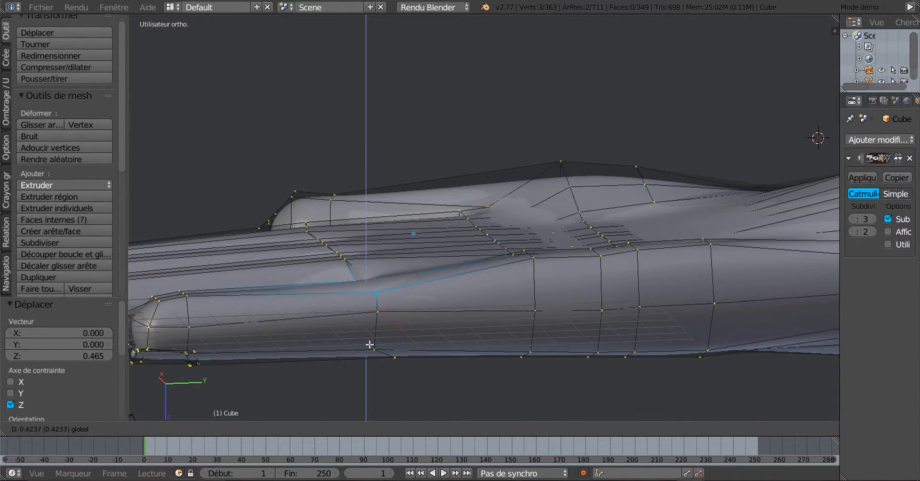
pyautogui.moveTo(368, 345); pyautogui.dragTo(368, 345)
# Check the smooth shape in Object Mode, then back in Edit Mode lower the vertices slightly on Z
pyautogui.press('Tab')
pyautogui.scroll(-2, 492, 364)
pyautogui.moveTo(492, 364); pyautogui.dragTo(544, 360, button='middle')
pyautogui.scroll(2, 527, 328)
pyautogui.press('Tab')
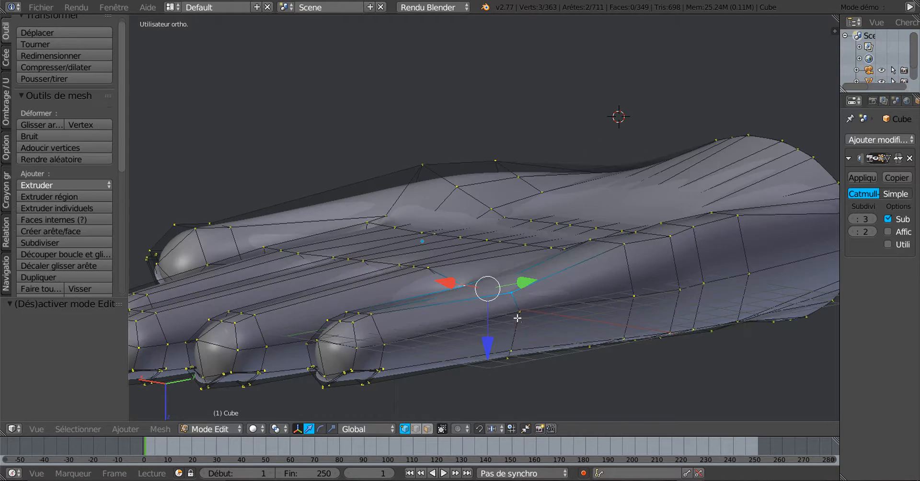
pyautogui.moveTo(490, 342); pyautogui.dragTo(492, 340)
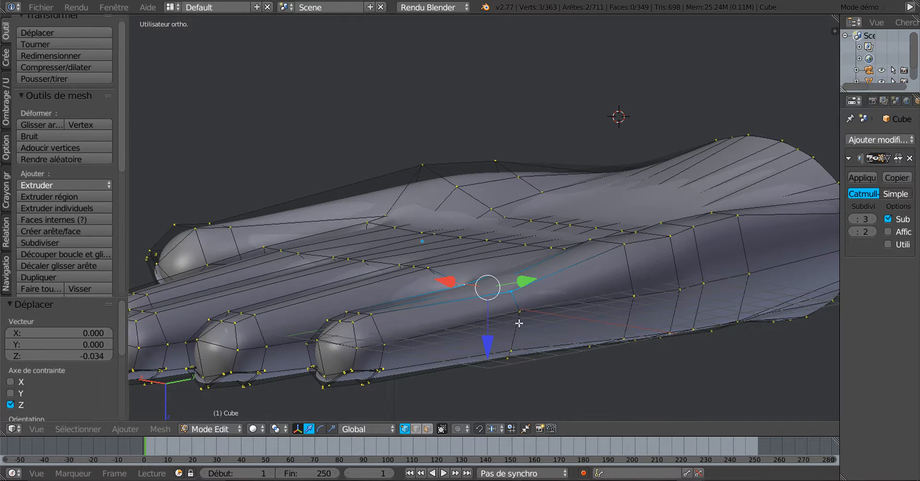
# Slide a side-contour vertex along its edges by factor 0.302
pyautogui.rightClick(520, 319)
pyautogui.hotkey('shift', 'v')
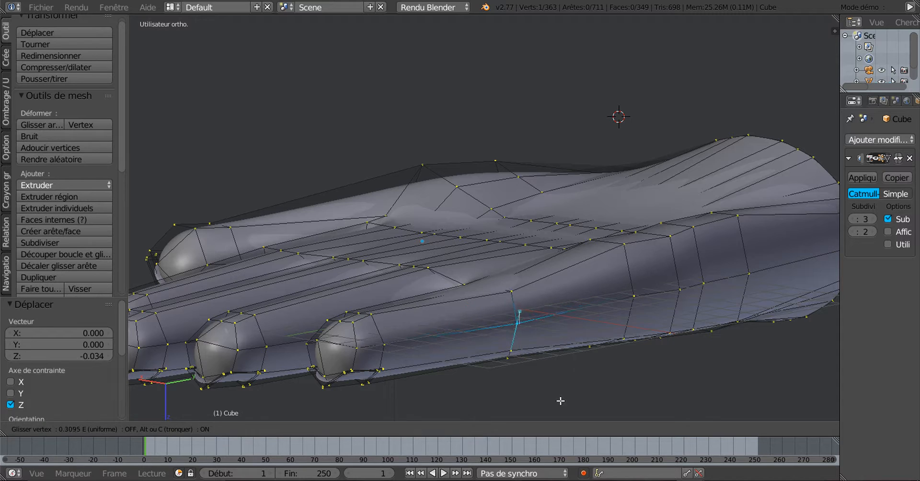
pyautogui.click(561, 401)
pyautogui.moveTo(588, 388); pyautogui.dragTo(566, 369, button='middle')
# Select a two-vertex edge on the side and lower it -0.121 along Z
pyautogui.rightClick(612, 262)
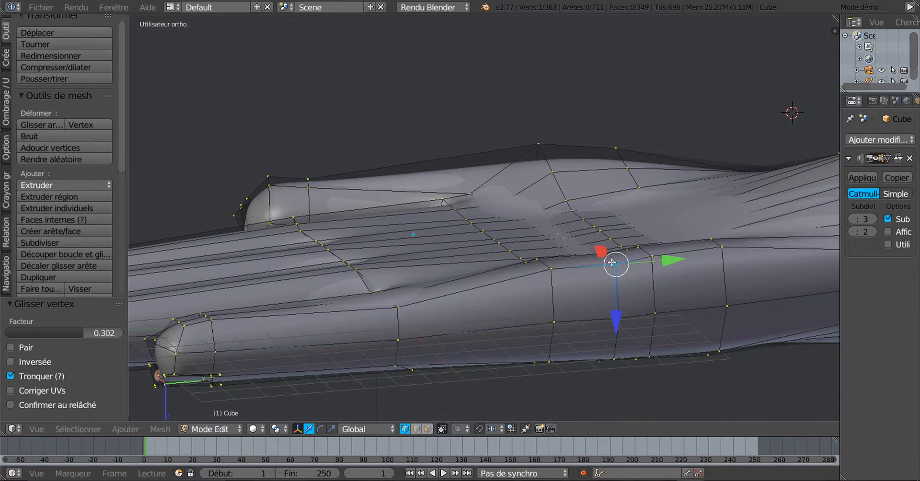
pyautogui.moveTo(618, 290); pyautogui.dragTo(617, 286, button='middle')
pyautogui.keyDown('shift'); pyautogui.rightClick(614, 276); pyautogui.keyUp('shift')
pyautogui.moveTo(652, 348); pyautogui.dragTo(591, 316, button='middle')
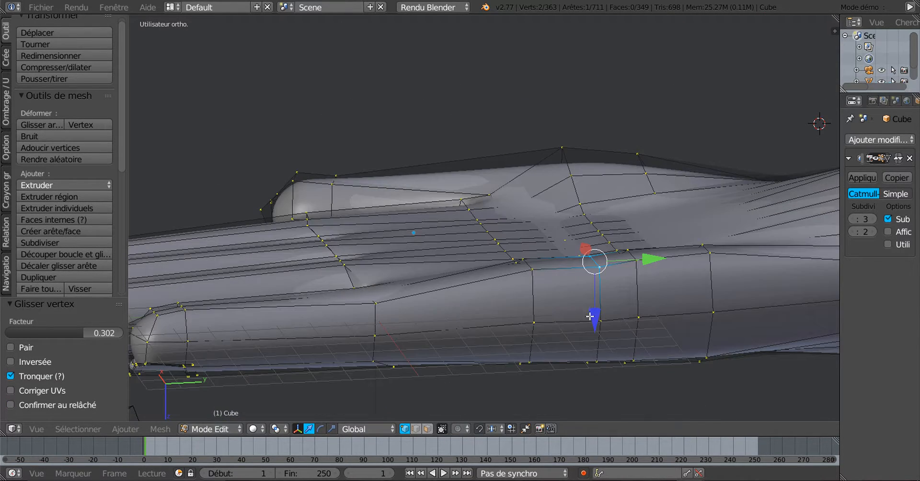
pyautogui.moveTo(601, 316); pyautogui.dragTo(602, 314)
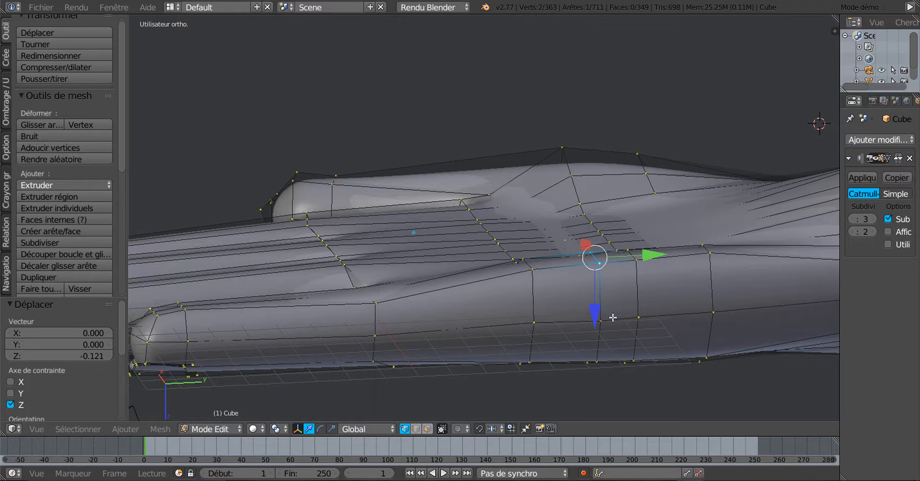
pyautogui.scroll(-2, 600, 315)
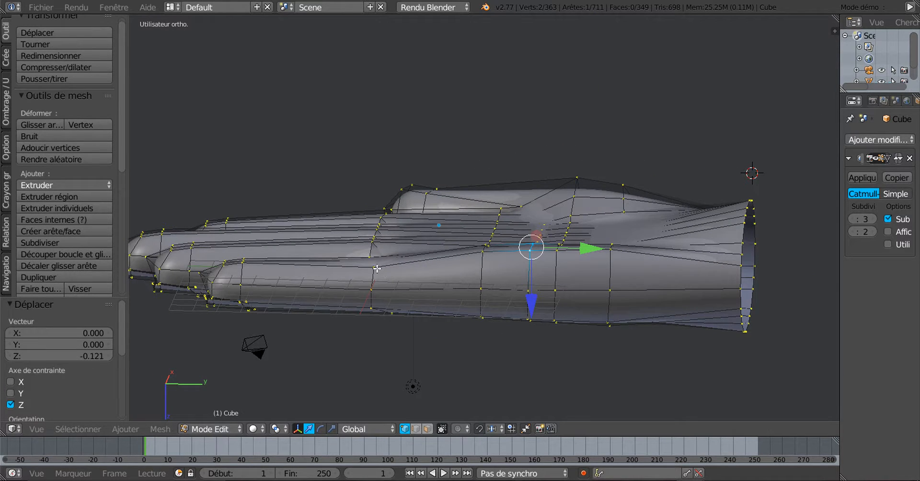
# Select five vertices along the hand's side line
pyautogui.rightClick(378, 268)
pyautogui.keyDown('shift'); pyautogui.rightClick(480, 262); pyautogui.keyUp('shift')
pyautogui.keyDown('shift'); pyautogui.rightClick(526, 256); pyautogui.keyUp('shift')
pyautogui.keyDown('shift'); pyautogui.rightClick(559, 256); pyautogui.keyUp('shift')
pyautogui.keyDown('shift'); pyautogui.rightClick(610, 259); pyautogui.keyUp('shift')
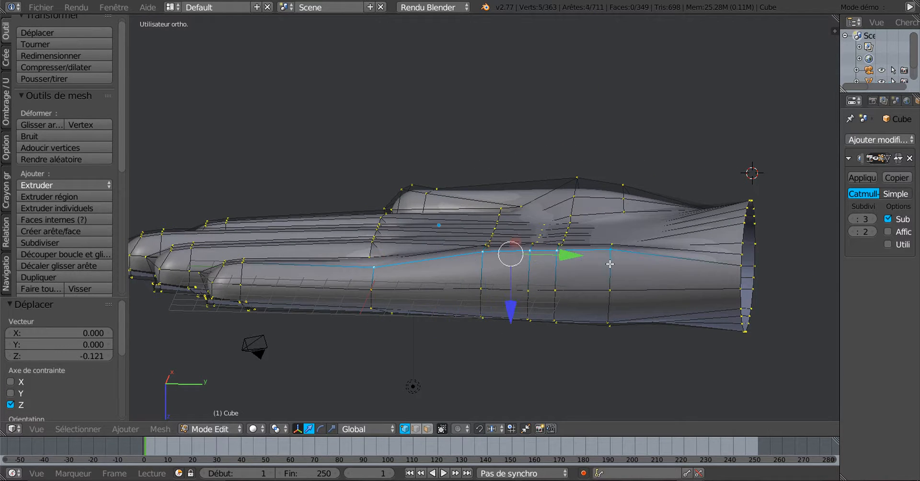
# Relax the five-vertex side contour with LoopTools Relax
pyautogui.moveTo(656, 289); pyautogui.dragTo(680, 315, button='middle')
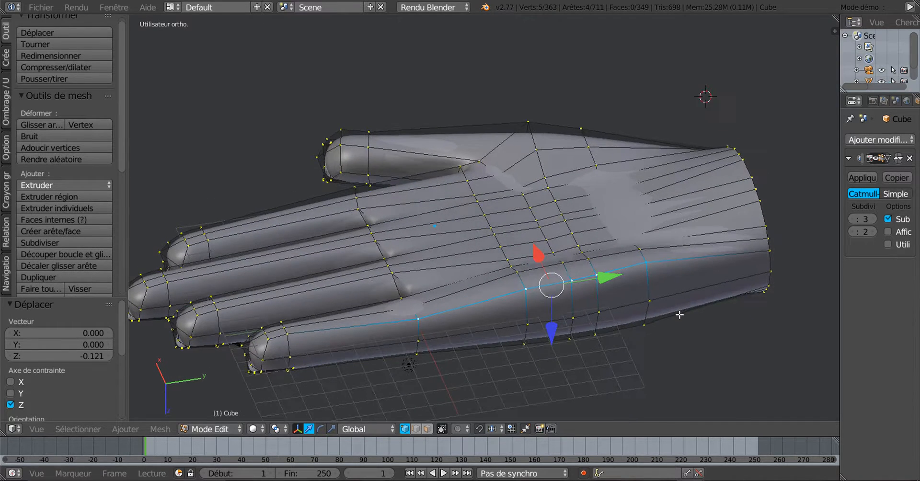
pyautogui.moveTo(559, 321); pyautogui.dragTo(488, 314, button='middle')
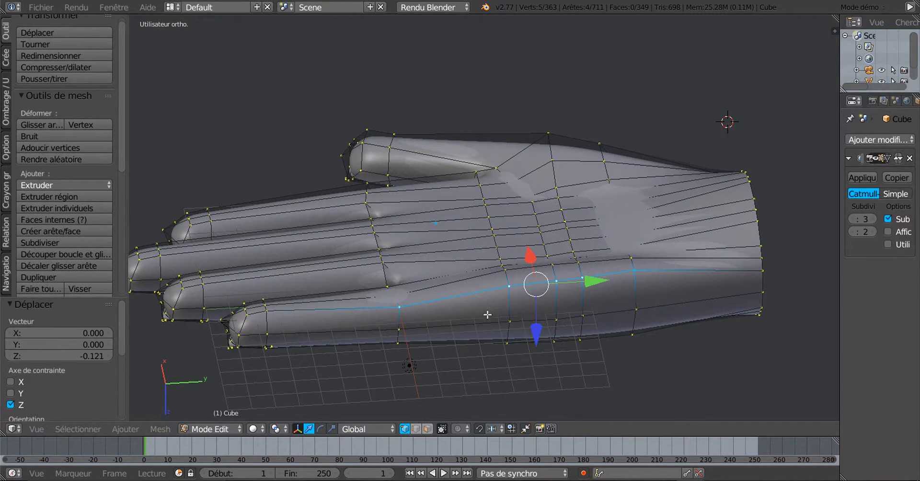
pyautogui.moveTo(120, 172); pyautogui.dragTo(126, 300)
pyautogui.click(72, 278)
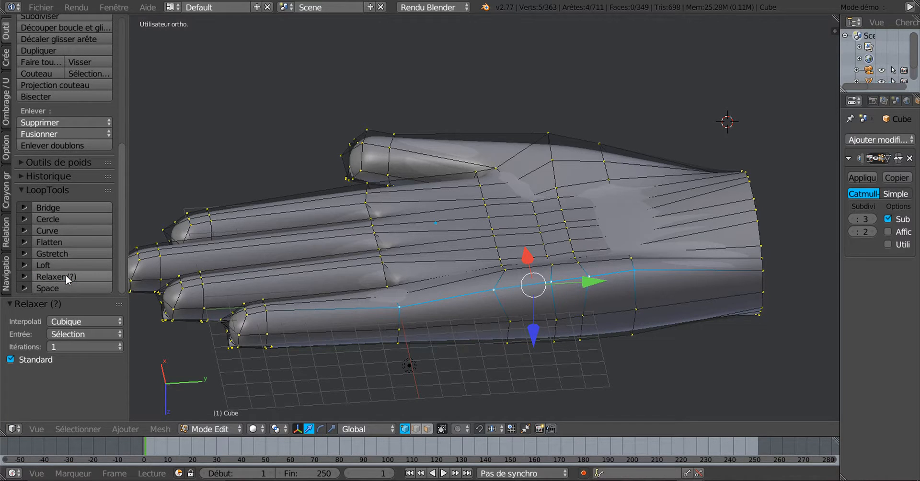
# Select the side edge loop, then a three-vertex path on the palm side
pyautogui.moveTo(556, 390); pyautogui.dragTo(511, 355, button='middle')
pyautogui.scroll(4, 497, 337)
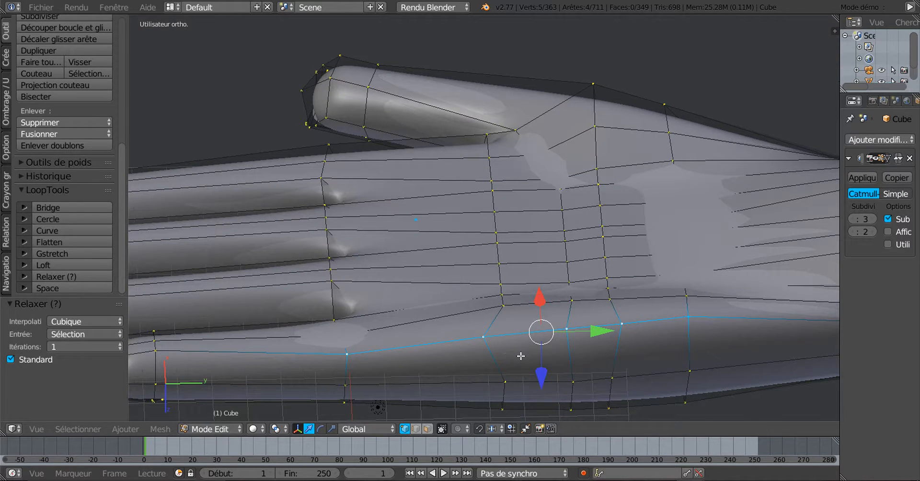
pyautogui.moveTo(514, 346); pyautogui.dragTo(512, 360, button='middle')
pyautogui.rightClick(344, 347)
pyautogui.keyDown('alt'); pyautogui.rightClick(478, 330); pyautogui.keyUp('alt')
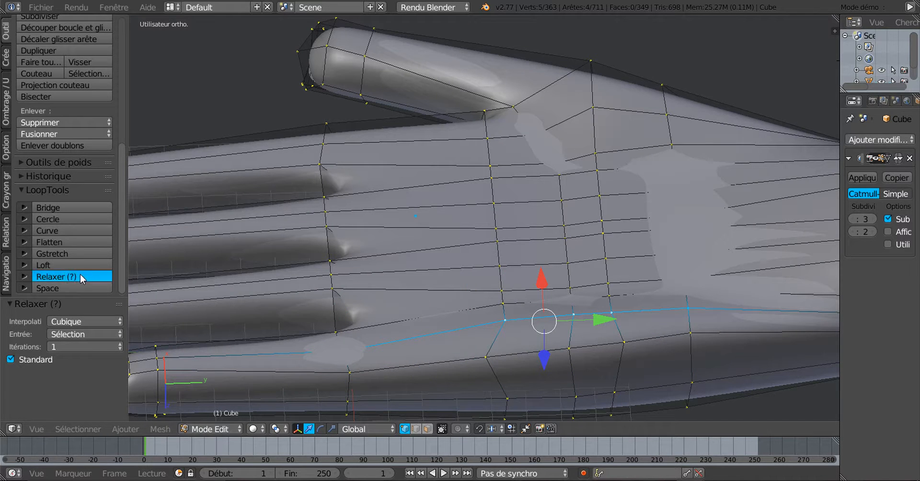
pyautogui.moveTo(412, 344); pyautogui.dragTo(418, 361, button='middle')
pyautogui.rightClick(356, 340)
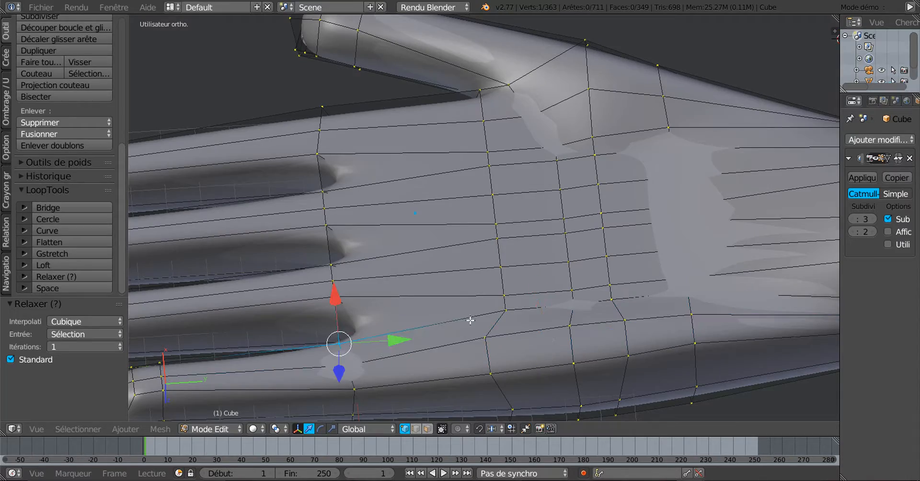
pyautogui.keyDown('ctrl'); pyautogui.rightClick(504, 311); pyautogui.keyUp('ctrl')
pyautogui.moveTo(600, 300); pyautogui.dragTo(568, 368, button='middle')
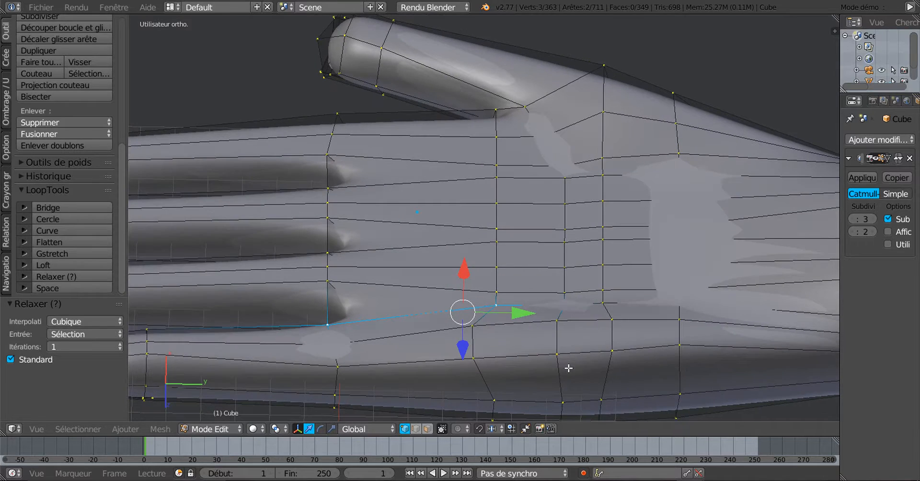
# Select vertices on the hand's lower side and relax them with LoopTools
pyautogui.rightClick(687, 354)
pyautogui.moveTo(687, 354); pyautogui.dragTo(359, 316, button='middle')
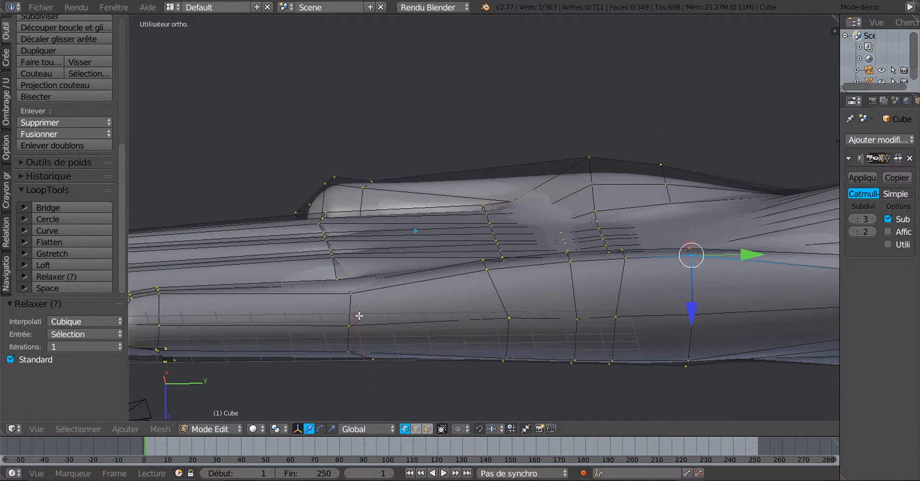
pyautogui.rightClick(359, 316)
pyautogui.keyDown('shift'); pyautogui.rightClick(697, 314); pyautogui.keyUp('shift')
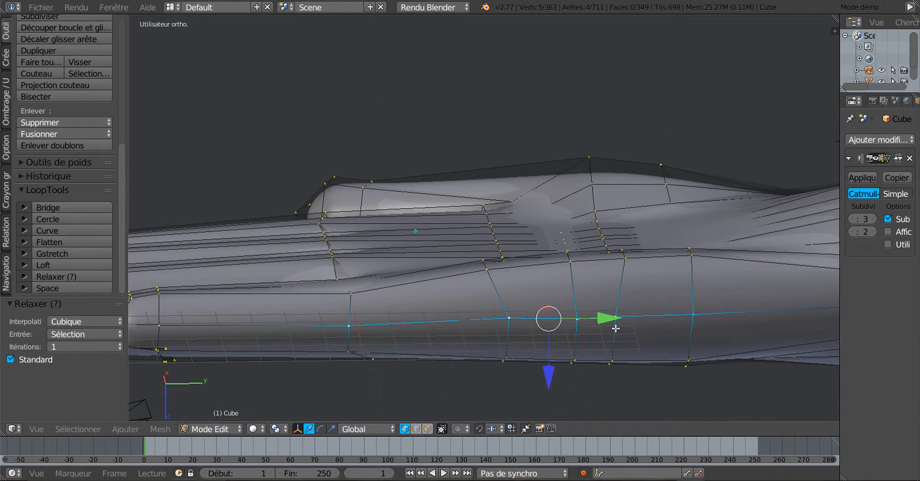
pyautogui.moveTo(615, 329); pyautogui.dragTo(668, 382, button='middle')
pyautogui.scroll(-2, 296, 368)
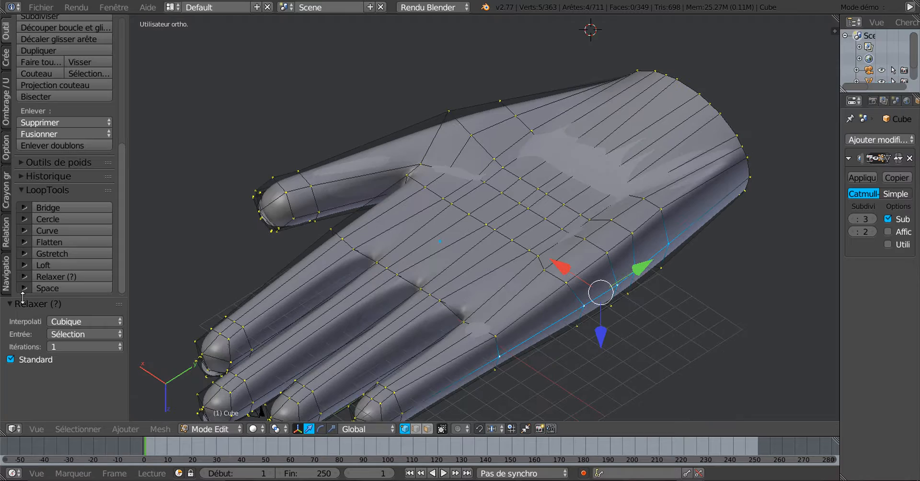
pyautogui.click(61, 279)
# Move the selected edge loop -0.311 along X
pyautogui.moveTo(622, 334); pyautogui.dragTo(504, 355, button='middle')
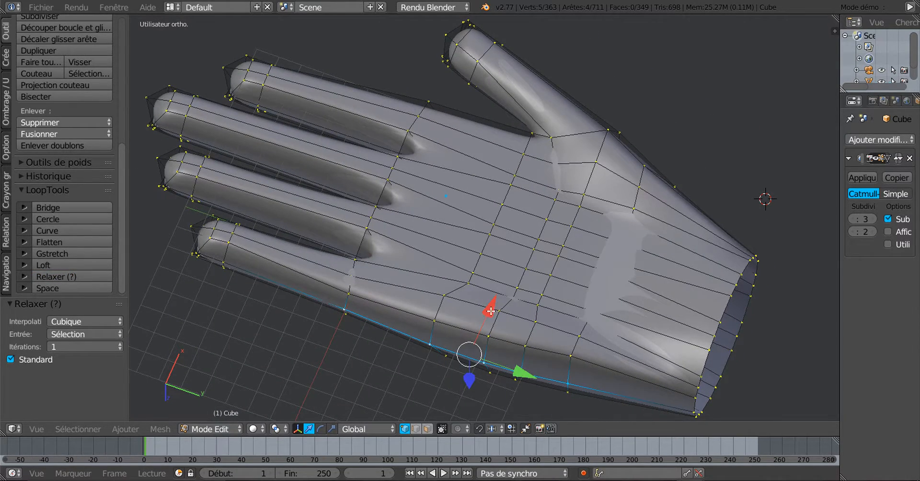
pyautogui.moveTo(490, 311); pyautogui.dragTo(489, 318)
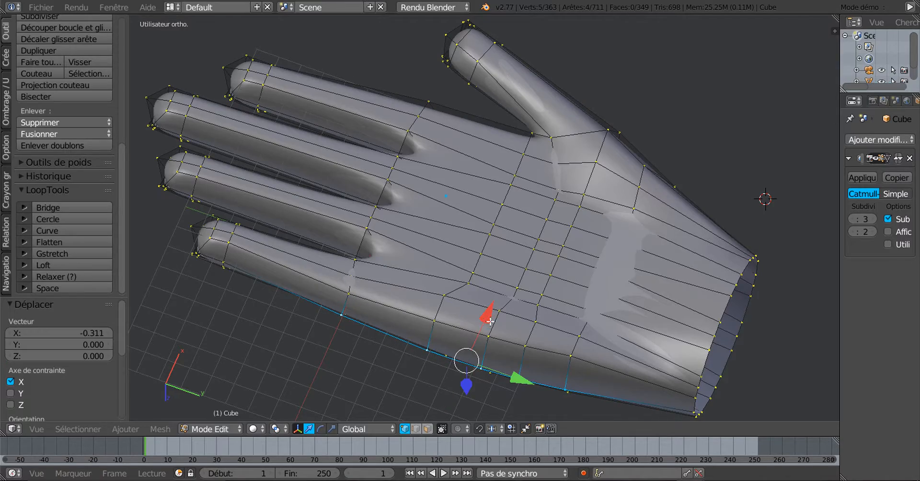
pyautogui.moveTo(489, 318); pyautogui.dragTo(604, 315, button='middle')
# Select three vertices along the vertical edge line
pyautogui.scroll(5, 565, 370)
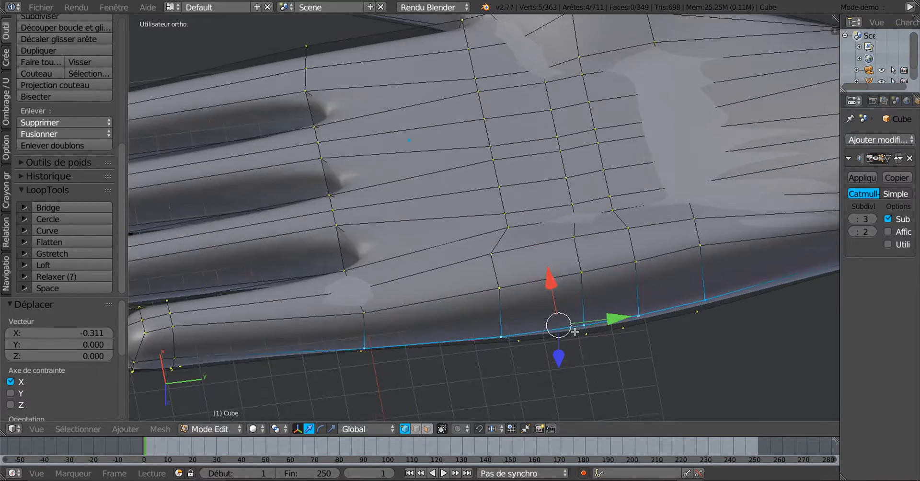
pyautogui.moveTo(565, 368)
pyautogui.mouseDown(button='middle')
pyautogui.moveTo(558, 348)
pyautogui.moveTo(560, 362)
pyautogui.mouseUp(button='middle')
pyautogui.rightClick(479, 279)
pyautogui.keyDown('shift'); pyautogui.rightClick(480, 308); pyautogui.keyUp('shift')
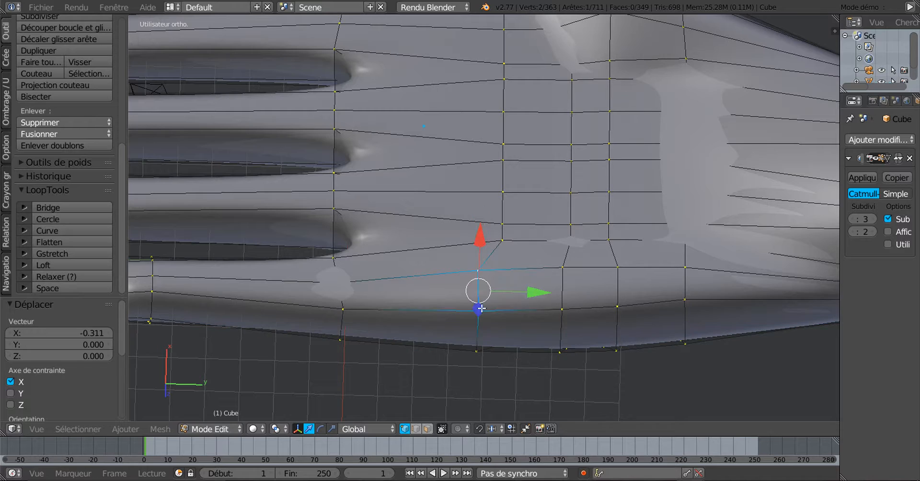
pyautogui.keyDown('shift'); pyautogui.rightClick(482, 341); pyautogui.keyUp('shift')
pyautogui.moveTo(515, 394); pyautogui.dragTo(511, 366, button='middle')
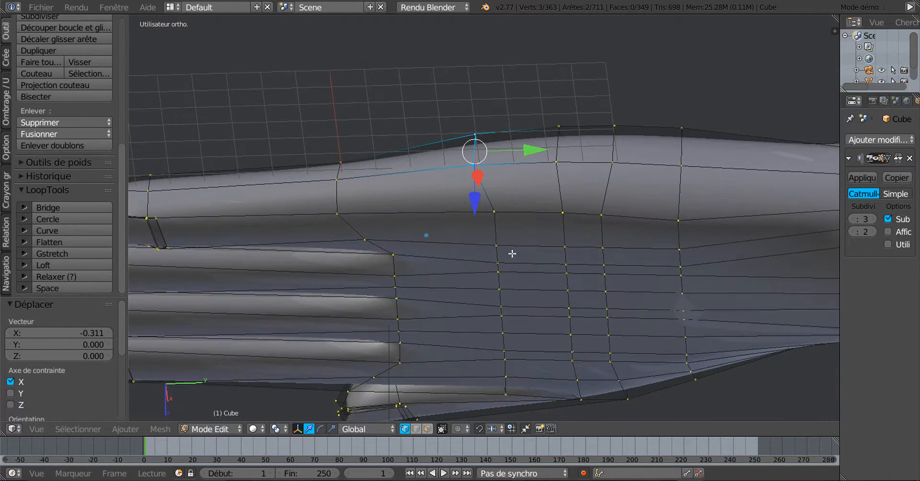
# Edge-slide the four selected palm-side vertices along their neighbouring edges
pyautogui.keyDown('shift'); pyautogui.rightClick(503, 217); pyautogui.keyUp('shift')
pyautogui.moveTo(551, 236); pyautogui.dragTo(555, 347, button='middle')
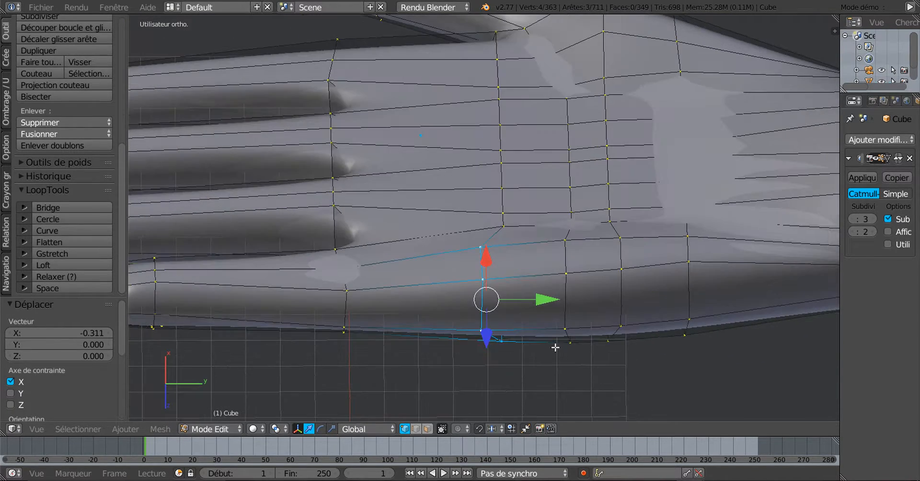
pyautogui.press('g')
pyautogui.press('g')
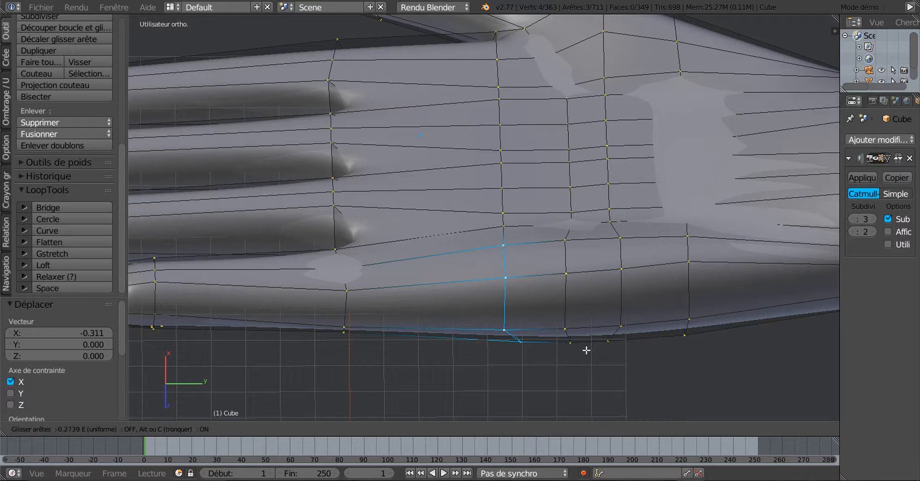
pyautogui.click(587, 351)
# Vertex-slide a single vertex on the underside of the hand
pyautogui.moveTo(571, 326); pyautogui.dragTo(531, 263, button='middle')
pyautogui.rightClick(506, 235)
pyautogui.press('g')
pyautogui.press('g')
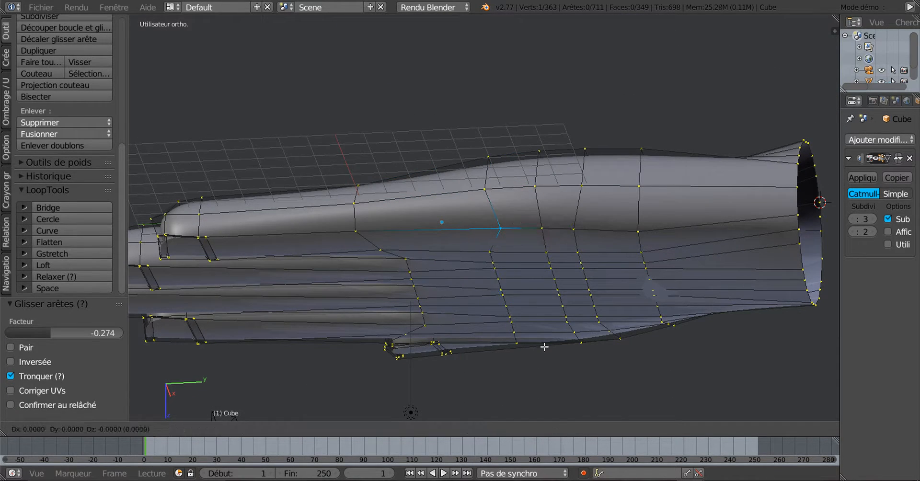
pyautogui.click(530, 349)
# Select four more palm-side vertices and edge-slide them along the mesh
pyautogui.moveTo(586, 288); pyautogui.dragTo(595, 336, button='middle')
pyautogui.rightClick(553, 257)
pyautogui.keyDown('shift'); pyautogui.rightClick(554, 282); pyautogui.keyUp('shift')
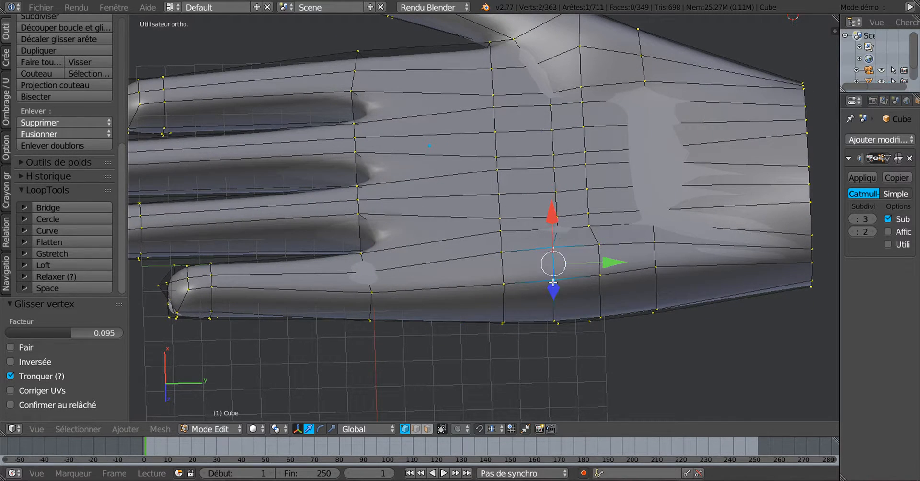
pyautogui.keyDown('shift'); pyautogui.rightClick(553, 316); pyautogui.keyUp('shift')
pyautogui.moveTo(598, 368); pyautogui.dragTo(597, 263, button='middle')
pyautogui.keyDown('shift'); pyautogui.rightClick(535, 259); pyautogui.keyUp('shift')
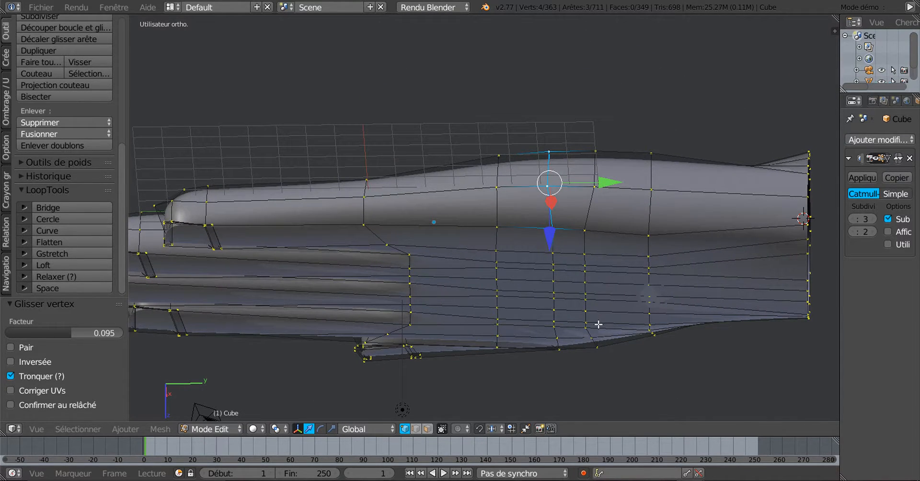
pyautogui.press('g')
pyautogui.press('g')
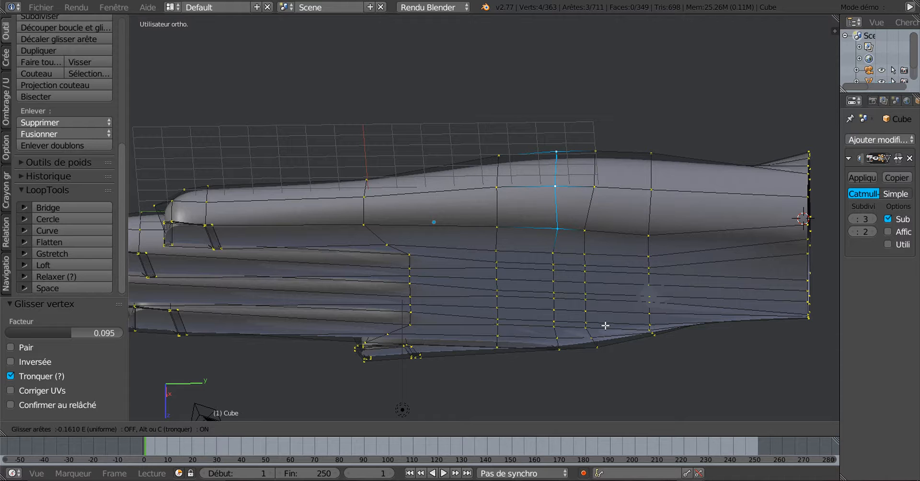
pyautogui.click(606, 325)
# Edge-slide another palm edge, then vertex-slide a vertex on the hand's top edge
pyautogui.moveTo(605, 325)
pyautogui.mouseDown(button='middle')
pyautogui.moveTo(602, 370)
pyautogui.moveTo(602, 282)
pyautogui.moveTo(594, 290)
pyautogui.moveTo(611, 321)
pyautogui.mouseUp(button='middle')
pyautogui.scroll(2, 610, 321)
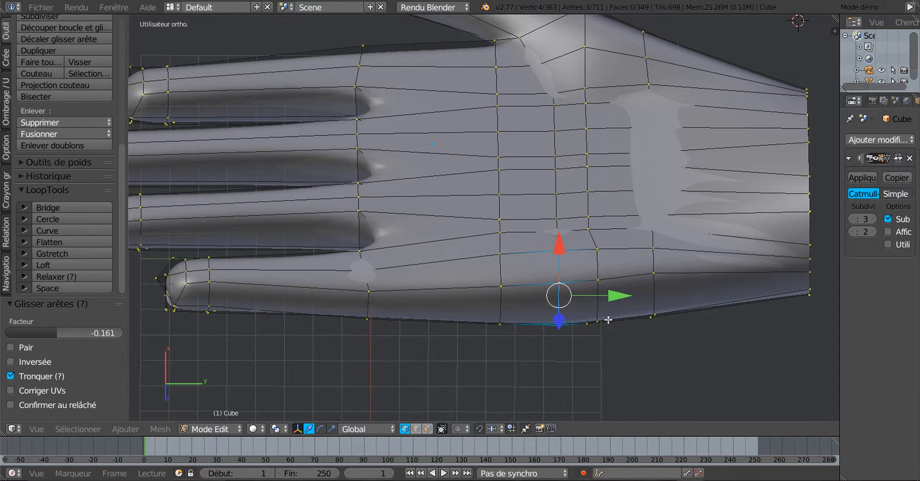
pyautogui.click(596, 249)
pyautogui.moveTo(596, 249); pyautogui.dragTo(622, 224, button='middle')
pyautogui.keyDown('shift'); pyautogui.rightClick(587, 245); pyautogui.keyUp('shift')
pyautogui.keyDown('shift'); pyautogui.rightClick(594, 241); pyautogui.keyUp('shift')
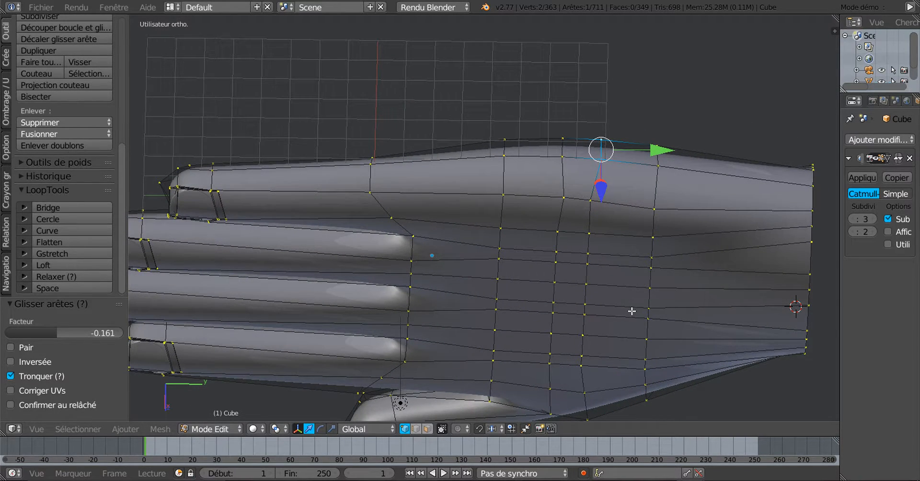
pyautogui.press('g')
pyautogui.press('g')
pyautogui.click(623, 311)
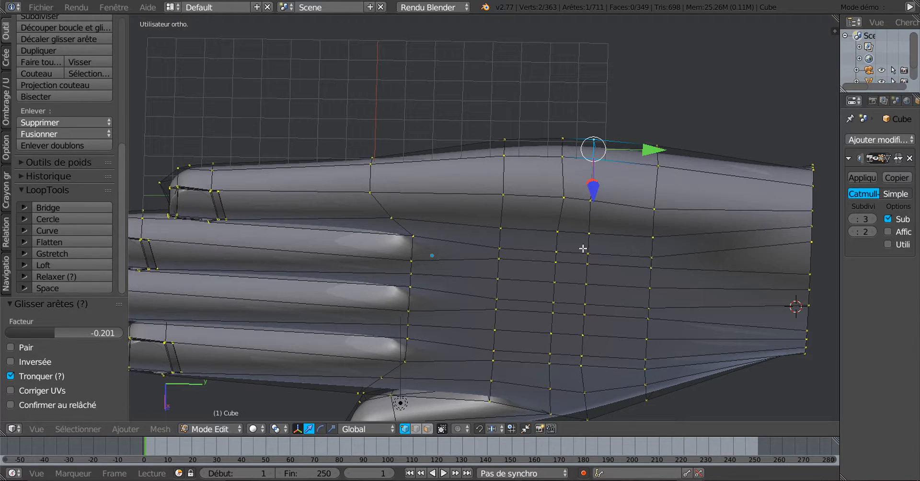
pyautogui.rightClick(562, 199)
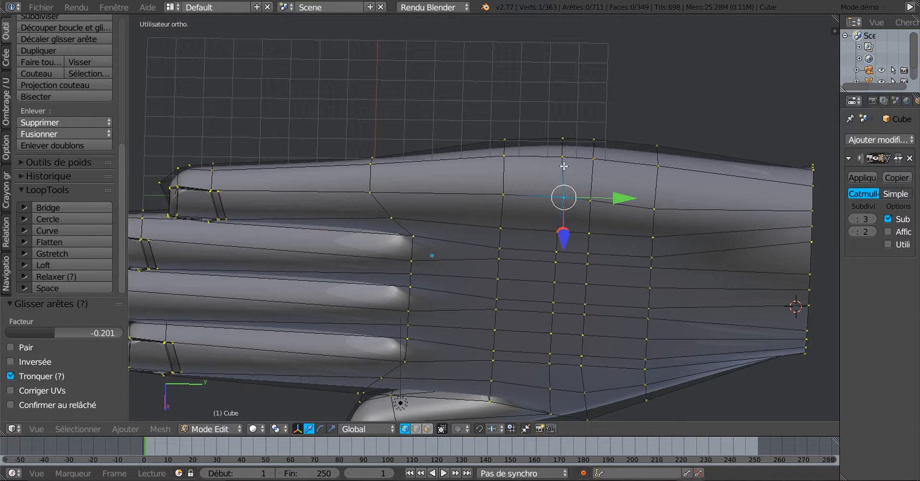
pyautogui.press('g')
pyautogui.press('g')
pyautogui.click(599, 297)
# Vertex-slide another palm-side vertex by factor 0.175, leaving the vertical palm edge loop selected
pyautogui.moveTo(617, 227); pyautogui.dragTo(614, 337, button='middle')
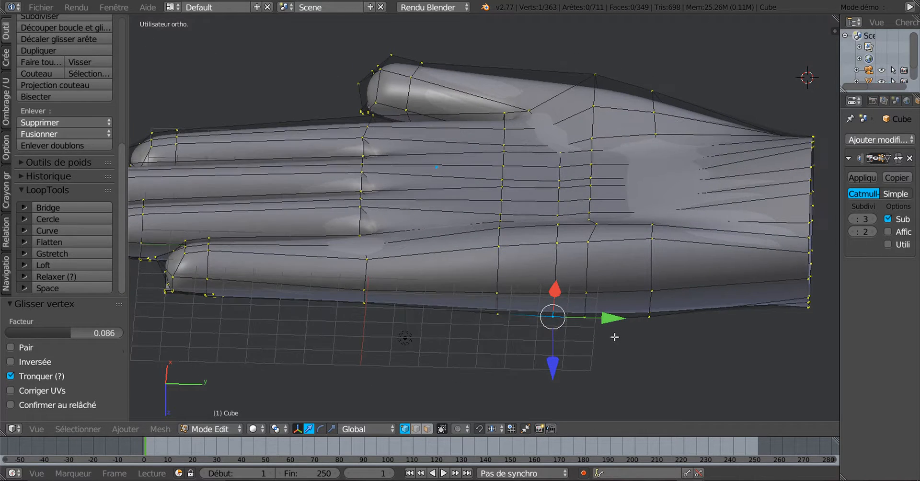
pyautogui.scroll(2, 575, 342)
pyautogui.keyDown('alt'); pyautogui.rightClick(585, 285); pyautogui.keyUp('alt')
pyautogui.scroll(-1, 599, 293)
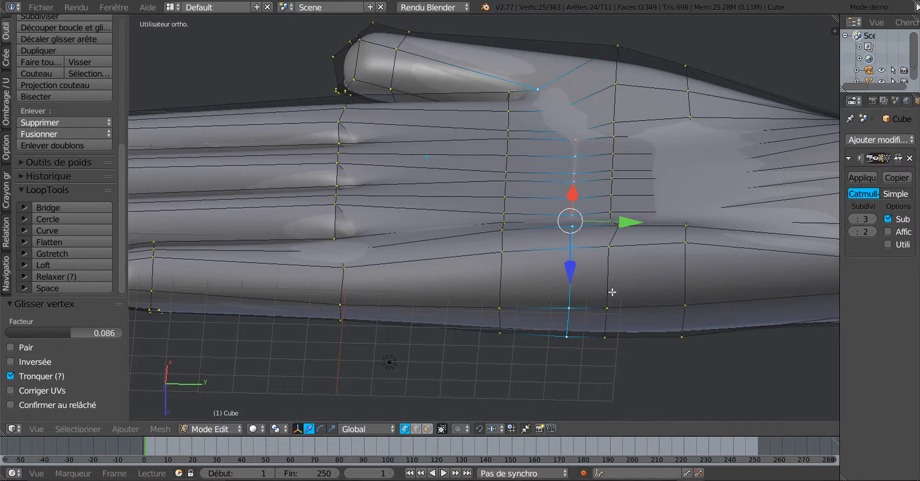
pyautogui.moveTo(623, 297); pyautogui.dragTo(626, 330, button='middle')
pyautogui.moveTo(627, 330); pyautogui.dragTo(619, 253, button='right')
pyautogui.rightClick(630, 257)
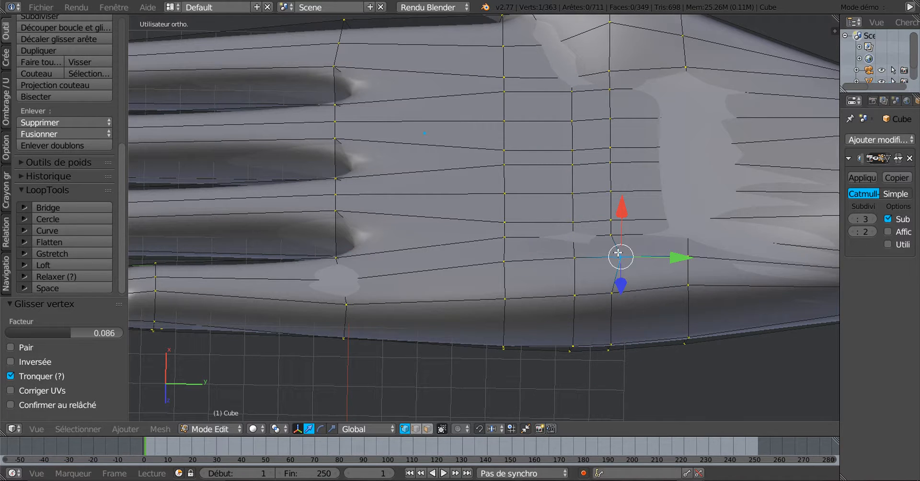
pyautogui.hotkey('shift', 'v')
pyautogui.click(644, 352)
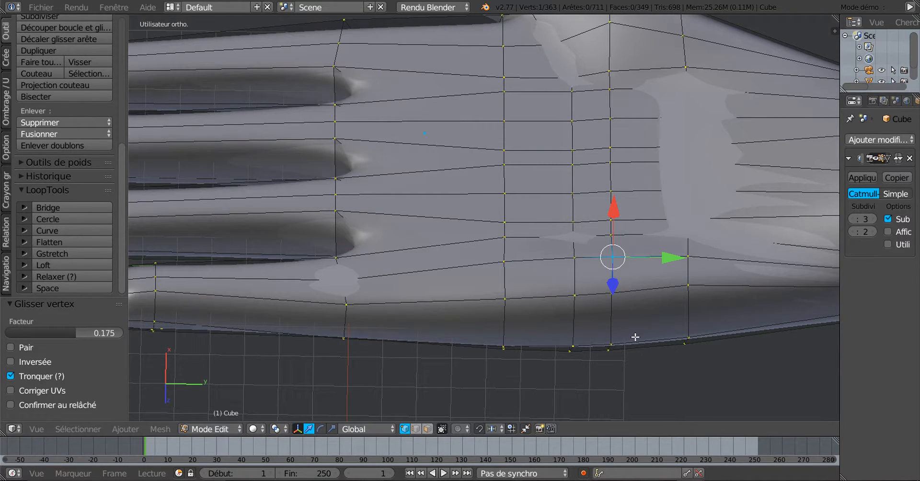
pyautogui.keyDown('alt'); pyautogui.rightClick(610, 271); pyautogui.keyUp('alt')
pyautogui.scroll(-2, 484, 218)
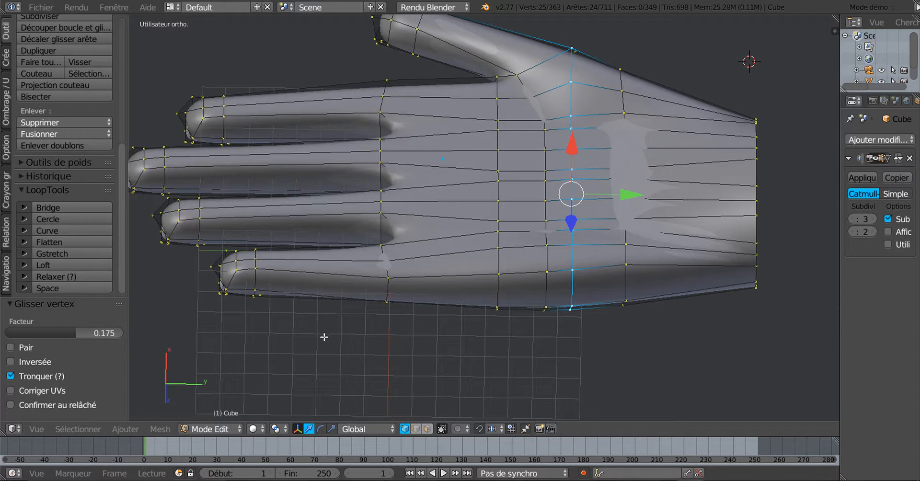
# Flatten the selected palm edge loop with LoopTools, viewed from the top
pyautogui.click(61, 242)
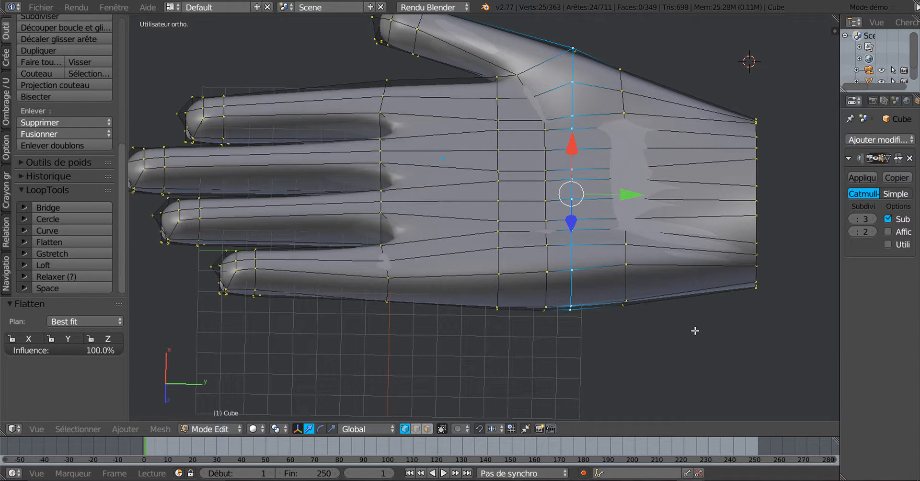
pyautogui.press('KP_7')
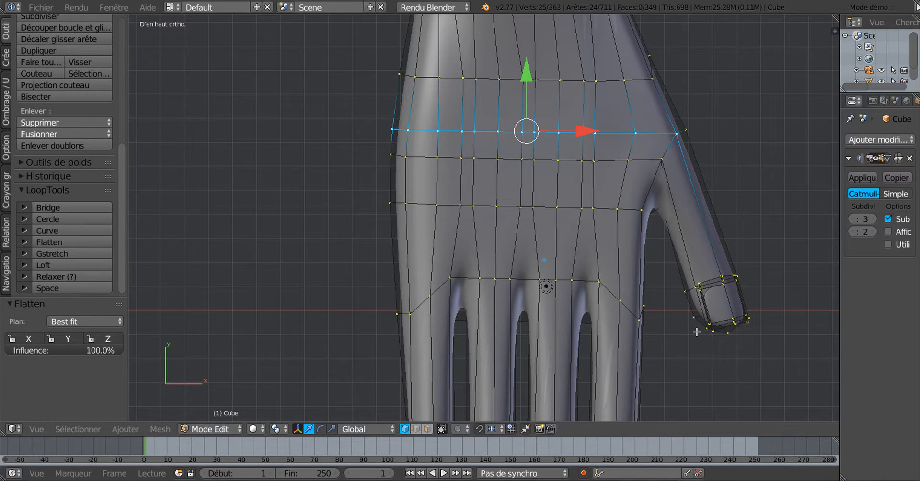
pyautogui.scroll(-1, 696, 331)
# Flatten the next loop and rotate it -2.102° level, then flatten the loop below at 100%
pyautogui.keyDown('alt'); pyautogui.rightClick(558, 170); pyautogui.keyUp('alt')
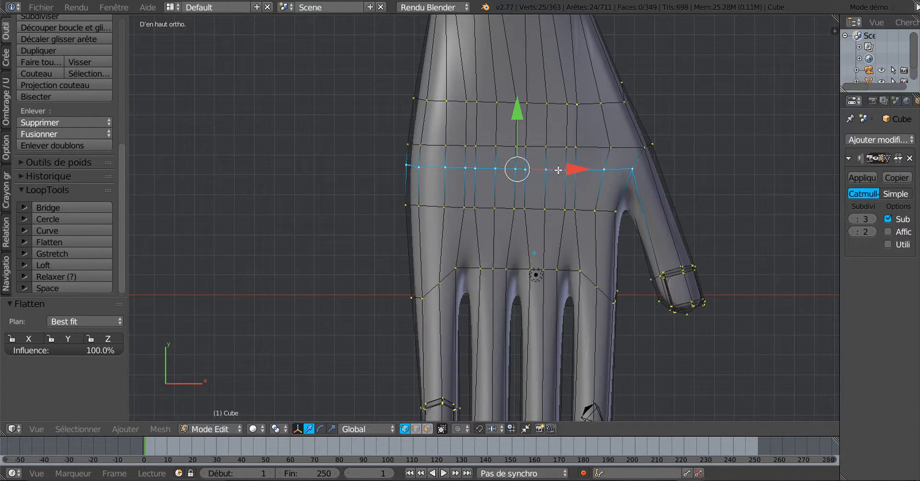
pyautogui.click(76, 242)
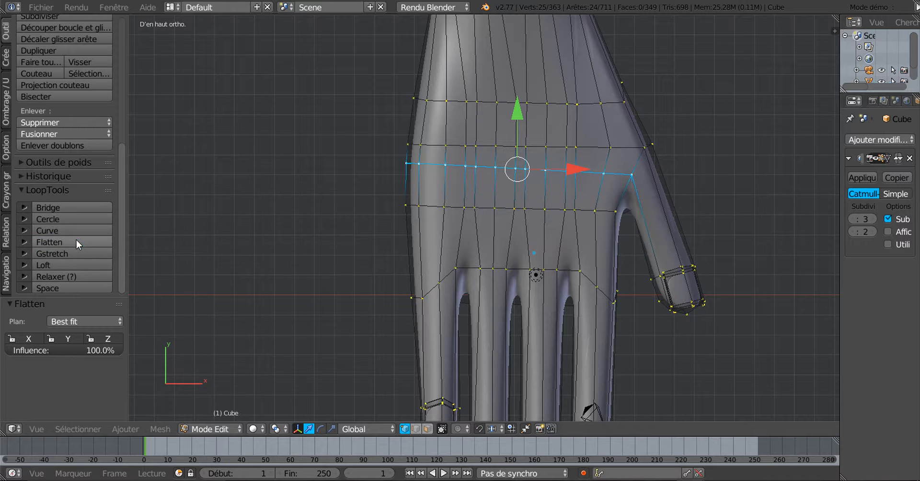
pyautogui.press('r')
pyautogui.click(774, 305)
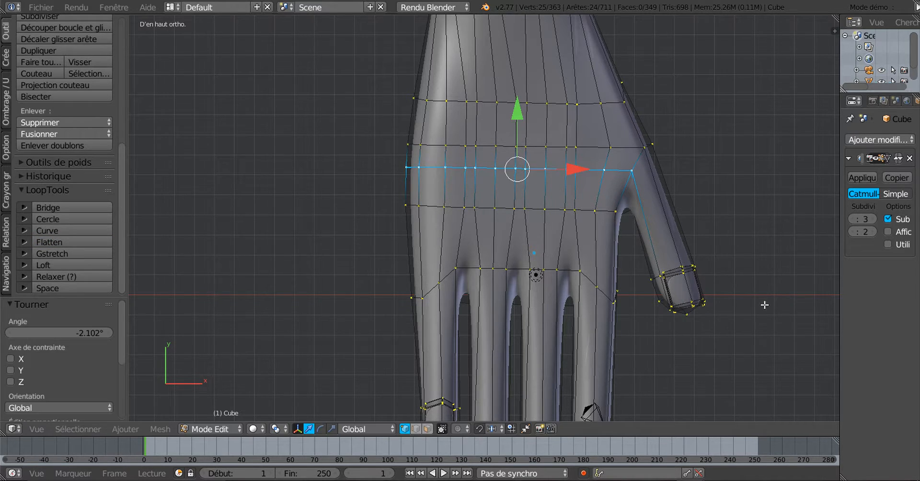
pyautogui.keyDown('alt'); pyautogui.rightClick(517, 210); pyautogui.keyUp('alt')
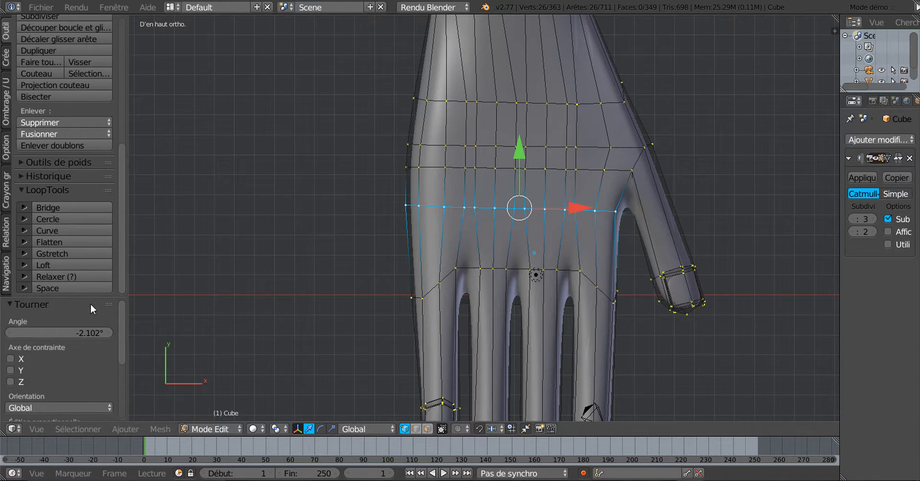
pyautogui.click(64, 241)
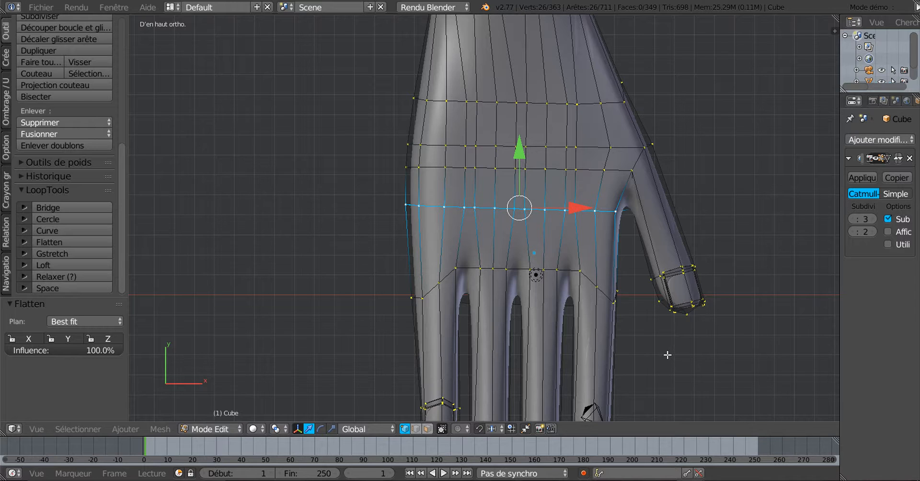
# Rotate the palm edge loop -0.874° and move it -0.719 along Y toward the knuckles
pyautogui.press('r')
pyautogui.click(671, 353)
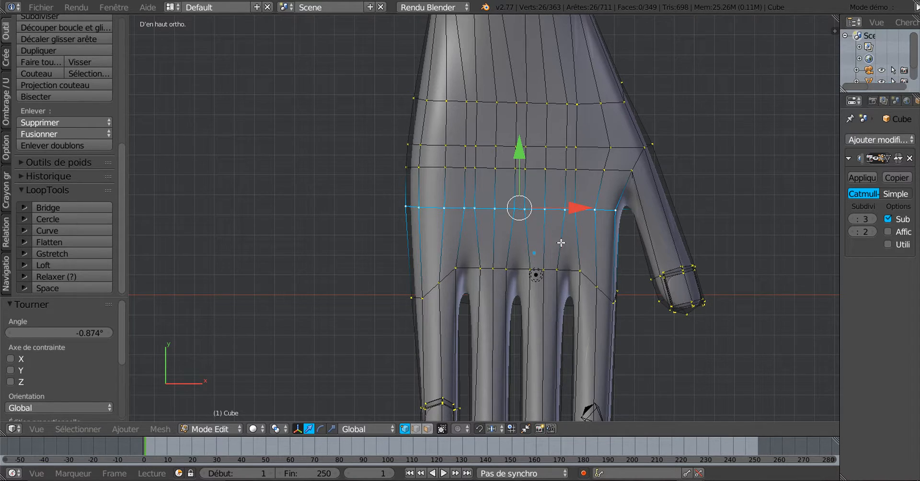
pyautogui.moveTo(517, 150); pyautogui.dragTo(520, 167)
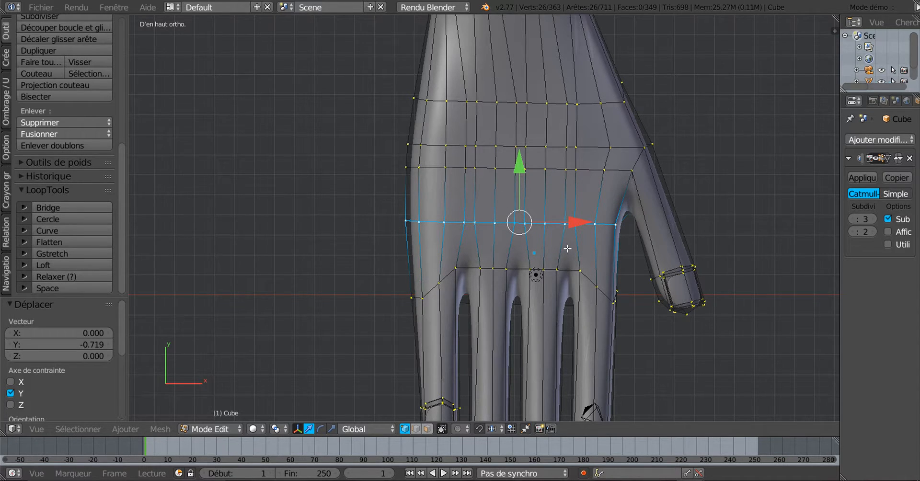
pyautogui.scroll(-1, 568, 249)
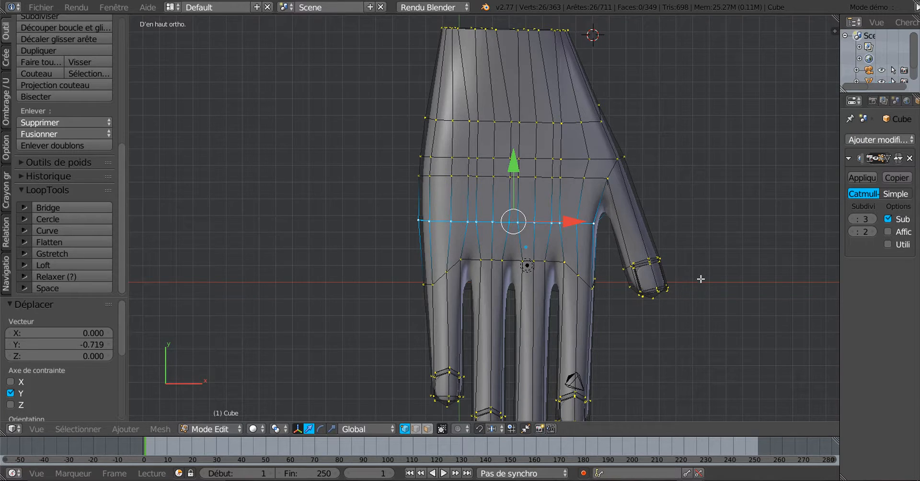
pyautogui.moveTo(701, 279); pyautogui.dragTo(600, 237, button='middle')
# Return to Object Mode and orbit the smoothed hand to view its palm and back
pyautogui.press('Tab')
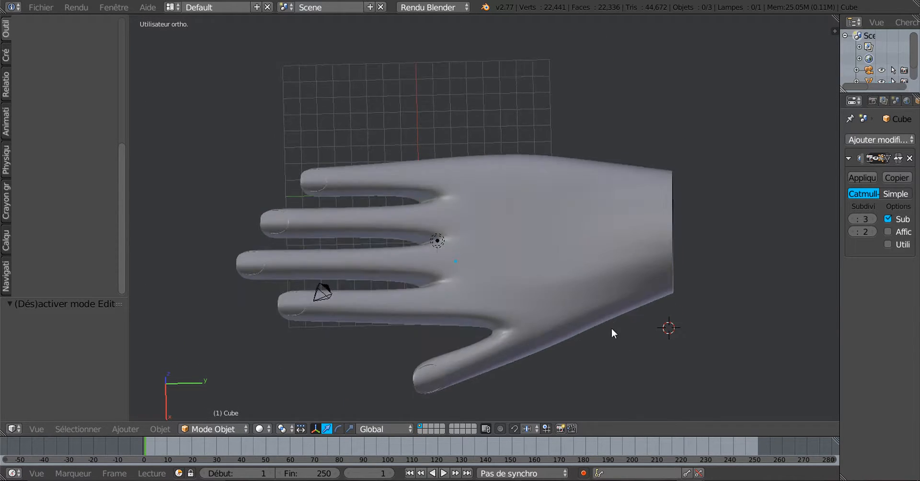
pyautogui.moveTo(612, 329); pyautogui.dragTo(714, 249, button='middle')
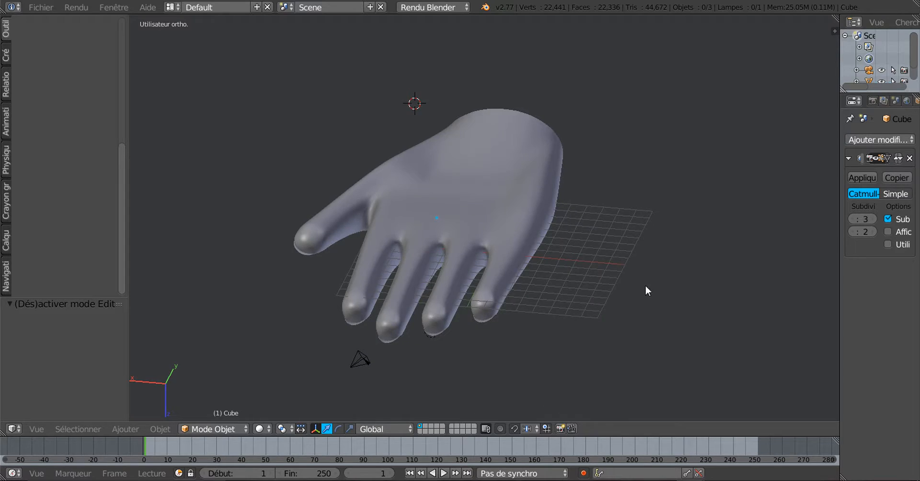
pyautogui.moveTo(647, 290); pyautogui.dragTo(669, 325, button='middle')
# Vertex-slide the vertex near the thumb base three times, ending at factor 0.279
pyautogui.press('Tab')
pyautogui.rightClick(638, 177)
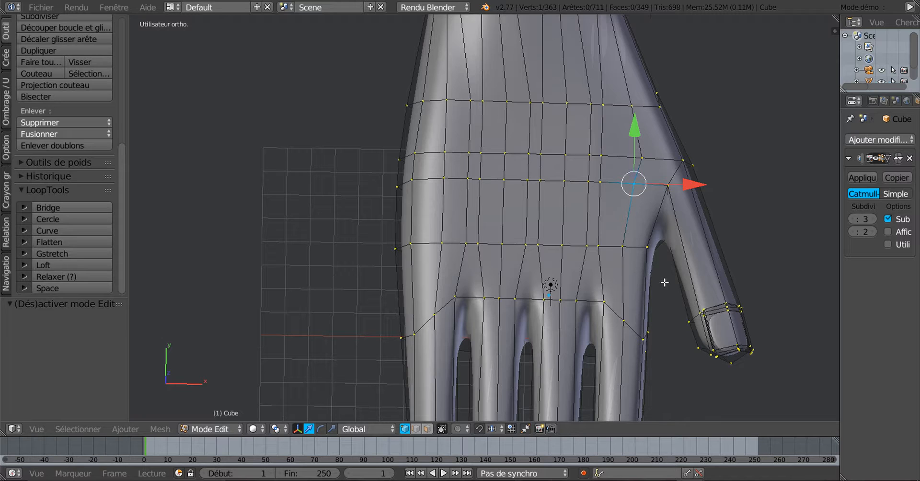
pyautogui.hotkey('shift', 'v')
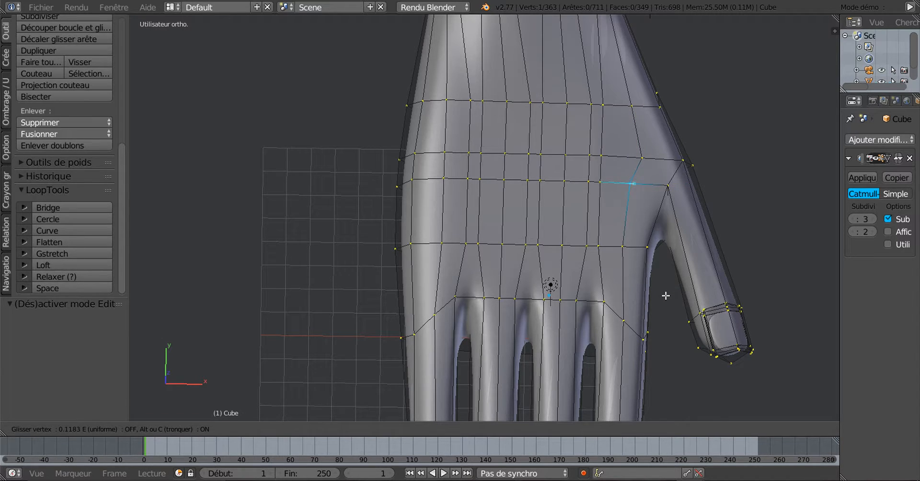
pyautogui.click(662, 296)
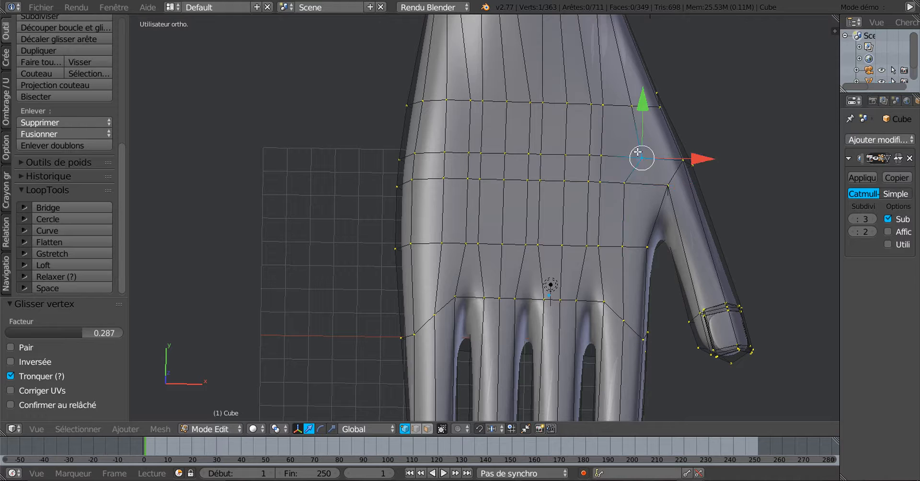
pyautogui.hotkey('shift', 'v')
pyautogui.click(636, 205)
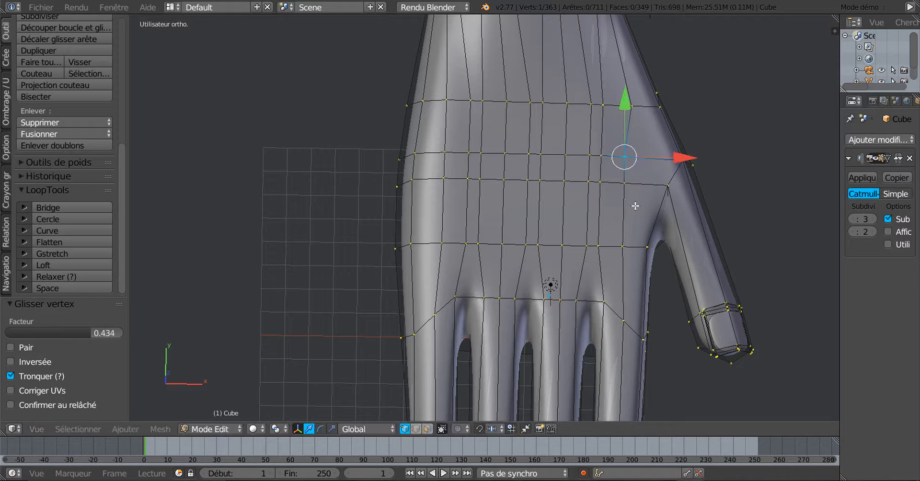
pyautogui.hotkey('shift', 'v')
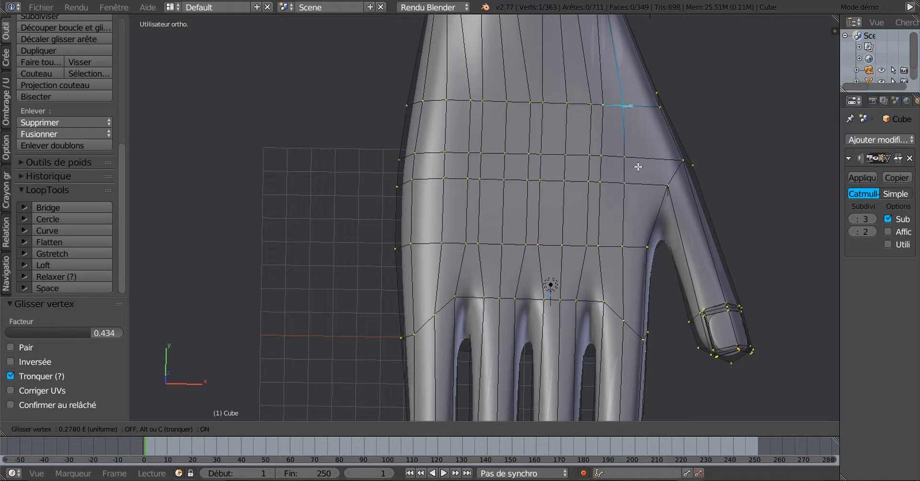
pyautogui.click(638, 166)
# Orbit the hand from several angles and leave Edit Mode to check the smooth shape
pyautogui.moveTo(639, 296); pyautogui.dragTo(624, 195, button='middle')
pyautogui.moveTo(625, 238); pyautogui.dragTo(624, 233, button='middle')
pyautogui.scroll(2, 611, 242)
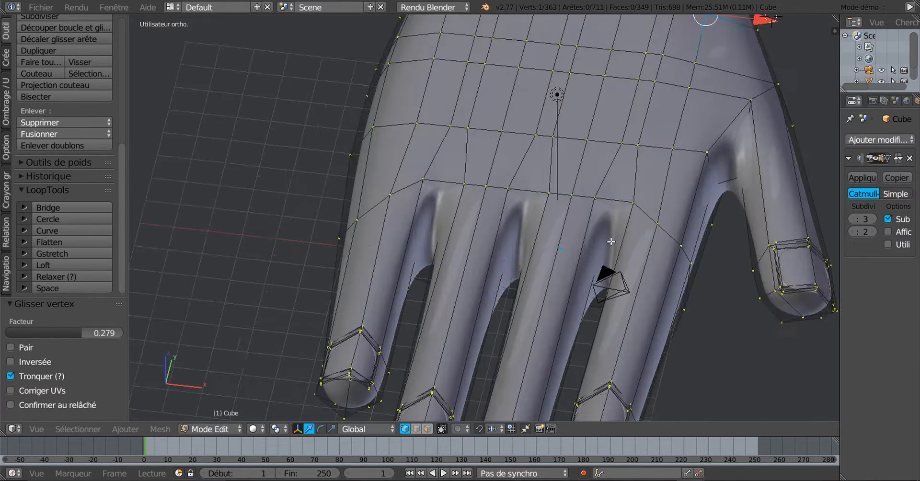
pyautogui.scroll(-3, 650, 232)
pyautogui.scroll(3, 663, 202)
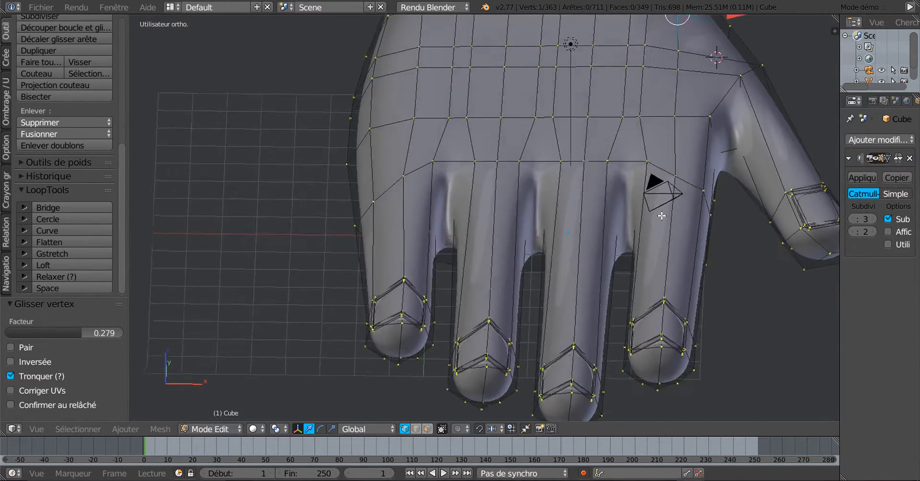
pyautogui.moveTo(643, 224); pyautogui.dragTo(620, 232, button='middle')
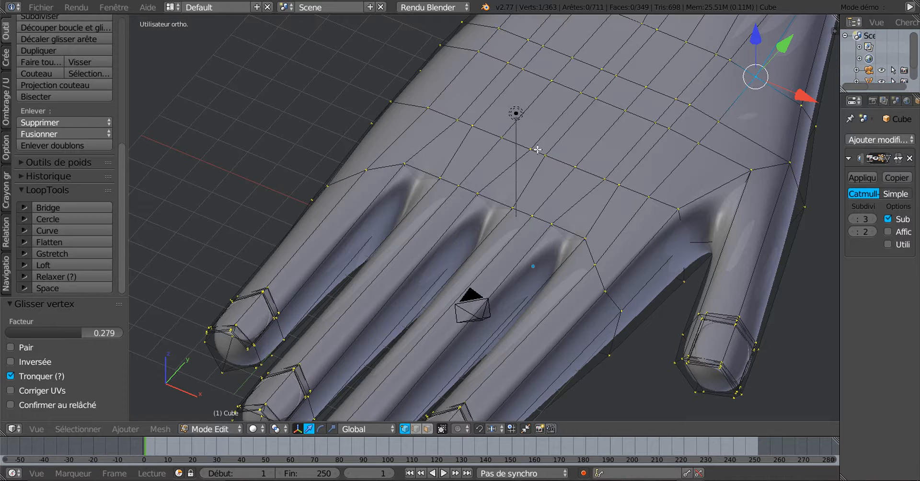
pyautogui.scroll(-3, 488, 141)
pyautogui.moveTo(489, 141); pyautogui.dragTo(590, 282, button='middle')
pyautogui.press('Tab')
pyautogui.press('Tab')
pyautogui.scroll(4, 571, 247)
# Deselect all vertices and lower the Subsurf view subdivisions to 1
pyautogui.rightClick(561, 210)
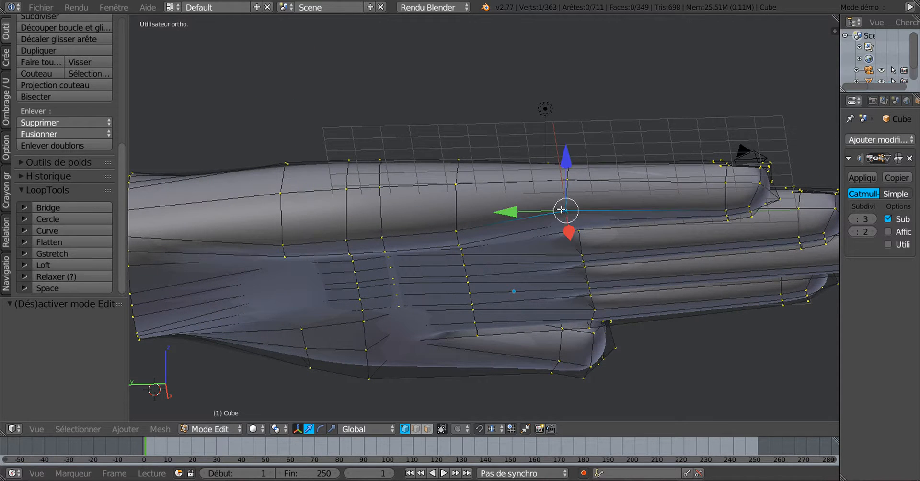
pyautogui.press('a')
pyautogui.moveTo(661, 317); pyautogui.dragTo(566, 179, button='middle')
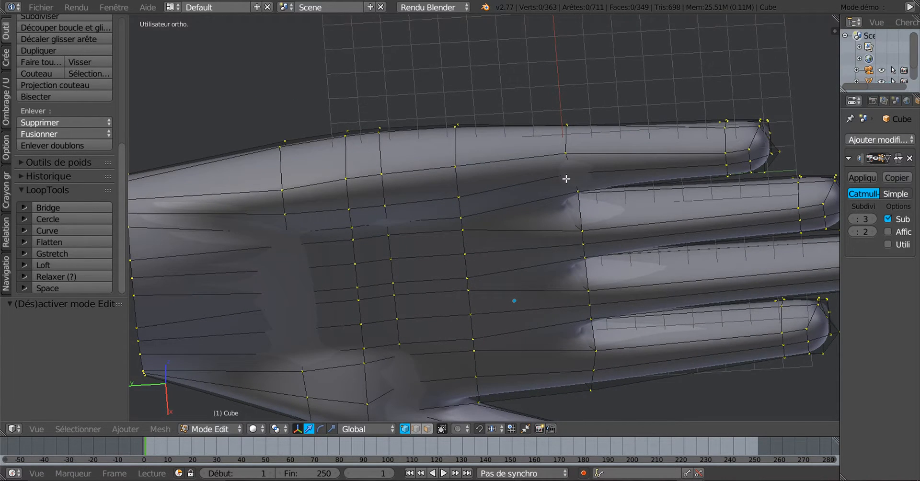
pyautogui.click(851, 219)
pyautogui.click(851, 219)
# Raise two vertices, then one more, upward along Z on top of the hand
pyautogui.rightClick(574, 173)
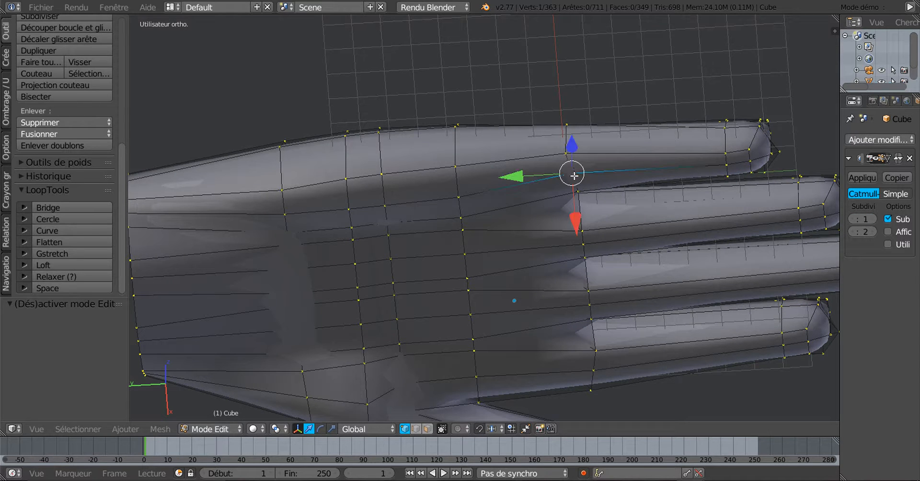
pyautogui.keyDown('shift'); pyautogui.rightClick(568, 157); pyautogui.keyUp('shift')
pyautogui.moveTo(622, 211); pyautogui.dragTo(641, 296, button='middle')
pyautogui.scroll(2, 583, 260)
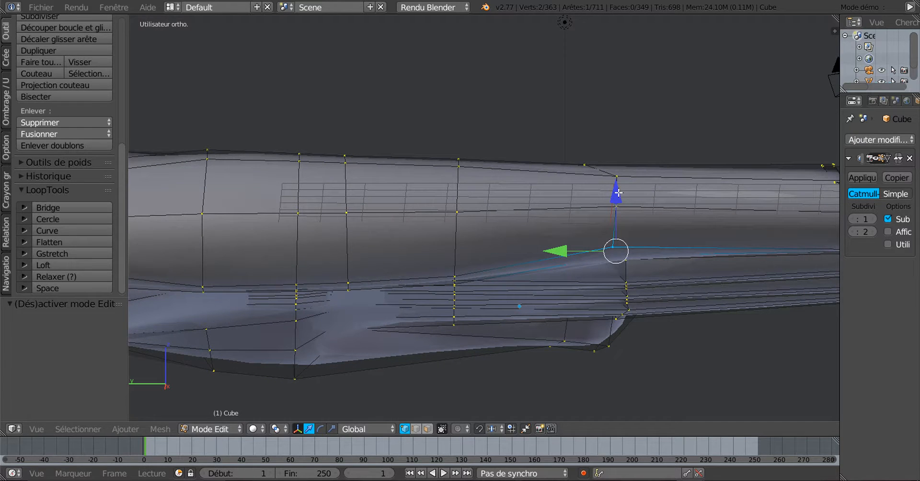
pyautogui.moveTo(619, 193); pyautogui.dragTo(617, 184)
pyautogui.moveTo(618, 184); pyautogui.dragTo(653, 272, button='middle')
pyautogui.rightClick(614, 163)
pyautogui.press('g')
pyautogui.press('z')
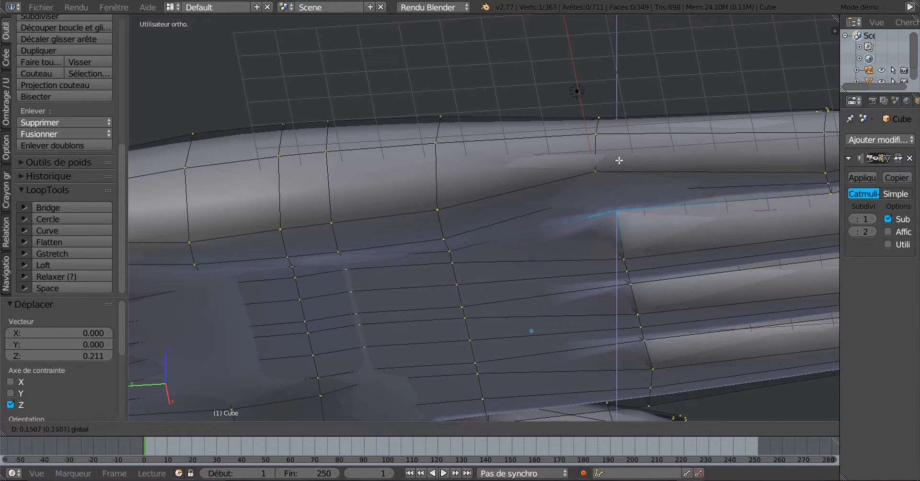
pyautogui.click(619, 160)
# In Object Mode, raise the Subsurf view subdivisions to 4 and inspect the smoothed hand
pyautogui.press('Tab')
pyautogui.scroll(-8, 627, 234)
pyautogui.moveTo(627, 234); pyautogui.dragTo(489, 217, button='middle')
pyautogui.click(870, 219)
pyautogui.click(871, 219)
pyautogui.click(870, 219)
pyautogui.moveTo(465, 221); pyautogui.dragTo(643, 335, button='middle')
pyautogui.press('Tab')
pyautogui.press('Tab')
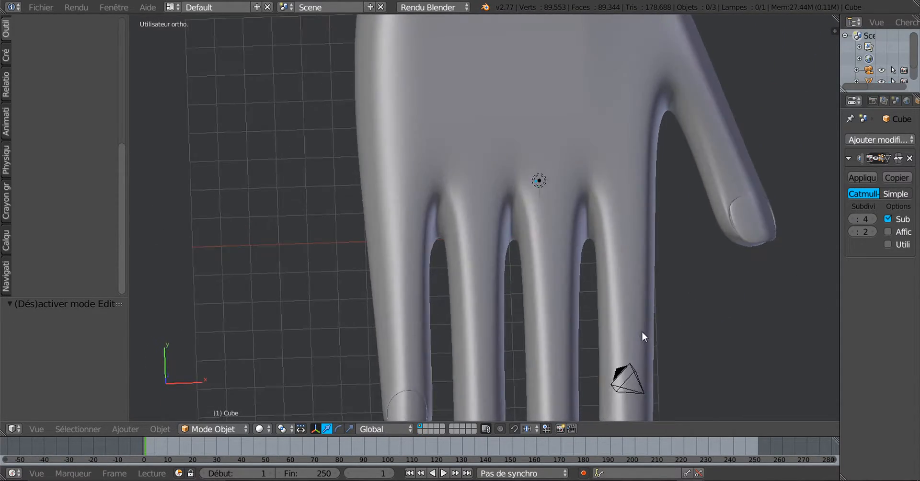
# In edge select mode, select the three edges at the bases of the finger gaps
pyautogui.scroll(4, 628, 292)
pyautogui.press('Tab')
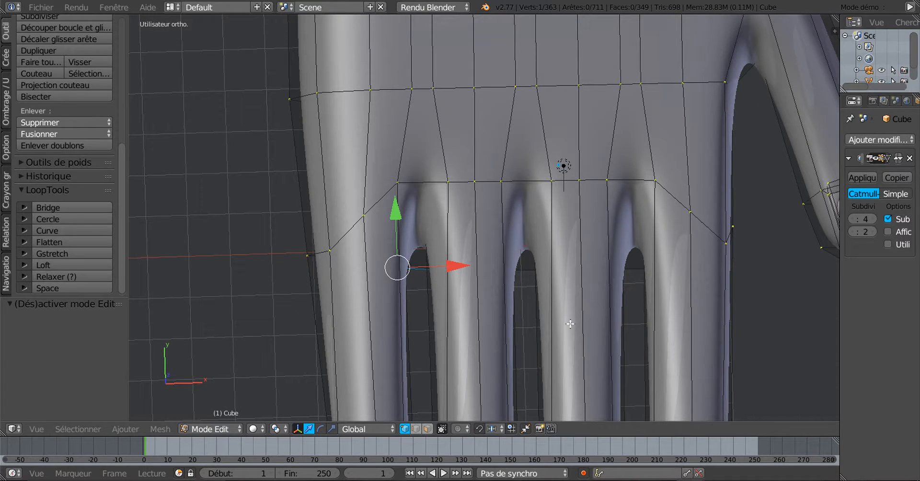
pyautogui.click(416, 430)
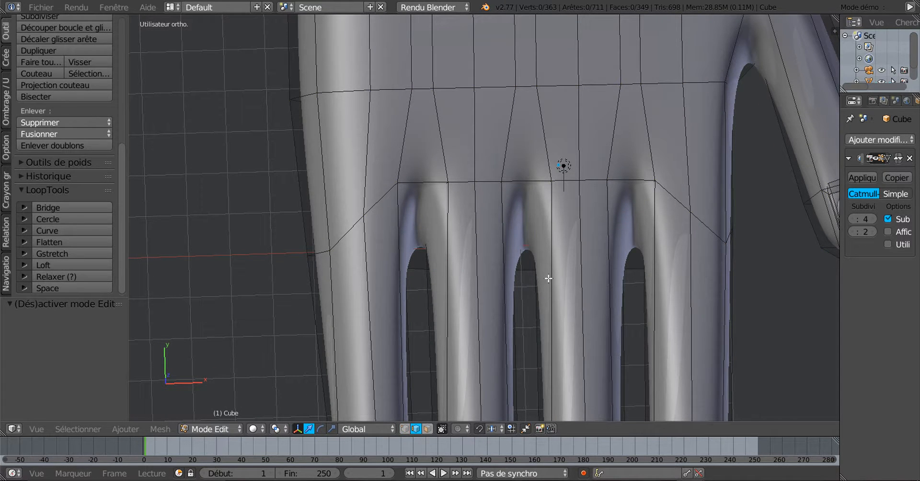
pyautogui.rightClick(623, 178)
pyautogui.keyDown('shift'); pyautogui.rightClick(527, 178); pyautogui.keyUp('shift')
pyautogui.keyDown('shift'); pyautogui.rightClick(423, 184); pyautogui.keyUp('shift')
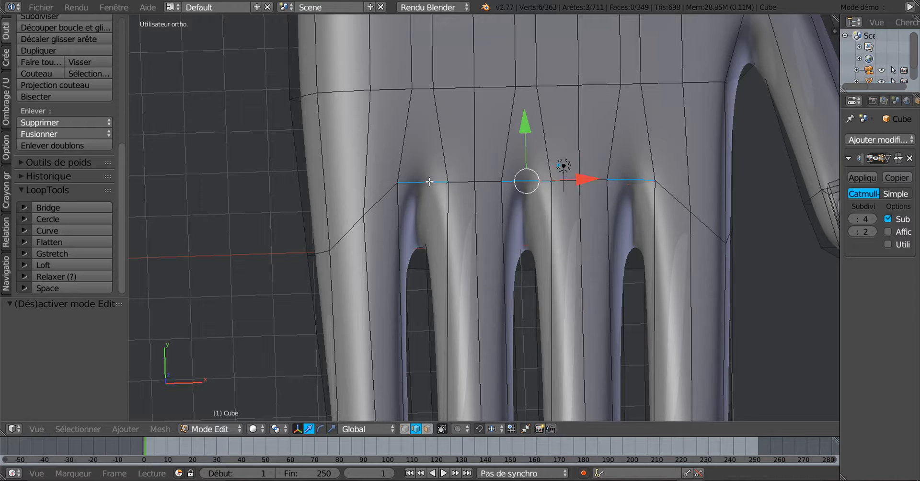
pyautogui.scroll(-3, 496, 231)
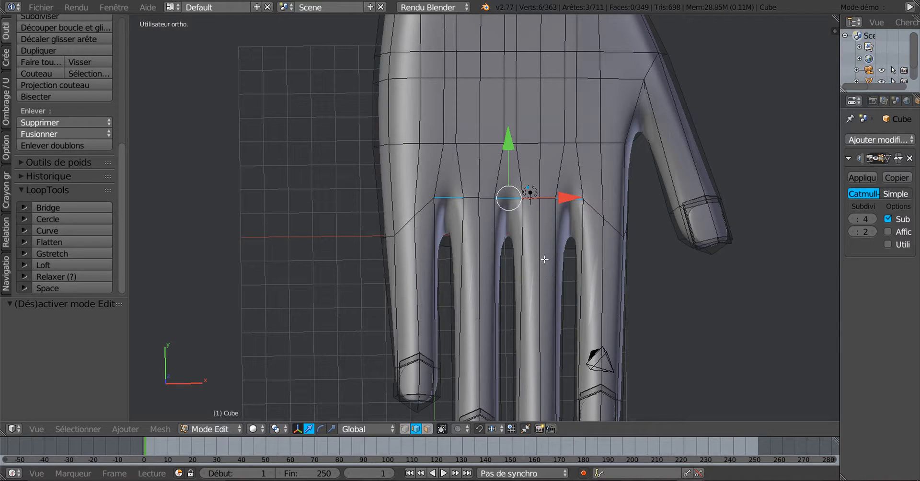
pyautogui.scroll(1, 563, 228)
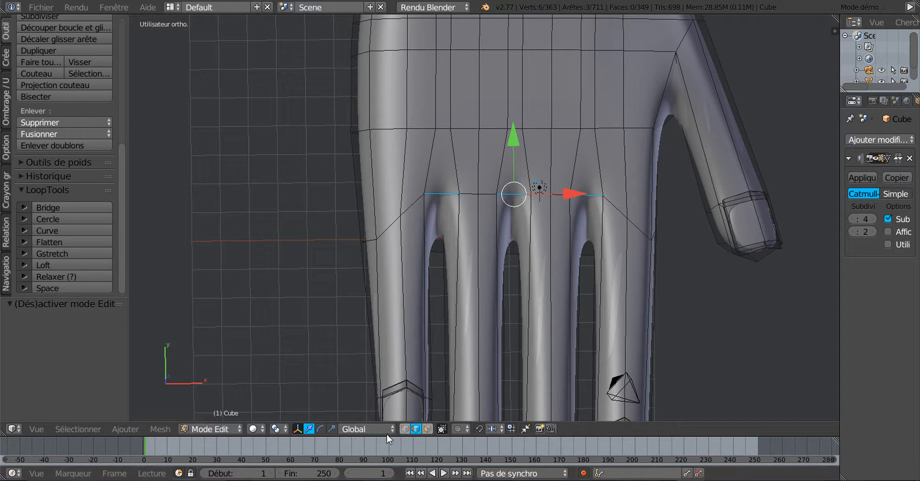
# Scale the selected edges to 0.449 around Individual Origins and preview in Object Mode
pyautogui.click(364, 428)
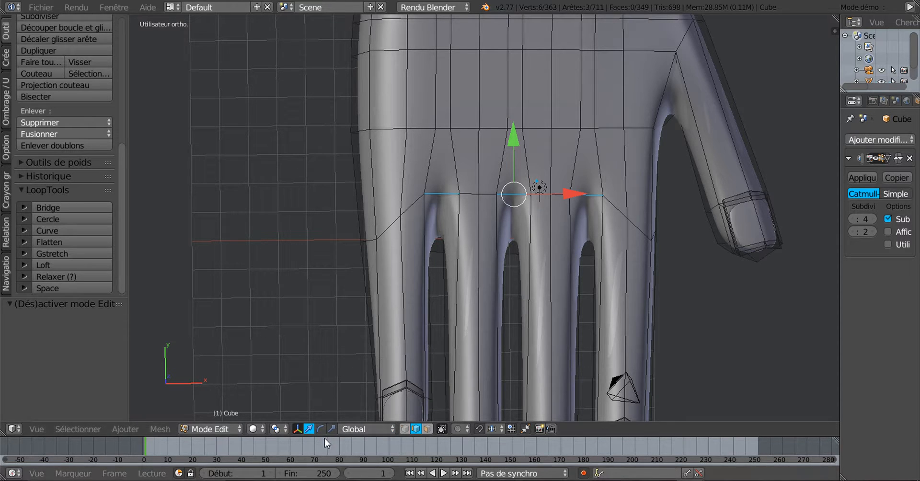
pyautogui.click(353, 429)
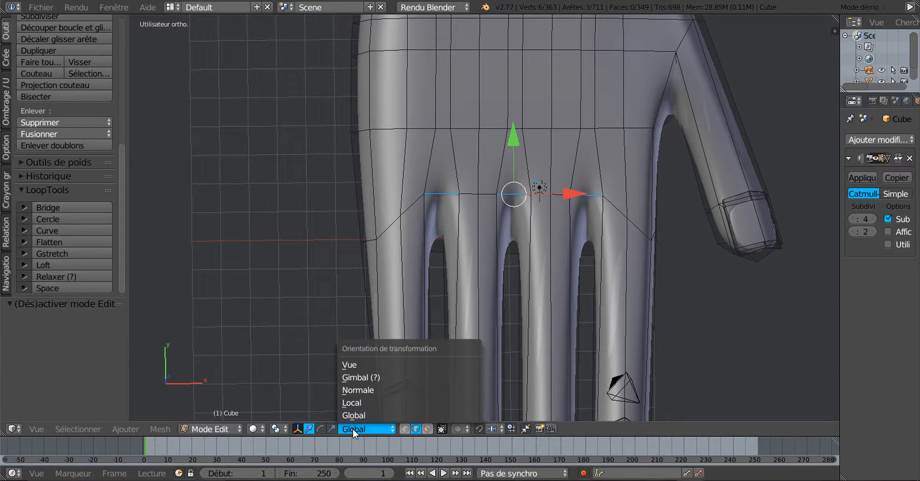
pyautogui.click(276, 428)
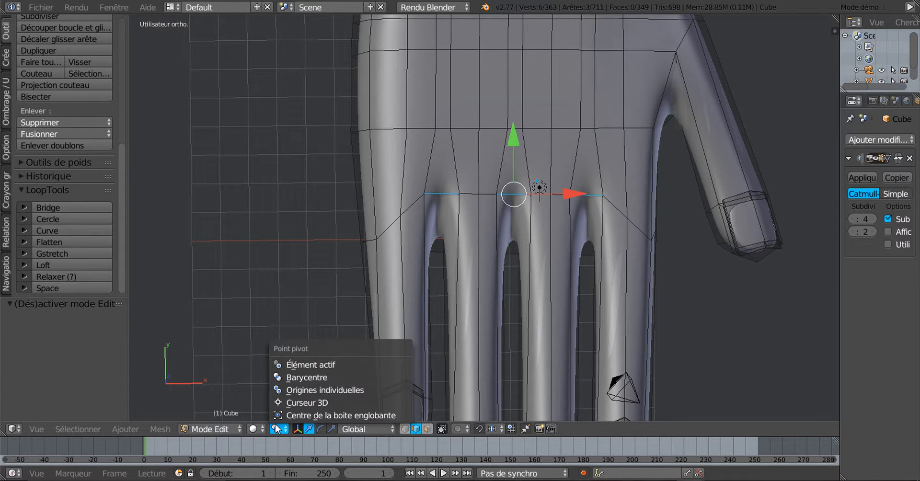
pyautogui.click(292, 390)
pyautogui.press('s')
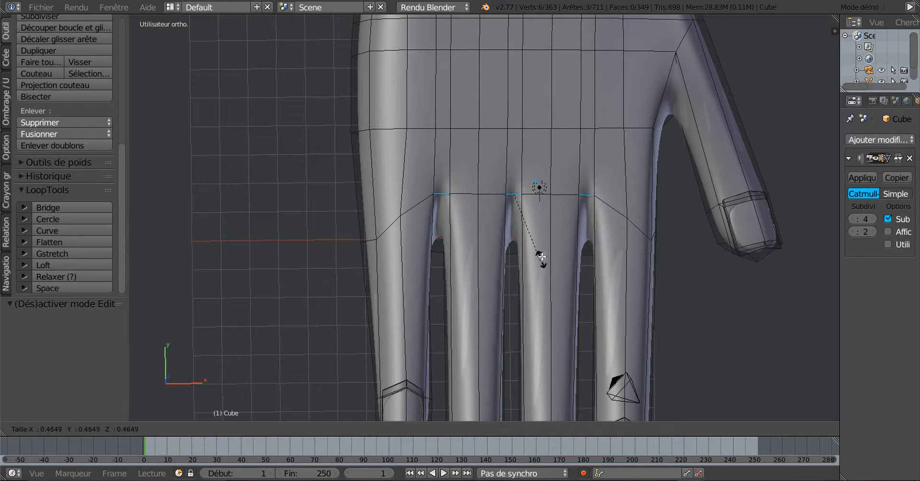
pyautogui.click(545, 259)
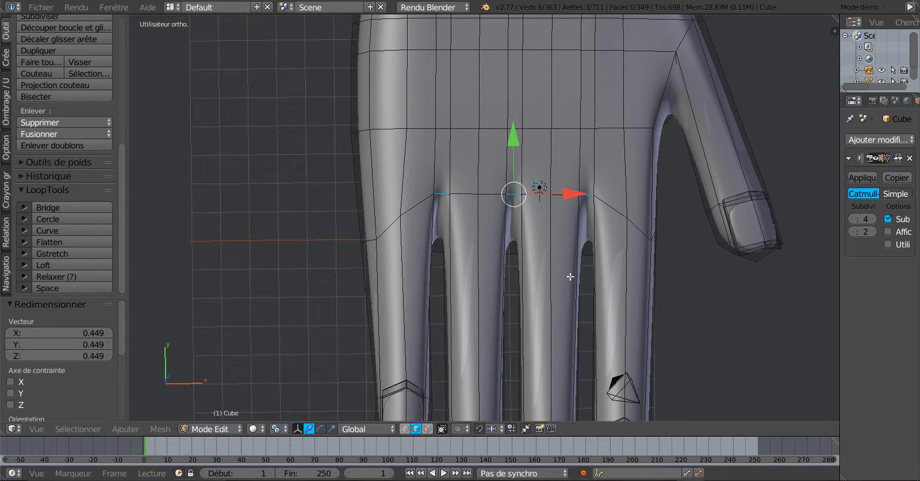
pyautogui.press('Tab')
# Select the three edges between the fingers, scale them to 0.573, and review in Object Mode
pyautogui.press('Tab')
pyautogui.press('Tab')
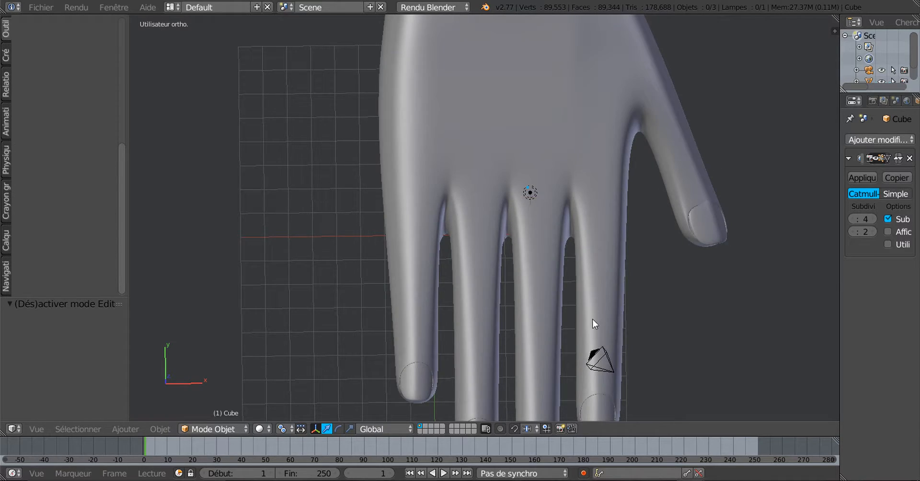
pyautogui.moveTo(593, 318); pyautogui.dragTo(549, 204, button='middle')
pyautogui.press('Tab')
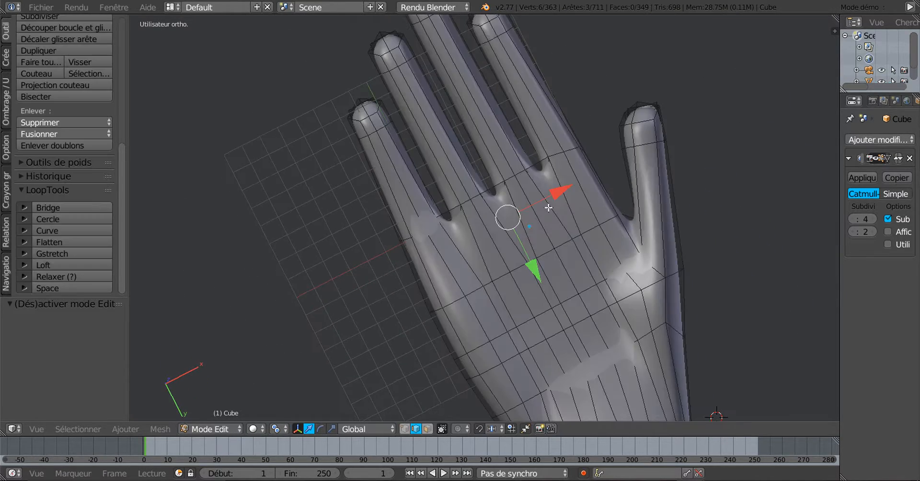
pyautogui.scroll(3, 556, 196)
pyautogui.moveTo(605, 192); pyautogui.dragTo(637, 302, button='middle')
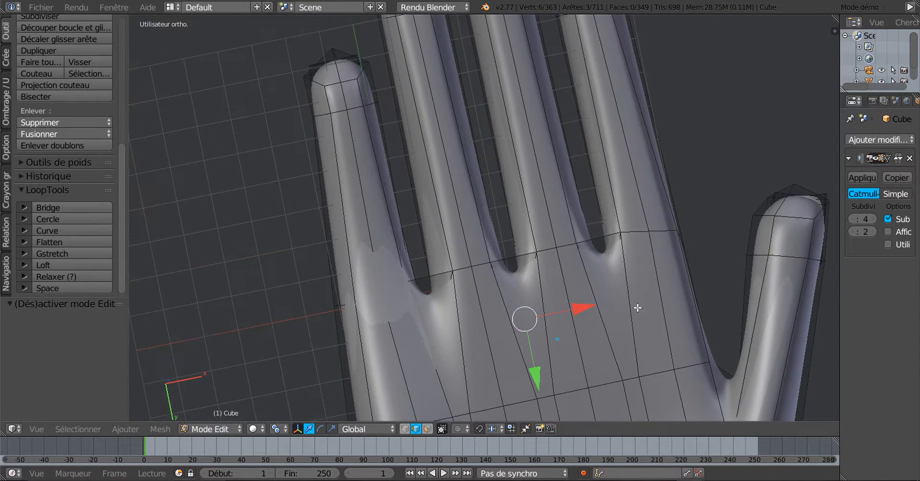
pyautogui.rightClick(599, 240)
pyautogui.keyDown('shift'); pyautogui.rightClick(517, 263); pyautogui.keyUp('shift')
pyautogui.keyDown('shift'); pyautogui.rightClick(437, 274); pyautogui.keyUp('shift')
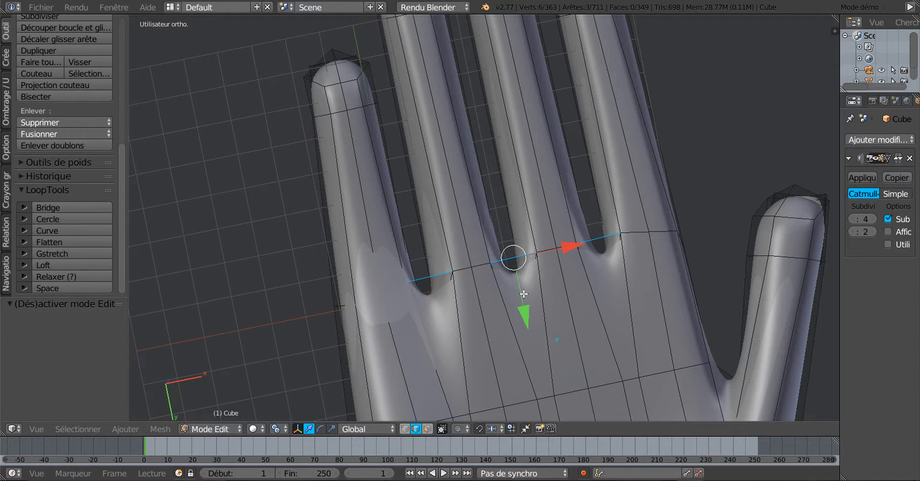
pyautogui.scroll(-4, 525, 295)
pyautogui.press('s')
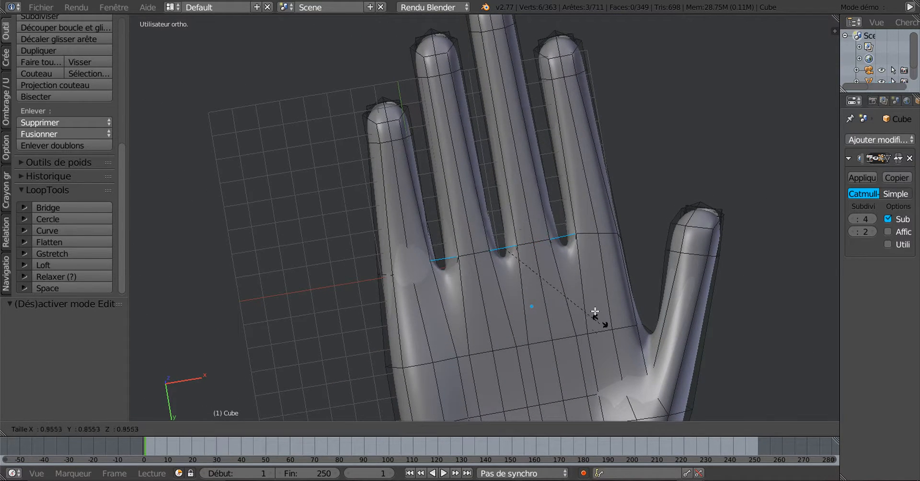
pyautogui.click(583, 277)
pyautogui.press('Tab')
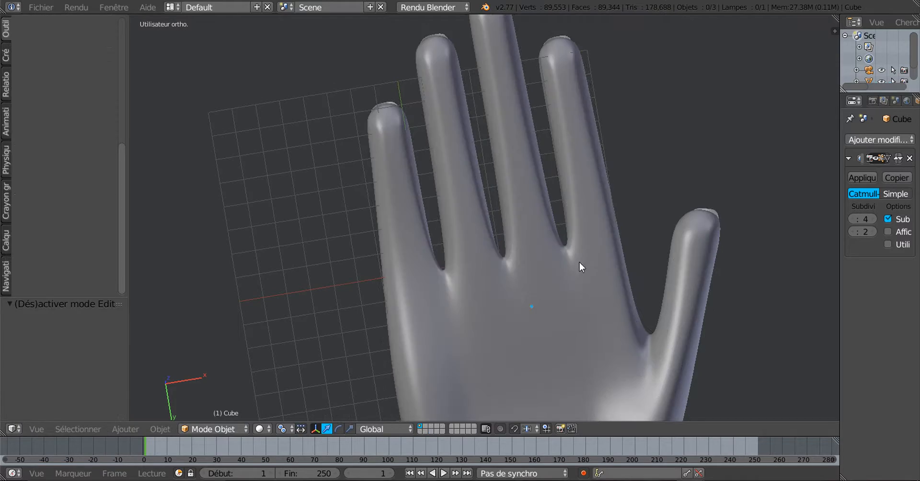
pyautogui.moveTo(579, 263); pyautogui.dragTo(553, 321, button='middle')
# Widen the Properties panel to give it more room
pyautogui.scroll(4, 555, 320)
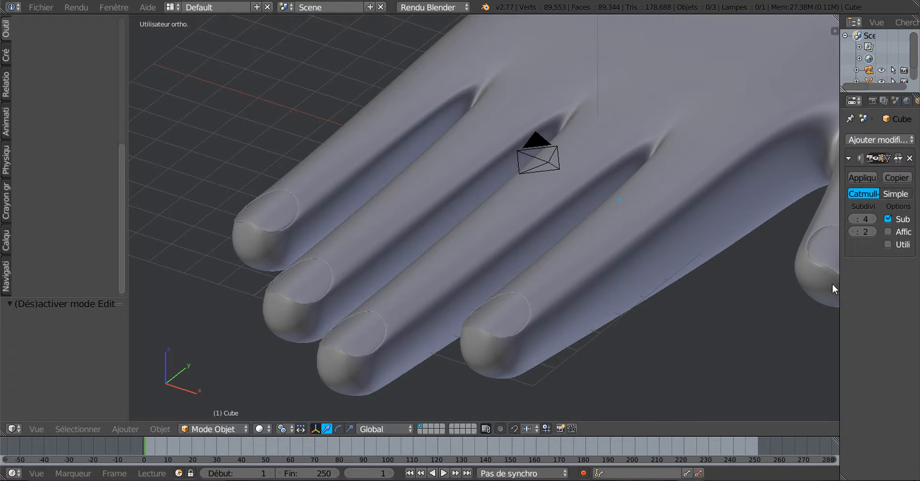
pyautogui.moveTo(838, 290); pyautogui.dragTo(805, 290)
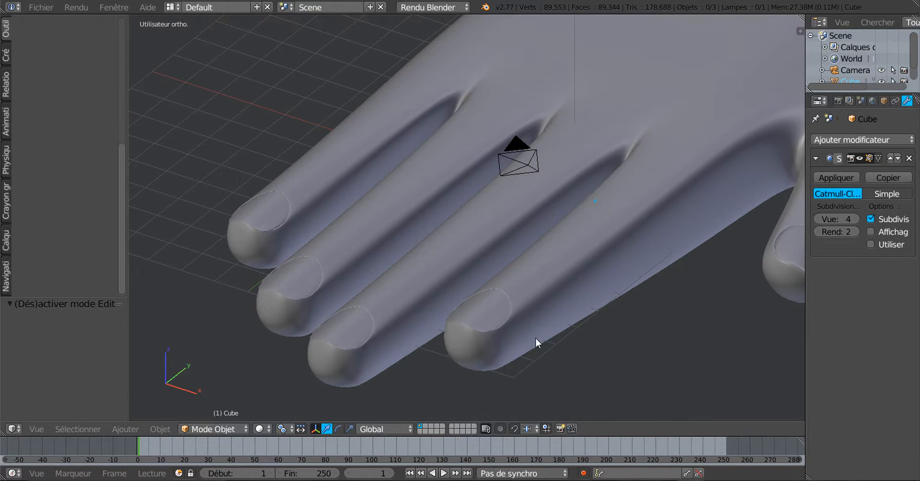
pyautogui.keyDown('shift'); pyautogui.moveTo(536, 337); pyautogui.dragTo(625, 312, button='middle'); pyautogui.keyUp('shift')
pyautogui.scroll(1, 444, 301)
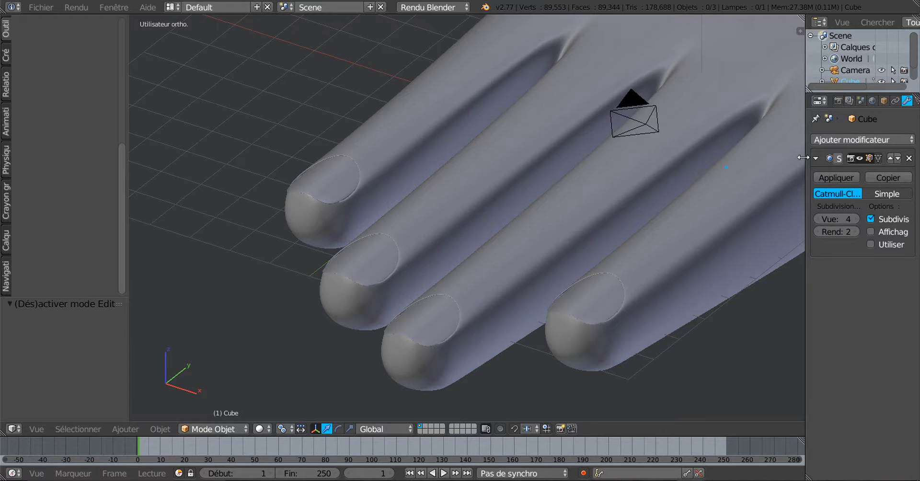
pyautogui.moveTo(805, 160); pyautogui.dragTo(750, 161)
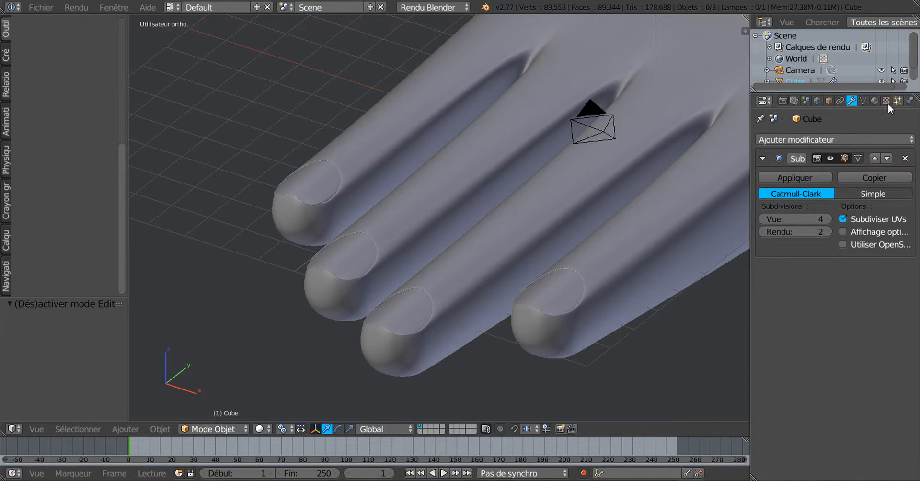
# Create materials Matériau and Matériau.001 in two slots on the hand, then enter Edit Mode
pyautogui.click(875, 101)
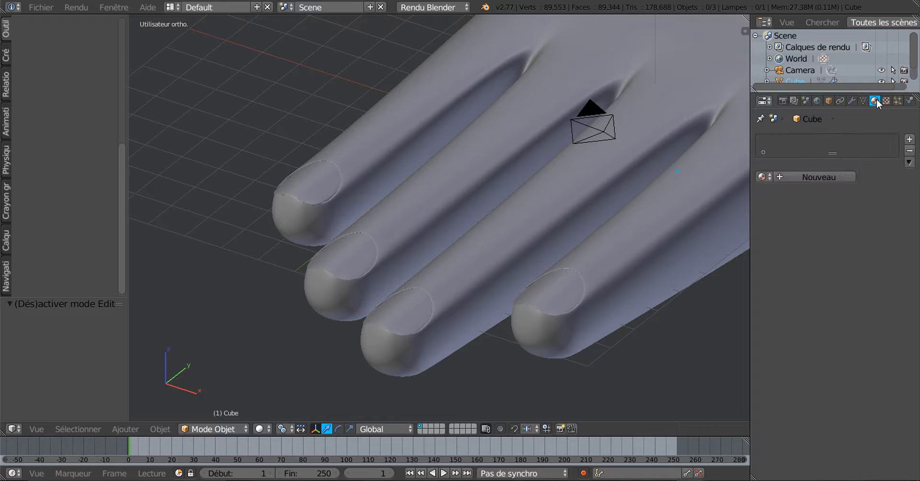
pyautogui.click(828, 177)
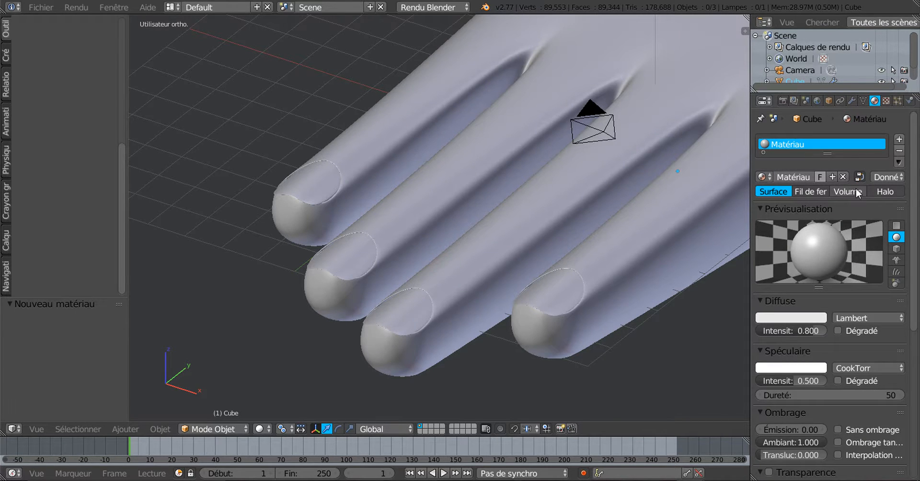
pyautogui.click(900, 140)
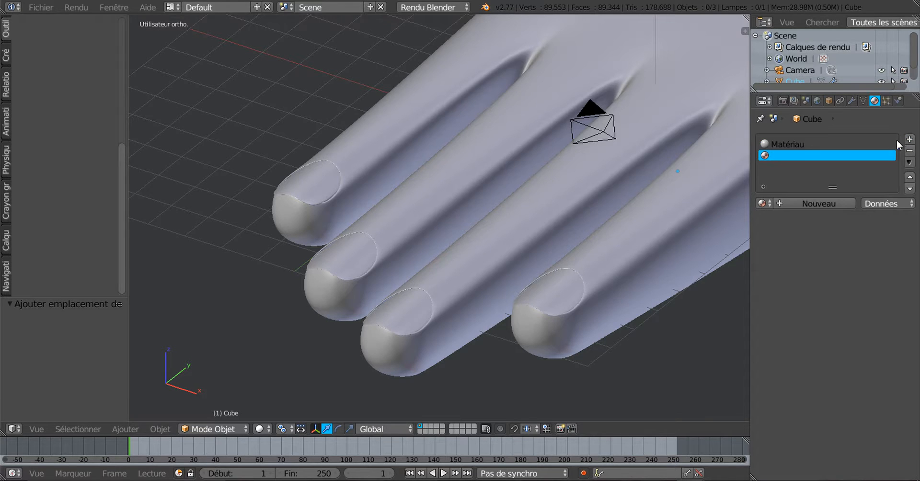
pyautogui.click(830, 208)
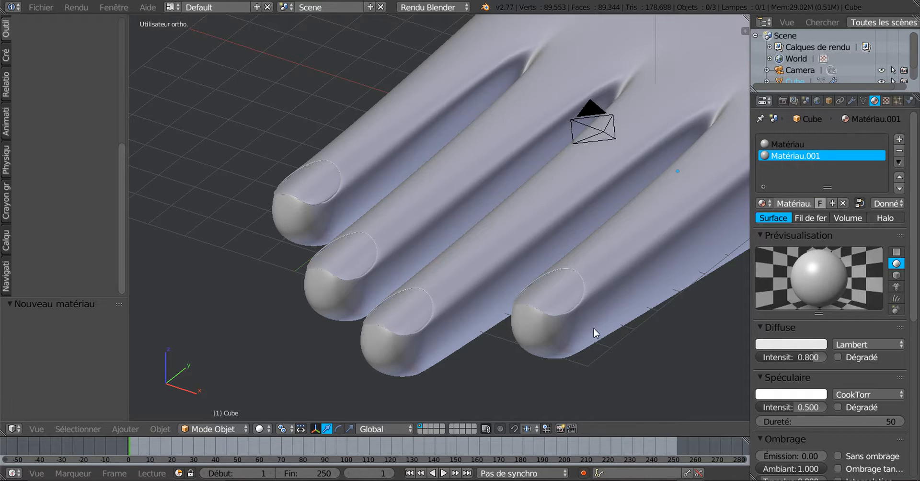
pyautogui.press('Tab')
pyautogui.scroll(1, 574, 336)
pyautogui.keyDown('shift'); pyautogui.moveTo(594, 331); pyautogui.dragTo(540, 292, button='middle'); pyautogui.keyUp('shift')
# In face select mode, select the two nail faces on each of the four fingertips
pyautogui.click(428, 429)
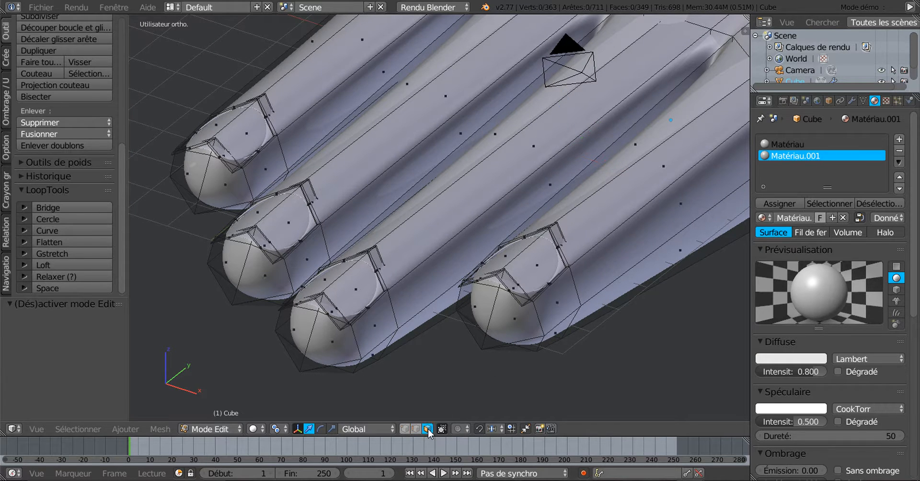
pyautogui.rightClick(530, 269)
pyautogui.keyDown('shift'); pyautogui.rightClick(471, 270); pyautogui.keyUp('shift')
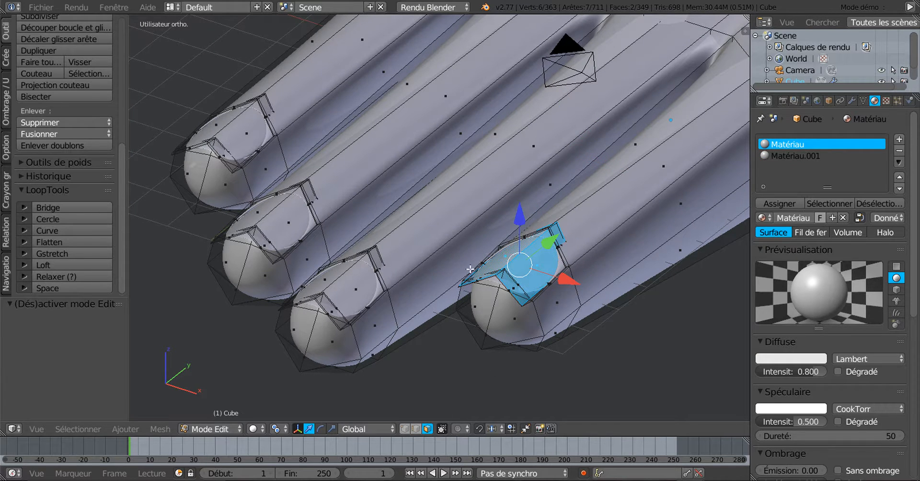
pyautogui.keyDown('shift'); pyautogui.rightClick(355, 288); pyautogui.keyUp('shift')
pyautogui.keyDown('shift'); pyautogui.rightClick(316, 268); pyautogui.keyUp('shift')
pyautogui.keyDown('shift'); pyautogui.rightClick(273, 222); pyautogui.keyUp('shift')
pyautogui.keyDown('shift'); pyautogui.rightClick(259, 210); pyautogui.keyUp('shift')
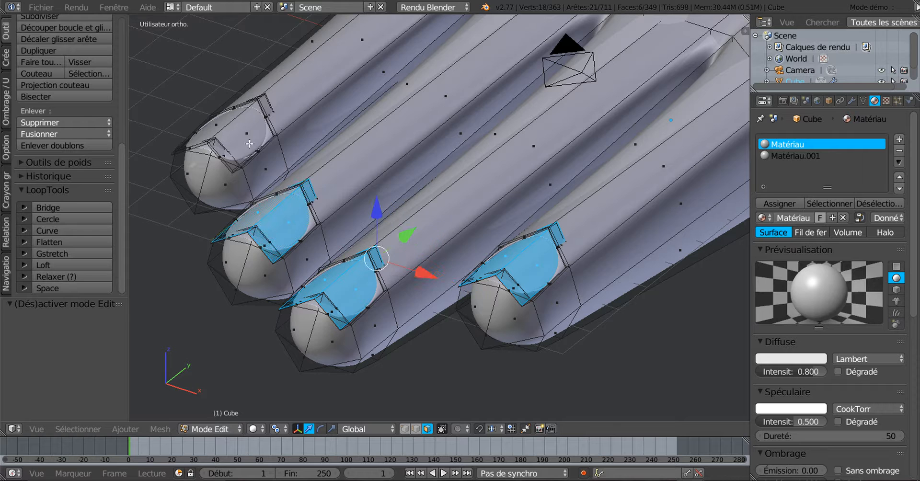
pyautogui.keyDown('shift'); pyautogui.rightClick(249, 144); pyautogui.keyUp('shift')
pyautogui.keyDown('shift'); pyautogui.rightClick(225, 127); pyautogui.keyUp('shift')
# Add the thumbnail faces and the face loop around the thumbnail to the selection
pyautogui.scroll(-3, 714, 310)
pyautogui.keyDown('shift'); pyautogui.moveTo(678, 304); pyautogui.dragTo(397, 324, button='middle'); pyautogui.keyUp('shift')
pyautogui.scroll(2, 484, 302)
pyautogui.keyDown('shift'); pyautogui.rightClick(571, 200); pyautogui.keyUp('shift')
pyautogui.keyDown('shift'); pyautogui.rightClick(601, 264); pyautogui.keyUp('shift')
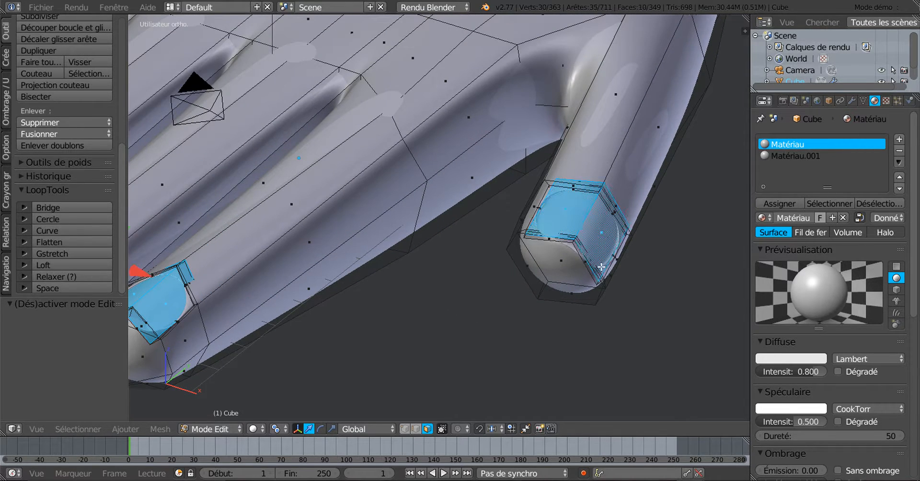
pyautogui.keyDown('shift'); pyautogui.moveTo(475, 325); pyautogui.dragTo(583, 300, button='middle'); pyautogui.keyUp('shift')
pyautogui.moveTo(652, 298); pyautogui.dragTo(618, 297, button='middle')
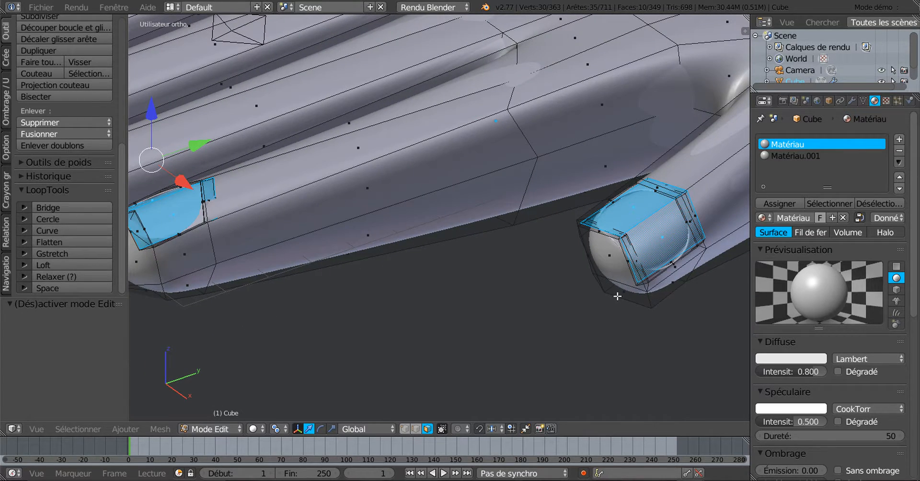
pyautogui.scroll(2, 671, 292)
pyautogui.keyDown('shift'); pyautogui.moveTo(684, 287); pyautogui.dragTo(483, 274, button='middle'); pyautogui.keyUp('shift')
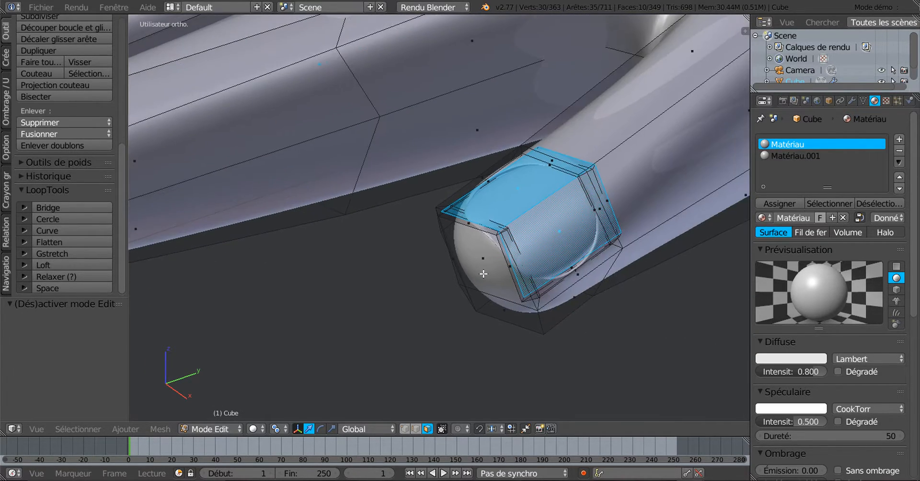
pyautogui.scroll(4, 488, 273)
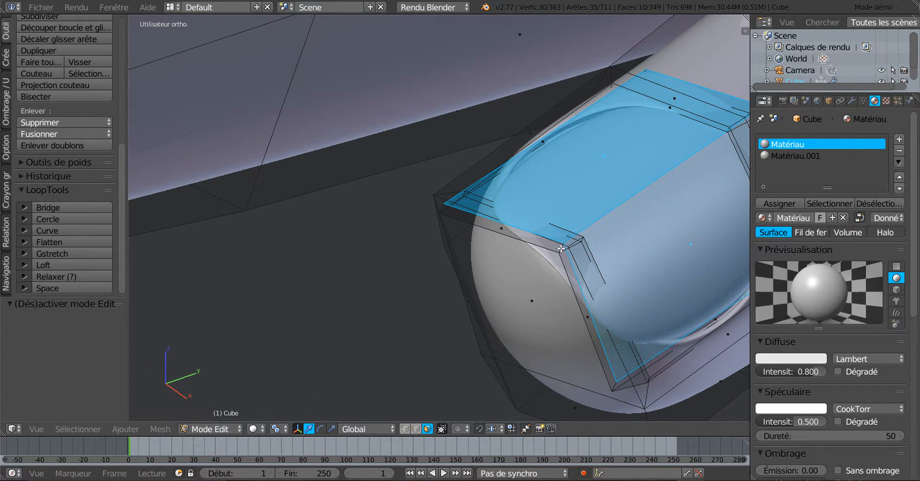
pyautogui.keyDown('alt'); pyautogui.keyDown('shift'); pyautogui.rightClick(561, 248); pyautogui.keyUp('shift'); pyautogui.keyUp('alt')
# Add further fingertip face loops to the nail selection
pyautogui.scroll(-4, 428, 282)
pyautogui.keyDown('shift'); pyautogui.moveTo(436, 283); pyautogui.dragTo(669, 301, button='middle'); pyautogui.keyUp('shift')
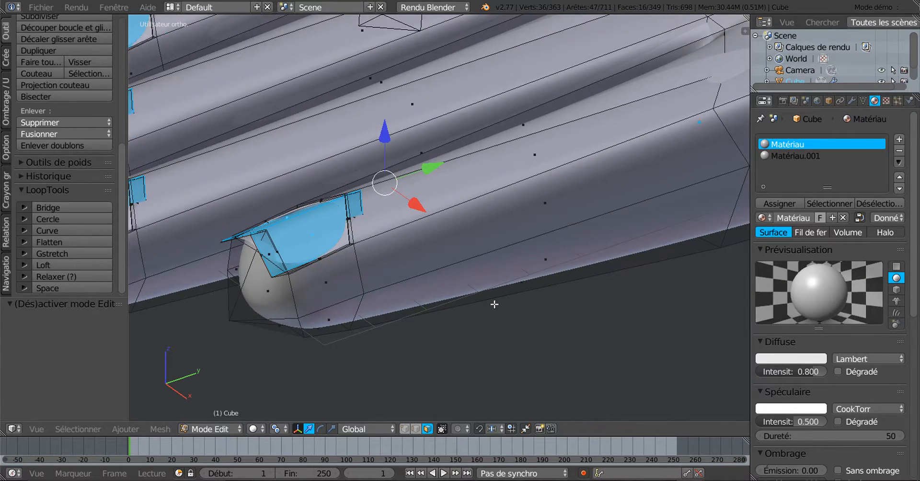
pyautogui.keyDown('shift'); pyautogui.moveTo(461, 305); pyautogui.dragTo(659, 300, button='middle'); pyautogui.keyUp('shift')
pyautogui.scroll(3, 595, 303)
pyautogui.moveTo(598, 302); pyautogui.dragTo(619, 304, button='middle')
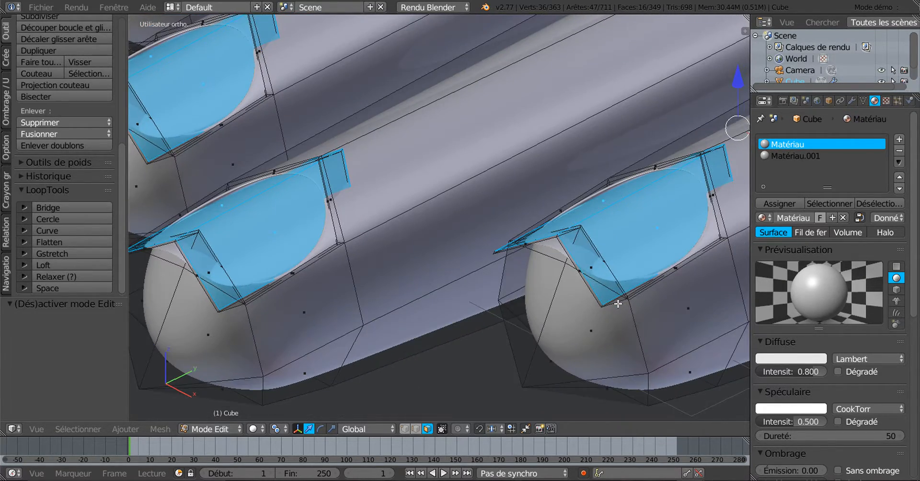
pyautogui.scroll(2, 617, 301)
pyautogui.scroll(3, 624, 273)
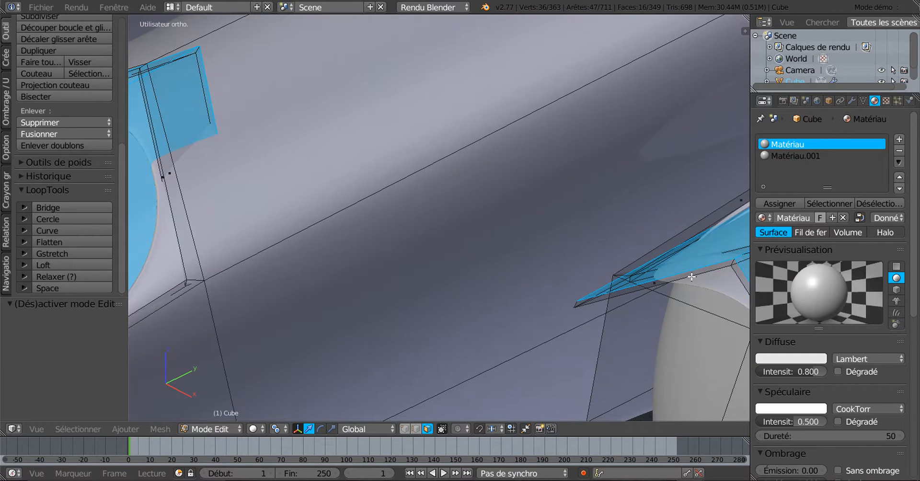
pyautogui.keyDown('alt'); pyautogui.keyDown('shift'); pyautogui.rightClick(733, 263); pyautogui.keyUp('shift'); pyautogui.keyUp('alt')
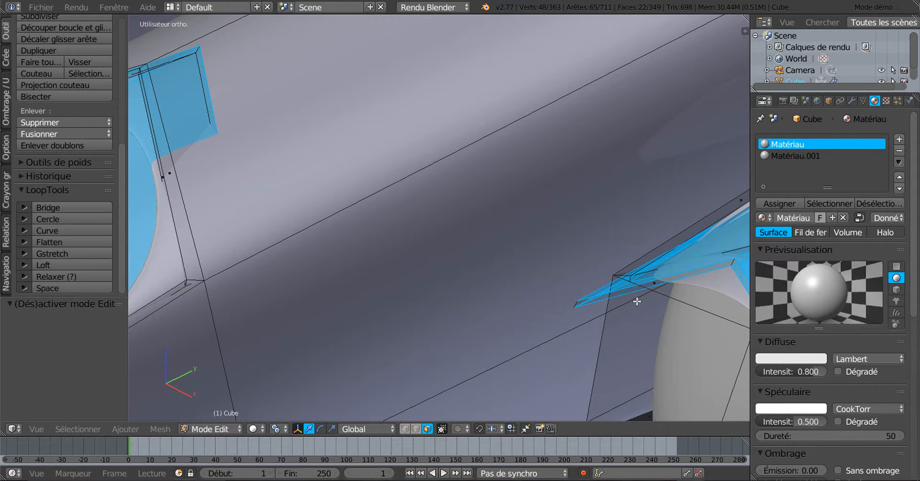
pyautogui.scroll(-3, 638, 301)
pyautogui.keyDown('shift'); pyautogui.moveTo(322, 296); pyautogui.dragTo(636, 271, button='middle'); pyautogui.keyUp('shift')
pyautogui.scroll(2, 451, 280)
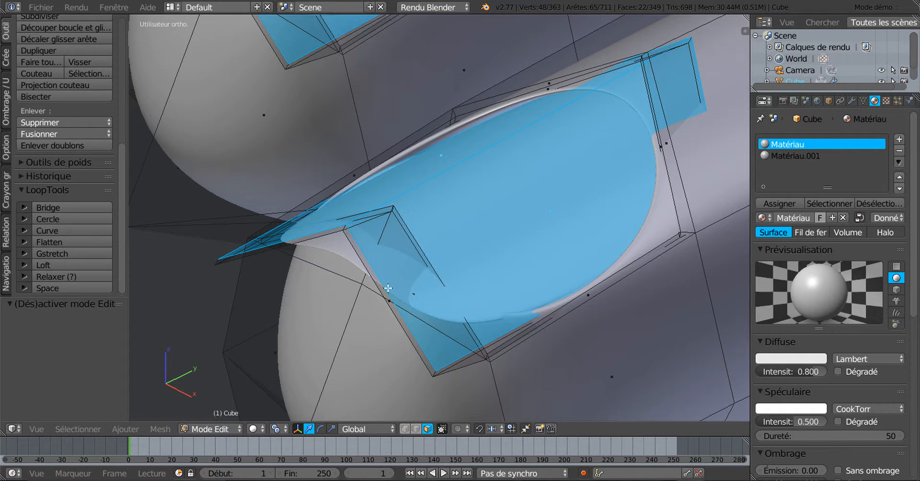
pyautogui.keyDown('alt'); pyautogui.keyDown('shift'); pyautogui.rightClick(345, 230); pyautogui.keyUp('shift'); pyautogui.keyUp('alt')
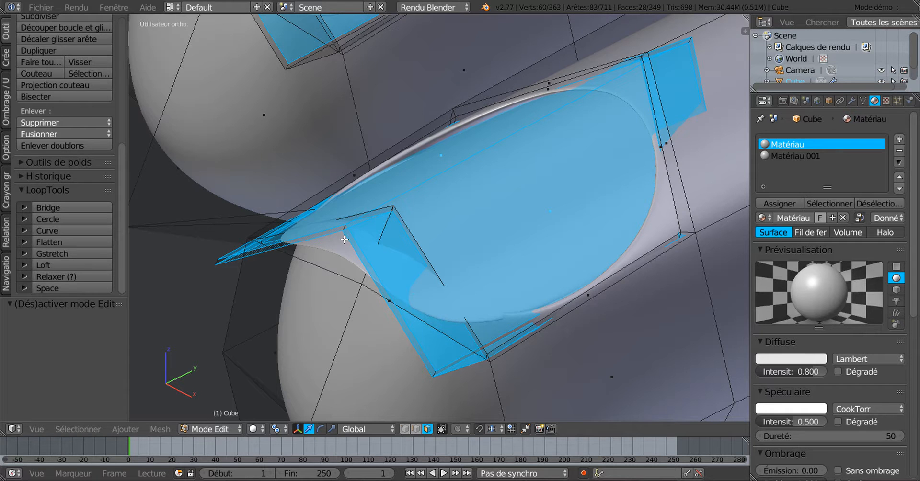
# Add the faces of the last two fingernails to complete the nail selection
pyautogui.scroll(-3, 355, 262)
pyautogui.scroll(4, 601, 253)
pyautogui.scroll(2, 601, 252)
pyautogui.keyDown('shift'); pyautogui.moveTo(600, 253); pyautogui.dragTo(396, 347, button='middle'); pyautogui.keyUp('shift')
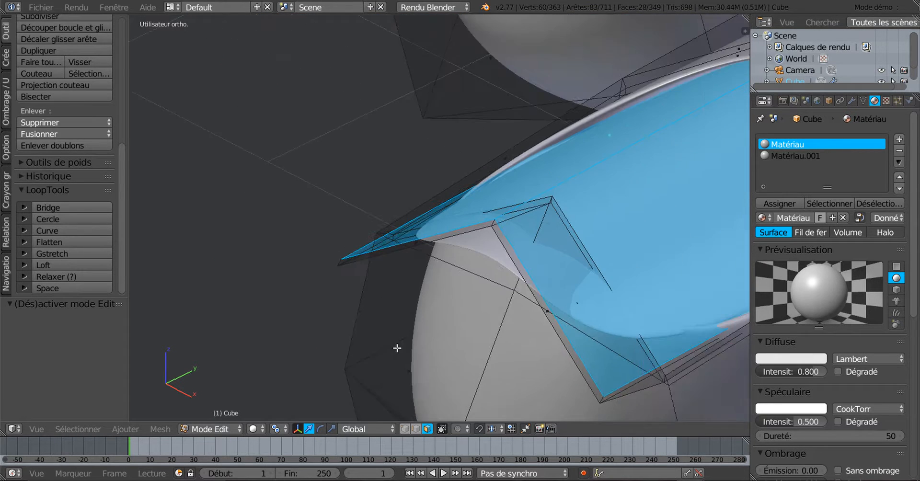
pyautogui.scroll(2, 428, 280)
pyautogui.keyDown('alt'); pyautogui.keyDown('shift'); pyautogui.rightClick(447, 253); pyautogui.keyUp('shift'); pyautogui.keyUp('alt')
pyautogui.scroll(-4, 444, 264)
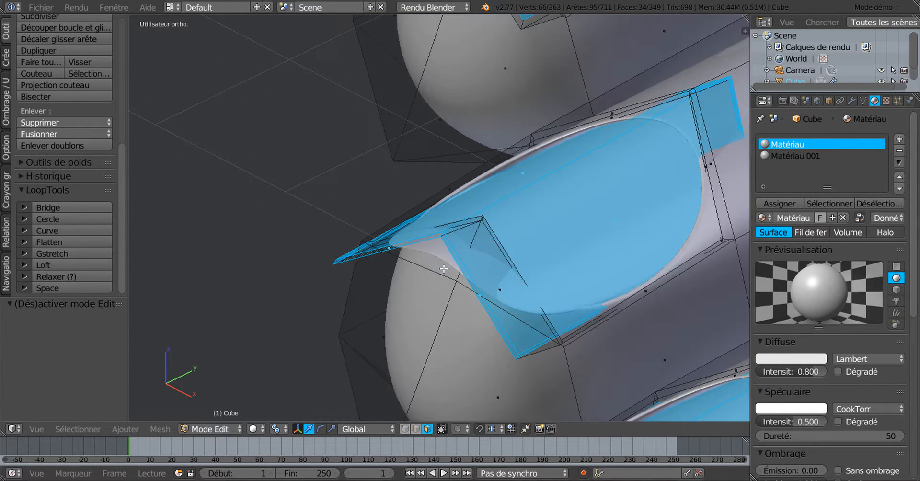
pyautogui.keyDown('shift'); pyautogui.moveTo(446, 270); pyautogui.dragTo(479, 420, button='middle'); pyautogui.keyUp('shift')
pyautogui.keyDown('alt'); pyautogui.keyDown('shift'); pyautogui.rightClick(568, 171); pyautogui.keyUp('shift'); pyautogui.keyUp('alt')
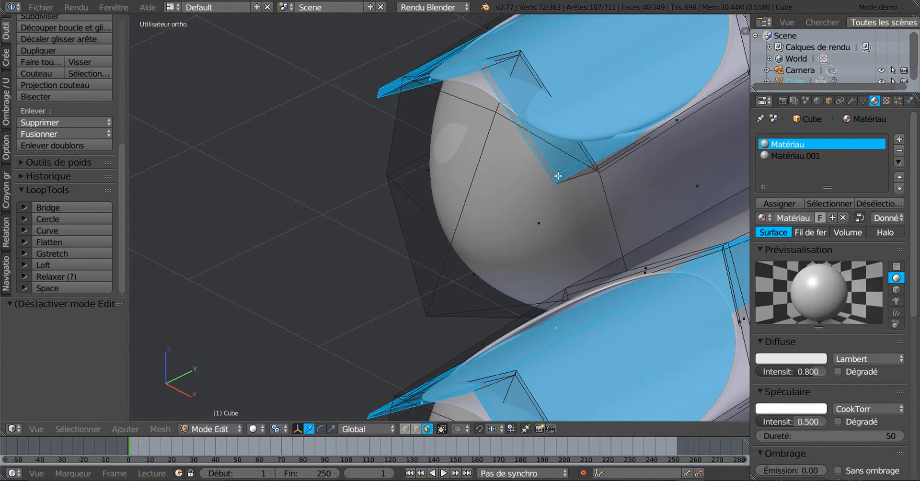
pyautogui.scroll(-4, 556, 174)
pyautogui.scroll(2, 592, 227)
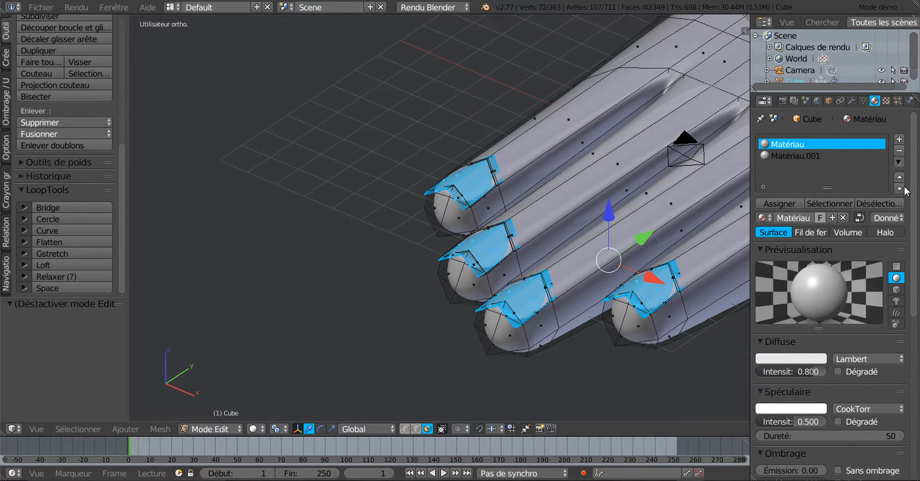
pyautogui.scroll(-3, 807, 289)
pyautogui.click(806, 289)
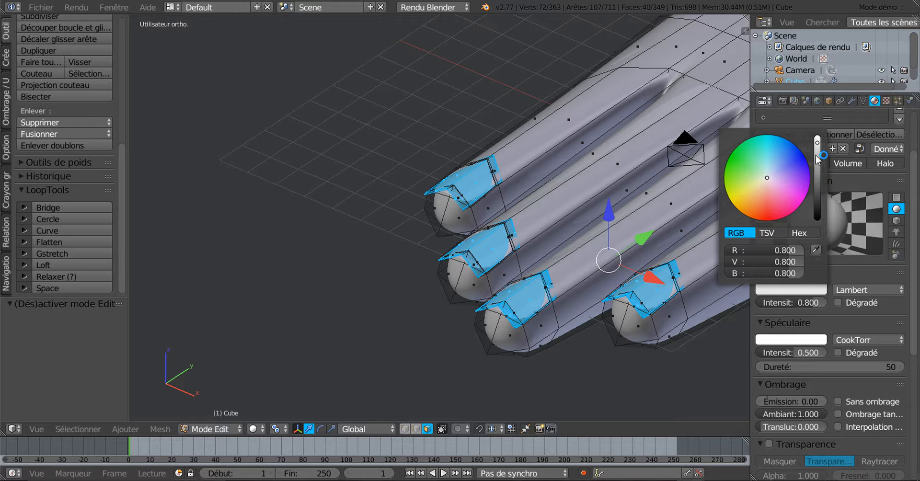
# Set Matériau's diffuse colour to pink (R 0.650, V 0.188, B 0.281)
pyautogui.moveTo(818, 157); pyautogui.dragTo(817, 150)
pyautogui.scroll(-2, 515, 229)
pyautogui.keyDown('shift'); pyautogui.moveTo(629, 231); pyautogui.dragTo(566, 239, button='middle'); pyautogui.keyUp('shift')
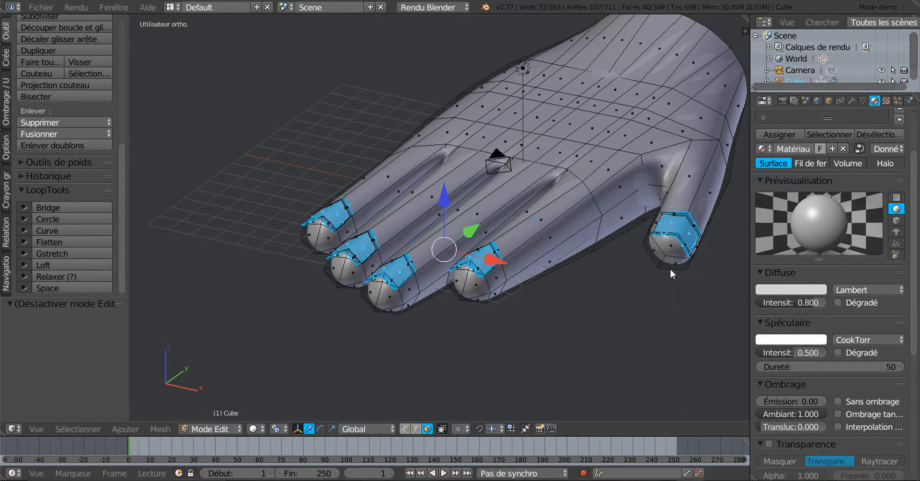
pyautogui.scroll(1, 522, 292)
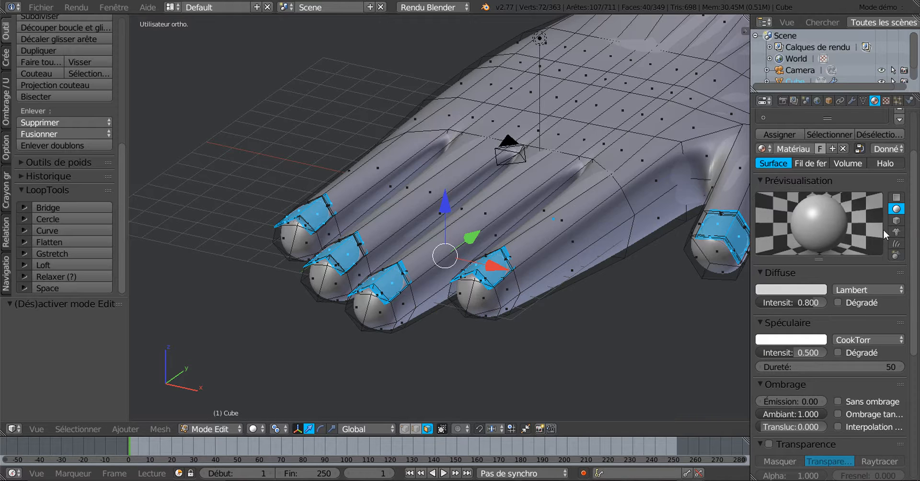
pyautogui.click(795, 291)
pyautogui.click(772, 197)
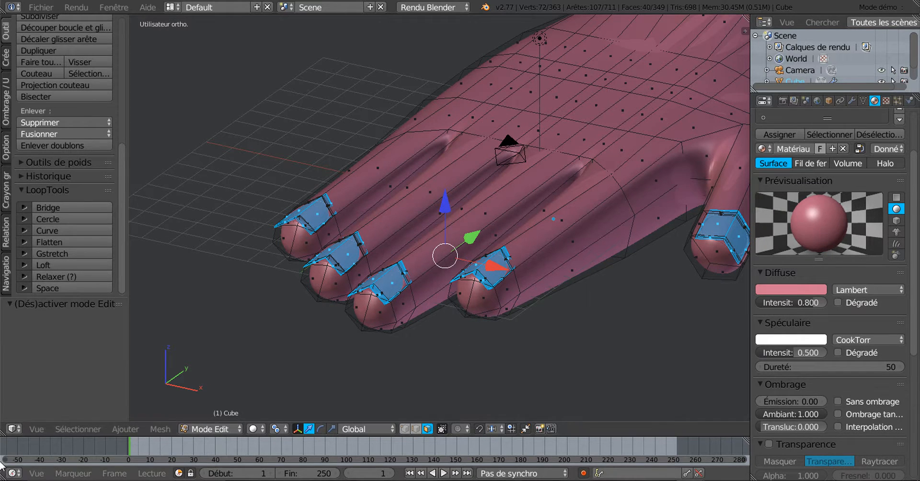
# Invert the nail selection and assign the white Matériau.001 to the rest of the hand
pyautogui.click(67, 429)
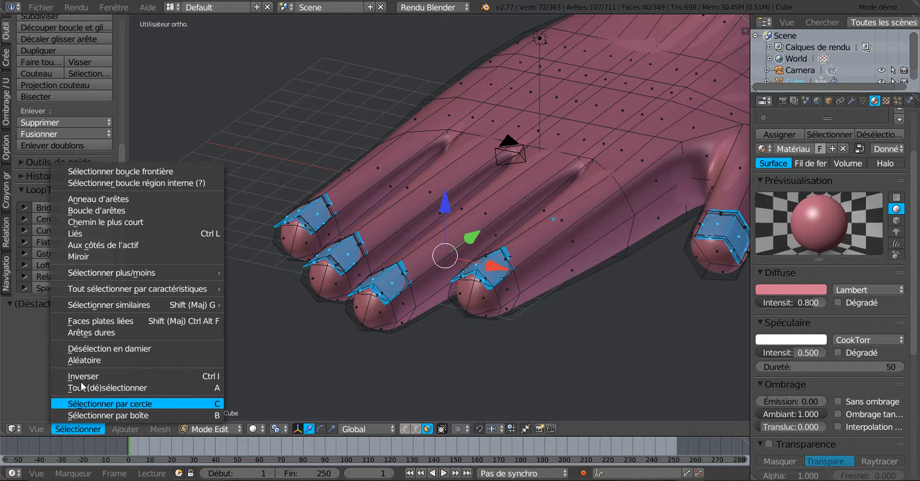
pyautogui.click(83, 375)
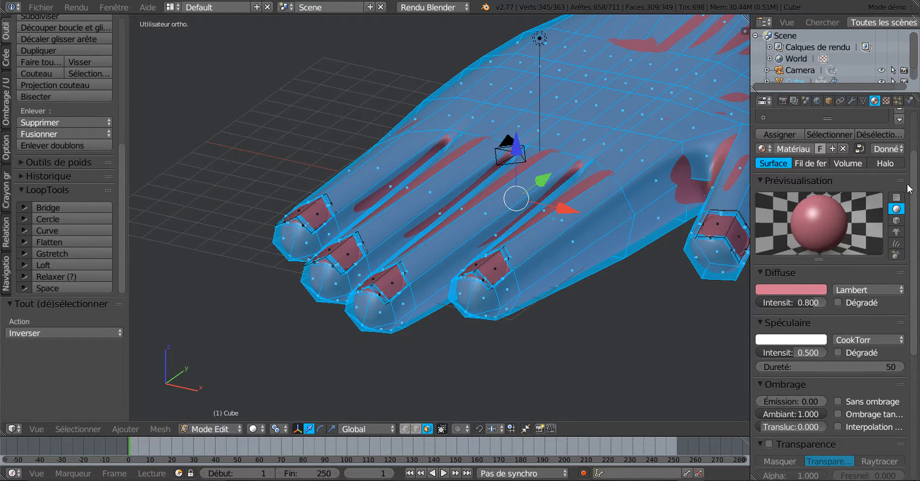
pyautogui.scroll(4, 914, 231)
pyautogui.click(900, 139)
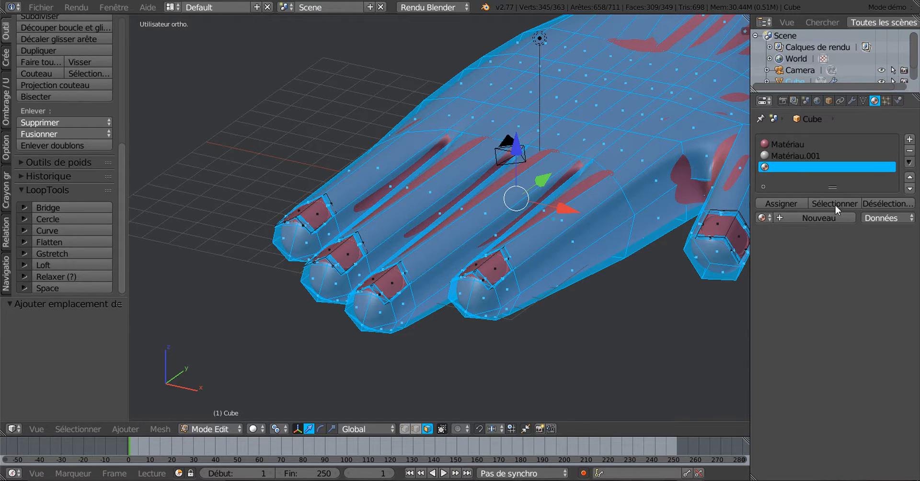
pyautogui.click(777, 155)
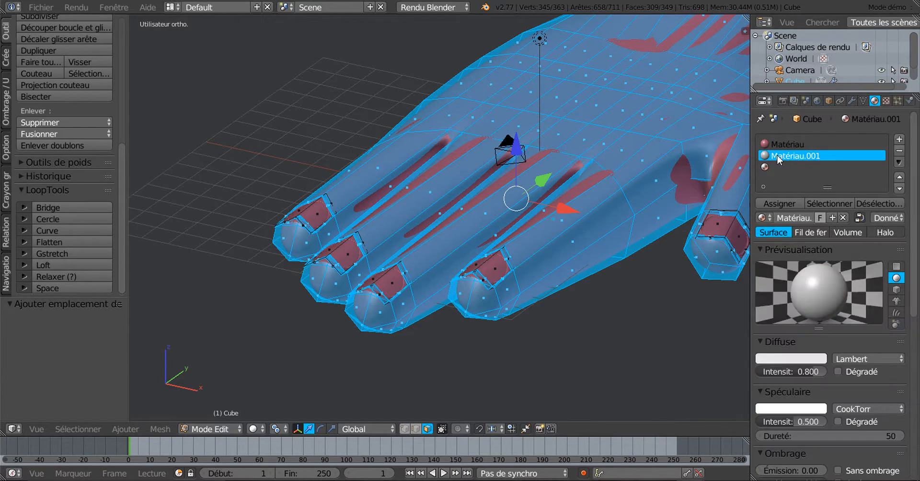
pyautogui.click(785, 204)
pyautogui.scroll(-1, 584, 323)
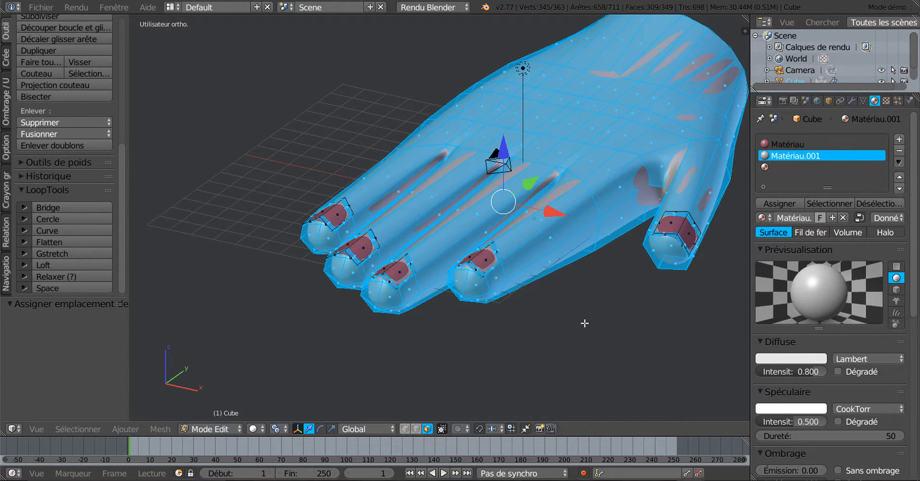
# Preview the smoothed hand in Object Mode from a low side view with a wider 3D view
pyautogui.press('Tab')
pyautogui.moveTo(584, 323); pyautogui.dragTo(485, 360, button='middle')
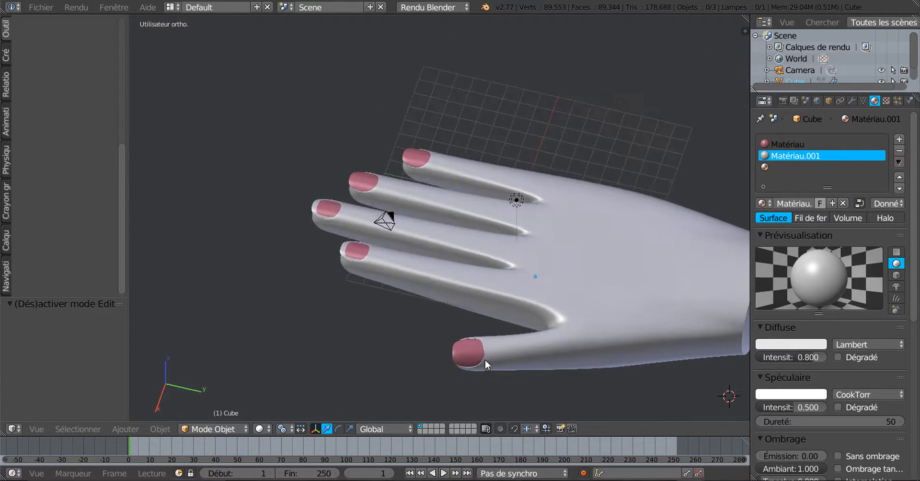
pyautogui.moveTo(751, 226); pyautogui.dragTo(834, 227)
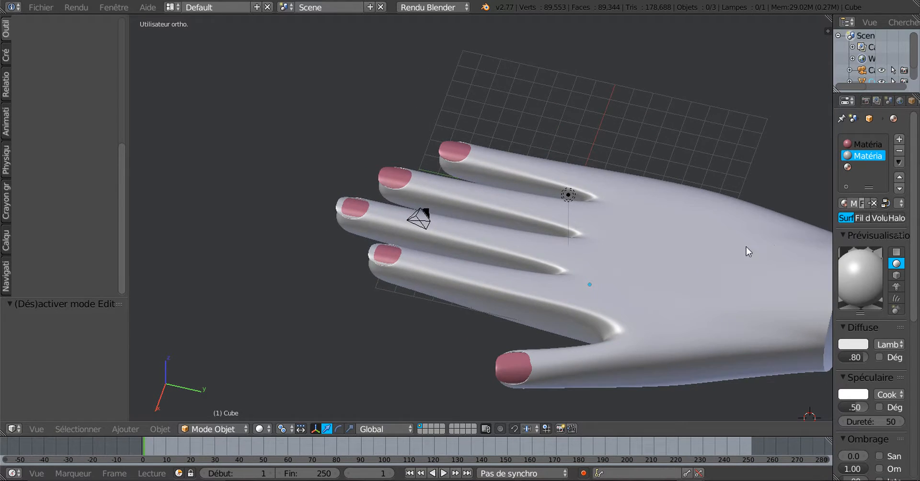
pyautogui.scroll(-3, 746, 246)
pyautogui.moveTo(620, 283); pyautogui.dragTo(557, 340, button='middle')
# Extrude the wrist edge loop further out along Y to lengthen the wrist
pyautogui.press('Tab')
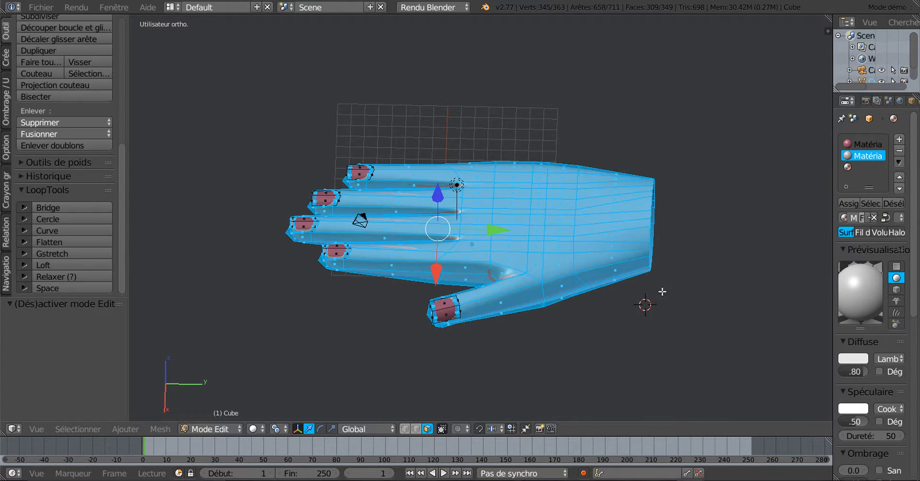
pyautogui.scroll(2, 663, 291)
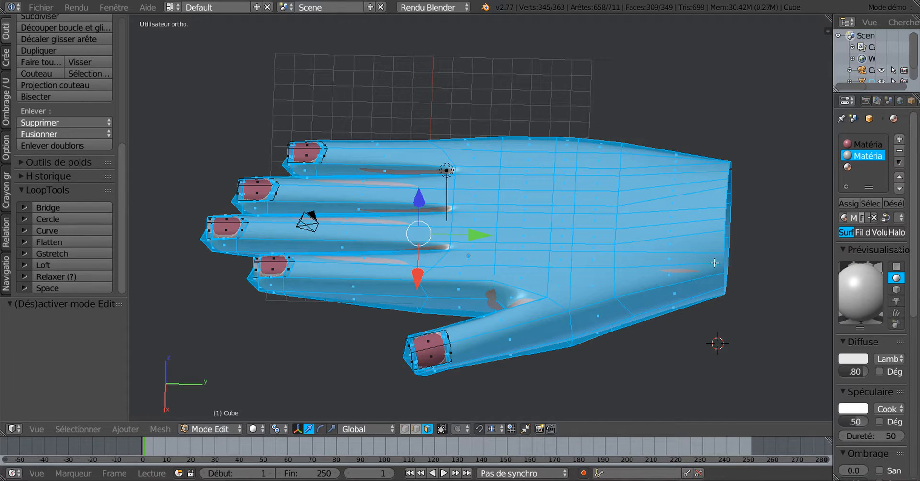
pyautogui.click(415, 429)
pyautogui.keyDown('alt'); pyautogui.rightClick(730, 203); pyautogui.keyUp('alt')
pyautogui.keyDown('alt'); pyautogui.rightClick(727, 227); pyautogui.keyUp('alt')
pyautogui.scroll(-2, 715, 250)
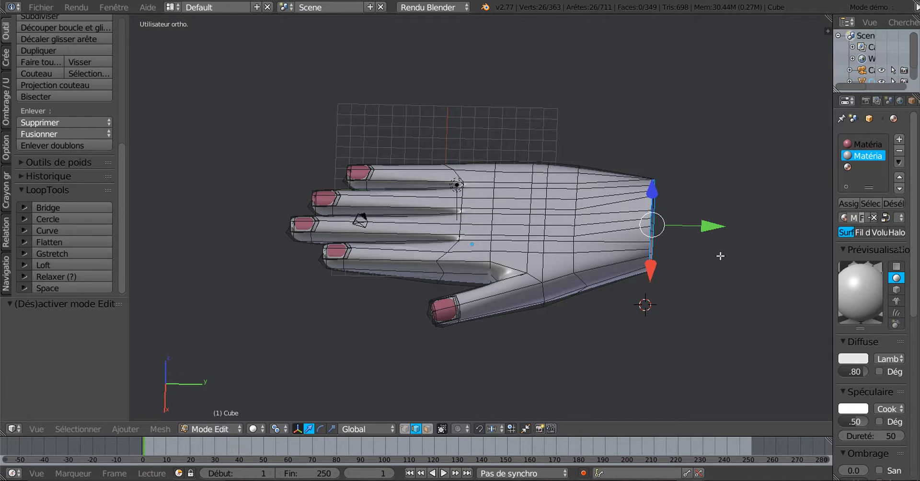
pyautogui.press('e')
pyautogui.click(704, 274)
pyautogui.moveTo(715, 229); pyautogui.dragTo(805, 230)
pyautogui.press('Tab')
pyautogui.moveTo(684, 322); pyautogui.dragTo(508, 364, button='middle')
pyautogui.press('Tab')
pyautogui.press('Tab')
# Change Matériau.001's diffuse colour from white to a beige skin tone
pyautogui.scroll(4, 586, 310)
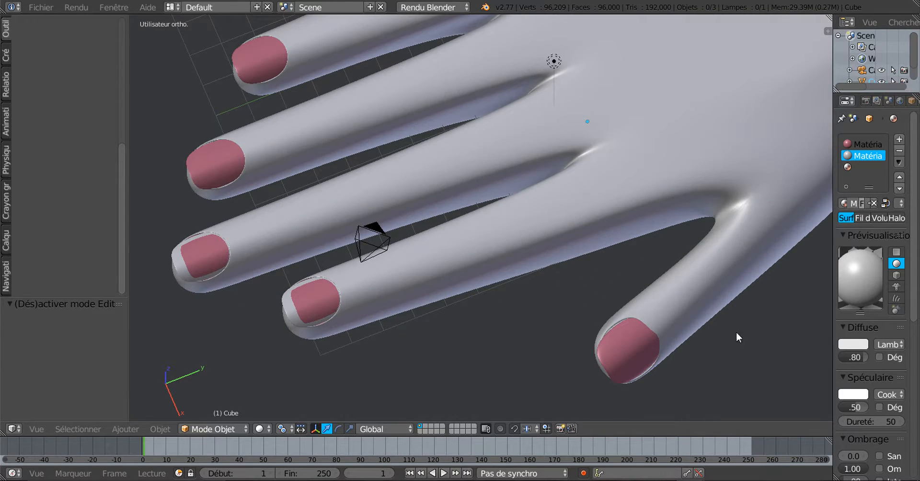
pyautogui.click(848, 346)
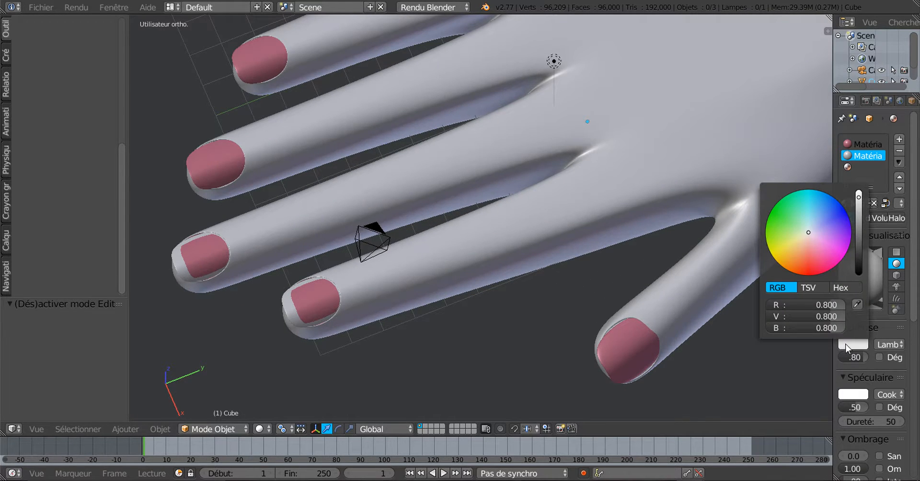
pyautogui.click(807, 238)
pyautogui.scroll(-3, 530, 326)
pyautogui.moveTo(534, 328); pyautogui.dragTo(542, 303, button='middle')
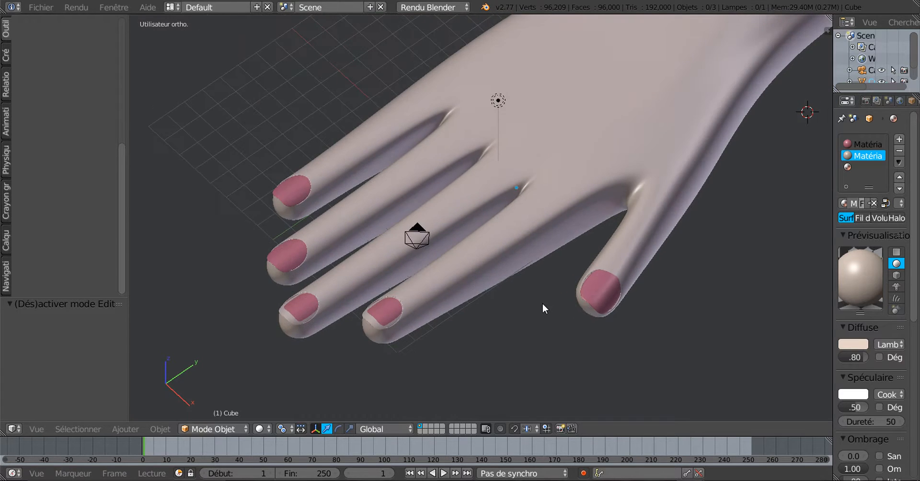
pyautogui.scroll(3, 511, 337)
pyautogui.scroll(-1, 511, 337)
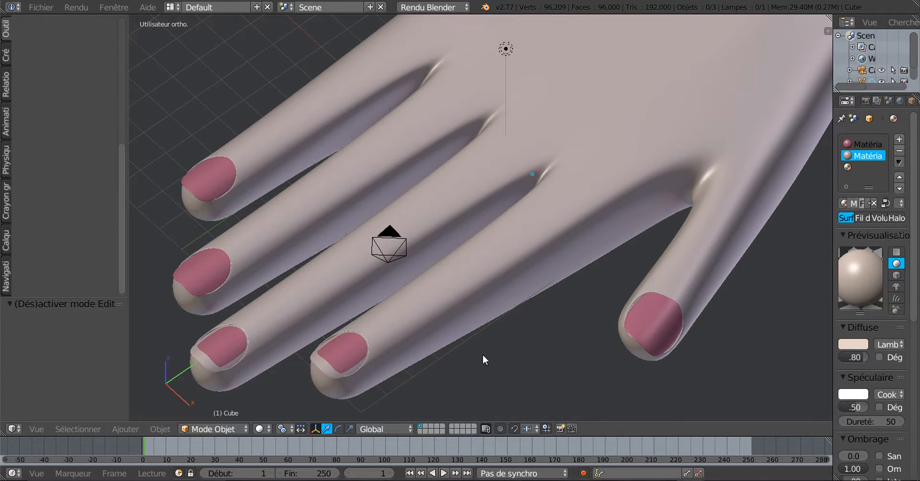
pyautogui.moveTo(485, 355); pyautogui.dragTo(559, 296, button='middle')
pyautogui.scroll(3, 508, 328)
# Enter Edit Mode with a close fingertip view and switch to face select mode
pyautogui.press('Tab')
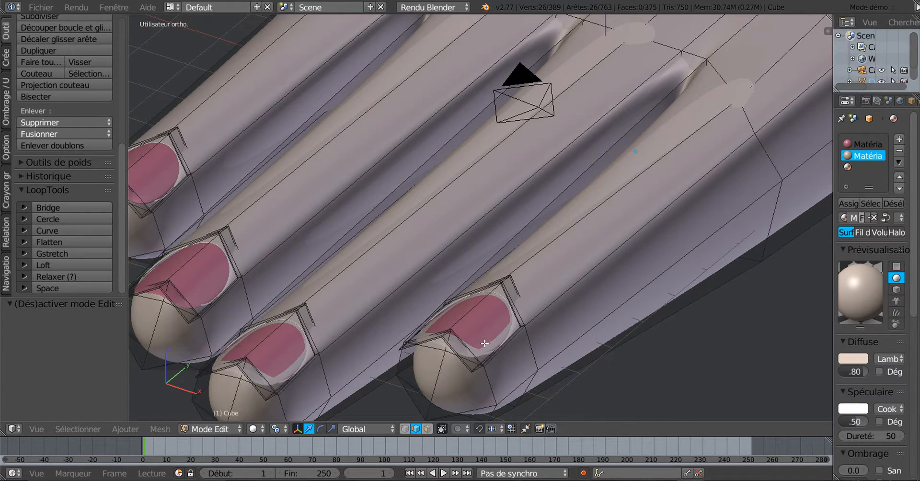
pyautogui.scroll(1, 489, 347)
pyautogui.moveTo(490, 367); pyautogui.dragTo(524, 261, button='middle')
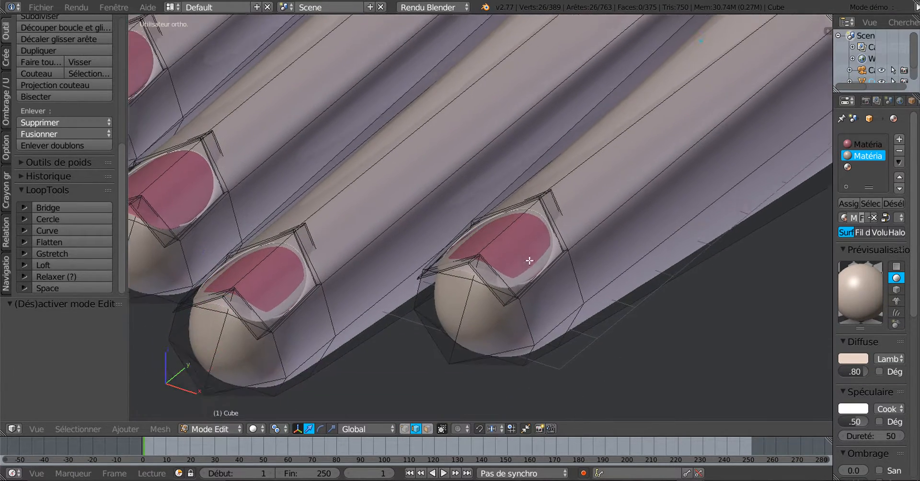
pyautogui.scroll(4, 499, 304)
pyautogui.moveTo(513, 350); pyautogui.dragTo(517, 320, button='middle')
pyautogui.scroll(2, 521, 302)
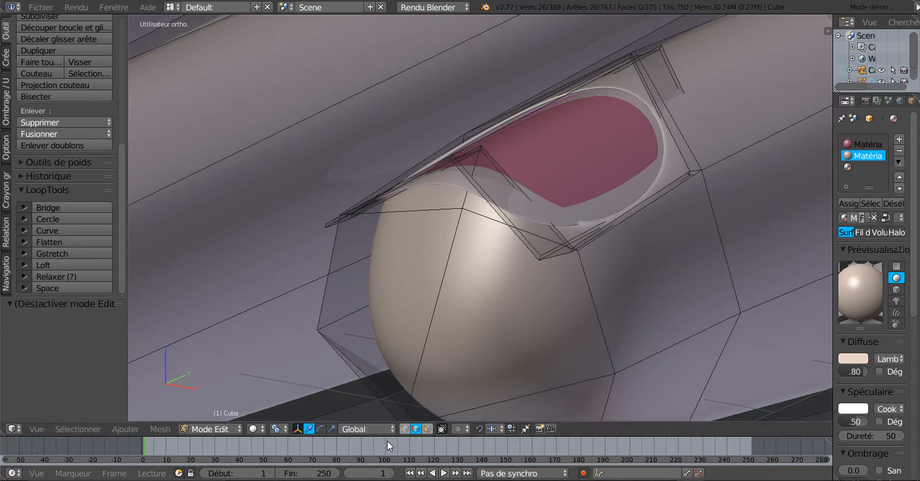
pyautogui.click(405, 429)
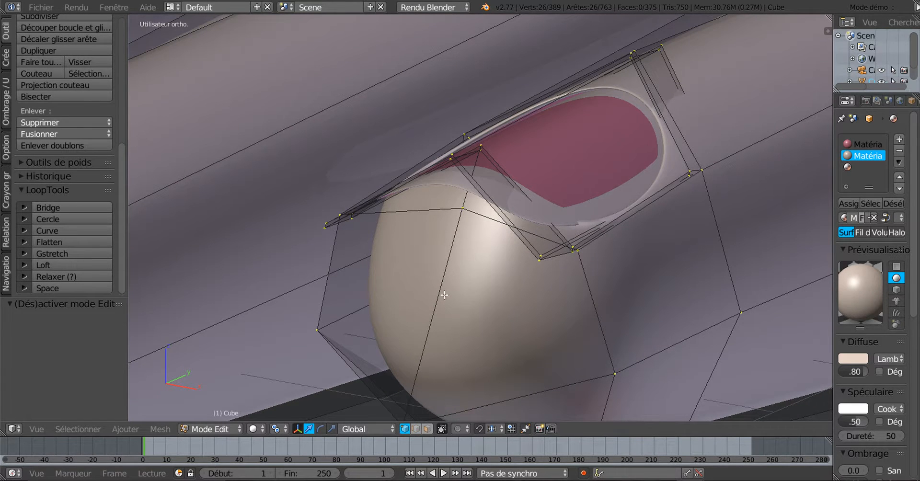
pyautogui.click(427, 429)
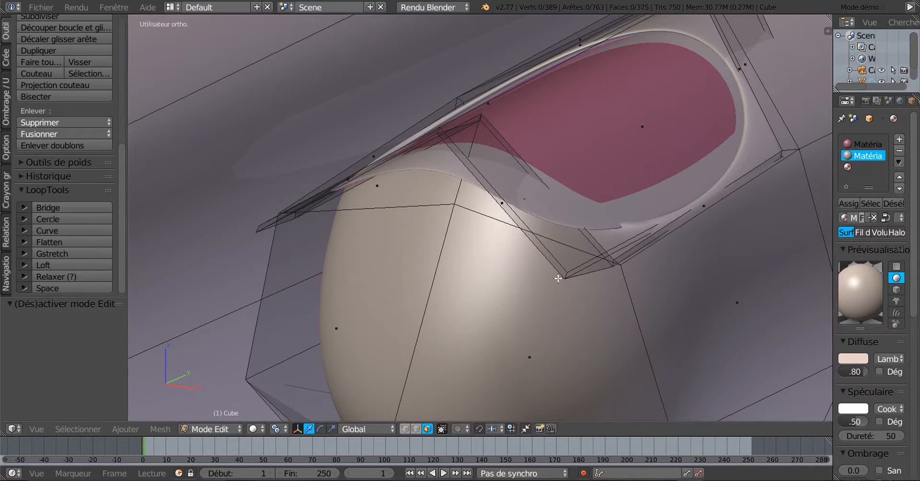
# Select the nail-border face loops on the first two fingers
pyautogui.keyDown('alt'); pyautogui.rightClick(567, 275); pyautogui.keyUp('alt')
pyautogui.scroll(-3, 535, 294)
pyautogui.keyDown('shift'); pyautogui.moveTo(456, 313); pyautogui.dragTo(761, 340, button='middle'); pyautogui.keyUp('shift')
pyautogui.scroll(-3, 381, 346)
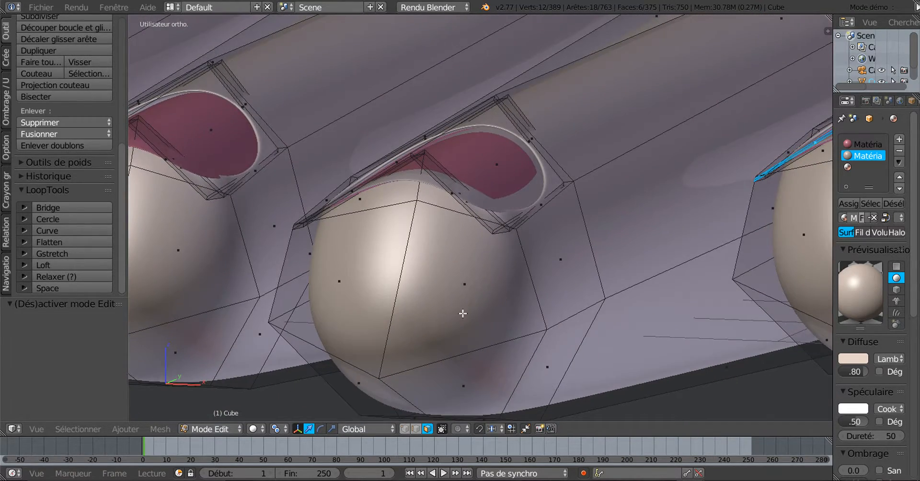
pyautogui.scroll(4, 507, 251)
pyautogui.keyDown('alt'); pyautogui.keyDown('shift'); pyautogui.rightClick(501, 240); pyautogui.keyUp('shift'); pyautogui.keyUp('alt')
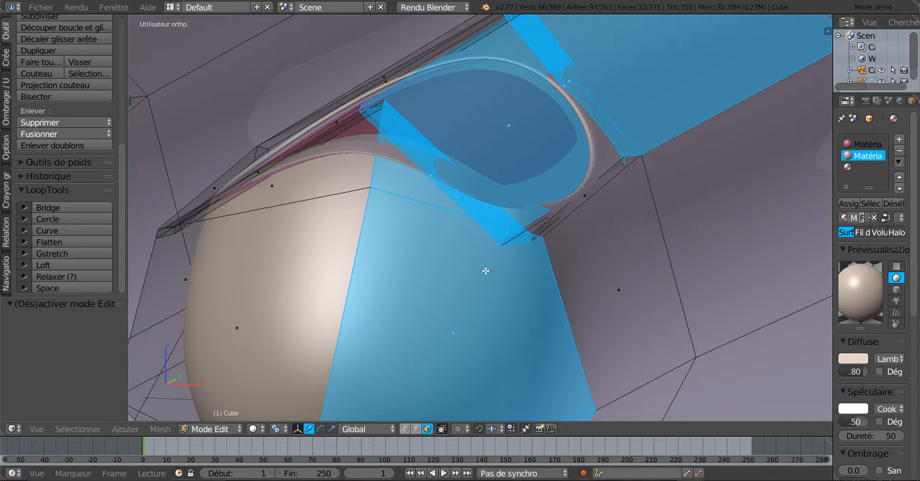
pyautogui.hotkey('ctrl', 'z')
pyautogui.scroll(1, 507, 295)
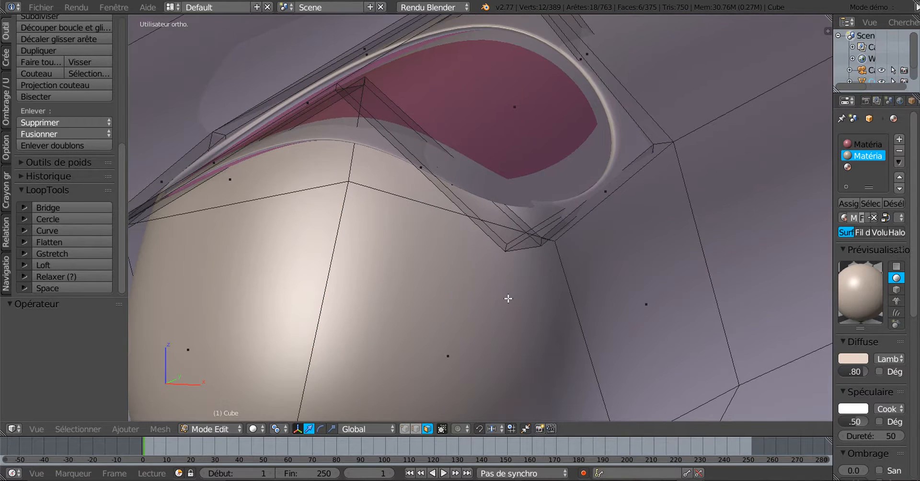
pyautogui.keyDown('alt'); pyautogui.keyDown('shift'); pyautogui.rightClick(508, 245); pyautogui.keyUp('shift'); pyautogui.keyUp('alt')
pyautogui.keyDown('alt'); pyautogui.scroll(-1, 483, 274); pyautogui.keyUp('alt')
pyautogui.scroll(-1, 472, 285)
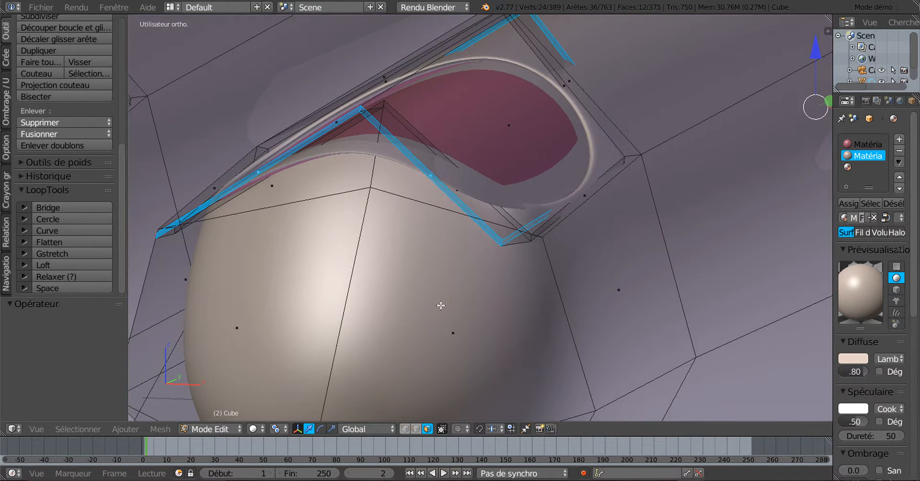
pyautogui.scroll(-3, 444, 310)
# Add the remaining fingers' nail-border face loops to the selection
pyautogui.keyDown('shift'); pyautogui.moveTo(481, 338); pyautogui.dragTo(733, 401, button='middle'); pyautogui.keyUp('shift')
pyautogui.scroll(3, 499, 324)
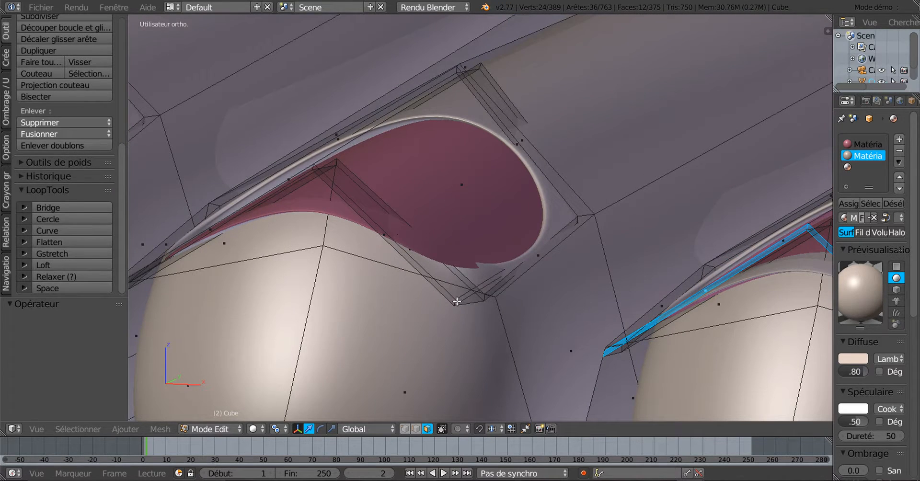
pyautogui.keyDown('alt'); pyautogui.keyDown('shift'); pyautogui.rightClick(453, 300); pyautogui.keyUp('shift'); pyautogui.keyUp('alt')
pyautogui.keyDown('alt'); pyautogui.keyDown('shift'); pyautogui.rightClick(453, 300); pyautogui.keyUp('shift'); pyautogui.keyUp('alt')
pyautogui.scroll(1, 459, 307)
pyautogui.keyDown('alt'); pyautogui.keyDown('shift'); pyautogui.rightClick(443, 337); pyautogui.keyUp('shift'); pyautogui.keyUp('alt')
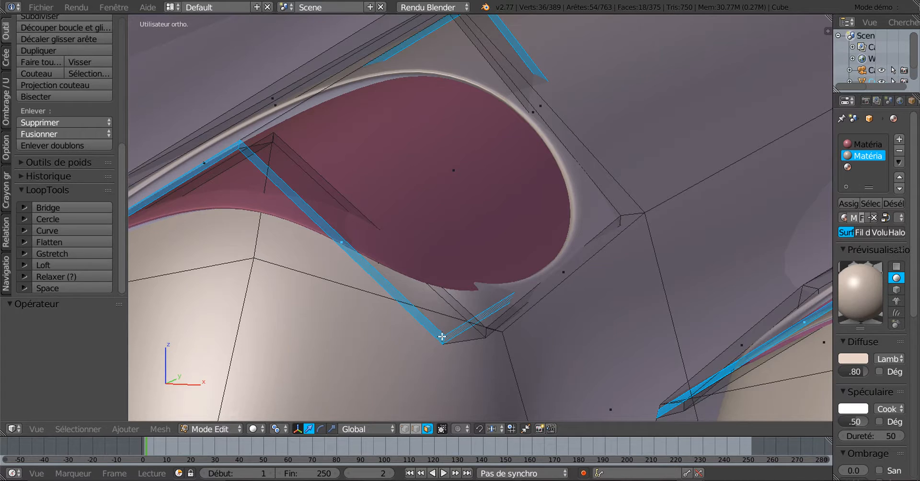
pyautogui.keyDown('alt'); pyautogui.keyDown('shift'); pyautogui.scroll(-1, 441, 336); pyautogui.keyUp('shift'); pyautogui.keyUp('alt')
pyautogui.scroll(-1, 442, 335)
pyautogui.keyDown('shift'); pyautogui.moveTo(468, 331); pyautogui.dragTo(729, 269, button='middle'); pyautogui.keyUp('shift')
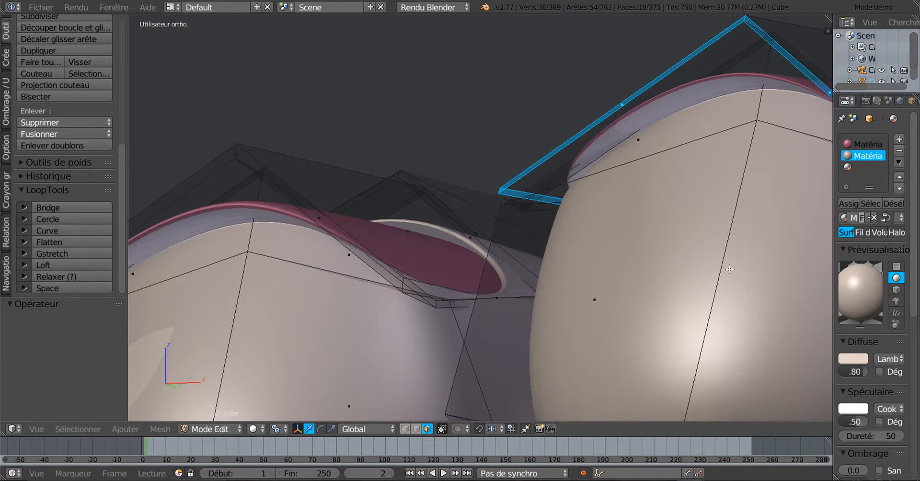
pyautogui.scroll(2, 446, 326)
pyautogui.keyDown('alt'); pyautogui.keyDown('shift'); pyautogui.rightClick(413, 338); pyautogui.keyUp('shift'); pyautogui.keyUp('alt')
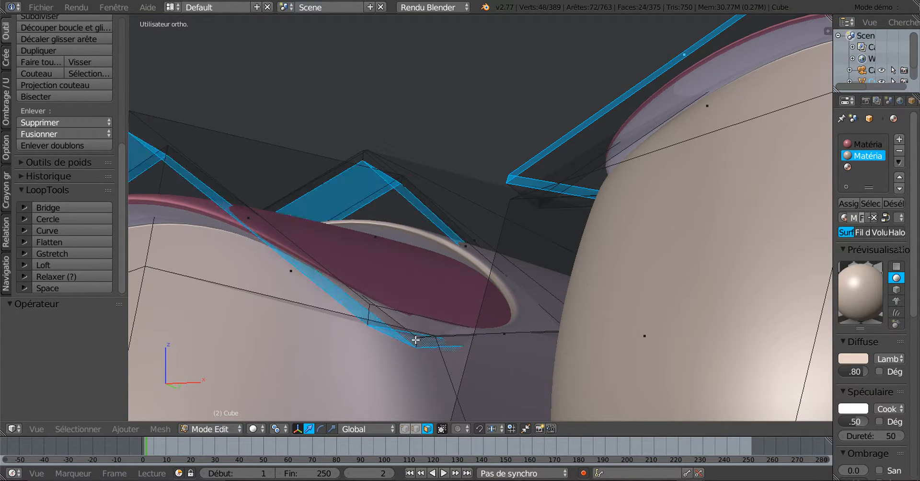
pyautogui.scroll(-6, 415, 337)
pyautogui.scroll(-3, 444, 325)
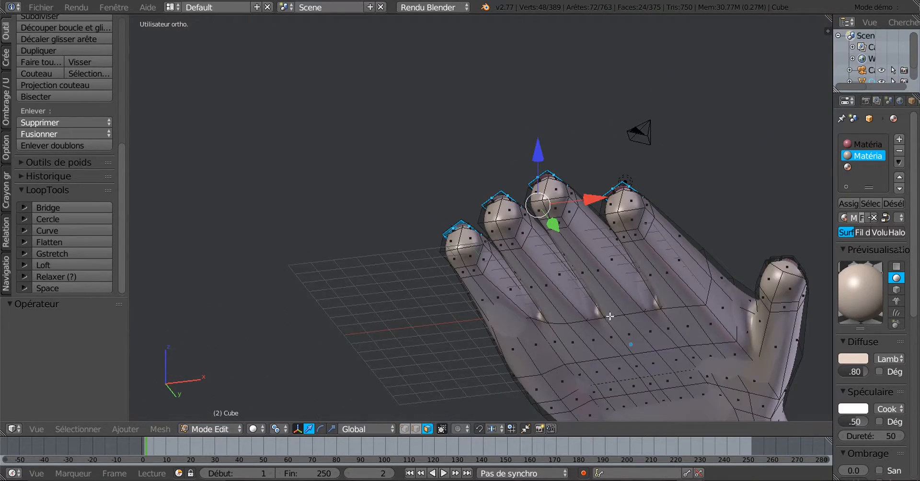
pyautogui.moveTo(444, 325); pyautogui.dragTo(501, 343, button='middle')
pyautogui.scroll(4, 725, 307)
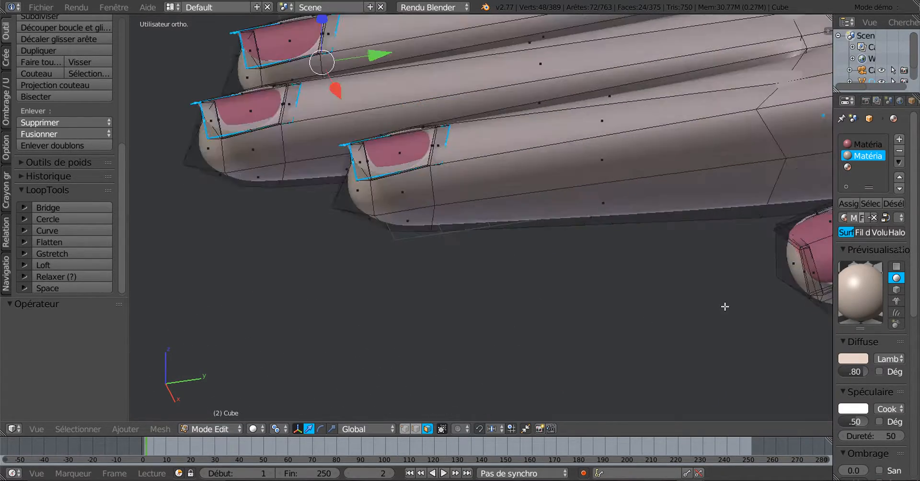
pyautogui.scroll(-2, 723, 307)
pyautogui.moveTo(570, 308); pyautogui.dragTo(640, 333, button='middle')
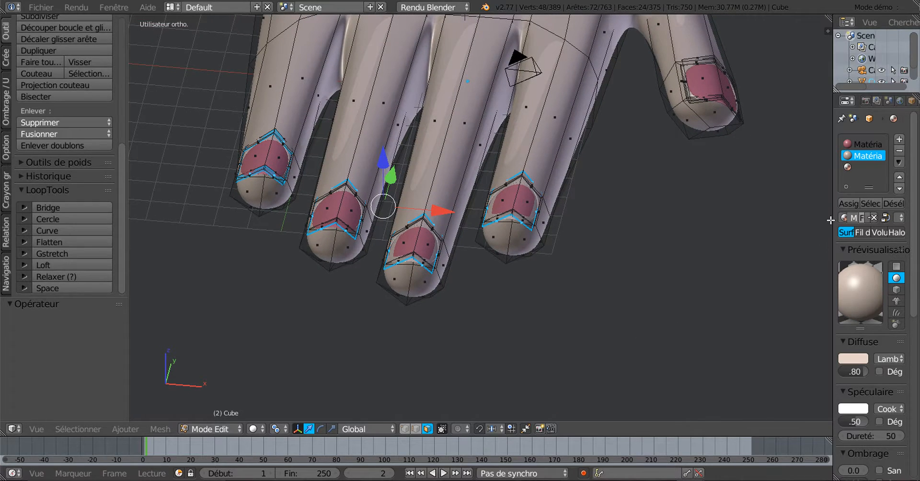
# Assign the pink nail material to the selected loops and return to Object Mode
pyautogui.click(862, 144)
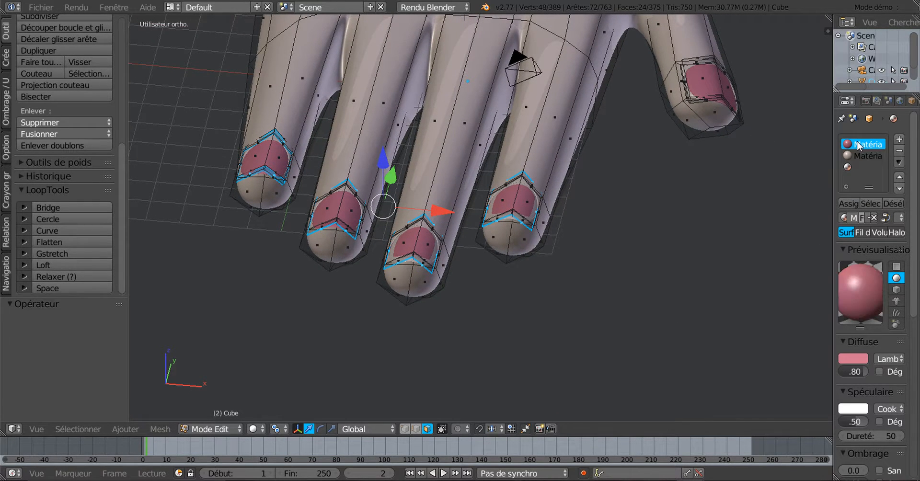
pyautogui.click(849, 203)
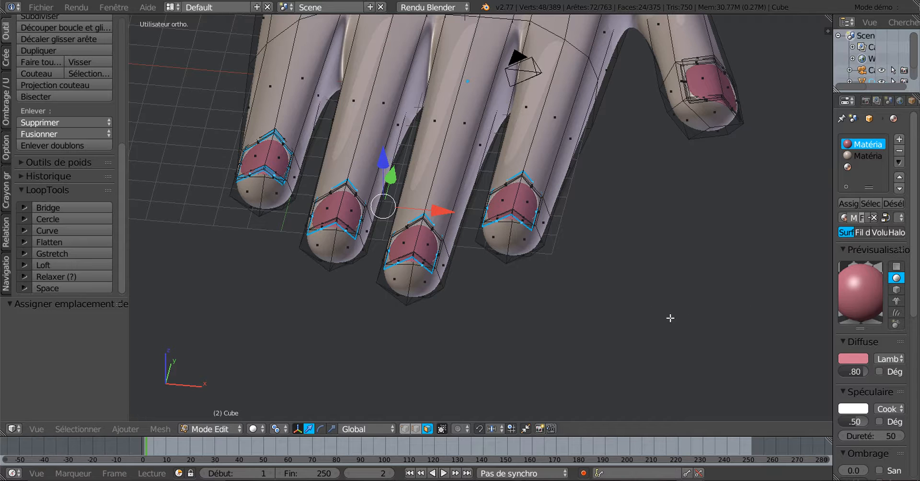
pyautogui.press('Tab')
# Orbit around the finished pink-nailed hand after narrowing the Properties panel for a wider viewport
pyautogui.scroll(3, 631, 324)
pyautogui.moveTo(624, 324); pyautogui.dragTo(502, 352, button='middle')
pyautogui.scroll(-4, 561, 328)
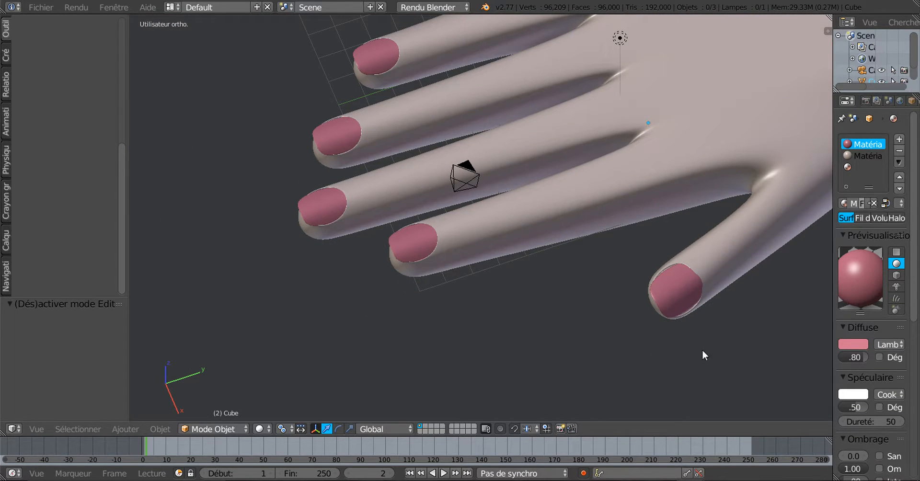
pyautogui.moveTo(832, 254); pyautogui.dragTo(882, 256)
pyautogui.scroll(-3, 574, 334)
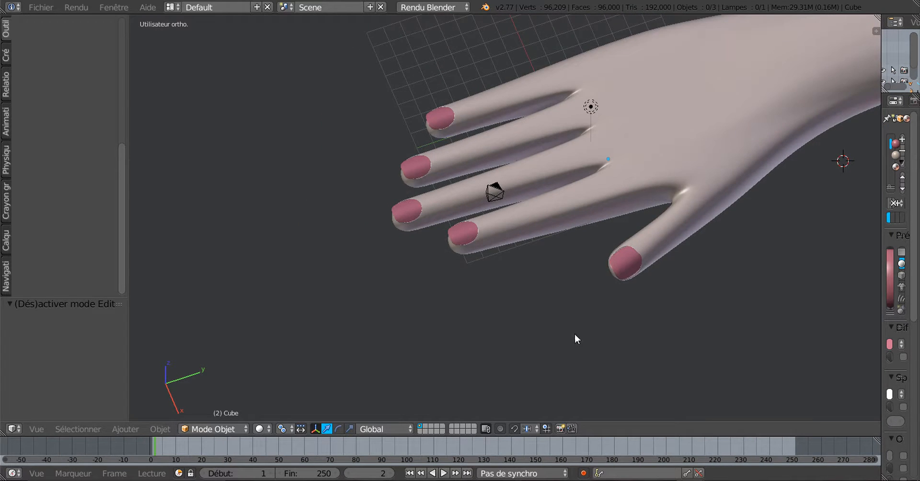
pyautogui.moveTo(574, 334); pyautogui.dragTo(618, 296, button='middle')
pyautogui.scroll(4, 479, 251)
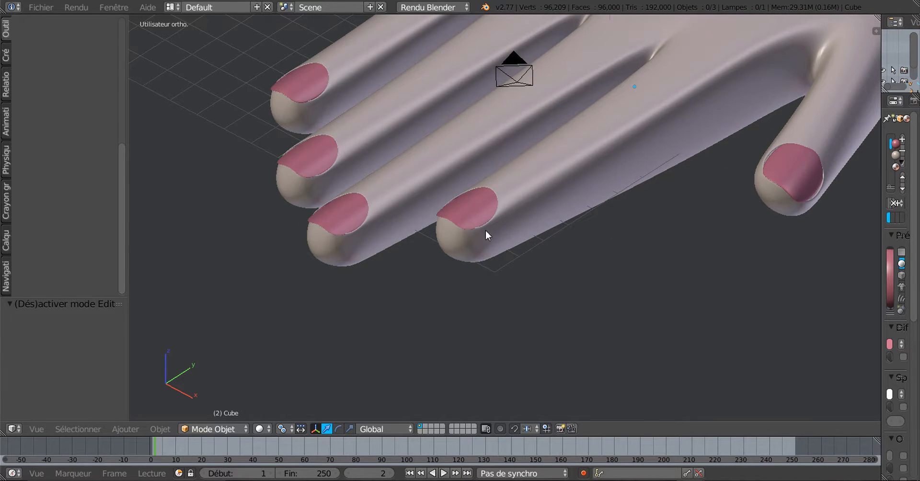
pyautogui.scroll(-4, 459, 190)
pyautogui.moveTo(495, 249)
pyautogui.mouseDown(button='middle')
pyautogui.moveTo(587, 312)
pyautogui.moveTo(548, 259)
pyautogui.moveTo(579, 264)
pyautogui.moveTo(531, 306)
pyautogui.moveTo(499, 310)
pyautogui.moveTo(436, 294)
pyautogui.moveTo(477, 278)
pyautogui.moveTo(460, 232)
pyautogui.moveTo(506, 303)
pyautogui.moveTo(546, 340)
pyautogui.moveTo(562, 276)
pyautogui.moveTo(548, 322)
pyautogui.moveTo(514, 353)
pyautogui.moveTo(478, 365)
pyautogui.moveTo(512, 339)
pyautogui.moveTo(575, 318)
pyautogui.moveTo(547, 302)
pyautogui.moveTo(566, 350)
pyautogui.moveTo(669, 361)
pyautogui.moveTo(606, 229)
pyautogui.moveTo(633, 189)
pyautogui.moveTo(676, 297)
pyautogui.moveTo(826, 254)
pyautogui.moveTo(747, 317)
pyautogui.moveTo(719, 292)
pyautogui.moveTo(721, 357)
pyautogui.moveTo(730, 358)
pyautogui.mouseUp(button='middle')
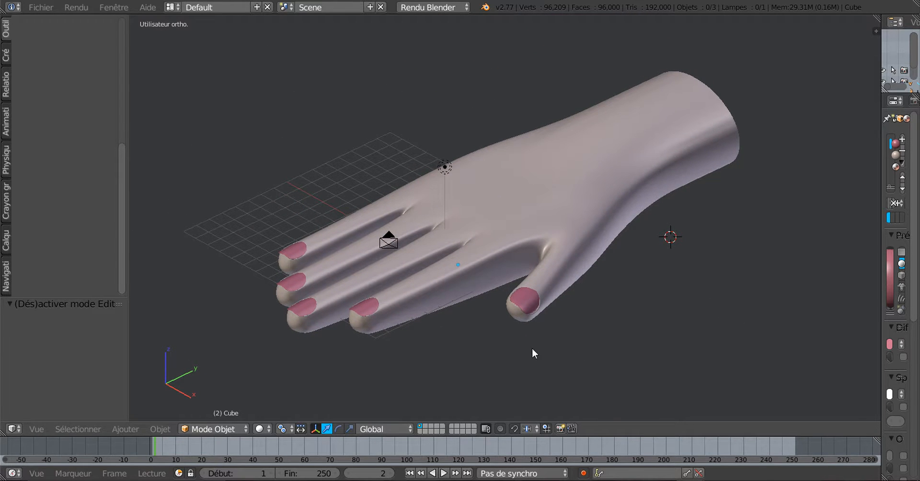
pyautogui.scroll(1, 457, 343)
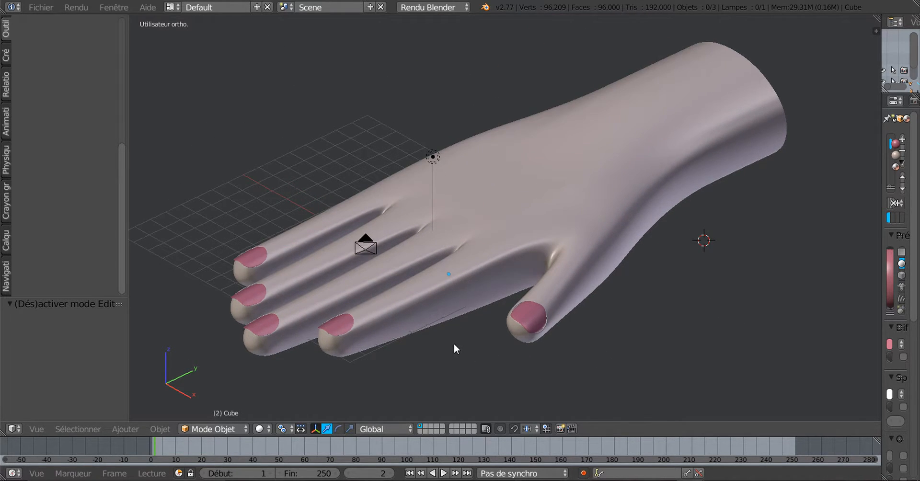
# Enter Edit Mode and orbit around the hand to check the nail border loops from side and top
pyautogui.press('Tab')
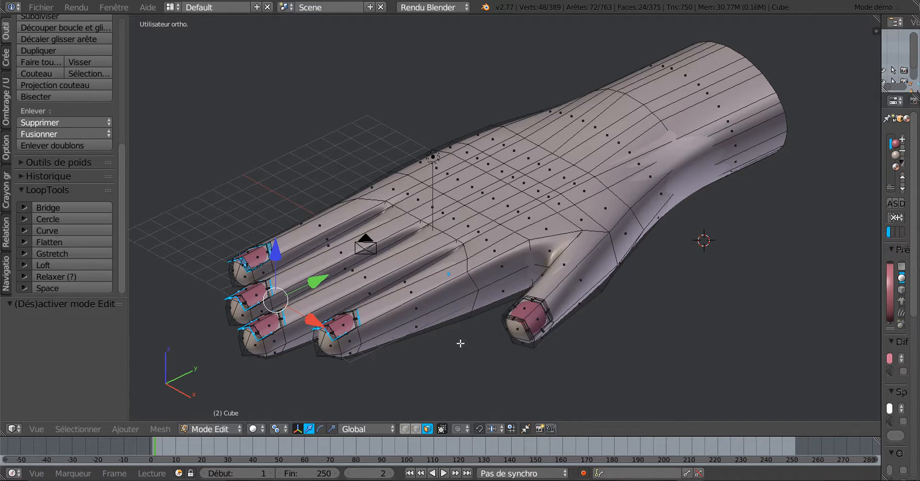
pyautogui.moveTo(454, 350); pyautogui.dragTo(437, 386, button='middle')
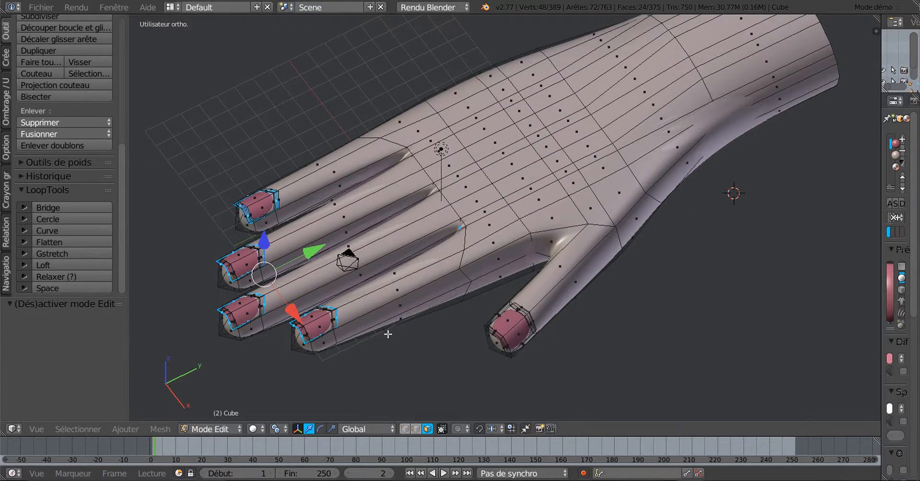
pyautogui.scroll(2, 389, 334)
pyautogui.scroll(-2, 388, 333)
pyautogui.moveTo(553, 265); pyautogui.dragTo(560, 212, button='middle')
pyautogui.moveTo(543, 310); pyautogui.dragTo(611, 352, button='middle')
pyautogui.scroll(3, 489, 357)
pyautogui.scroll(1, 481, 360)
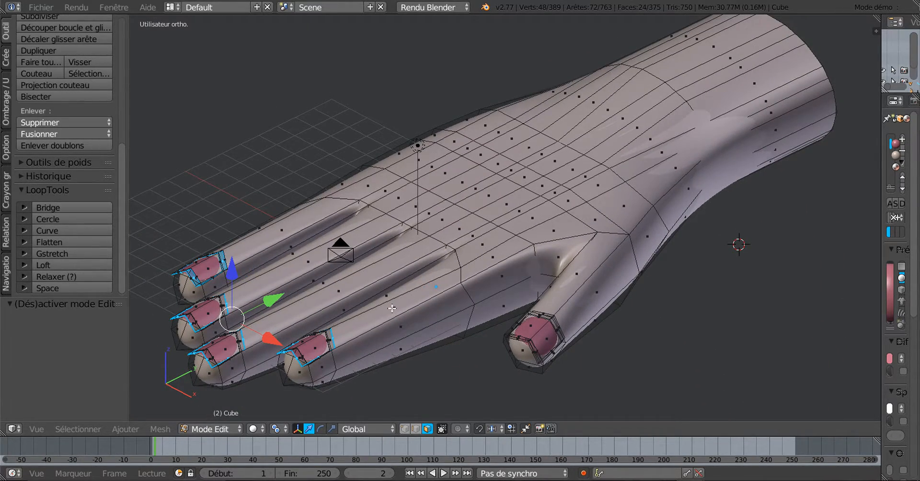
pyautogui.moveTo(460, 345); pyautogui.dragTo(493, 335, button='middle')
pyautogui.scroll(-2, 449, 345)
# Return to Object Mode and widen the Properties panel to show the pink Matériau settings
pyautogui.press('Tab')
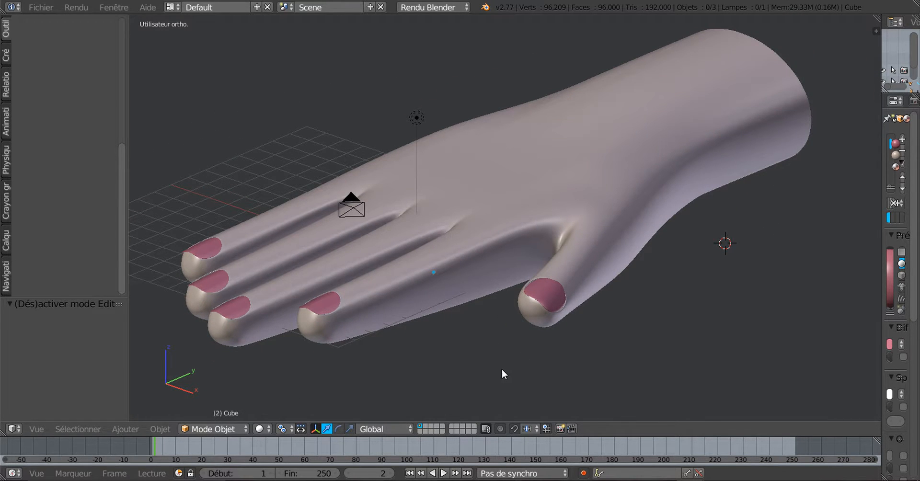
pyautogui.moveTo(494, 366); pyautogui.dragTo(521, 361, button='middle')
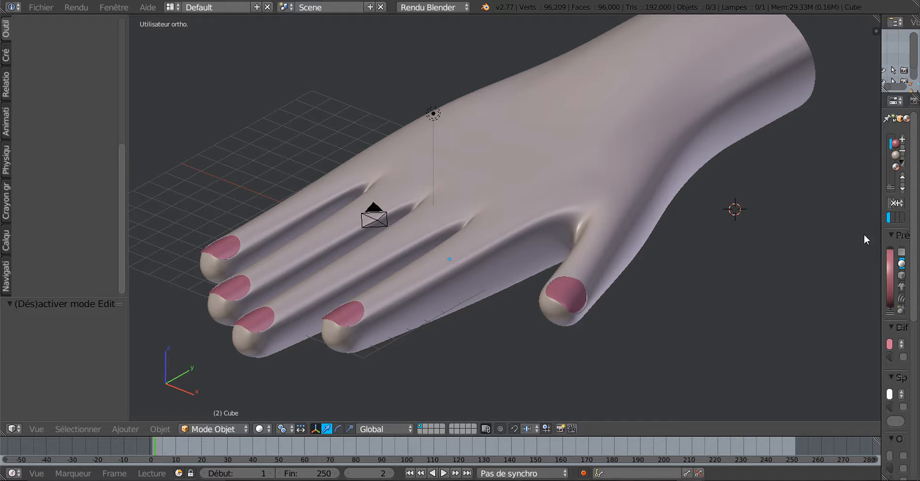
pyautogui.moveTo(880, 235); pyautogui.dragTo(809, 244)
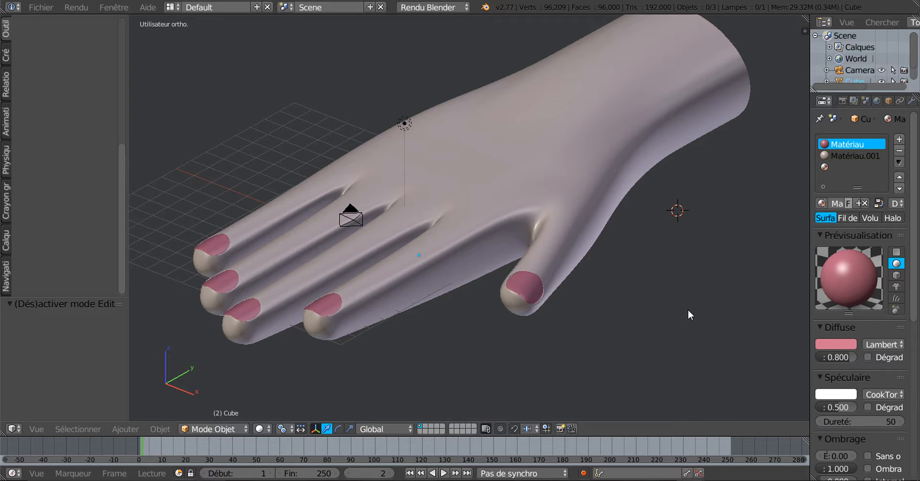